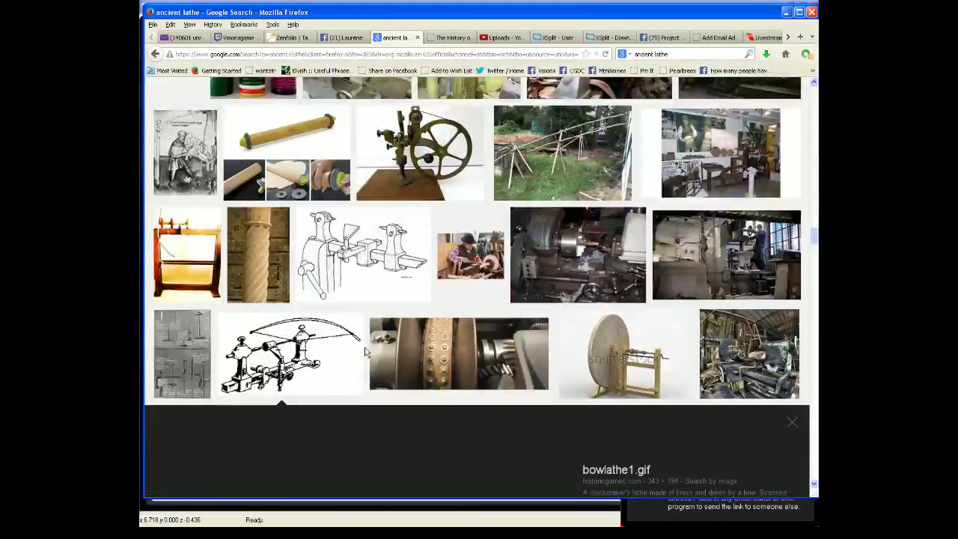
# Preview the bowlathe1.gif bow lathe image and scroll through the 'ancient lathe' image results
pyautogui.click(308, 356)
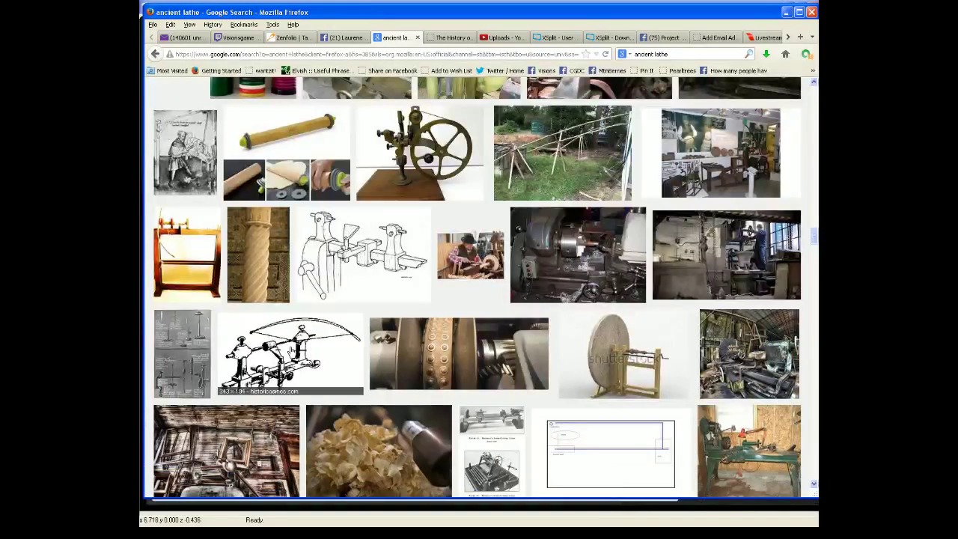
pyautogui.click(318, 358)
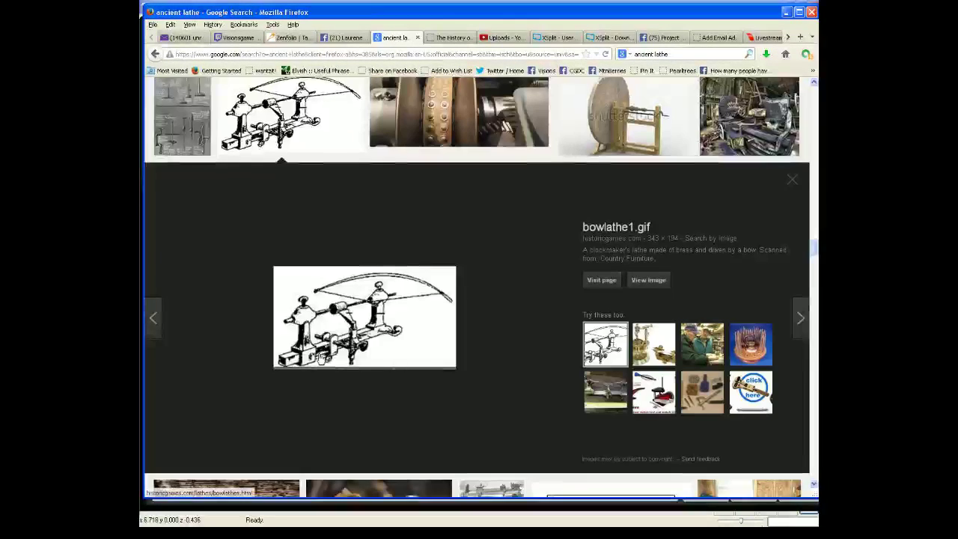
pyautogui.scroll(2, 380, 355)
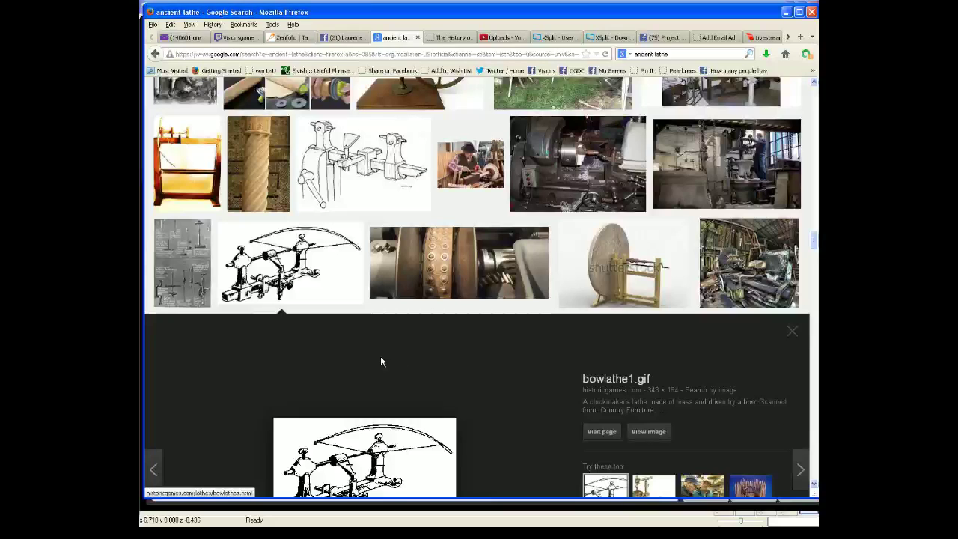
pyautogui.scroll(-10, 380, 356)
pyautogui.scroll(8, 380, 362)
pyautogui.scroll(10, 380, 363)
pyautogui.scroll(8, 379, 361)
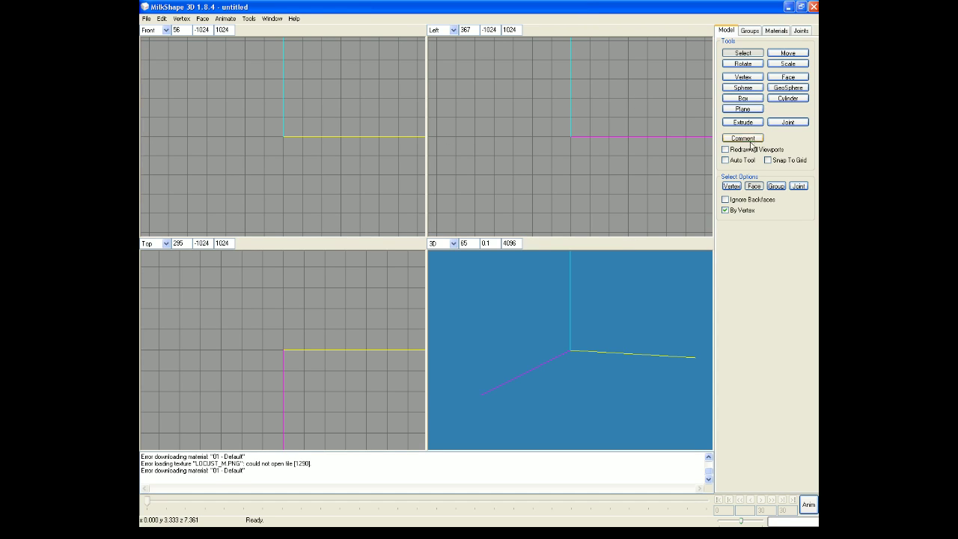
# Draw a thin box left of the origin and lower its two bottom vertices slightly
pyautogui.click(741, 98)
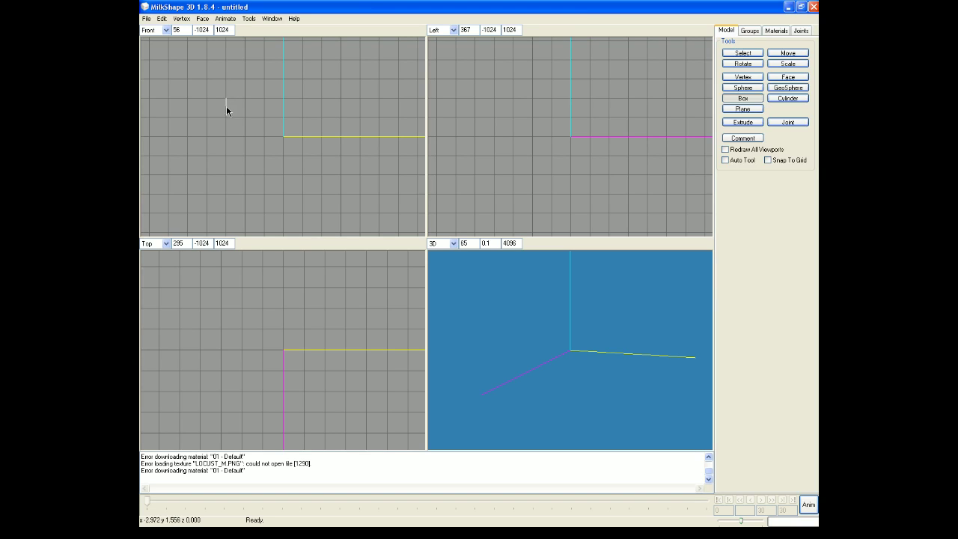
pyautogui.moveTo(229, 133); pyautogui.dragTo(230, 137)
pyautogui.moveTo(231, 137); pyautogui.dragTo(230, 137)
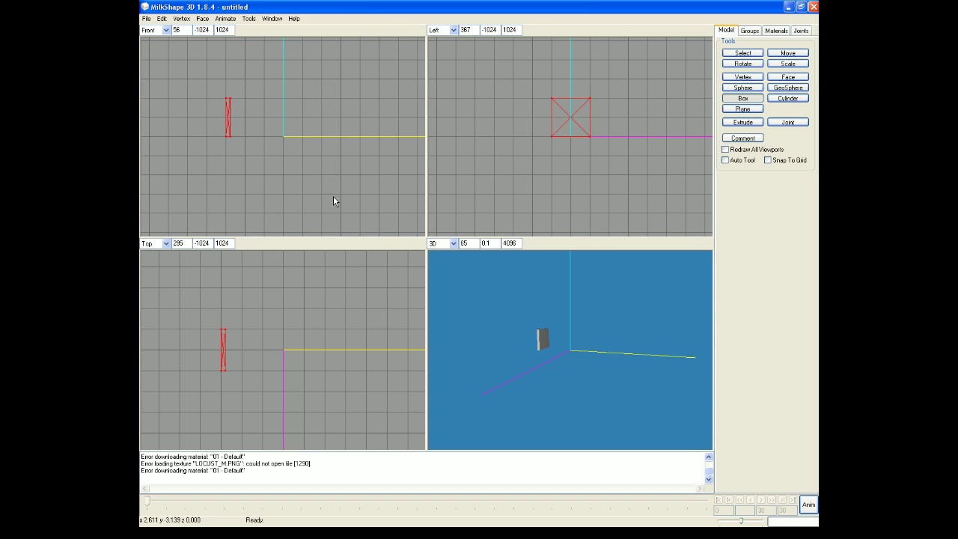
pyautogui.click(743, 53)
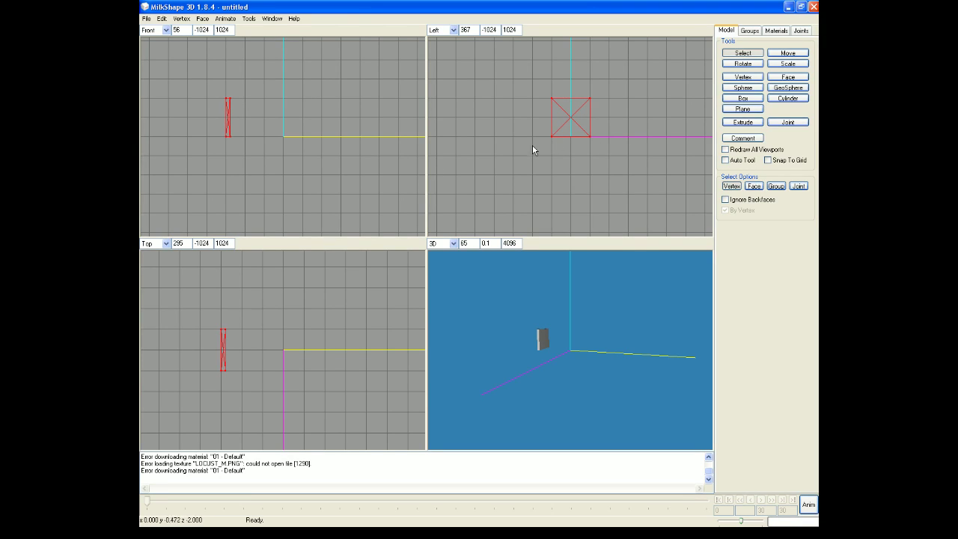
pyautogui.moveTo(540, 146); pyautogui.dragTo(596, 132)
pyautogui.click(793, 53)
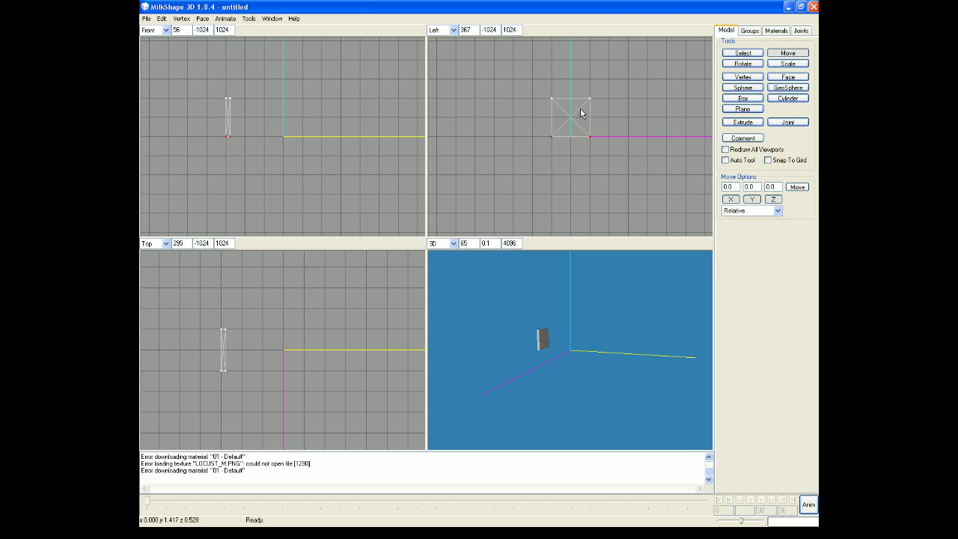
pyautogui.moveTo(632, 103); pyautogui.dragTo(632, 105)
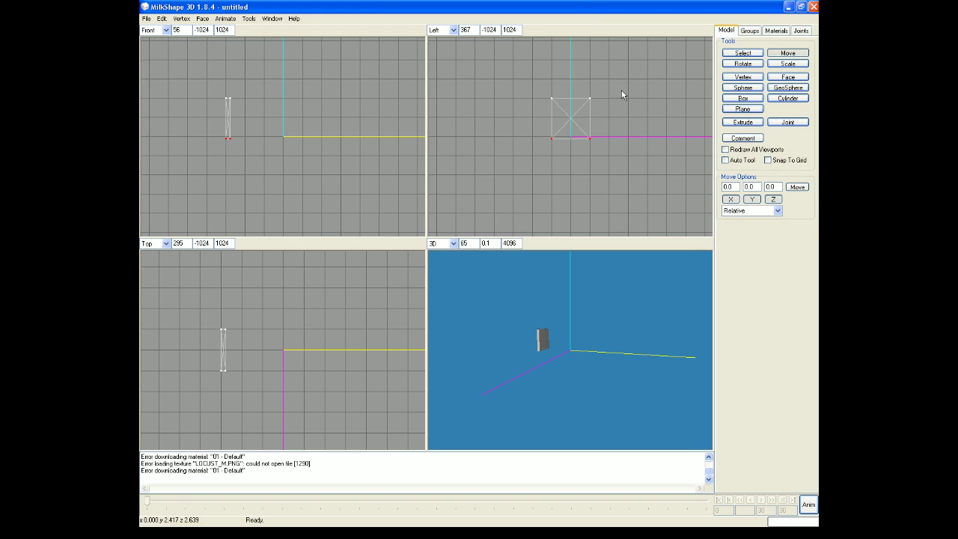
# Drag the box's bottom-left vertex outward to skew the leg's side profile
pyautogui.click(738, 54)
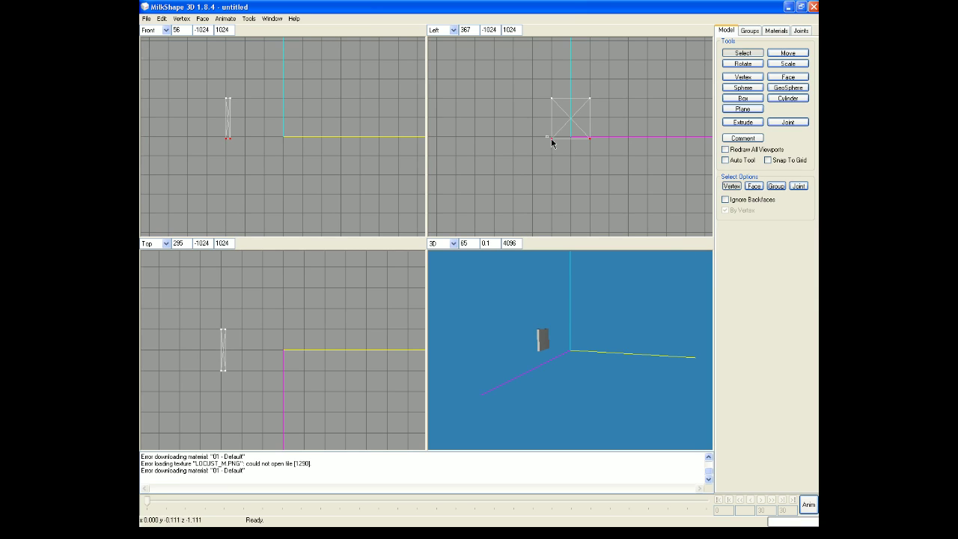
pyautogui.moveTo(547, 135); pyautogui.dragTo(565, 154)
pyautogui.click(788, 52)
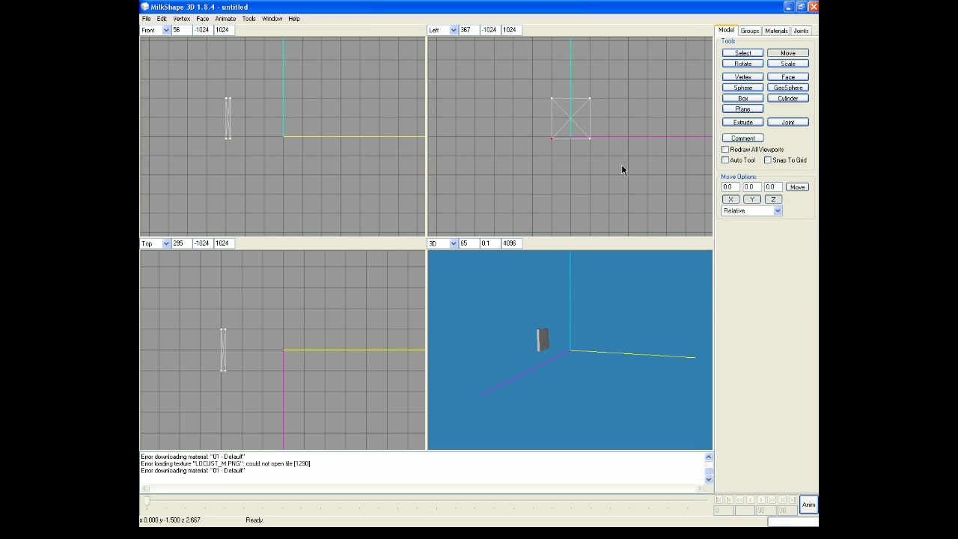
pyautogui.moveTo(621, 170); pyautogui.dragTo(612, 168)
pyautogui.moveTo(611, 169); pyautogui.dragTo(612, 165)
pyautogui.moveTo(551, 102); pyautogui.dragTo(562, 109)
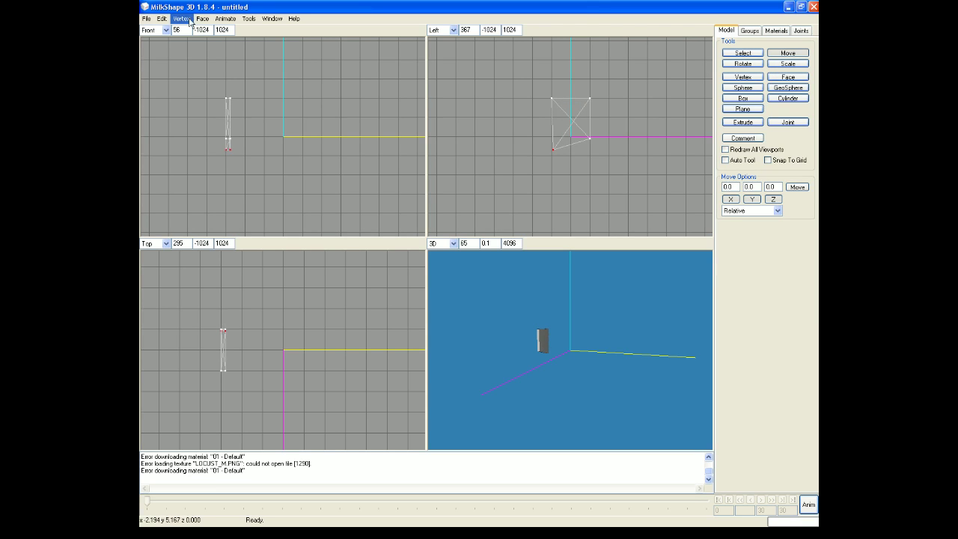
# Undo the last vertex move, then pull both top vertices up and inward to narrow the top
pyautogui.click(186, 20)
pyautogui.click(173, 30)
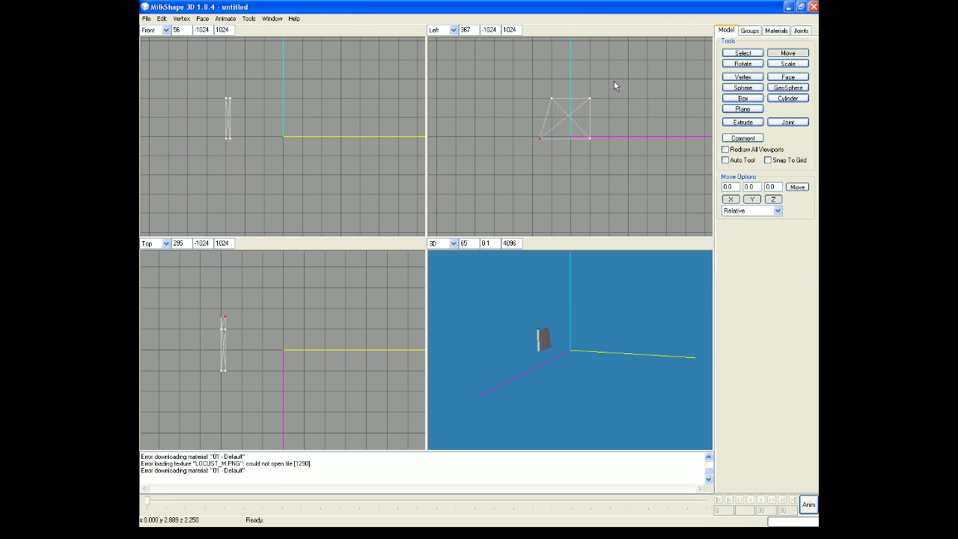
pyautogui.click(744, 53)
pyautogui.moveTo(545, 94); pyautogui.dragTo(620, 93)
pyautogui.click(797, 53)
pyautogui.moveTo(620, 92); pyautogui.dragTo(619, 93)
pyautogui.click(743, 54)
pyautogui.click(591, 98)
pyautogui.click(787, 53)
pyautogui.moveTo(641, 106); pyautogui.dragTo(629, 89)
# Push the bottom-right vertex outward to widen the leg's base
pyautogui.click(743, 53)
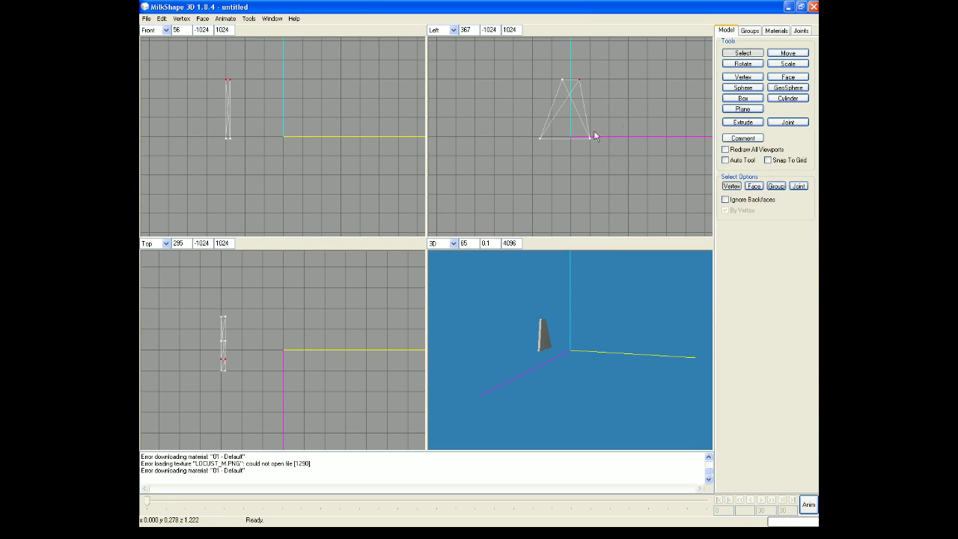
pyautogui.click(589, 138)
pyautogui.click(788, 53)
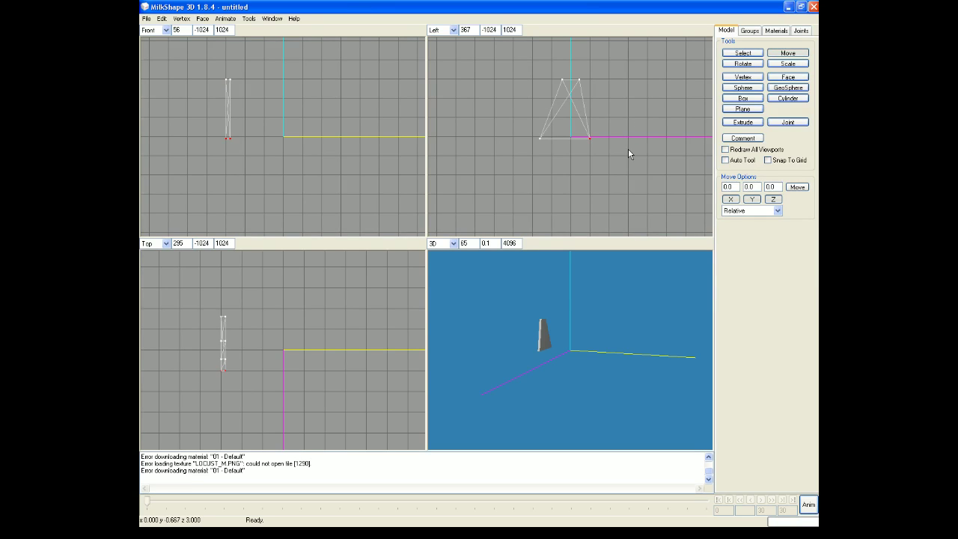
pyautogui.moveTo(628, 149); pyautogui.dragTo(639, 151)
pyautogui.moveTo(641, 153); pyautogui.dragTo(639, 152)
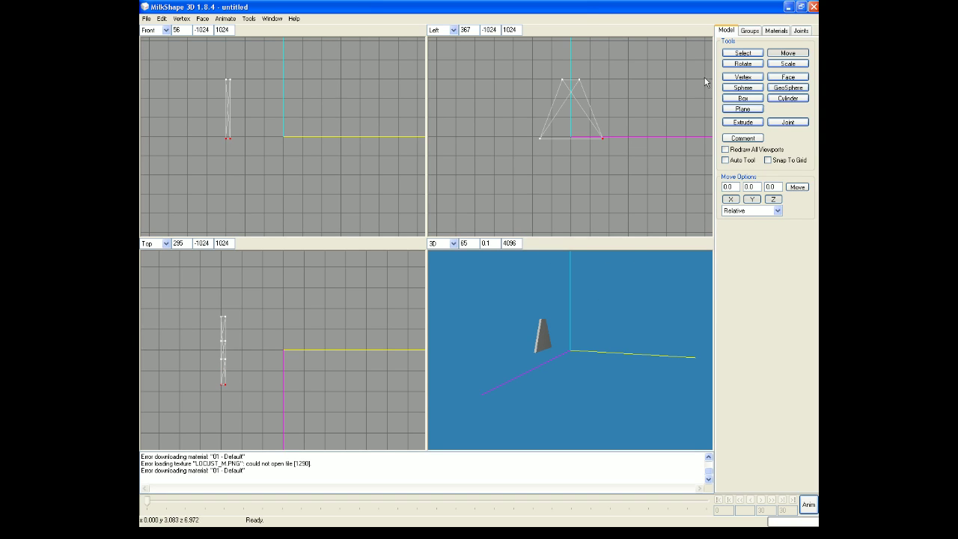
pyautogui.click(743, 53)
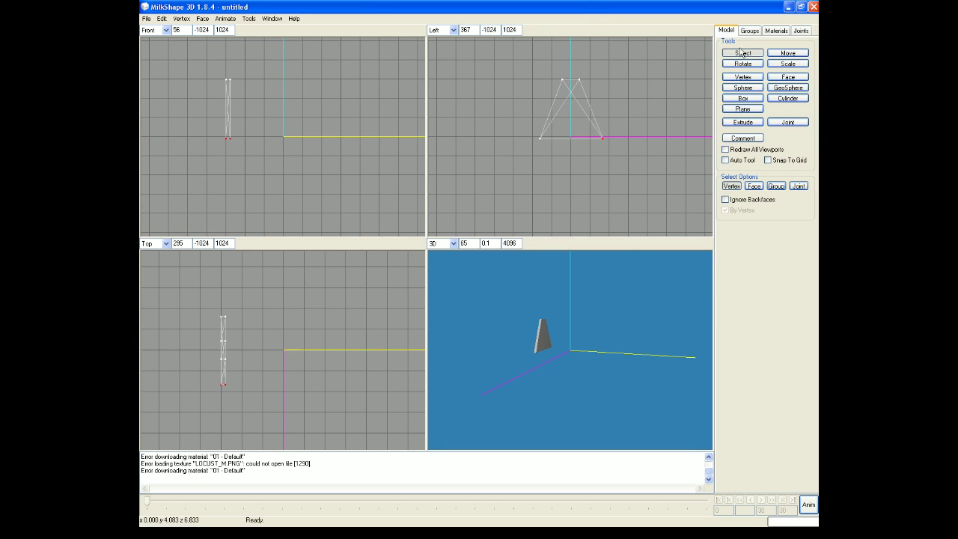
# Select the whole leg as a group, duplicate it, and mirror the copy left to right
pyautogui.click(775, 185)
pyautogui.click(572, 124)
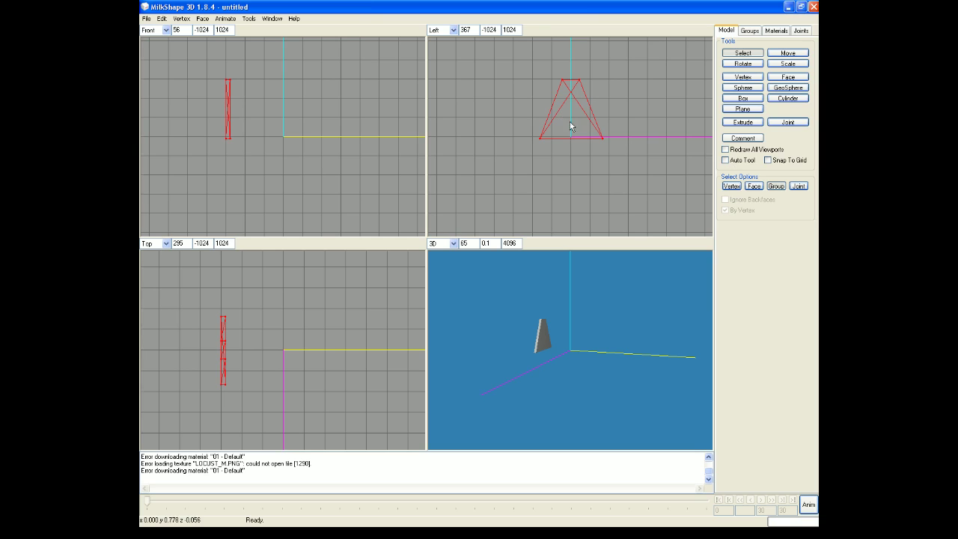
pyautogui.click(162, 20)
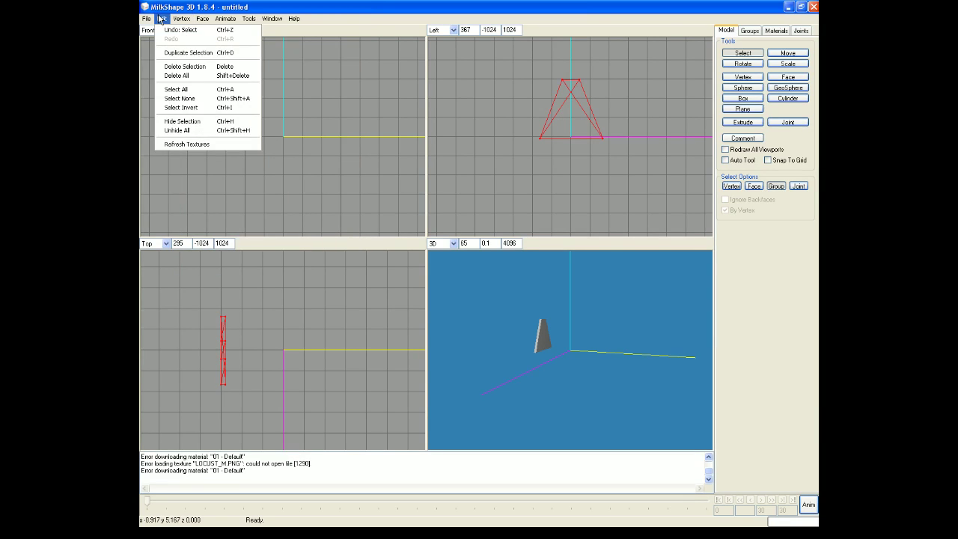
pyautogui.click(169, 53)
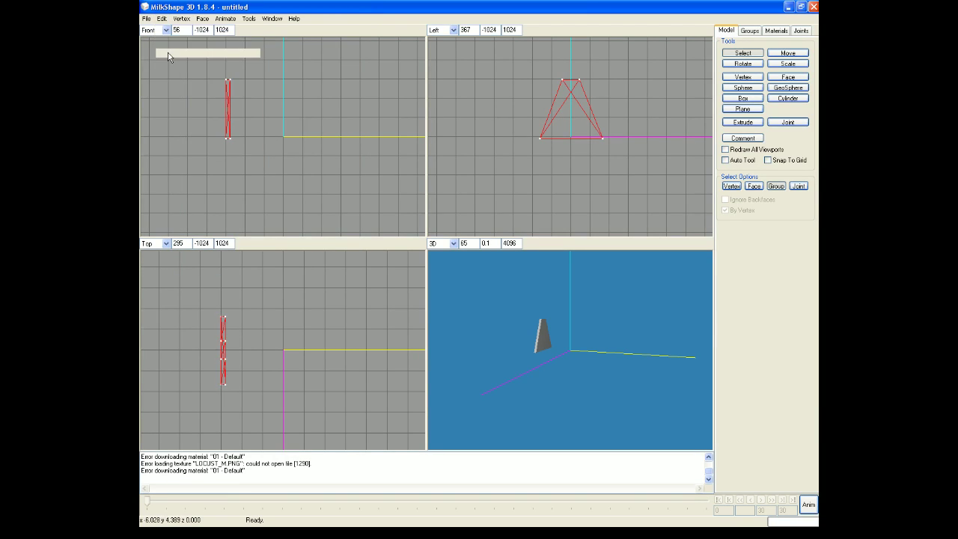
pyautogui.click(159, 20)
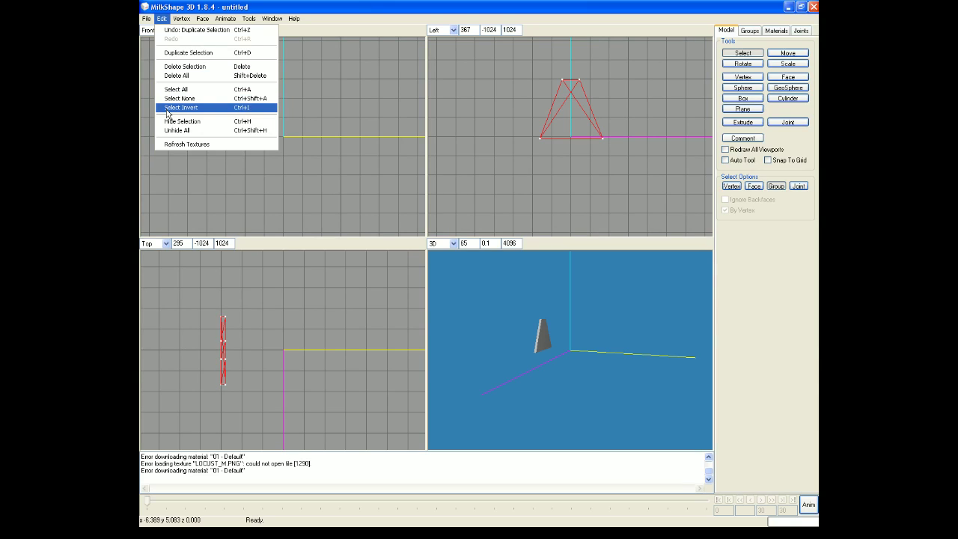
pyautogui.moveTo(175, 20)
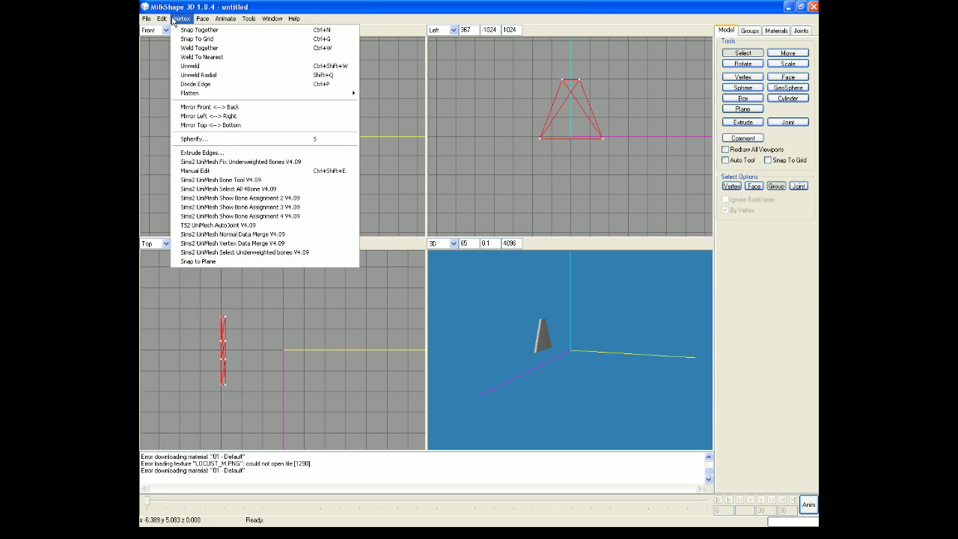
pyautogui.click(220, 118)
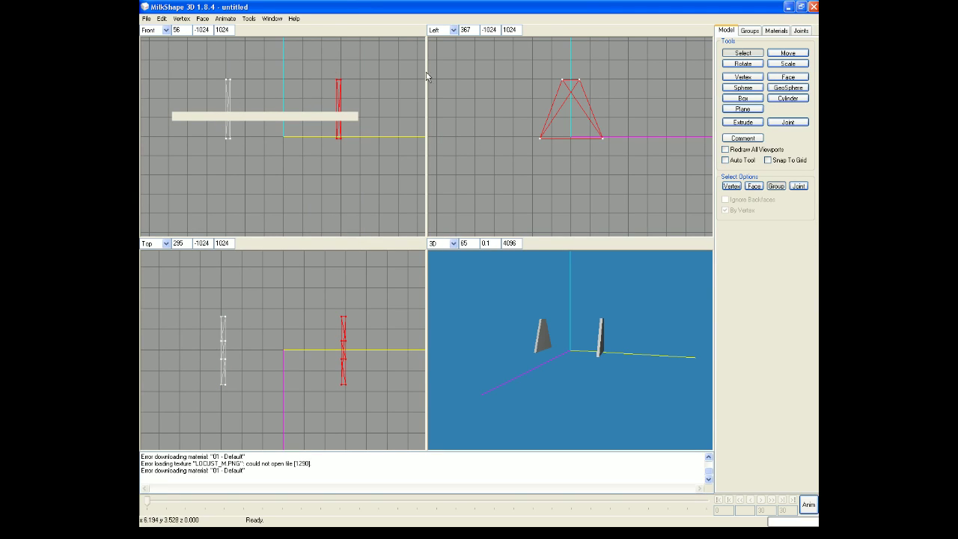
# Draw a flat board spanning the two legs and select its two bottom vertices
pyautogui.click(753, 101)
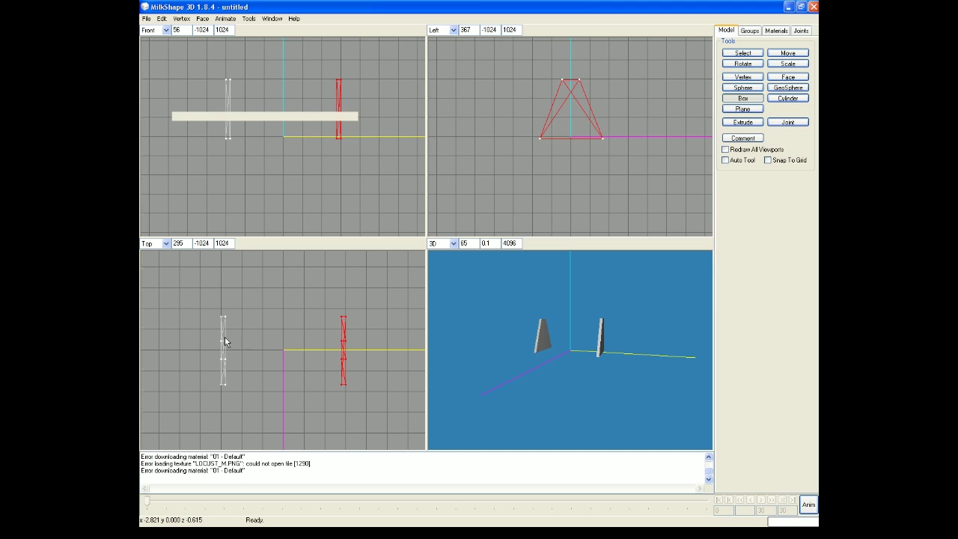
pyautogui.moveTo(226, 341); pyautogui.dragTo(341, 349)
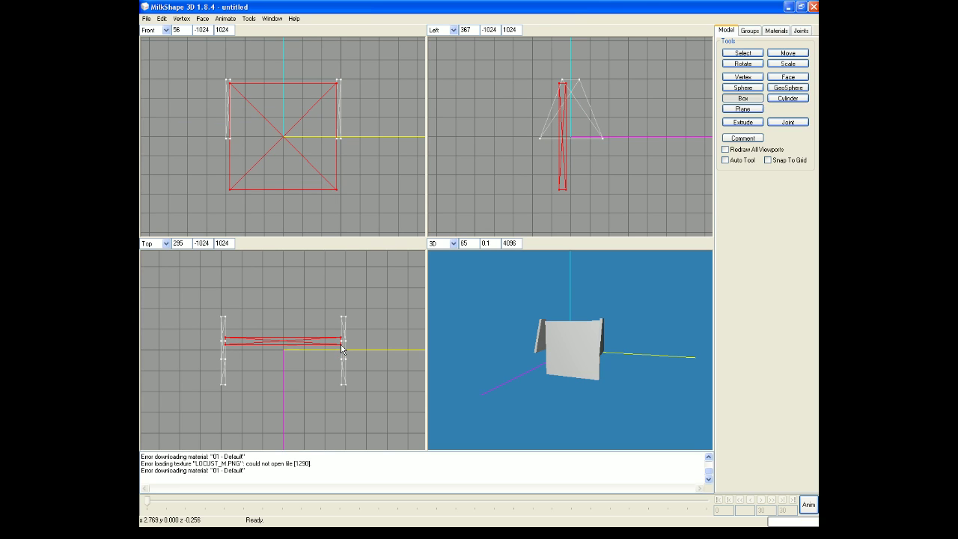
pyautogui.click(737, 53)
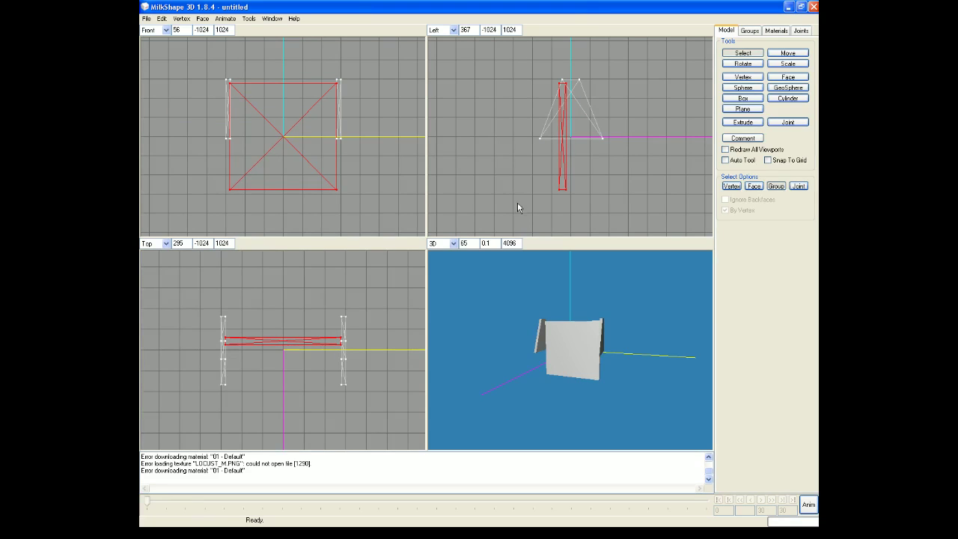
pyautogui.click(732, 186)
pyautogui.moveTo(546, 182); pyautogui.dragTo(589, 199)
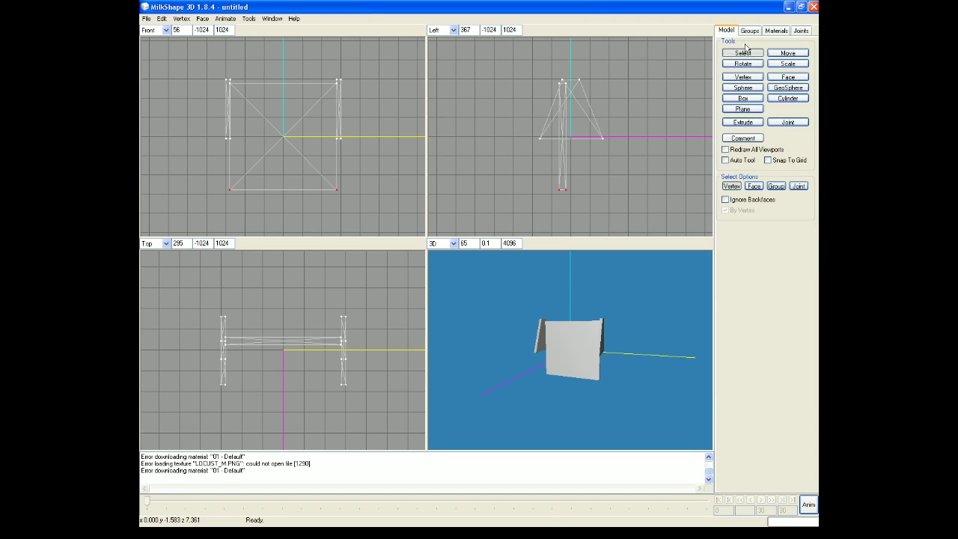
pyautogui.click(755, 187)
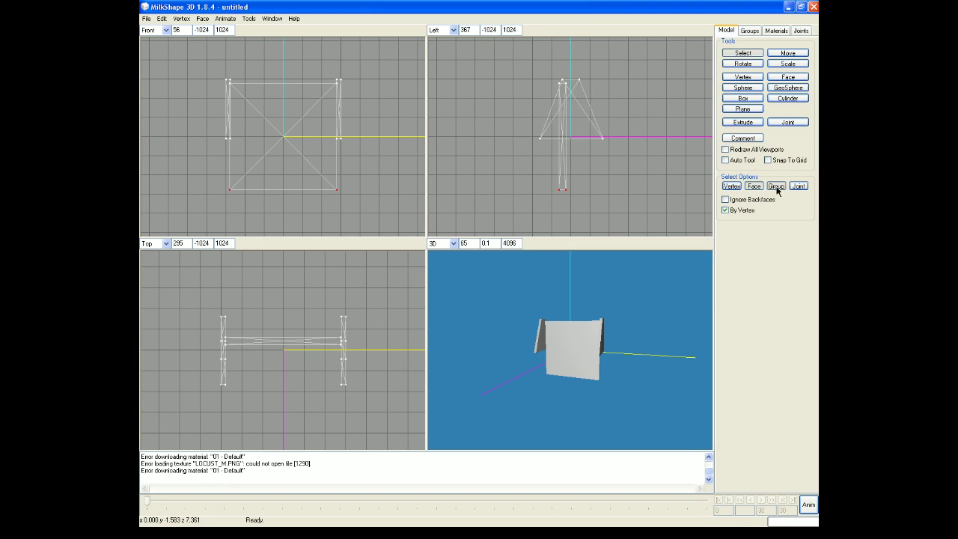
pyautogui.click(776, 187)
pyautogui.click(795, 187)
pyautogui.click(732, 186)
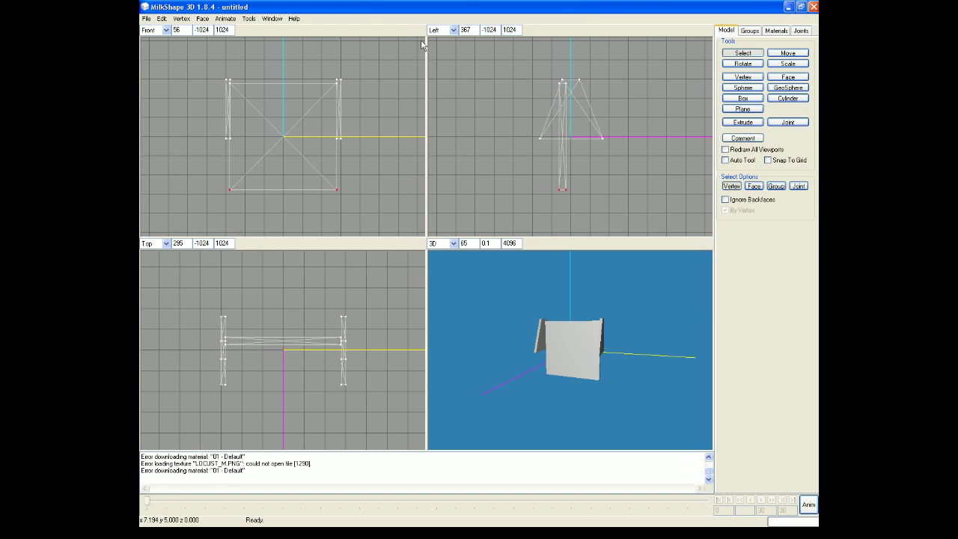
# Raise the board's bottom edge to flatten it into a thin top crossbar
pyautogui.click(796, 53)
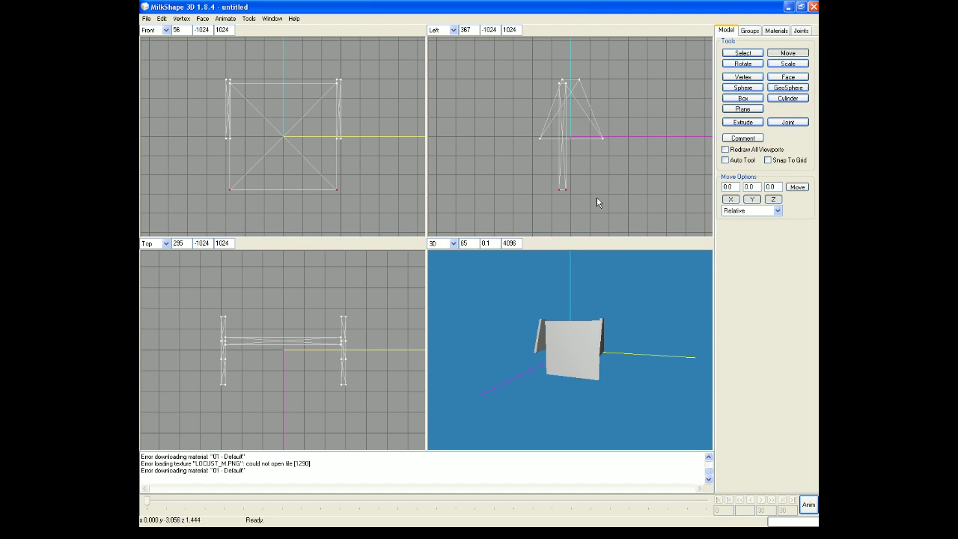
pyautogui.moveTo(575, 218); pyautogui.dragTo(574, 122)
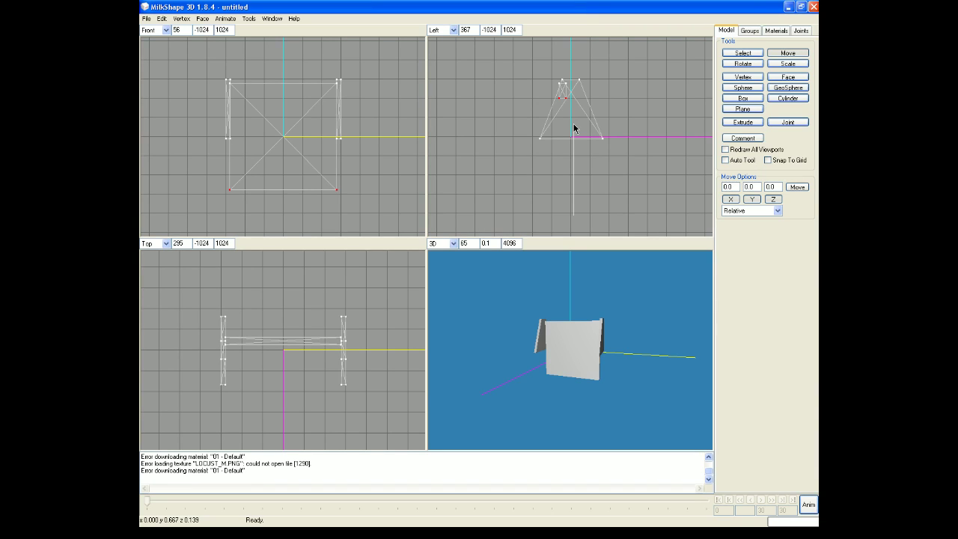
pyautogui.moveTo(574, 129); pyautogui.dragTo(575, 129)
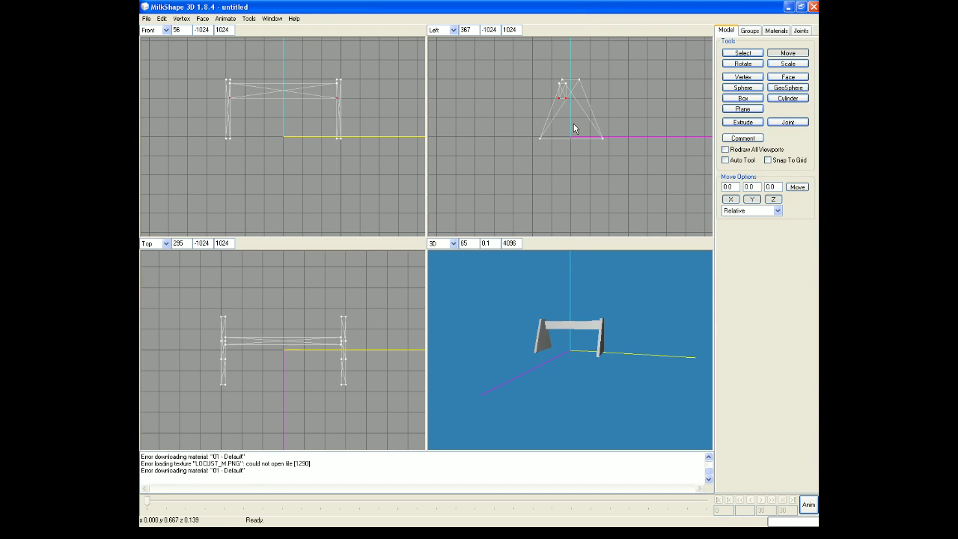
pyautogui.click(743, 52)
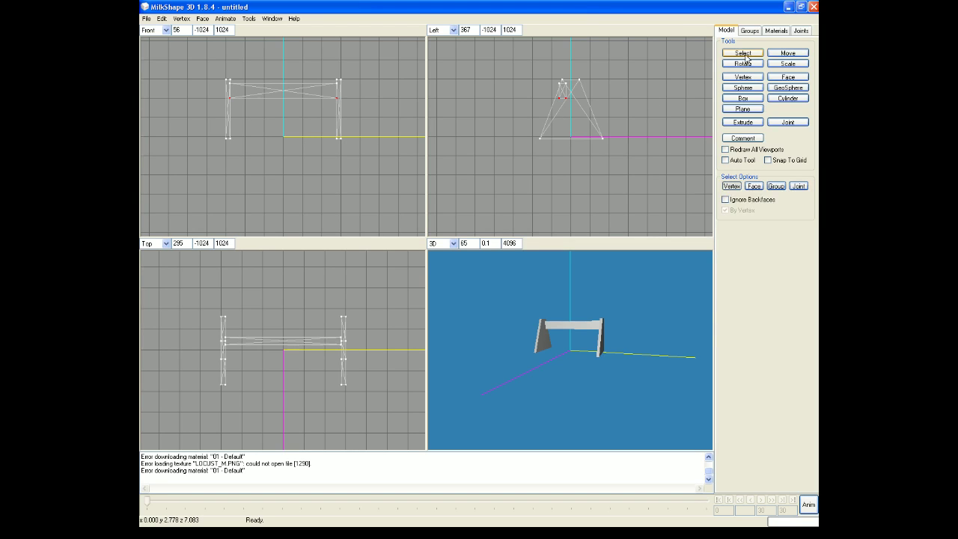
pyautogui.click(786, 186)
# Select the top crossbar and mirror it front to back to create a second rail
pyautogui.click(304, 93)
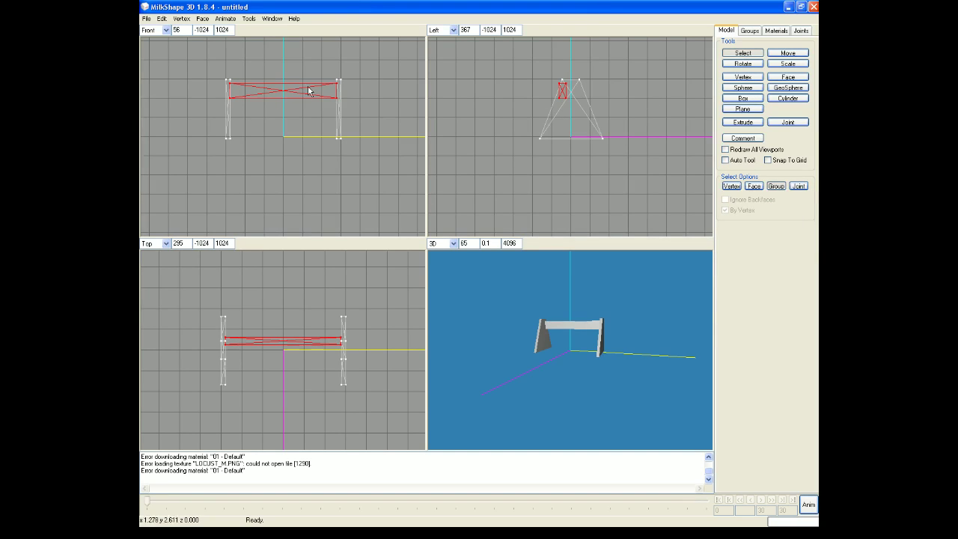
pyautogui.click(182, 19)
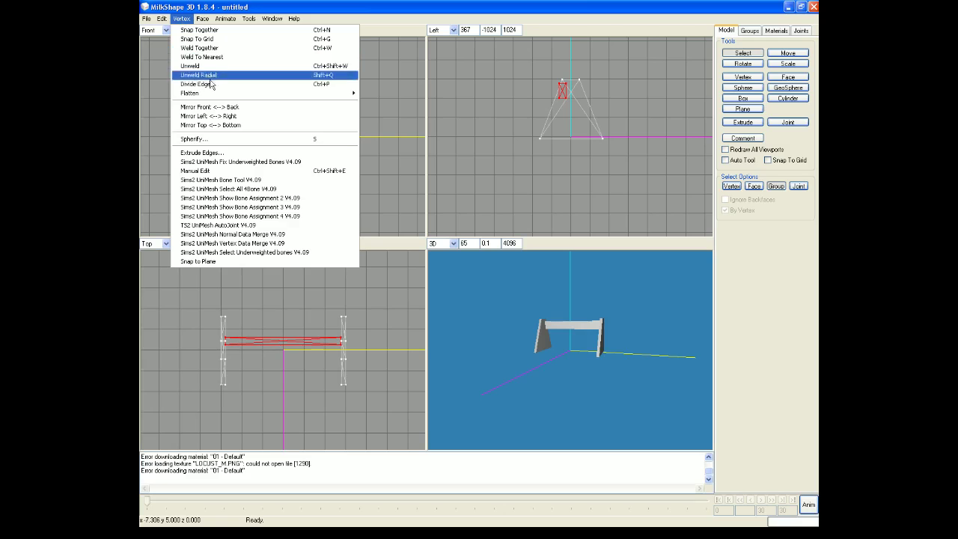
pyautogui.moveTo(163, 22)
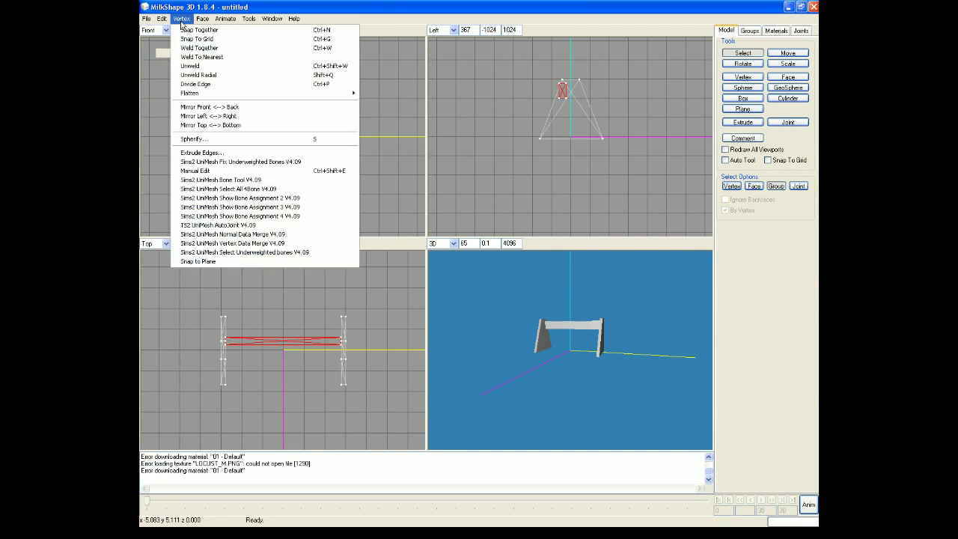
pyautogui.click(216, 108)
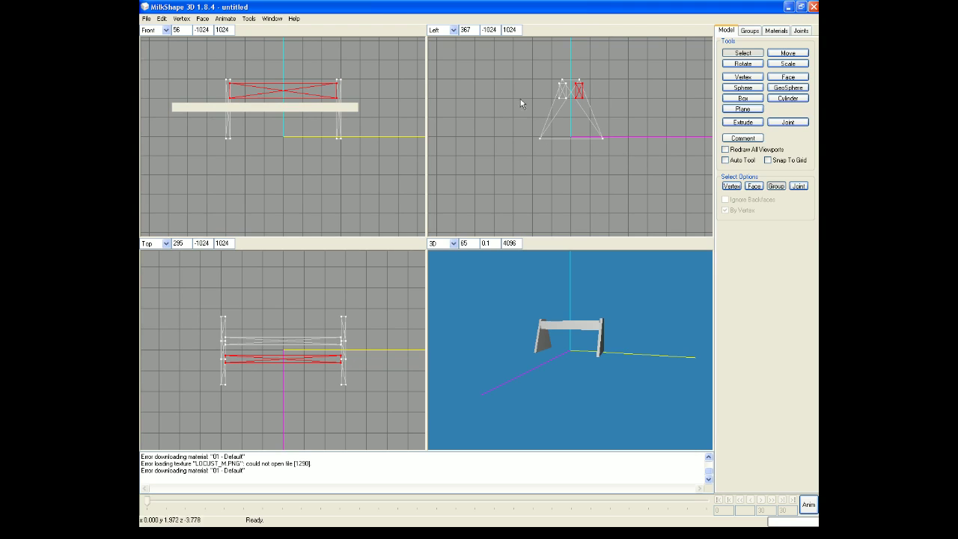
# Select only the top vertices of both legs and extrude them upward into short posts
pyautogui.click(742, 53)
pyautogui.click(743, 54)
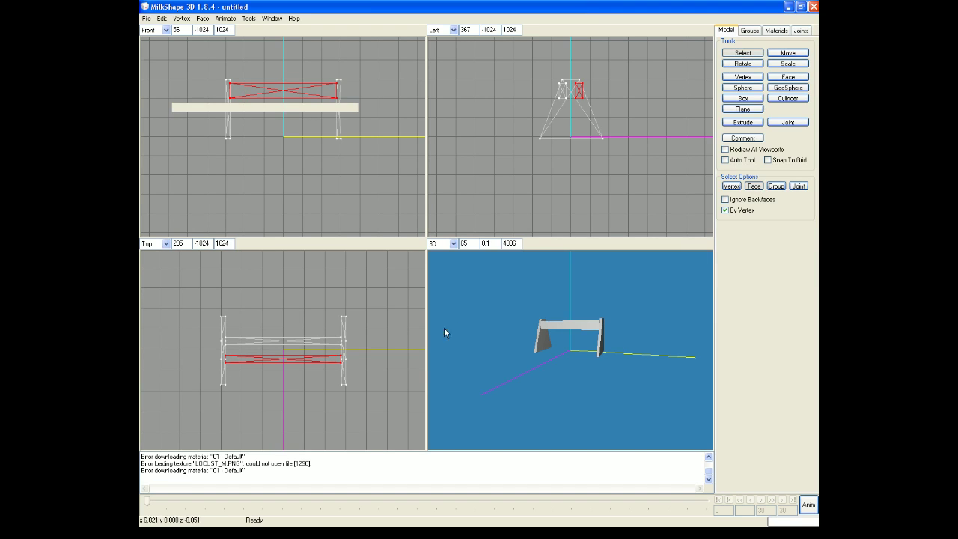
pyautogui.click(225, 363)
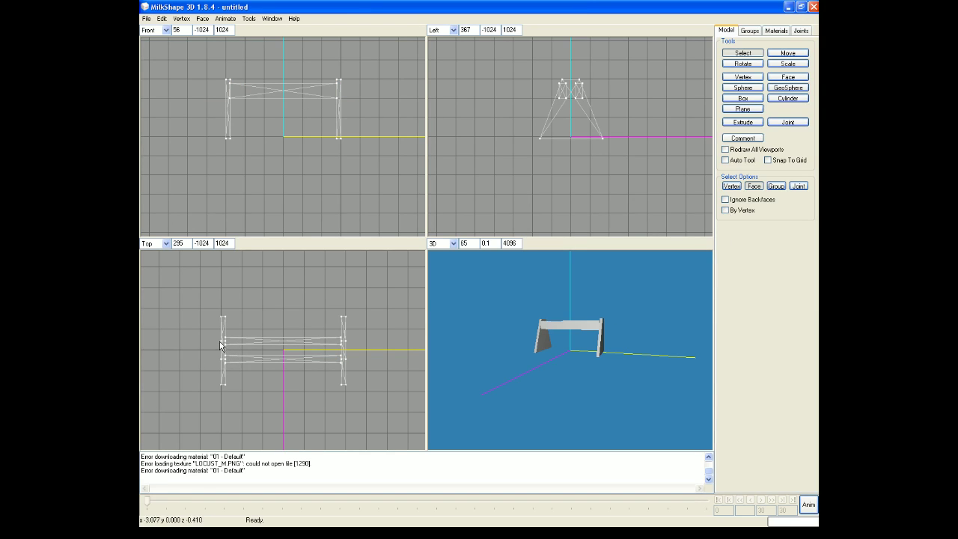
pyautogui.click(224, 360)
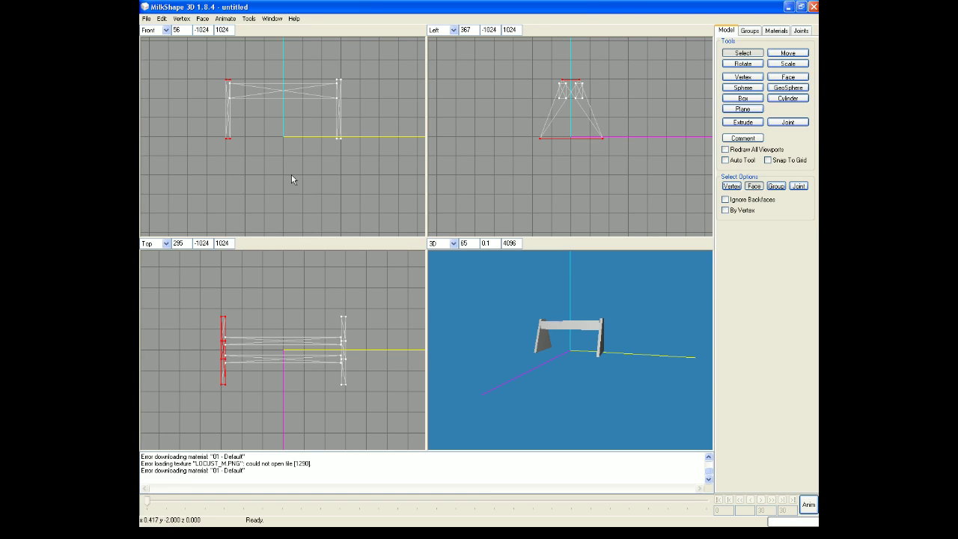
pyautogui.moveTo(220, 134); pyautogui.dragTo(237, 149)
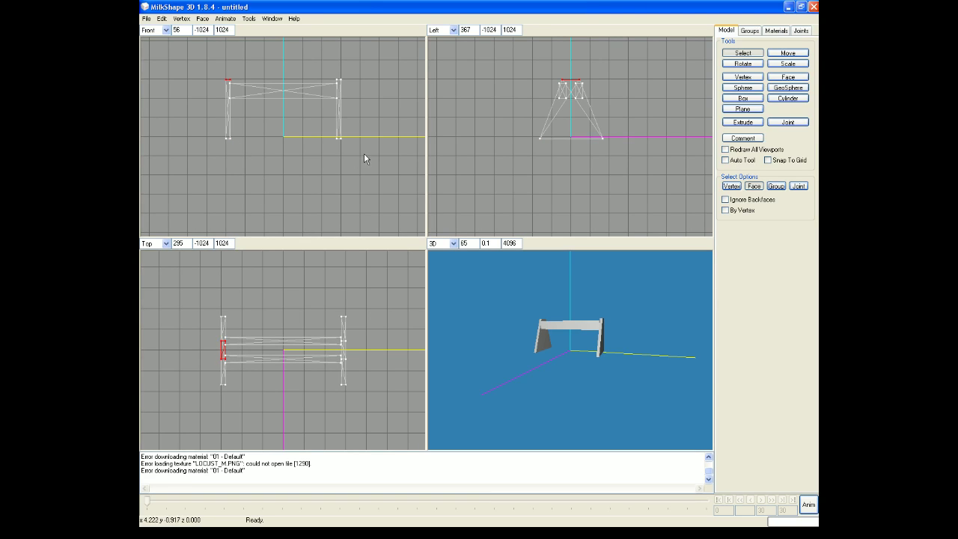
pyautogui.keyDown('shift'); pyautogui.click(344, 352); pyautogui.keyUp('shift')
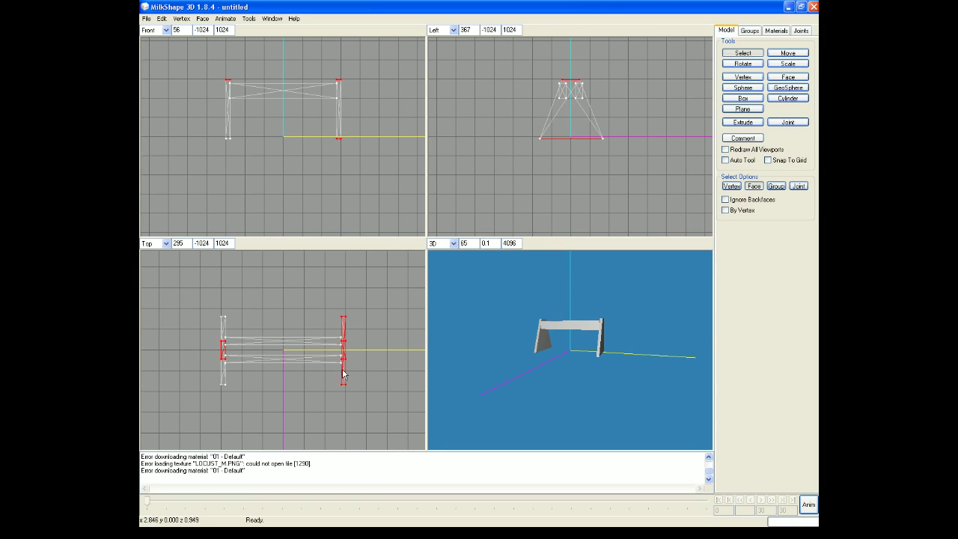
pyautogui.moveTo(331, 130); pyautogui.dragTo(354, 157)
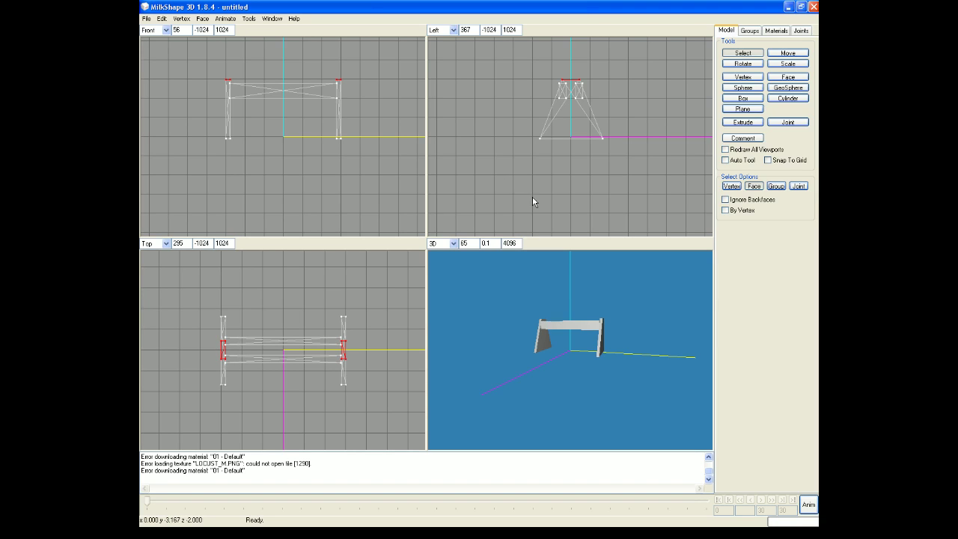
pyautogui.click(743, 122)
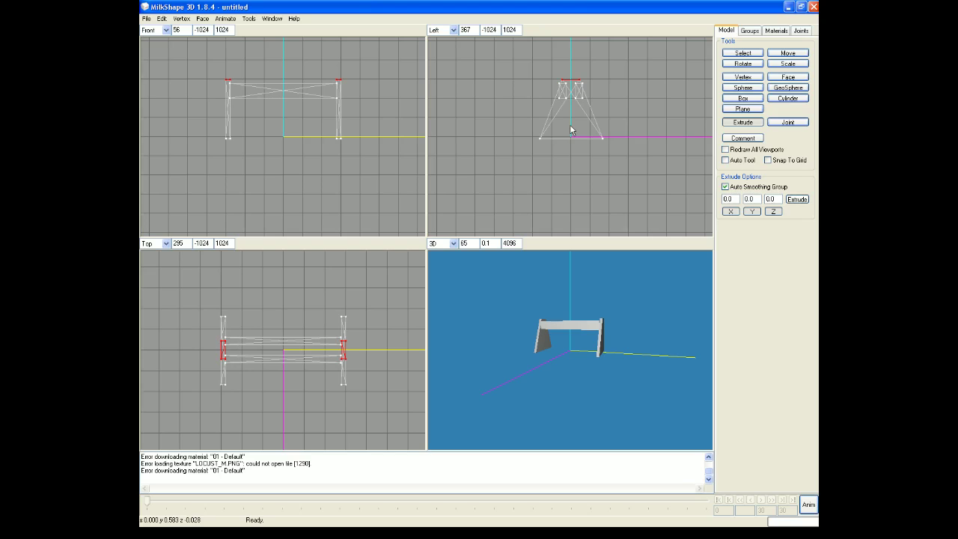
pyautogui.moveTo(570, 116); pyautogui.dragTo(572, 98)
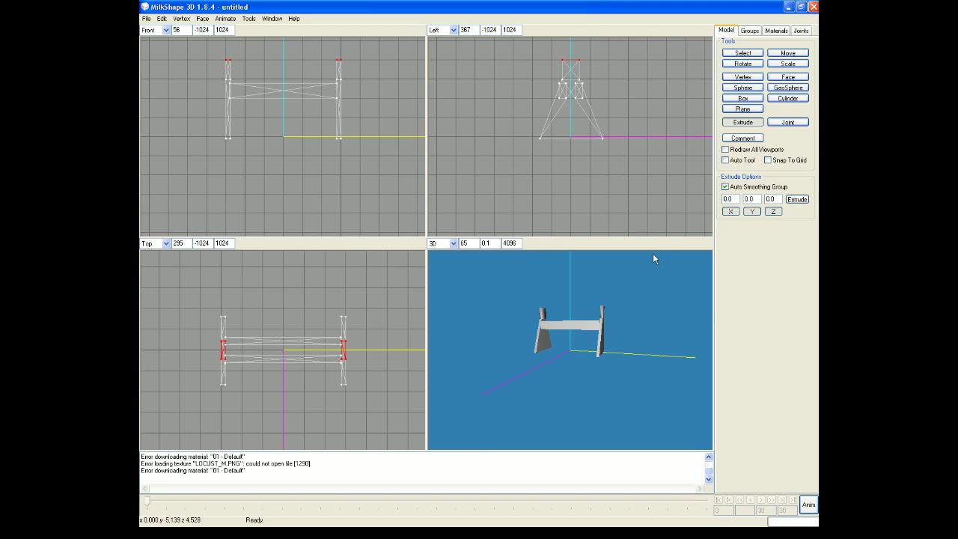
# Draw a cylinder beside the frame, undo it, then drag a thin cylinder in the side view
pyautogui.click(743, 53)
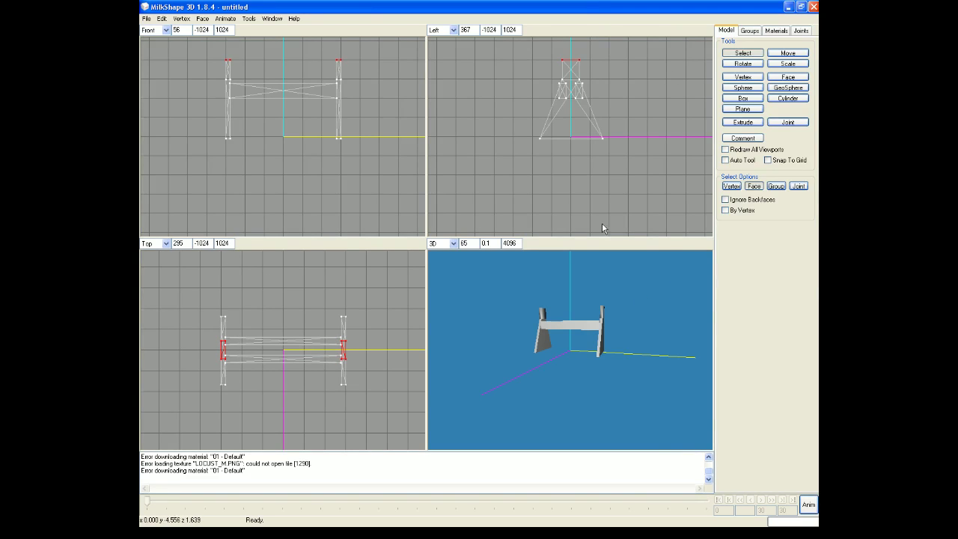
pyautogui.rightClick(658, 302)
pyautogui.click(631, 332)
pyautogui.moveTo(631, 332); pyautogui.dragTo(315, 259)
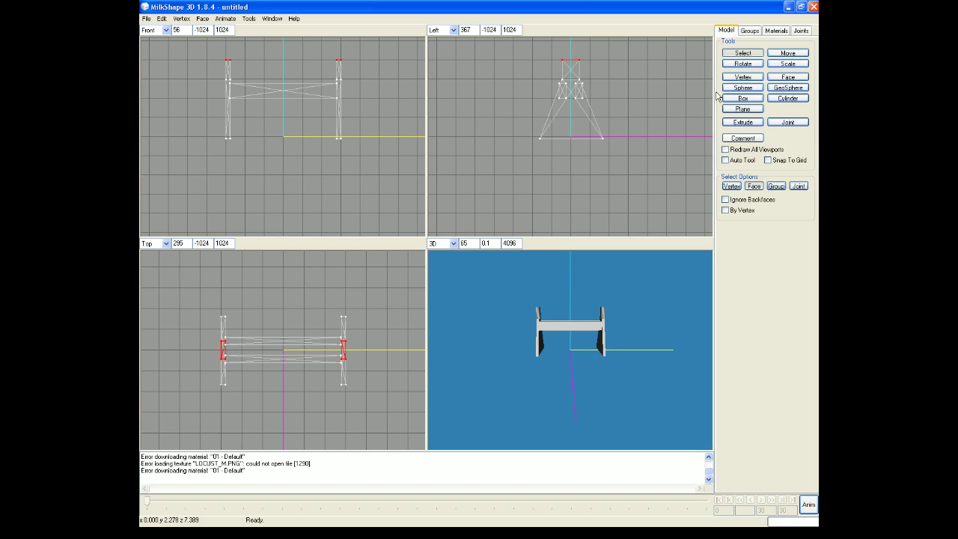
pyautogui.click(793, 98)
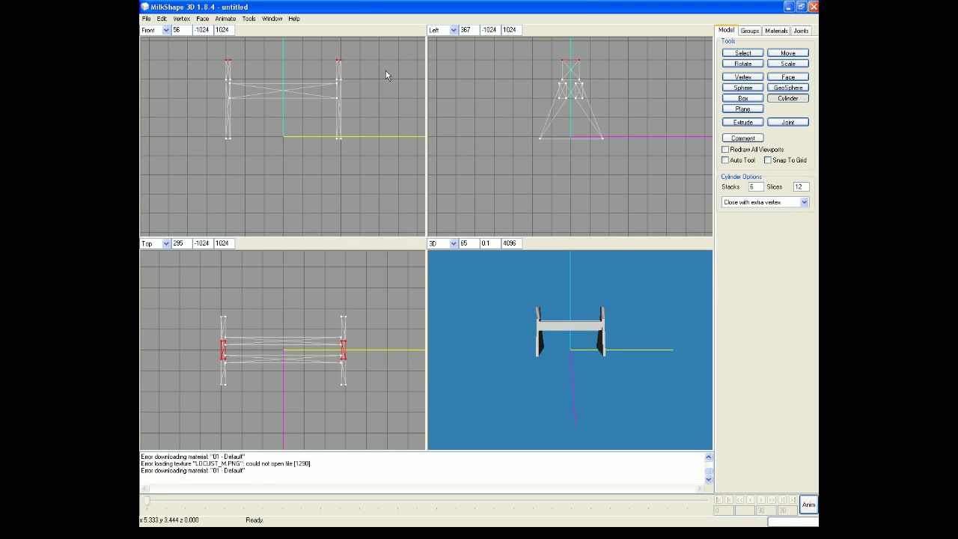
pyautogui.moveTo(357, 70); pyautogui.dragTo(374, 126)
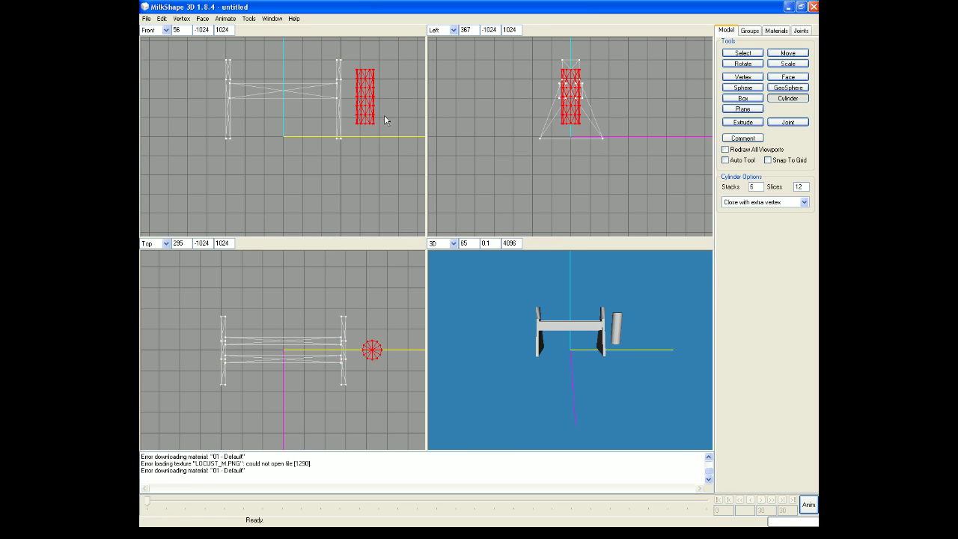
pyautogui.click(162, 18)
pyautogui.click(187, 30)
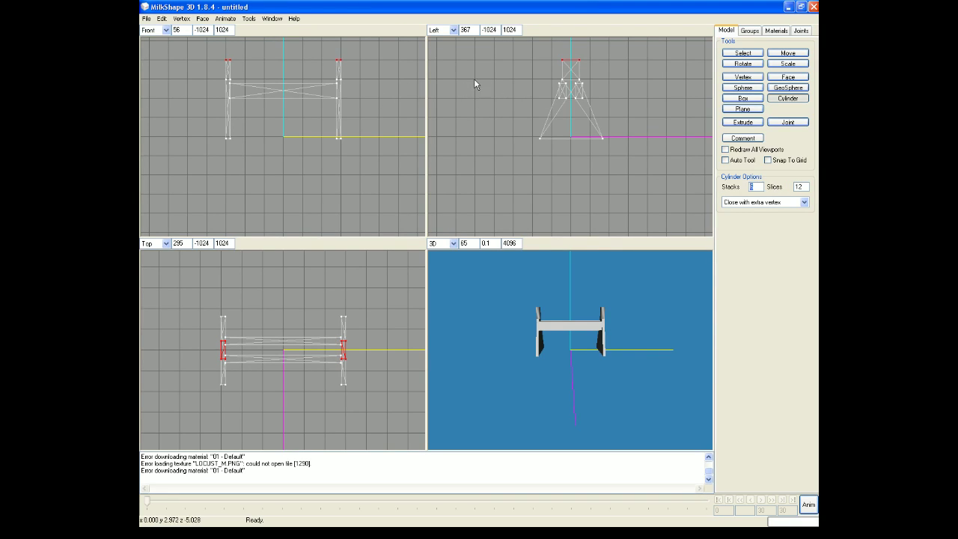
pyautogui.moveTo(474, 79); pyautogui.dragTo(481, 105)
# Finish the thin cylinder, centre it in the side view, and pull its top up into a tall column
pyautogui.moveTo(477, 105); pyautogui.dragTo(478, 106)
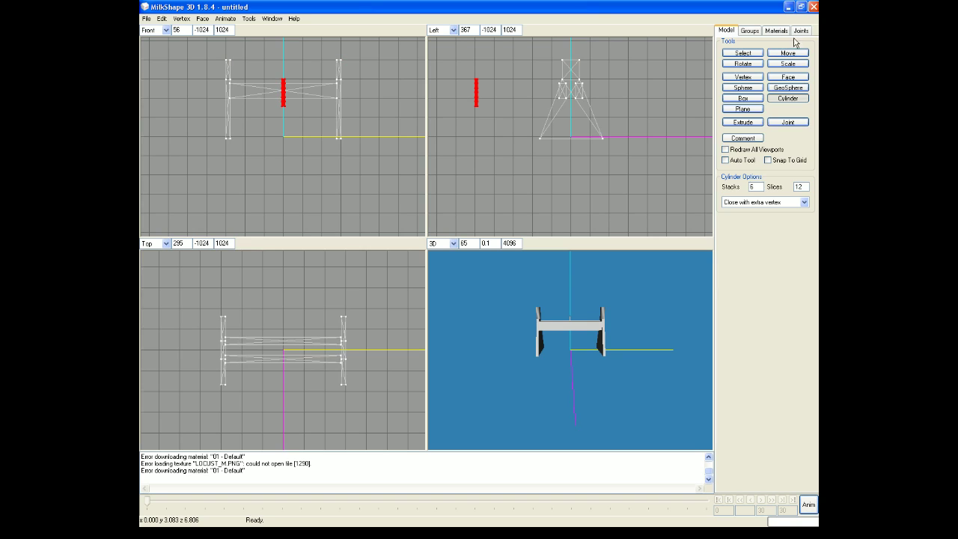
pyautogui.click(743, 52)
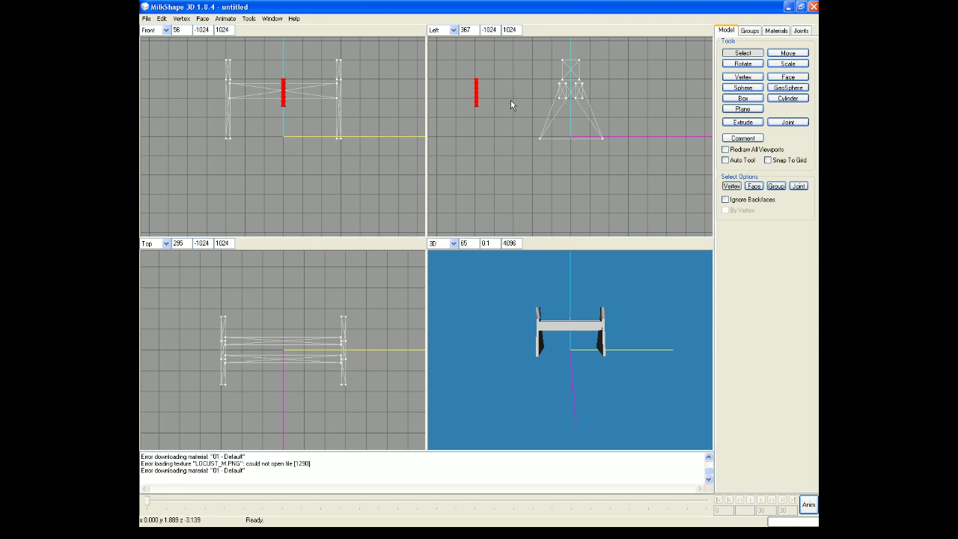
pyautogui.click(511, 124)
pyautogui.scroll(3, 510, 124)
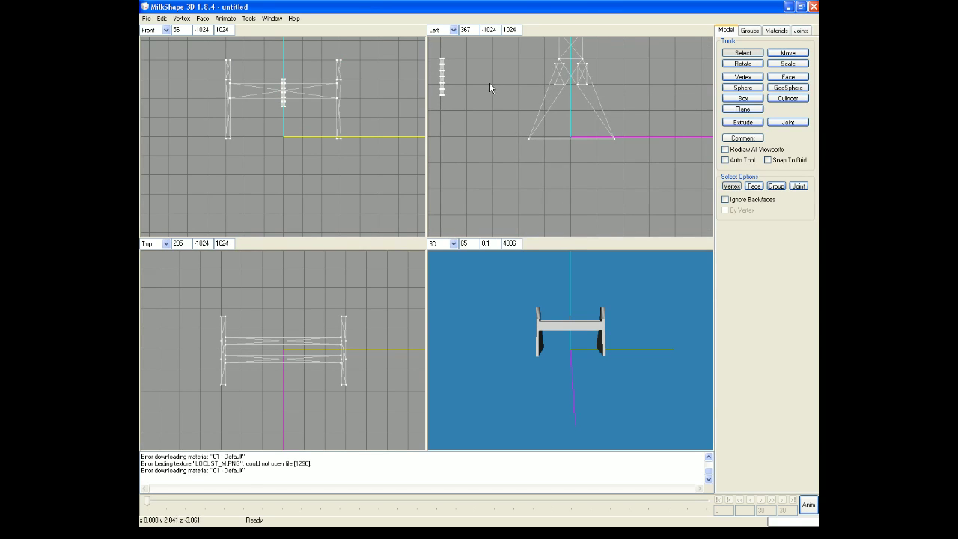
pyautogui.moveTo(488, 85); pyautogui.dragTo(593, 123, button='right')
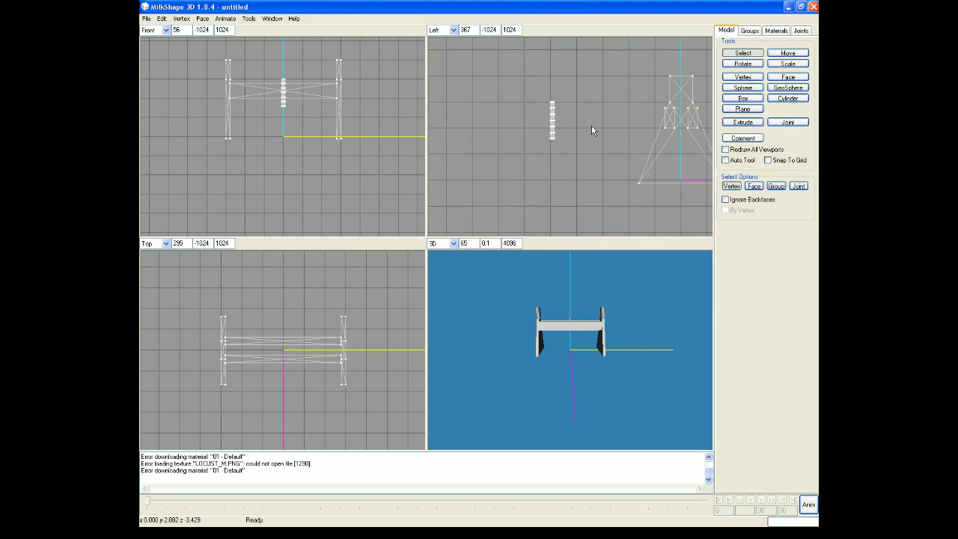
pyautogui.scroll(2, 587, 128)
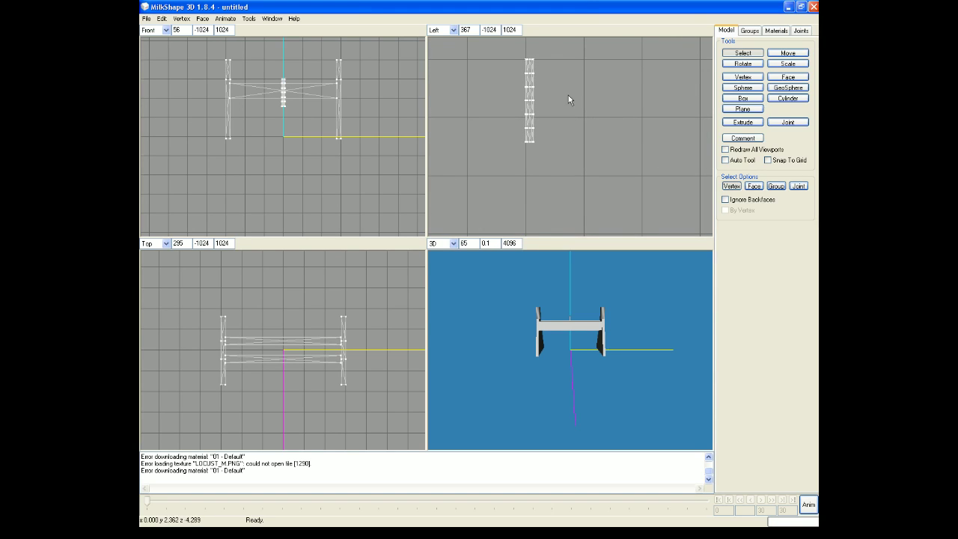
pyautogui.moveTo(571, 95); pyautogui.dragTo(598, 131, button='right')
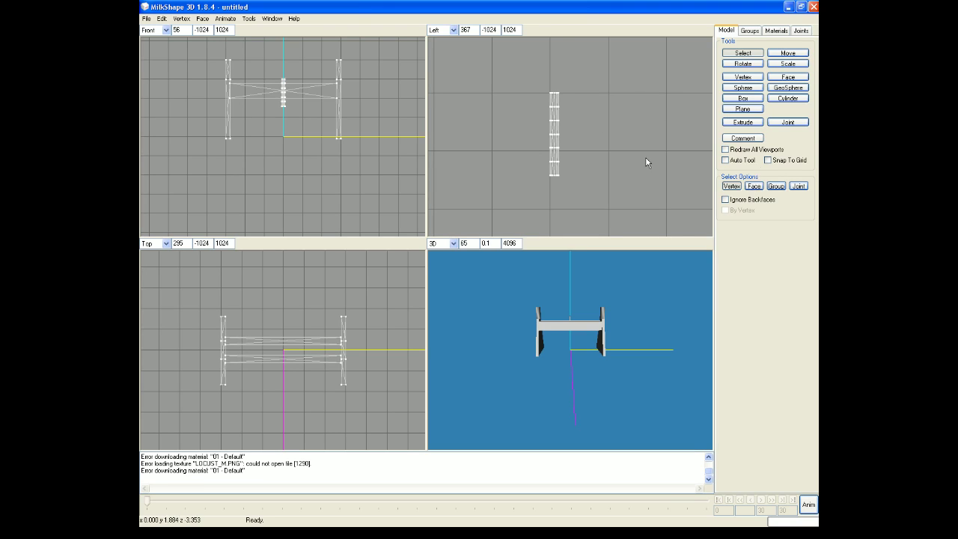
pyautogui.click(788, 53)
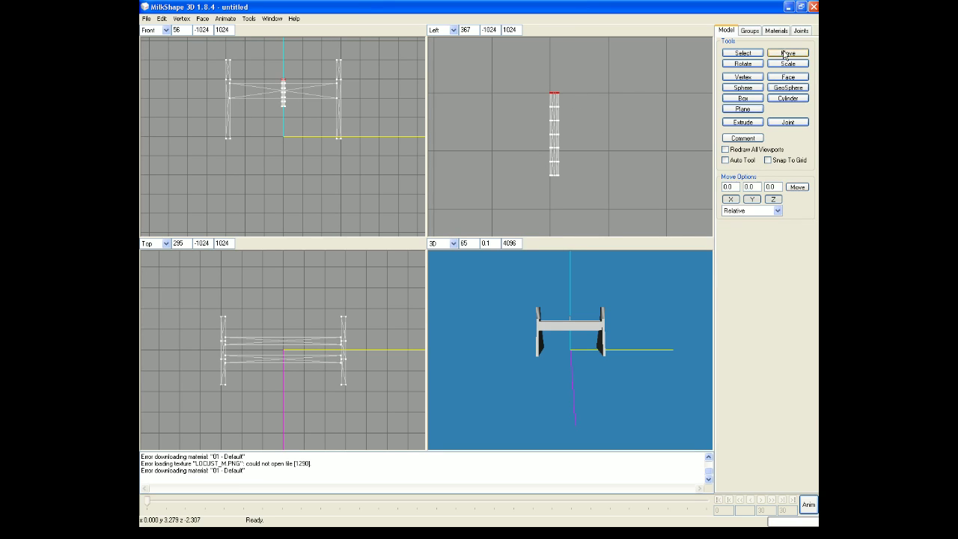
pyautogui.moveTo(611, 152); pyautogui.dragTo(608, 96)
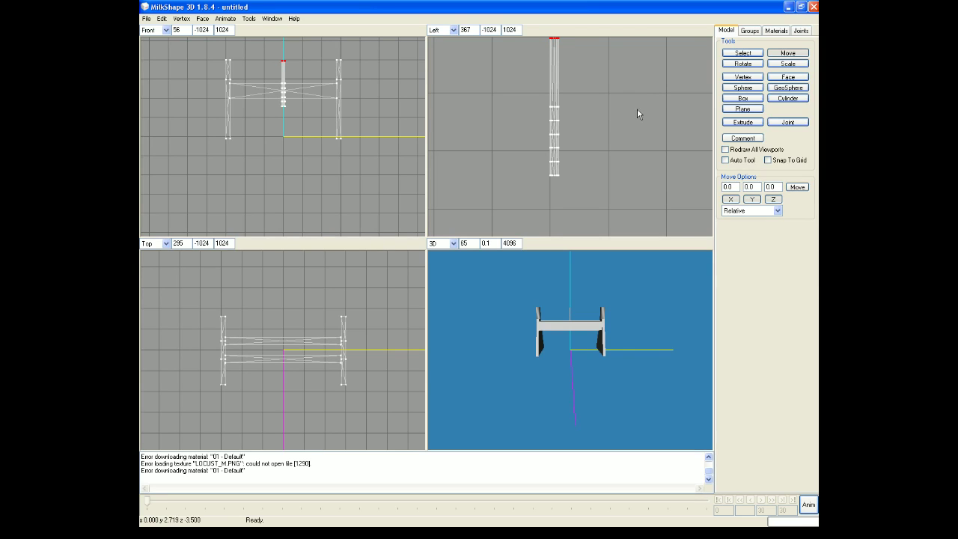
pyautogui.click(742, 53)
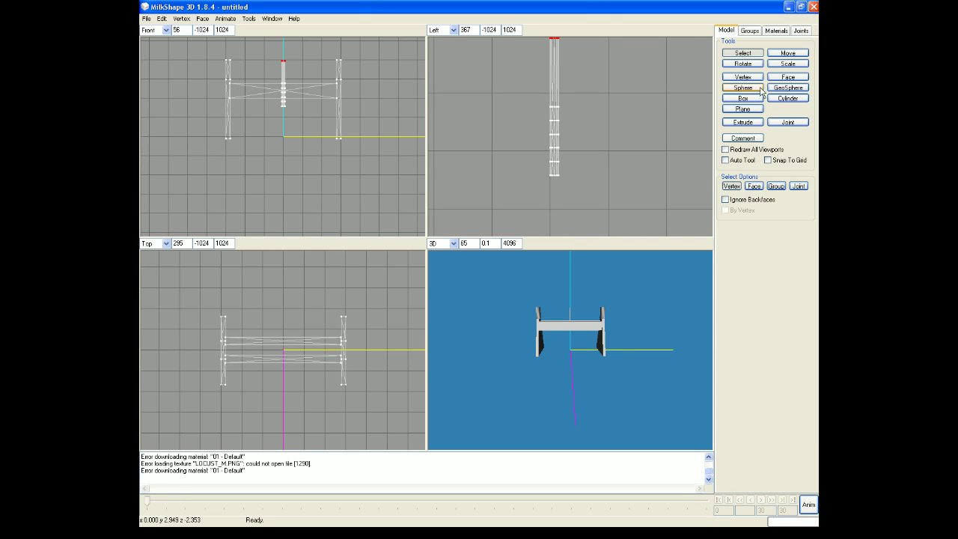
# Rotate the column to horizontal and move the rod up between the legs
pyautogui.click(750, 31)
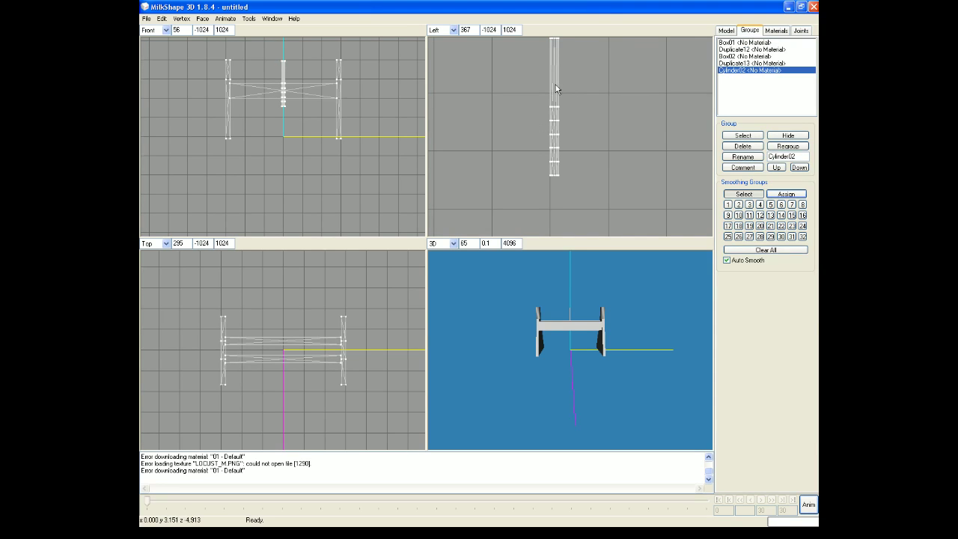
pyautogui.click(736, 30)
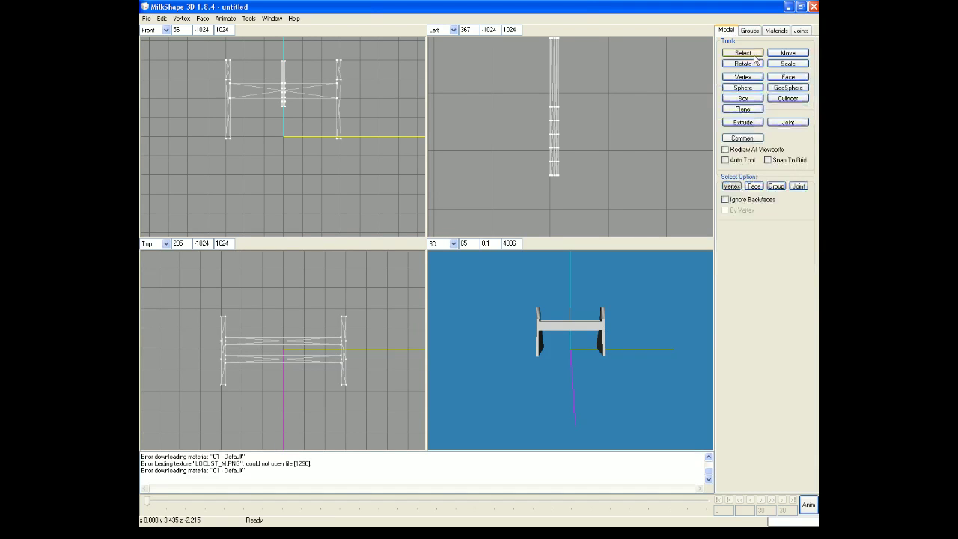
pyautogui.click(554, 104)
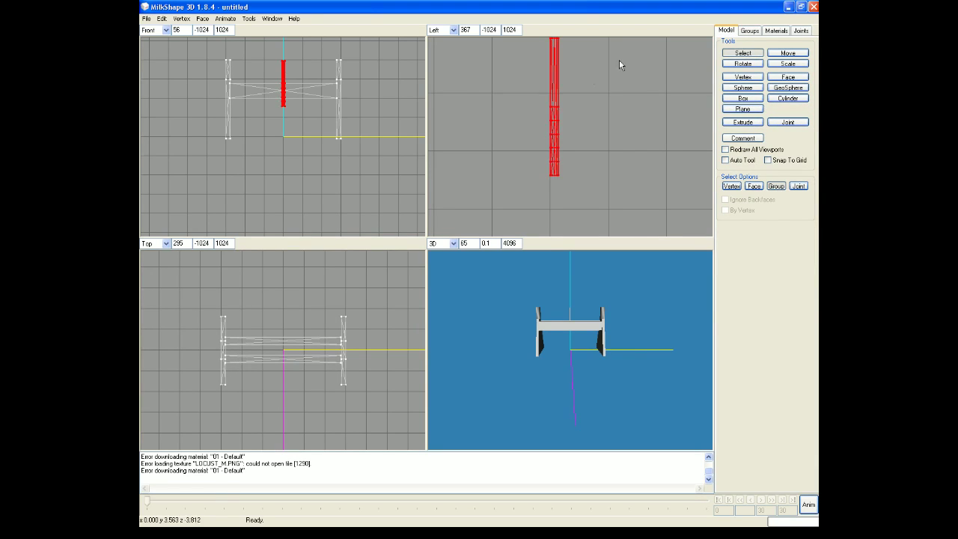
pyautogui.click(743, 63)
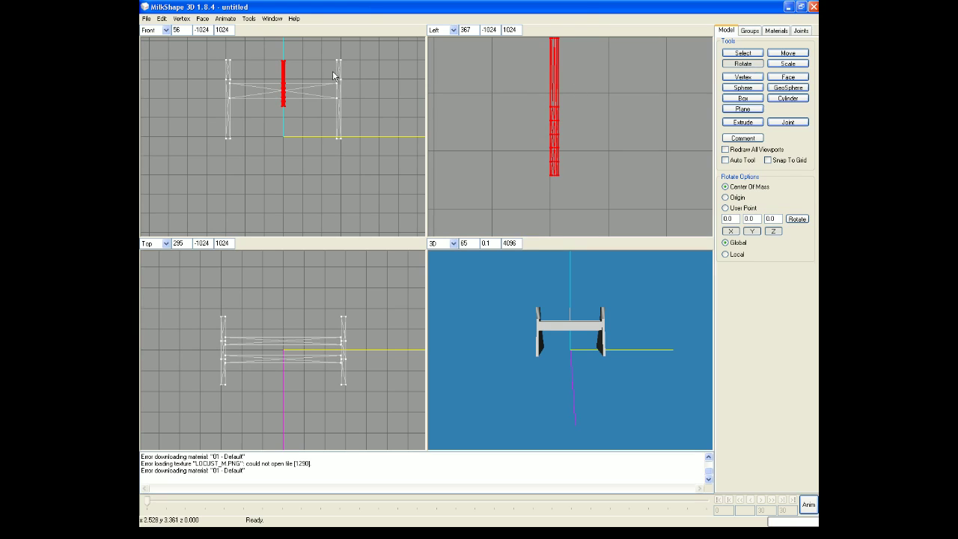
pyautogui.moveTo(367, 63); pyautogui.dragTo(375, 114)
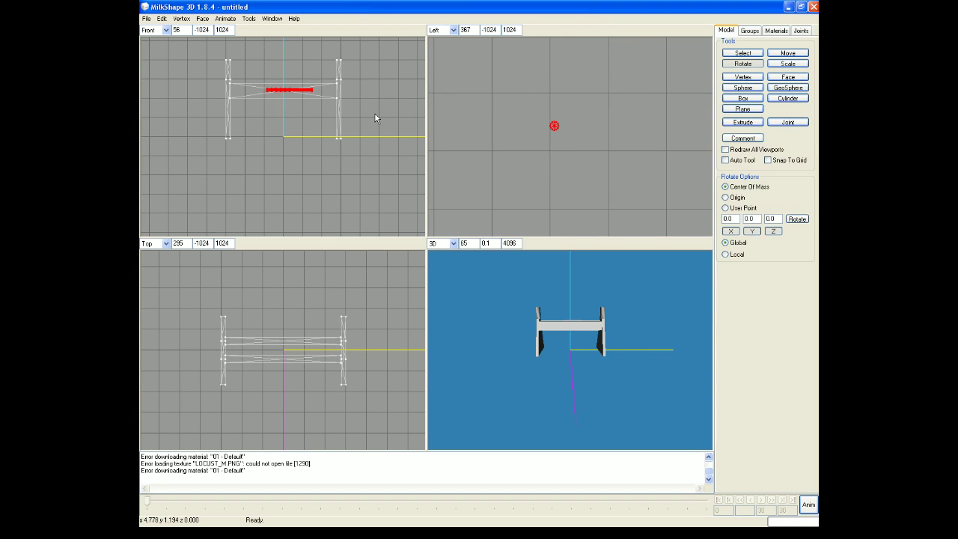
pyautogui.click(788, 53)
pyautogui.moveTo(346, 151); pyautogui.dragTo(278, 135)
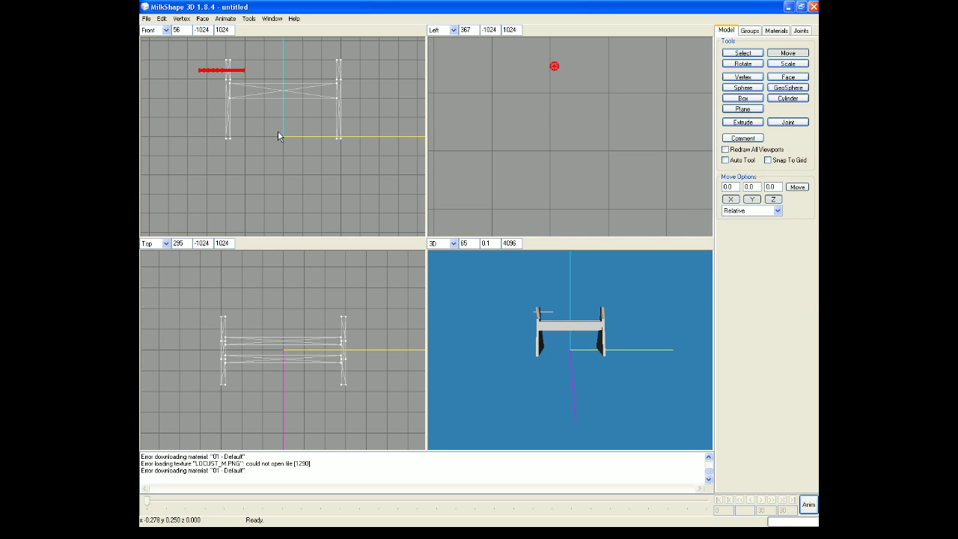
# Select the rod's end vertex and drag it right to lengthen the arm
pyautogui.click(727, 54)
pyautogui.click(731, 185)
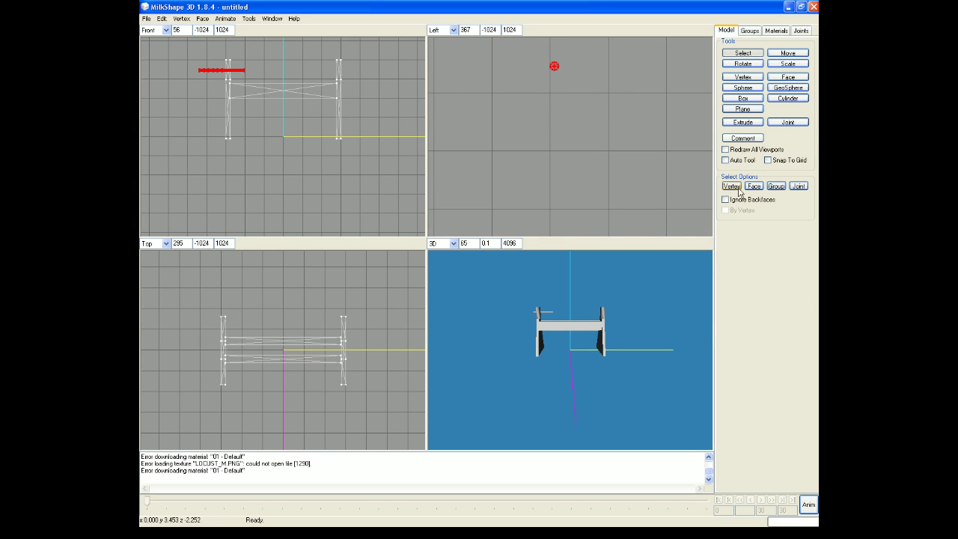
pyautogui.click(248, 75)
pyautogui.click(793, 54)
pyautogui.moveTo(272, 81); pyautogui.dragTo(282, 84)
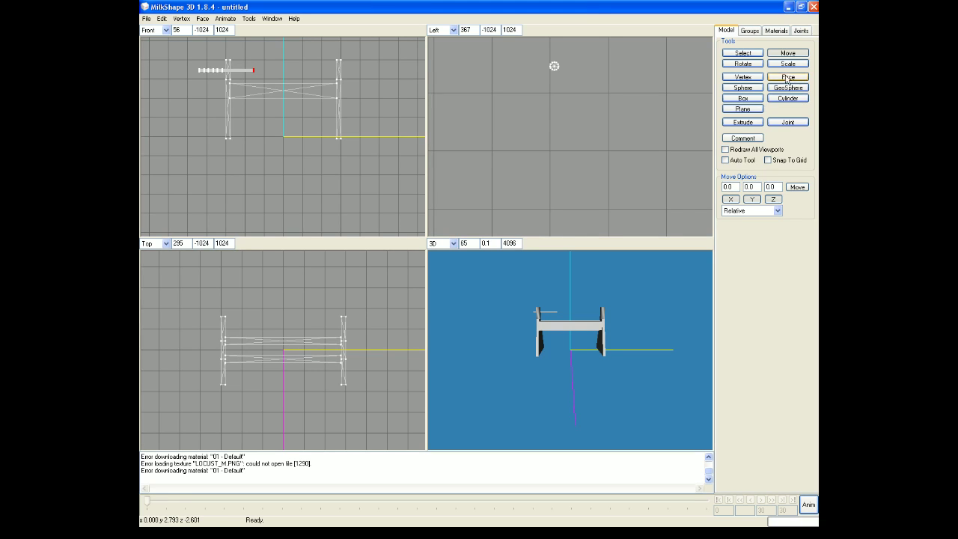
# Select the small arm's vertices and duplicate them with Duplicate Selection
pyautogui.click(743, 54)
pyautogui.click(775, 187)
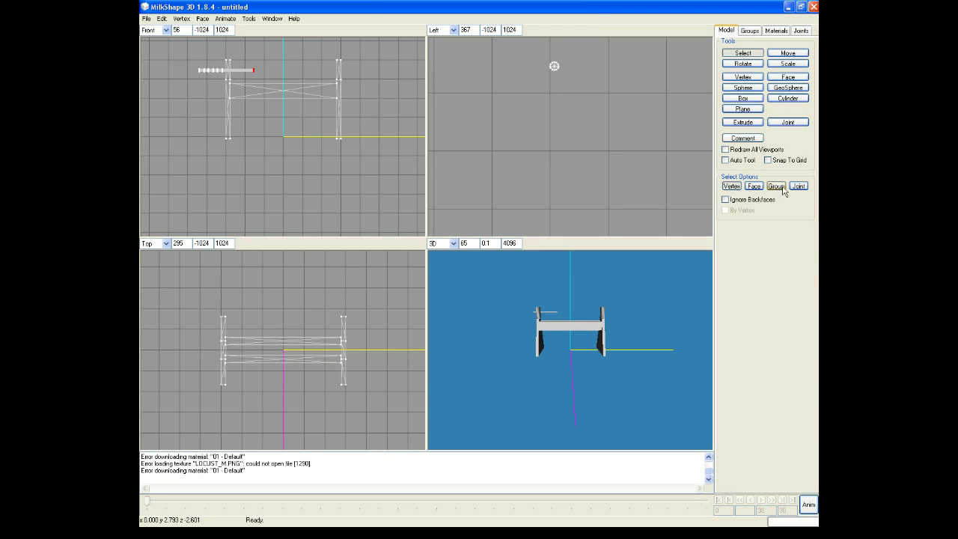
pyautogui.click(732, 186)
pyautogui.moveTo(207, 67); pyautogui.dragTo(218, 84)
pyautogui.click(162, 19)
pyautogui.click(200, 53)
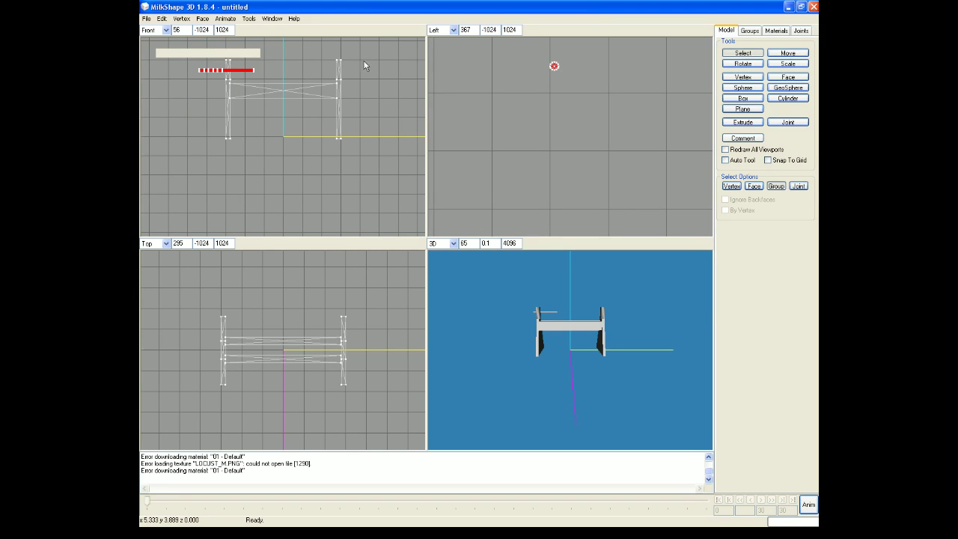
# Mirror the duplicate arm left-right so it sits above the right post
pyautogui.click(788, 53)
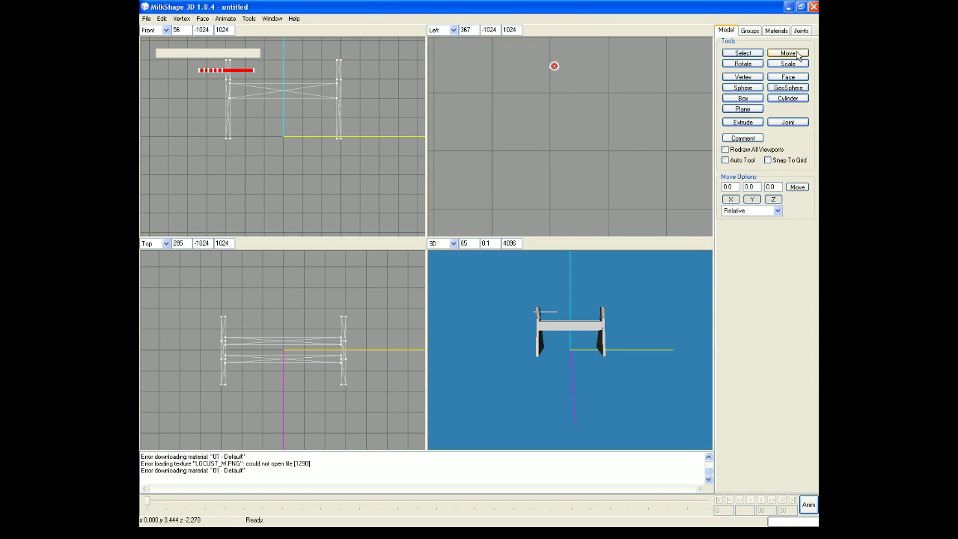
pyautogui.click(162, 17)
pyautogui.moveTo(181, 18)
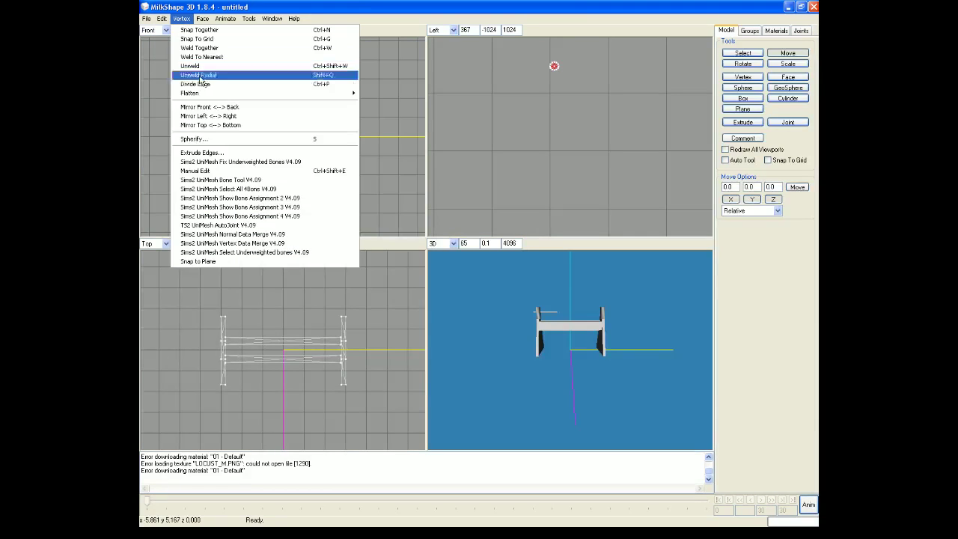
pyautogui.click(204, 117)
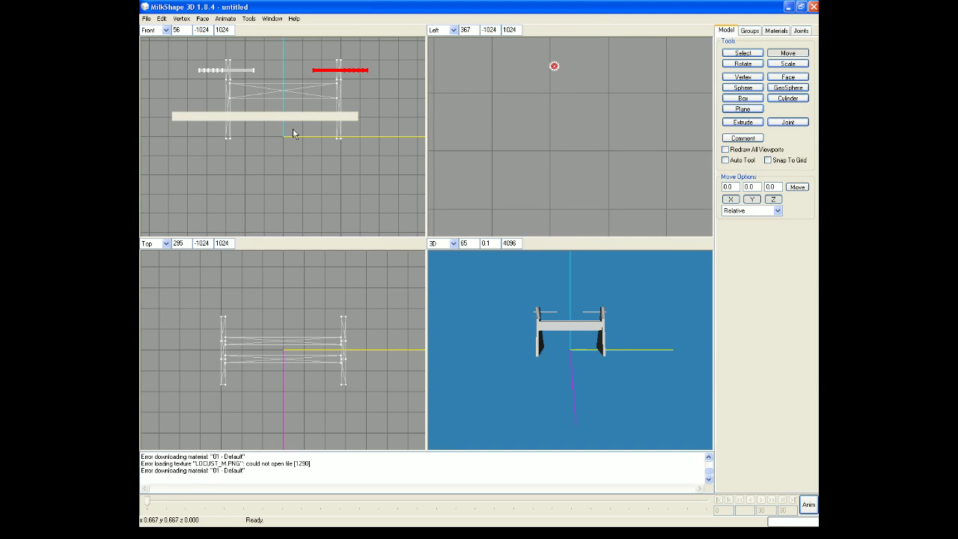
# Select the left arm and switch to the Rotate tool
pyautogui.click(725, 54)
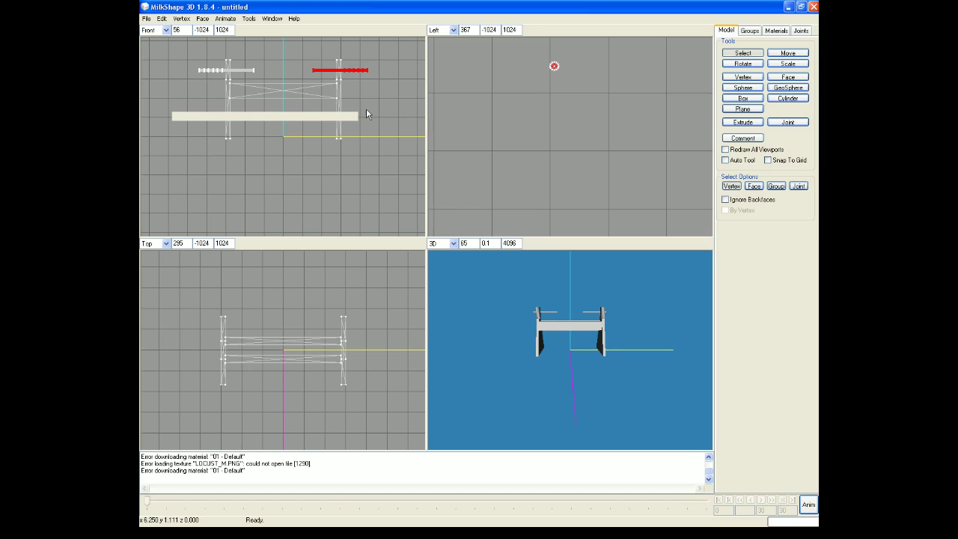
pyautogui.moveTo(190, 58); pyautogui.dragTo(224, 88)
pyautogui.hotkey('ctrl', 'e')
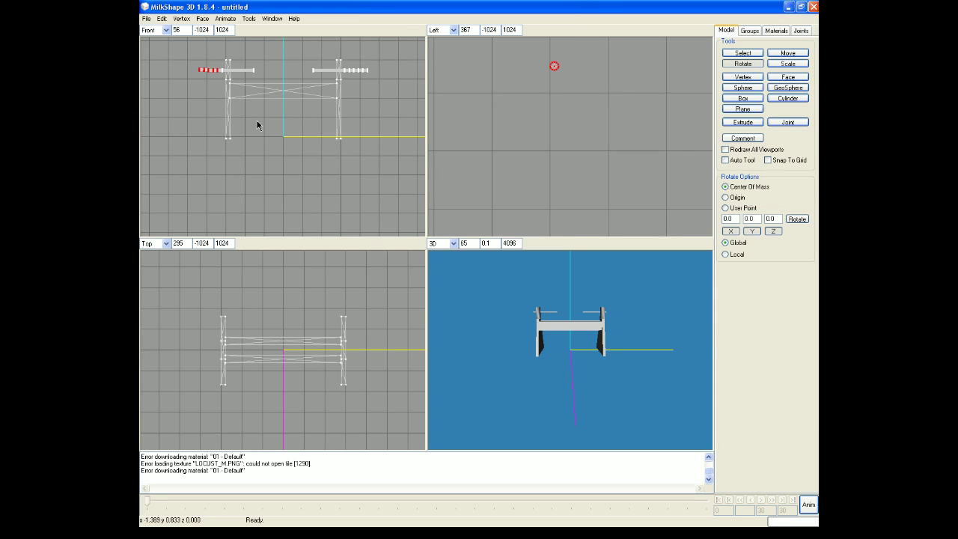
# Undo the accidental rotation of the left arm
pyautogui.click(161, 18)
pyautogui.click(198, 89)
pyautogui.click(742, 53)
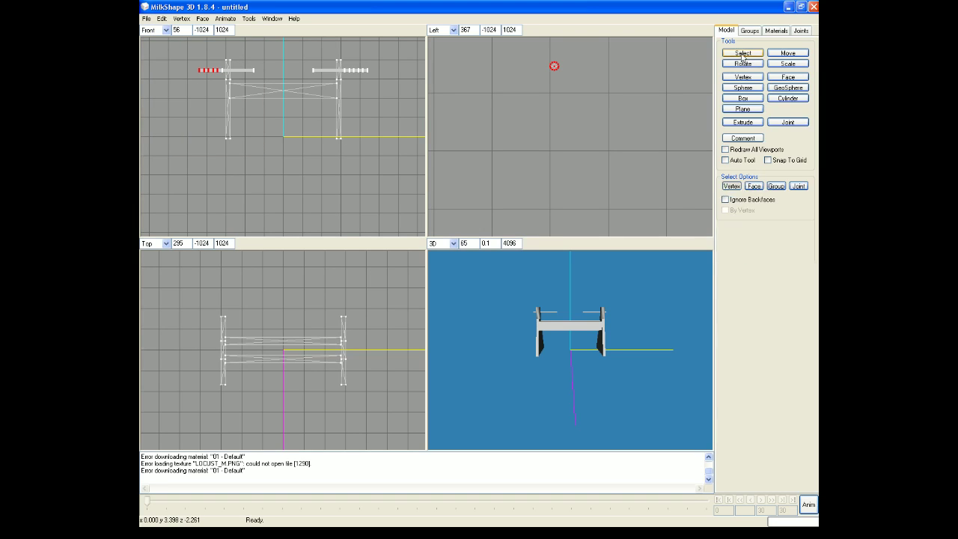
# Pick out the vertices at the left arm's outer end
pyautogui.click(214, 77)
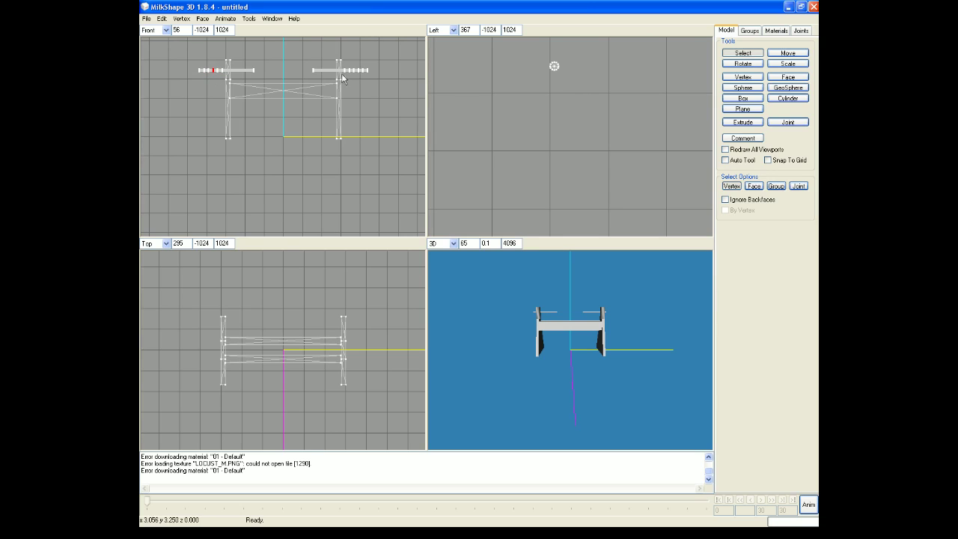
pyautogui.click(787, 53)
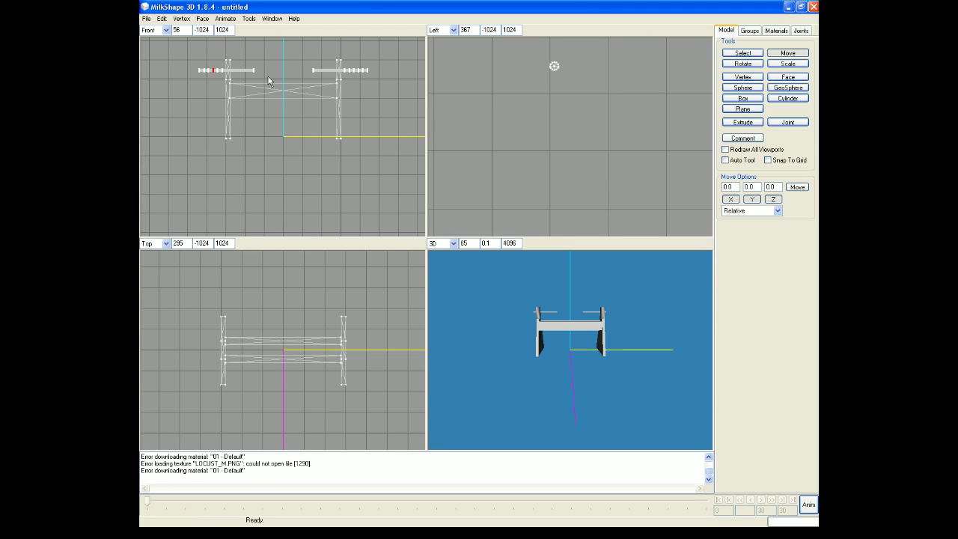
pyautogui.click(741, 53)
pyautogui.click(217, 69)
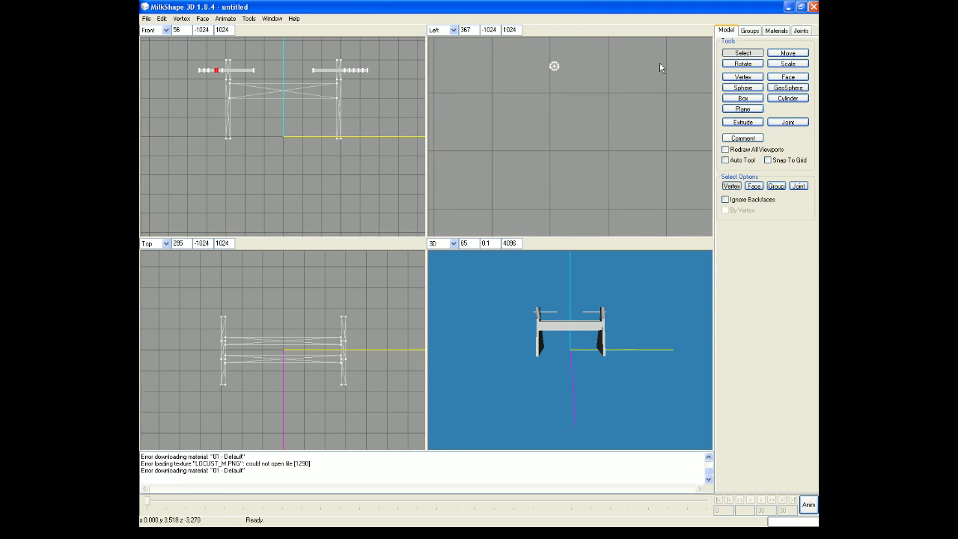
pyautogui.click(787, 53)
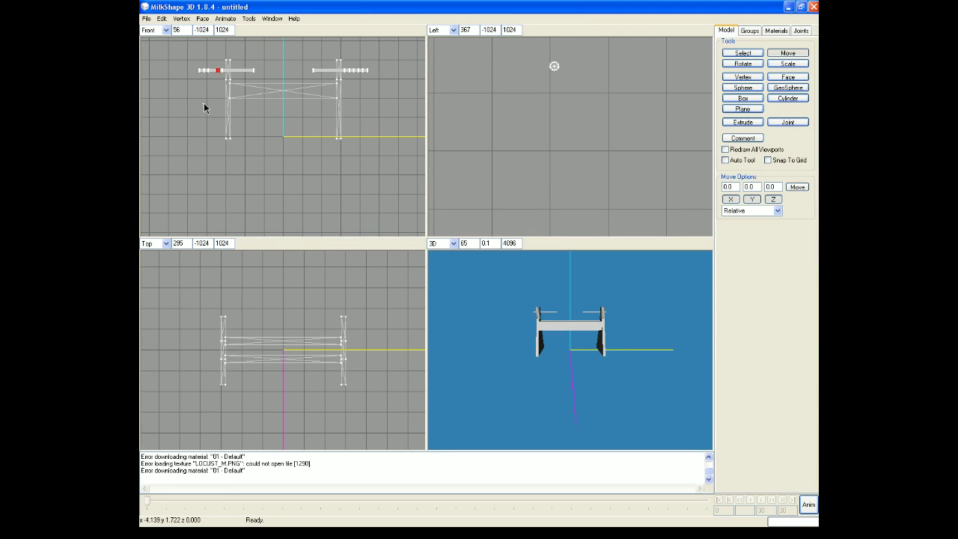
pyautogui.click(742, 53)
pyautogui.moveTo(208, 67); pyautogui.dragTo(212, 76)
# Zoom the Front view onto the left arm and select its outer vertices
pyautogui.scroll(2, 226, 160)
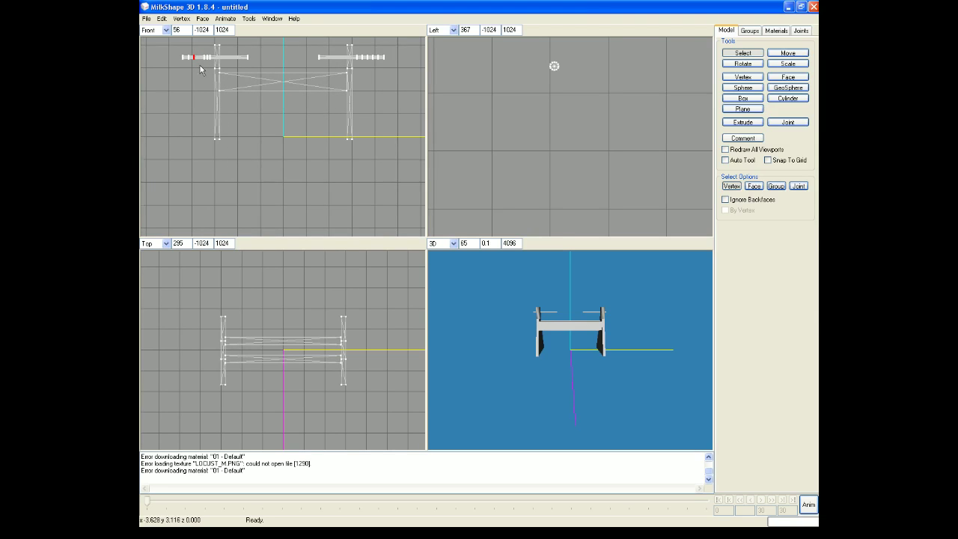
pyautogui.moveTo(203, 66); pyautogui.dragTo(275, 138, button='right')
pyautogui.scroll(6, 277, 147)
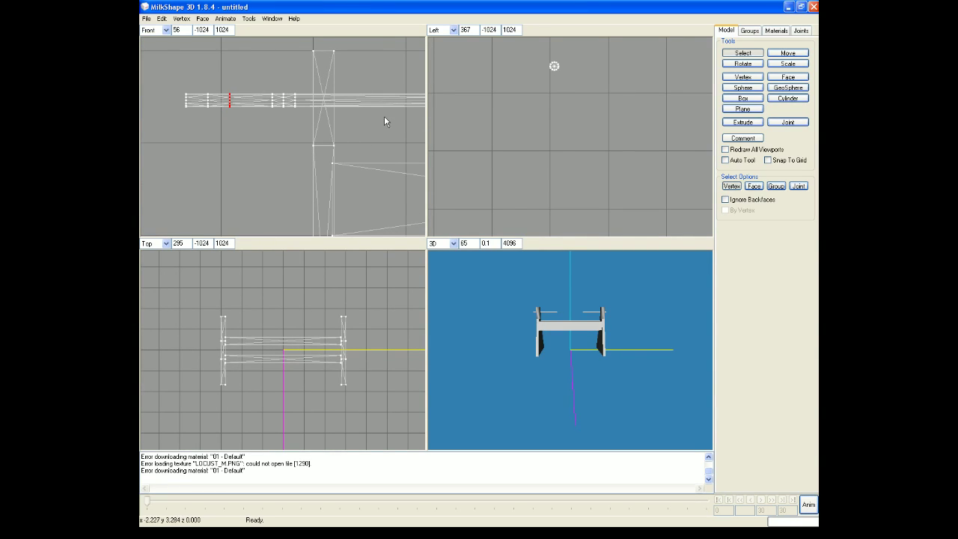
pyautogui.click(743, 52)
pyautogui.moveTo(205, 90); pyautogui.dragTo(232, 135)
pyautogui.click(795, 53)
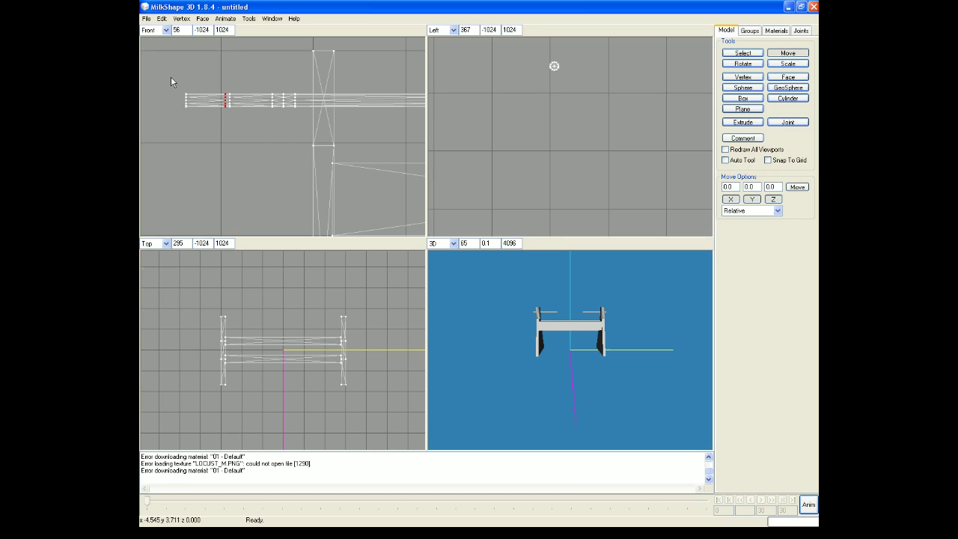
# Undo the stray move and reselect the left arm's outer section
pyautogui.moveTo(170, 80); pyautogui.dragTo(264, 114)
pyautogui.click(162, 18)
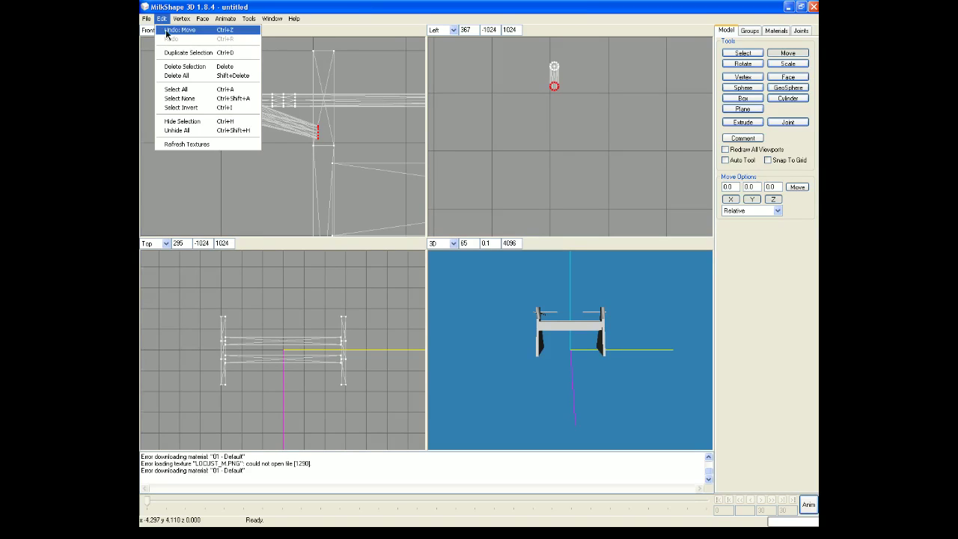
pyautogui.click(167, 30)
pyautogui.click(743, 53)
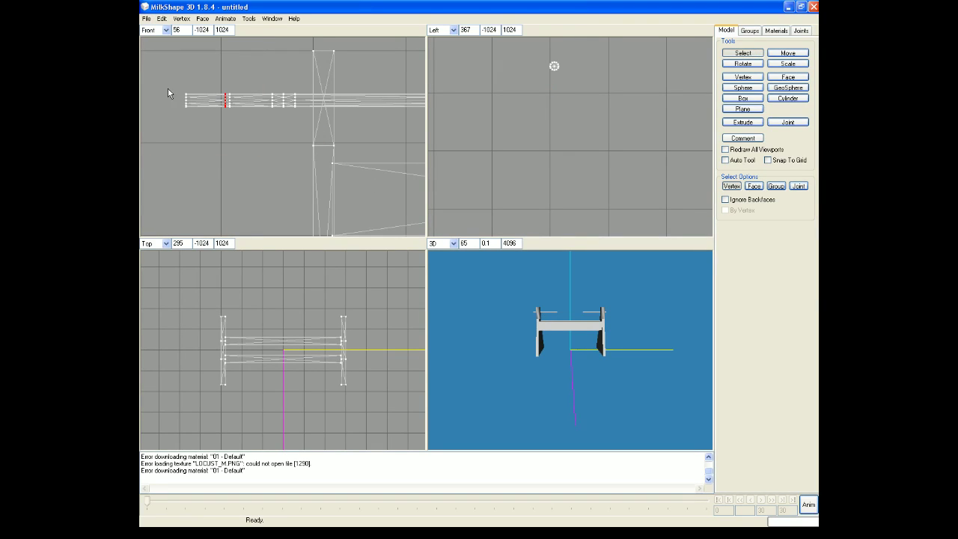
pyautogui.moveTo(168, 90); pyautogui.dragTo(289, 117)
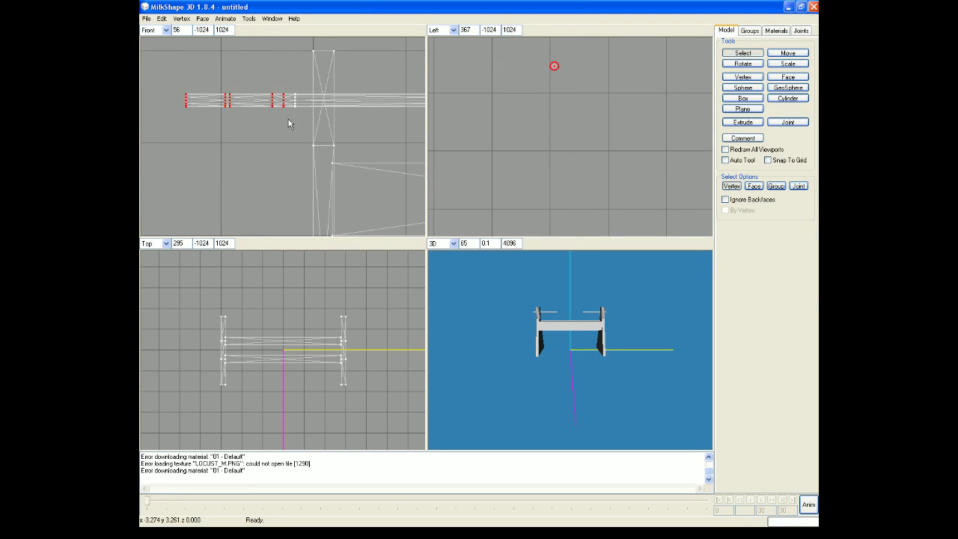
# Rotate and move the outer section so it tilts upward into place
pyautogui.click(754, 65)
pyautogui.moveTo(384, 191)
pyautogui.mouseDown()
pyautogui.moveTo(381, 179)
pyautogui.moveTo(368, 190)
pyautogui.mouseUp()
pyautogui.click(787, 52)
pyautogui.moveTo(269, 181); pyautogui.dragTo(280, 162)
pyautogui.click(749, 63)
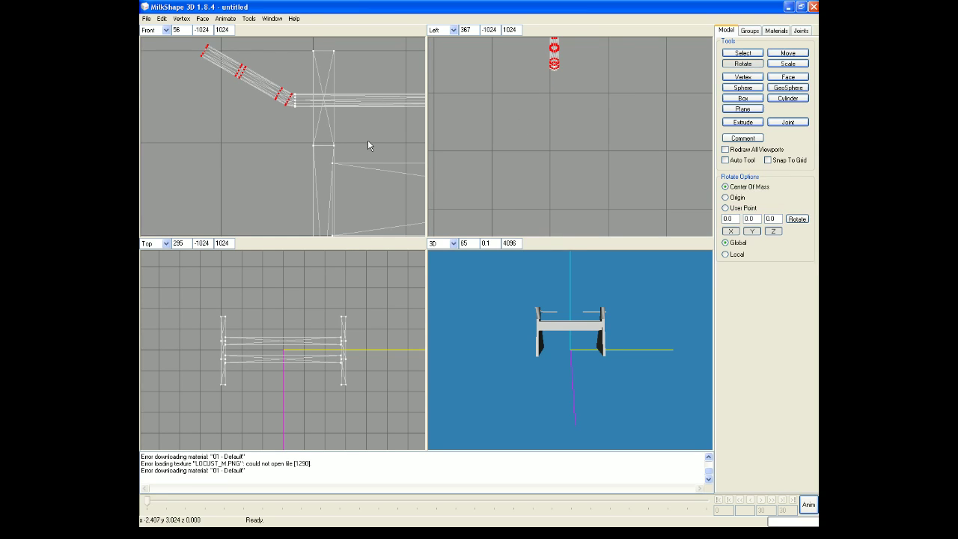
pyautogui.moveTo(368, 140); pyautogui.dragTo(364, 140)
pyautogui.click(788, 53)
pyautogui.moveTo(287, 152); pyautogui.dragTo(294, 148)
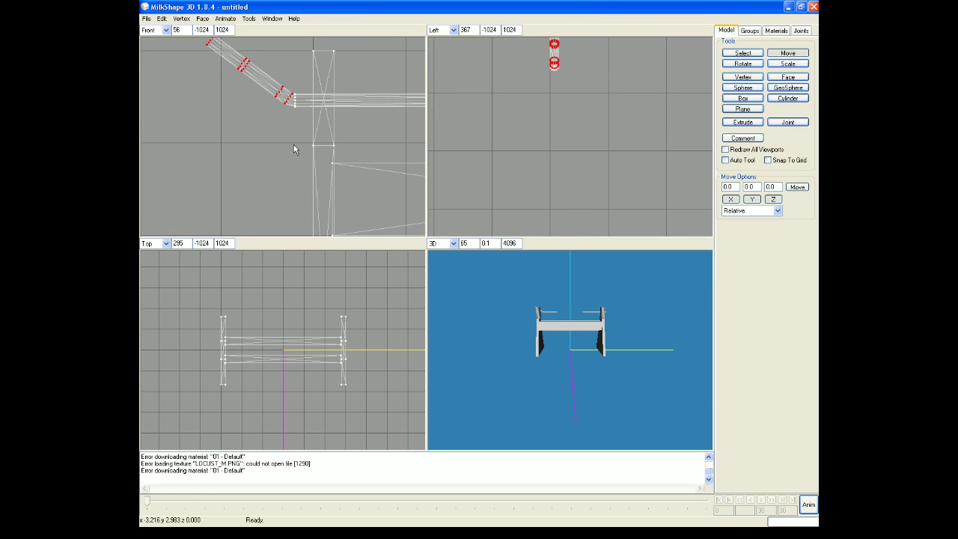
# Rotate the bend vertices until the outer section stands upright, shifted right
pyautogui.click(743, 52)
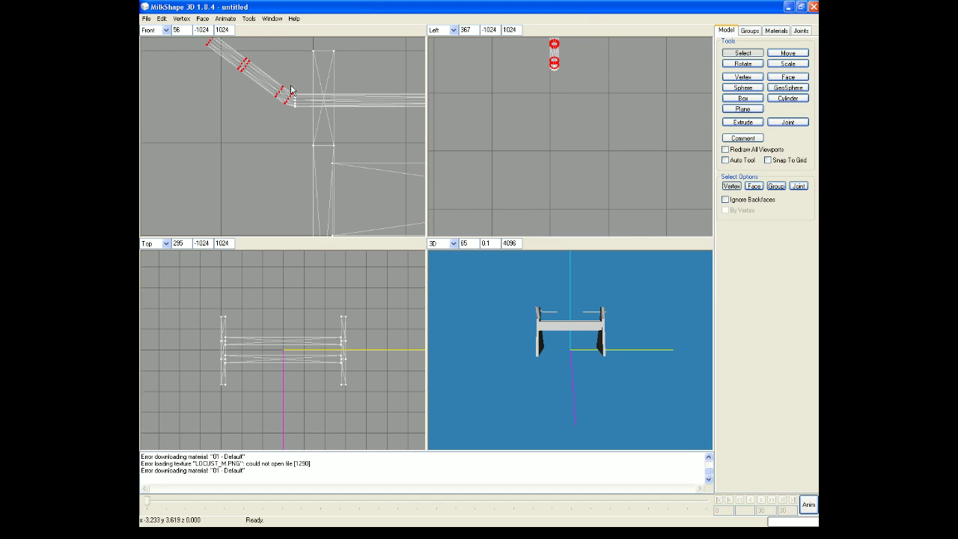
pyautogui.moveTo(287, 89); pyautogui.dragTo(305, 109)
pyautogui.click(753, 65)
pyautogui.moveTo(337, 132); pyautogui.dragTo(297, 136)
pyautogui.click(788, 52)
pyautogui.click(743, 63)
pyautogui.click(787, 53)
pyautogui.click(744, 65)
pyautogui.moveTo(368, 175); pyautogui.dragTo(354, 179)
pyautogui.click(783, 57)
pyautogui.moveTo(294, 168); pyautogui.dragTo(316, 163)
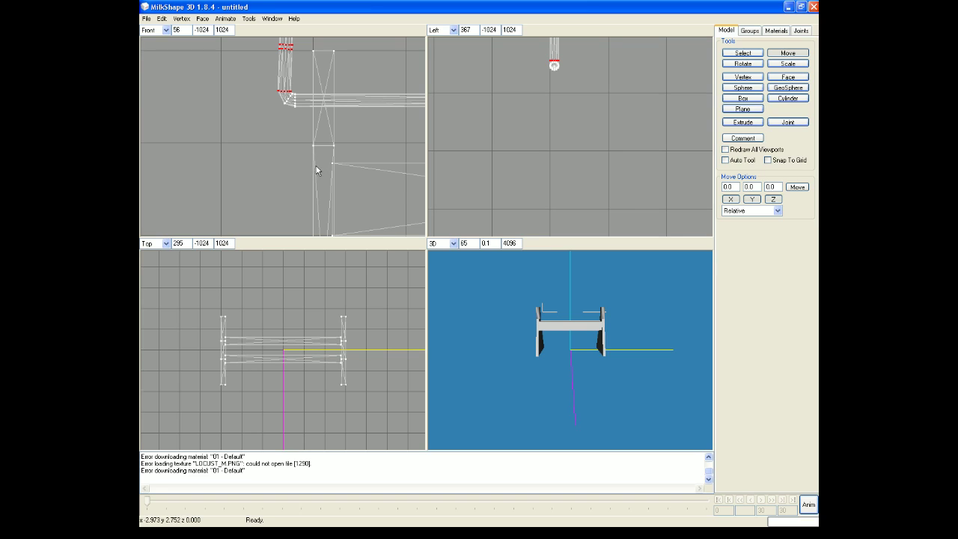
# Select the top of the upright arm and tilt it clockwise
pyautogui.moveTo(274, 142); pyautogui.dragTo(277, 207, button='right')
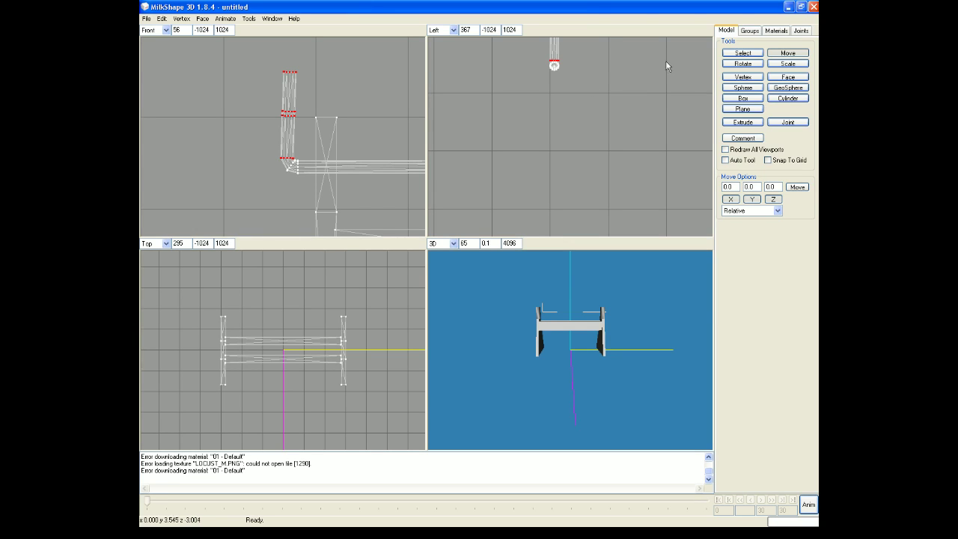
pyautogui.click(730, 54)
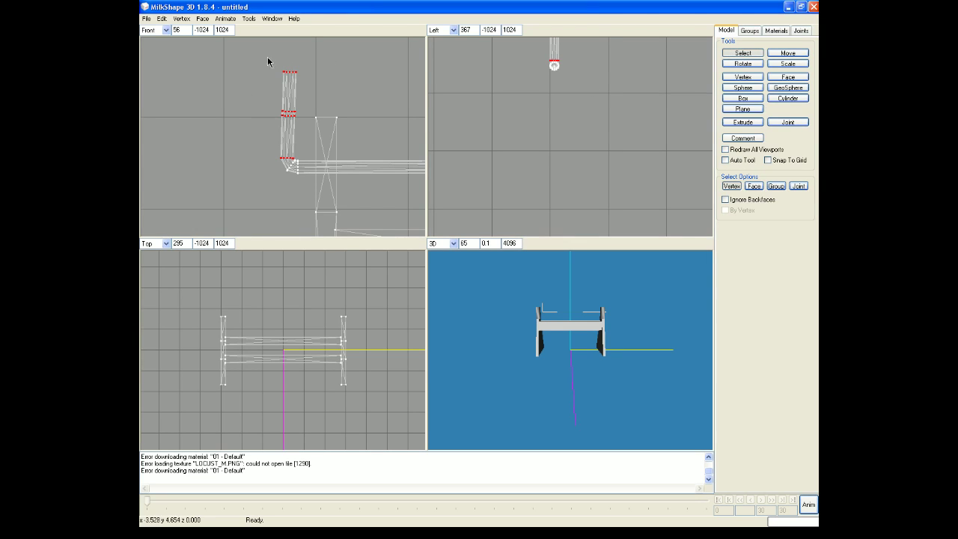
pyautogui.moveTo(266, 57); pyautogui.dragTo(310, 122)
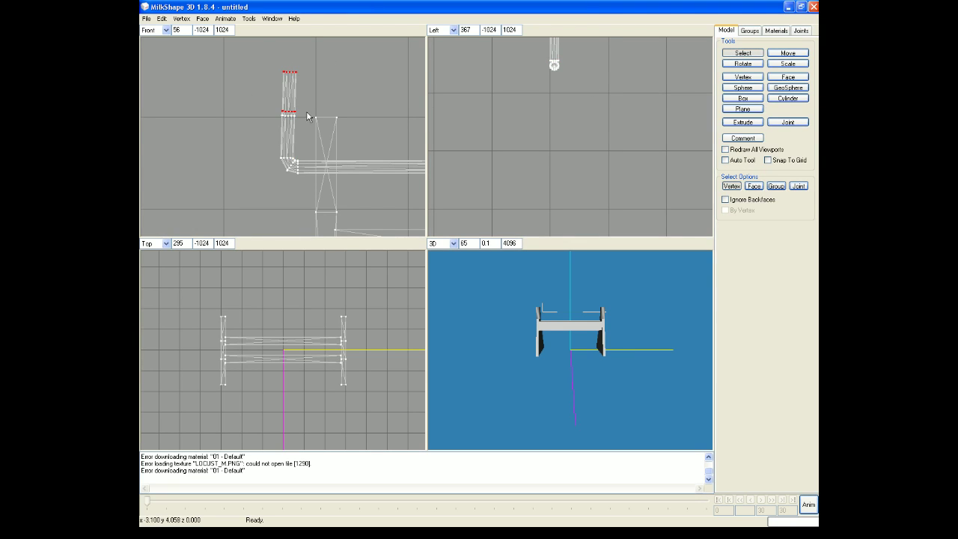
pyautogui.click(742, 64)
pyautogui.moveTo(339, 66); pyautogui.dragTo(308, 71)
pyautogui.click(787, 53)
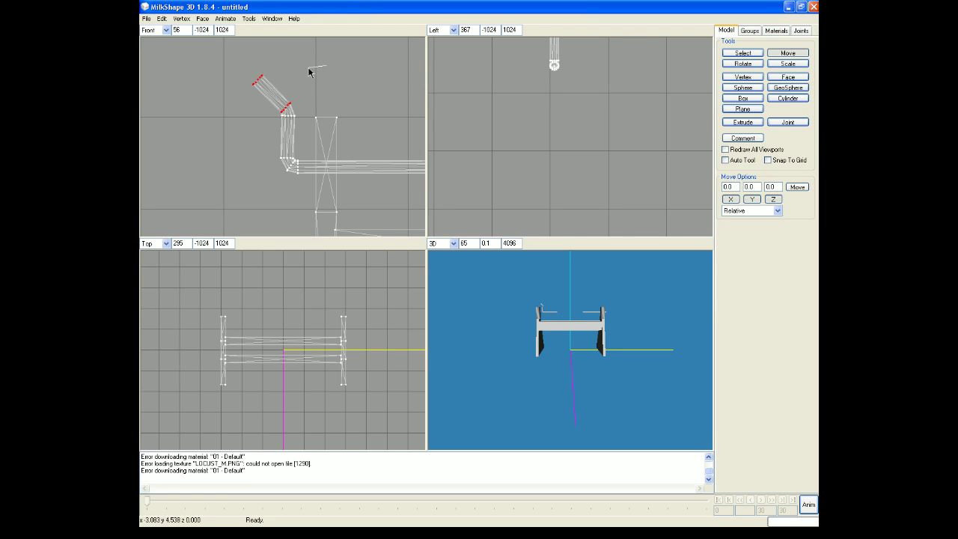
# Rotate the top vertices further and shift them left and down
pyautogui.click(741, 53)
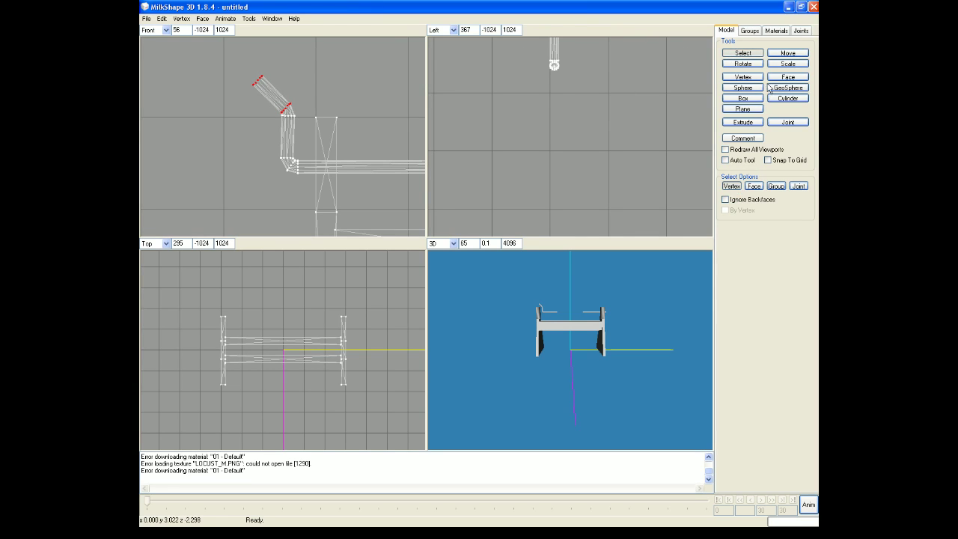
pyautogui.click(743, 63)
pyautogui.moveTo(263, 75); pyautogui.dragTo(216, 69)
pyautogui.click(788, 52)
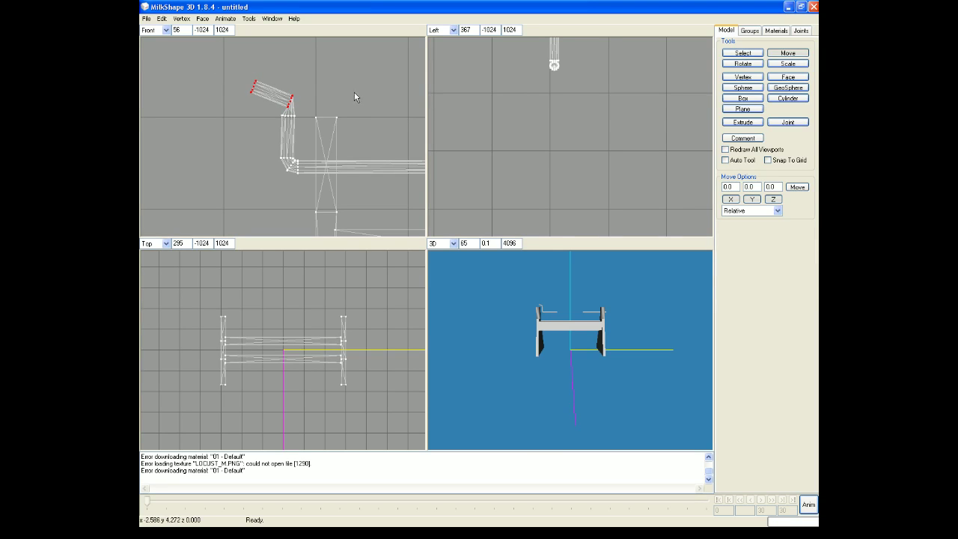
pyautogui.moveTo(353, 92); pyautogui.dragTo(346, 99)
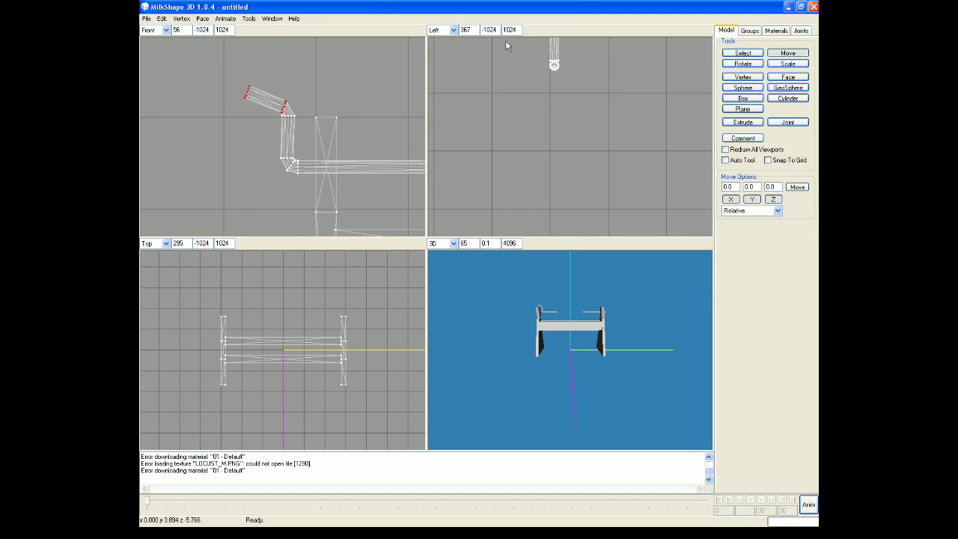
pyautogui.click(742, 64)
pyautogui.moveTo(347, 107); pyautogui.dragTo(331, 93)
pyautogui.click(787, 53)
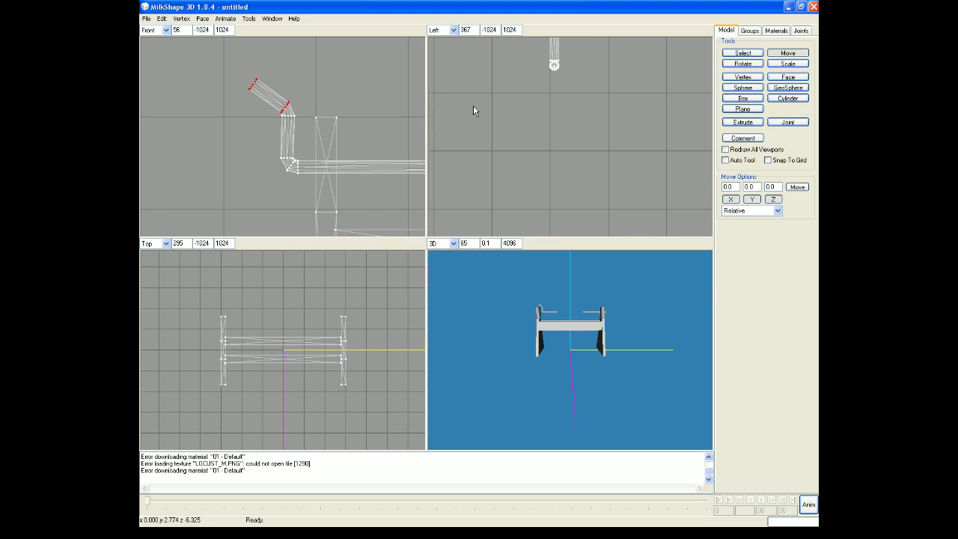
# Fine-tune the tip and move its upper vertices down onto the vertical limb
pyautogui.click(749, 64)
pyautogui.moveTo(318, 105); pyautogui.dragTo(316, 103)
pyautogui.click(788, 54)
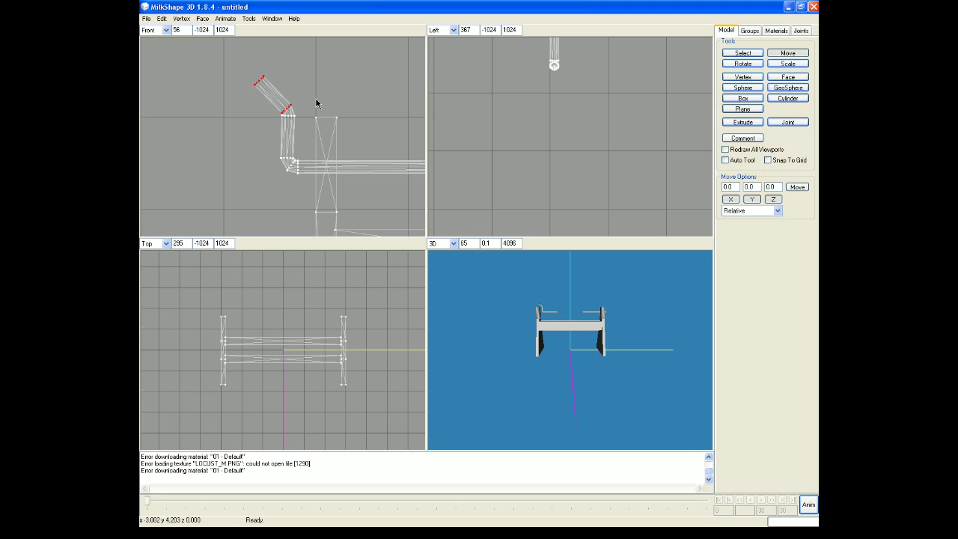
pyautogui.moveTo(316, 104); pyautogui.dragTo(316, 104)
pyautogui.click(743, 53)
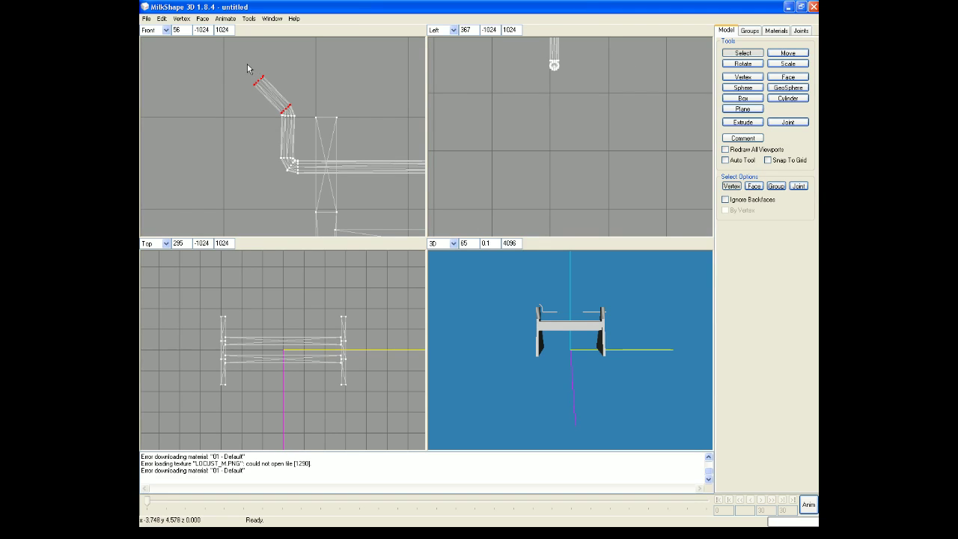
pyautogui.moveTo(247, 64); pyautogui.dragTo(268, 90)
pyautogui.click(788, 52)
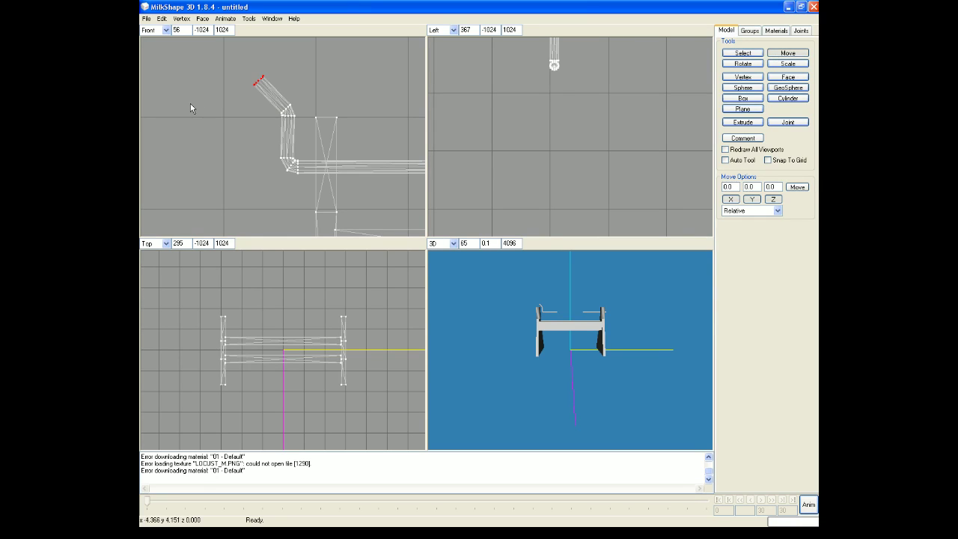
pyautogui.moveTo(198, 105); pyautogui.dragTo(229, 105)
pyautogui.click(743, 64)
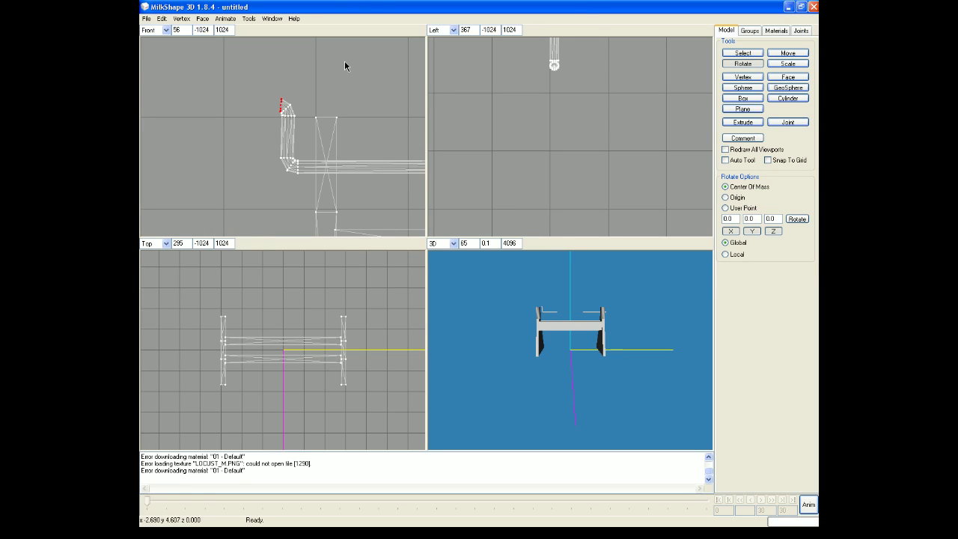
pyautogui.click(793, 54)
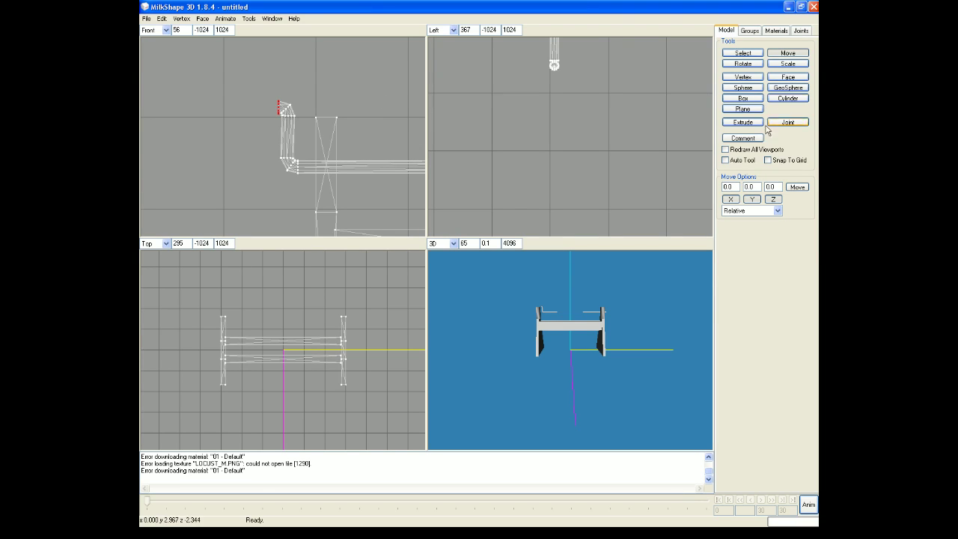
# Enable By Vertex and box-select only the topmost vertices of the limb
pyautogui.click(744, 54)
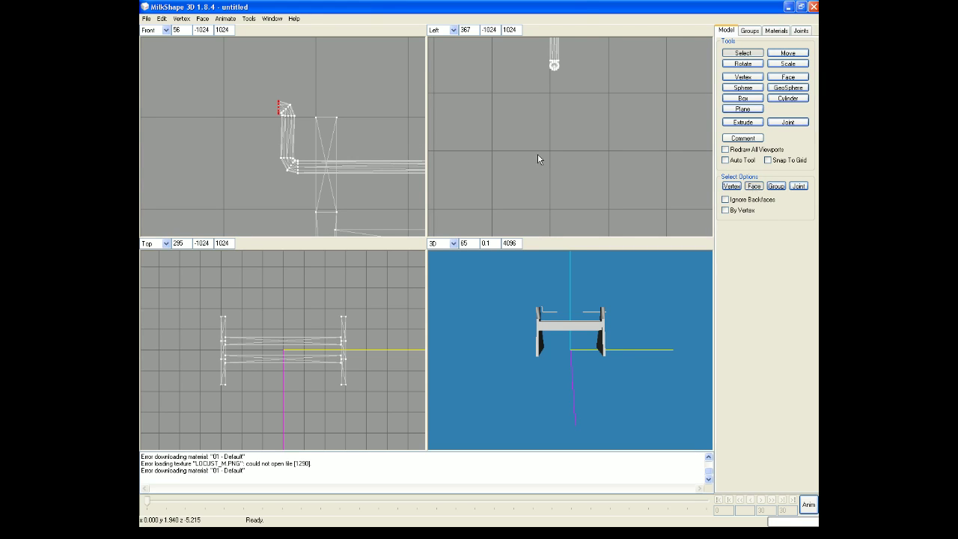
pyautogui.click(726, 211)
pyautogui.moveTo(274, 96); pyautogui.dragTo(280, 122)
pyautogui.moveTo(283, 102); pyautogui.dragTo(296, 121)
pyautogui.keyDown('ctrl'); pyautogui.moveTo(590, 107); pyautogui.dragTo(599, 174); pyautogui.keyUp('ctrl')
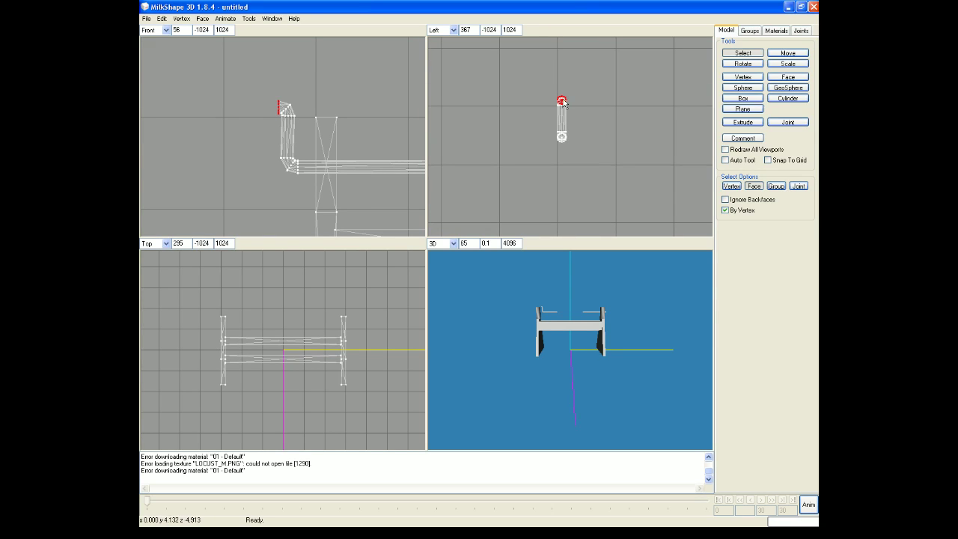
# Extrude the top faces leftward into a horizontal arm and orbit to check it
pyautogui.click(742, 122)
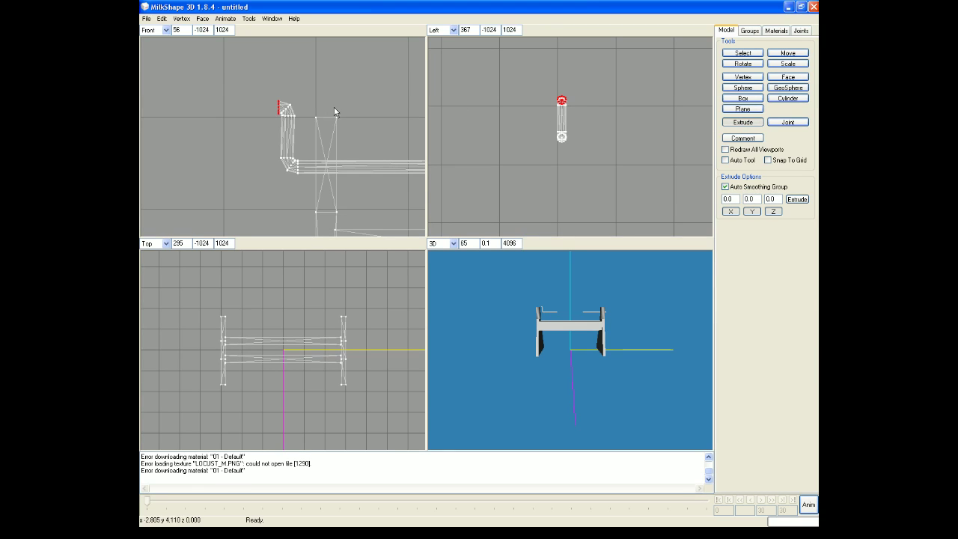
pyautogui.moveTo(335, 112); pyautogui.dragTo(291, 111)
pyautogui.moveTo(589, 304); pyautogui.dragTo(653, 318)
pyautogui.moveTo(562, 260); pyautogui.dragTo(653, 330)
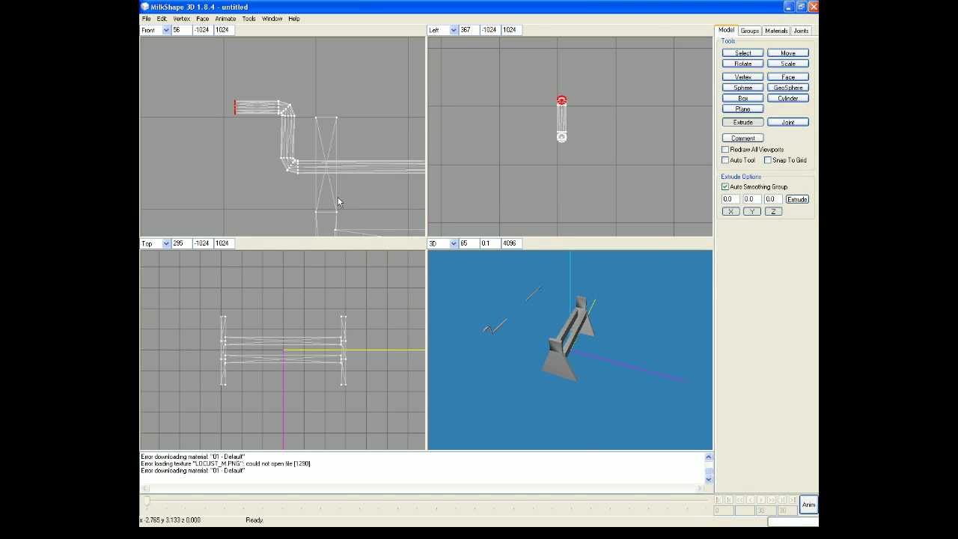
# Select the two crank pieces as whole groups in the side view
pyautogui.click(734, 53)
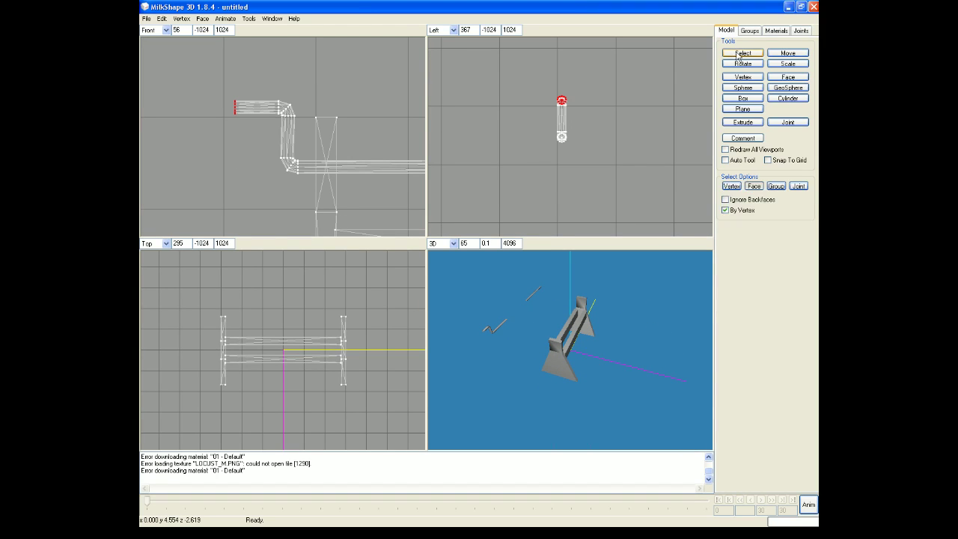
pyautogui.click(776, 186)
pyautogui.moveTo(538, 87); pyautogui.dragTo(583, 151)
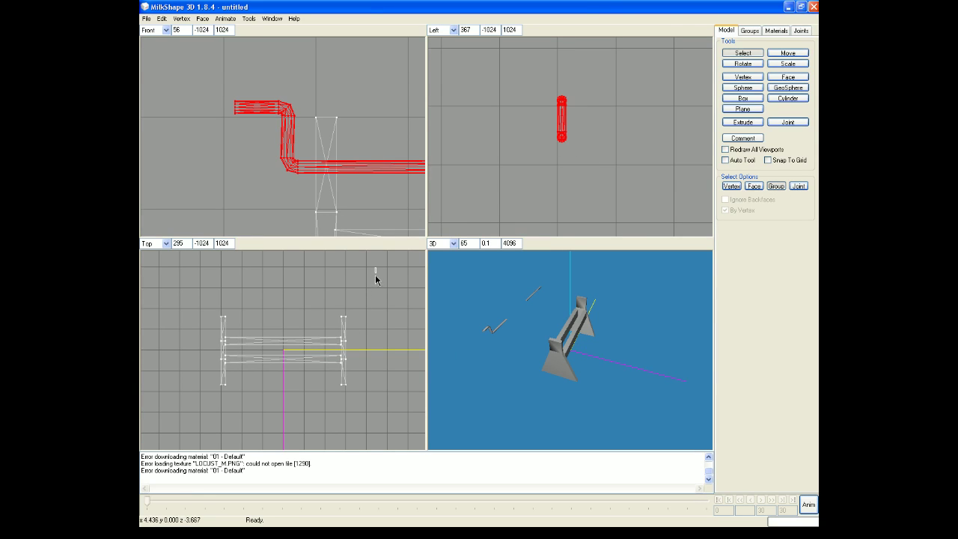
pyautogui.moveTo(377, 282); pyautogui.dragTo(384, 359)
pyautogui.scroll(-1, 380, 307)
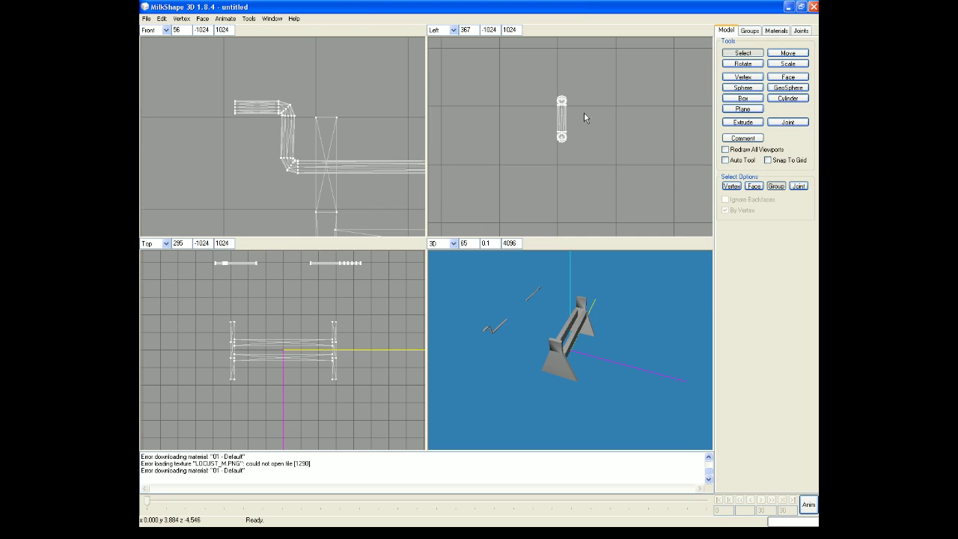
pyautogui.moveTo(522, 89); pyautogui.dragTo(586, 147)
# Move the crank pieces down onto the stand's centre line and orbit to inspect
pyautogui.click(789, 53)
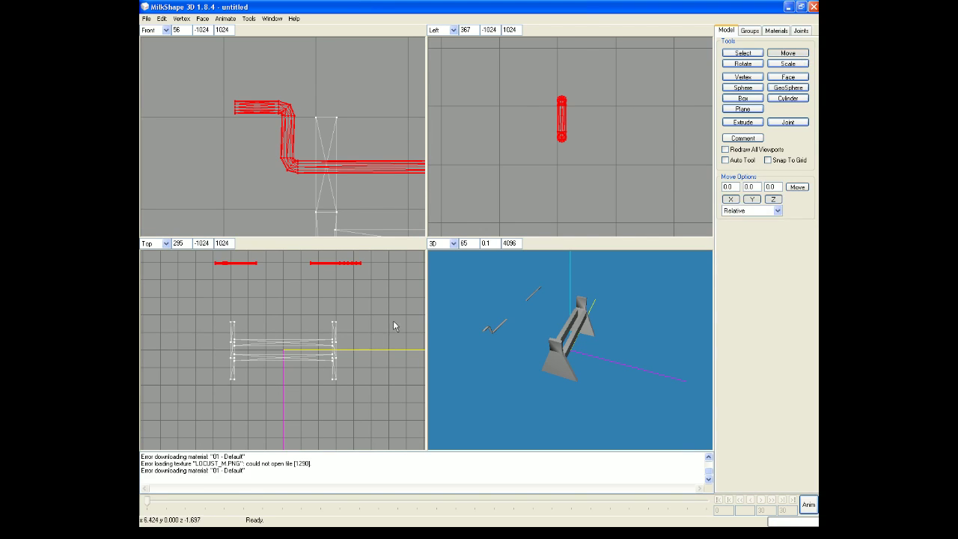
pyautogui.moveTo(378, 266); pyautogui.dragTo(377, 354)
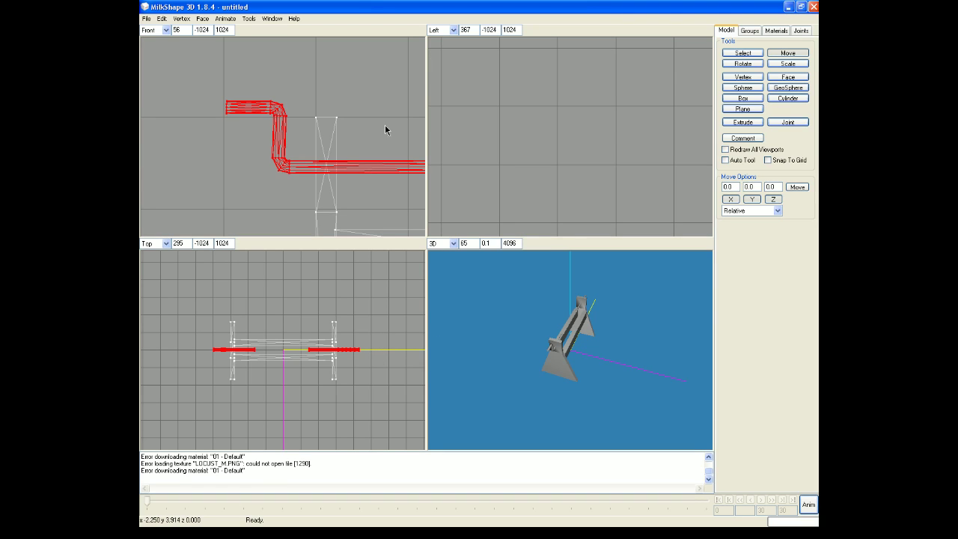
pyautogui.moveTo(384, 124); pyautogui.dragTo(385, 123)
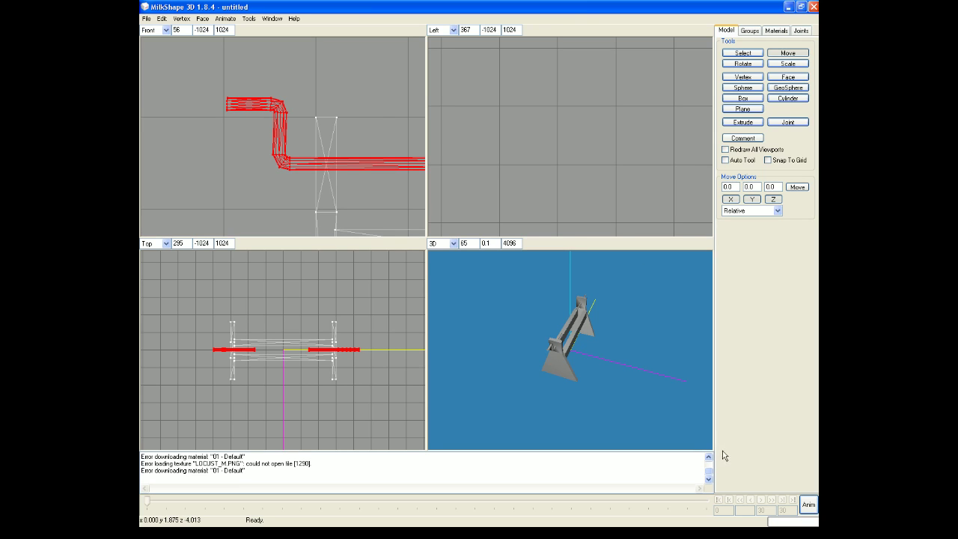
pyautogui.moveTo(621, 374); pyautogui.dragTo(564, 368)
pyautogui.scroll(5, 567, 364)
pyautogui.moveTo(589, 342); pyautogui.dragTo(544, 308)
pyautogui.moveTo(561, 276); pyautogui.dragTo(405, 299)
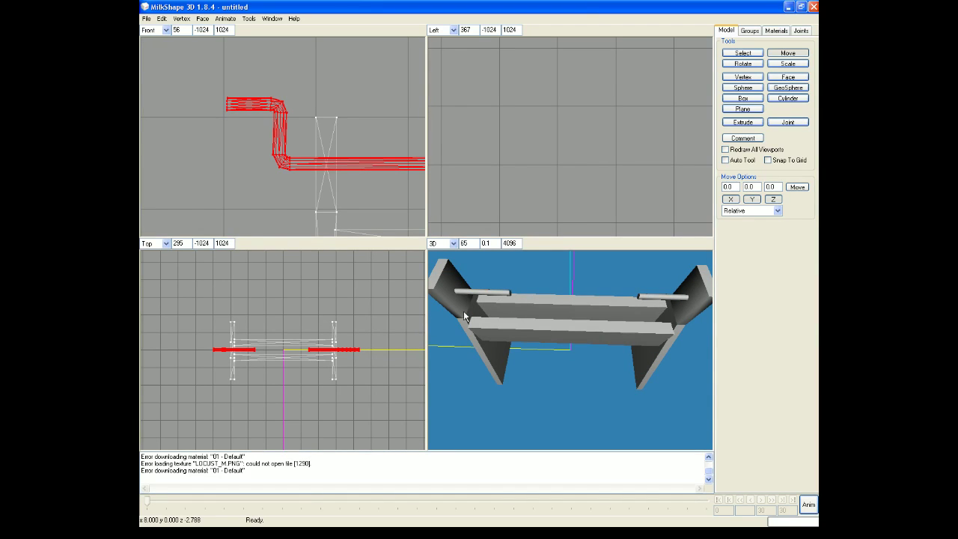
pyautogui.moveTo(516, 316); pyautogui.dragTo(560, 317)
# Switch to Firefox and scroll through the 'ancient lathe' Google Images results
pyautogui.hotkey('alt', 'Tab')
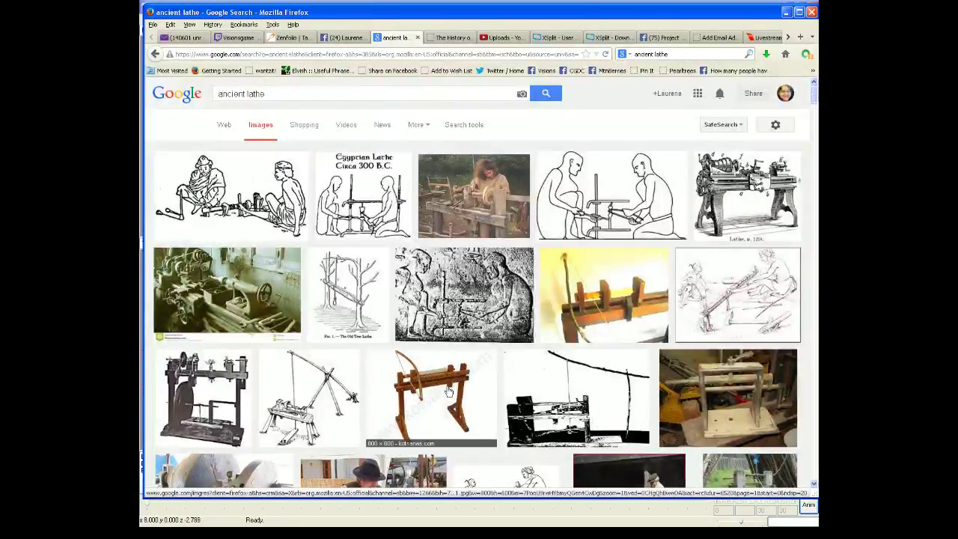
pyautogui.scroll(-8, 679, 378)
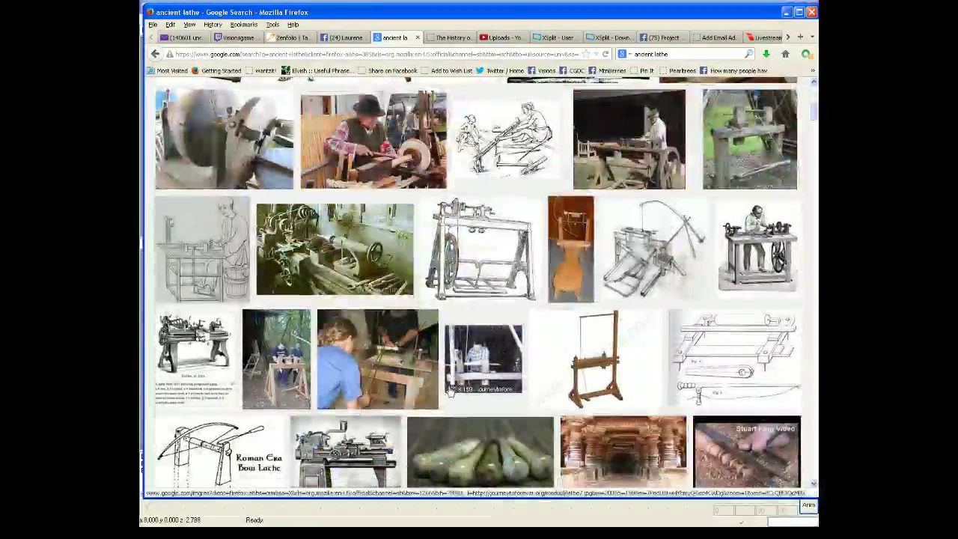
pyautogui.scroll(-3, 193, 348)
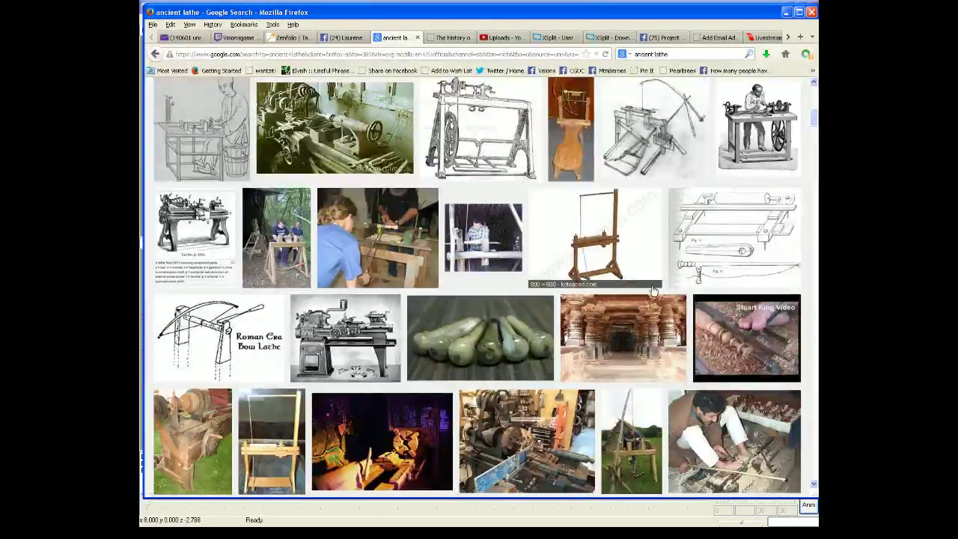
pyautogui.scroll(6, 421, 339)
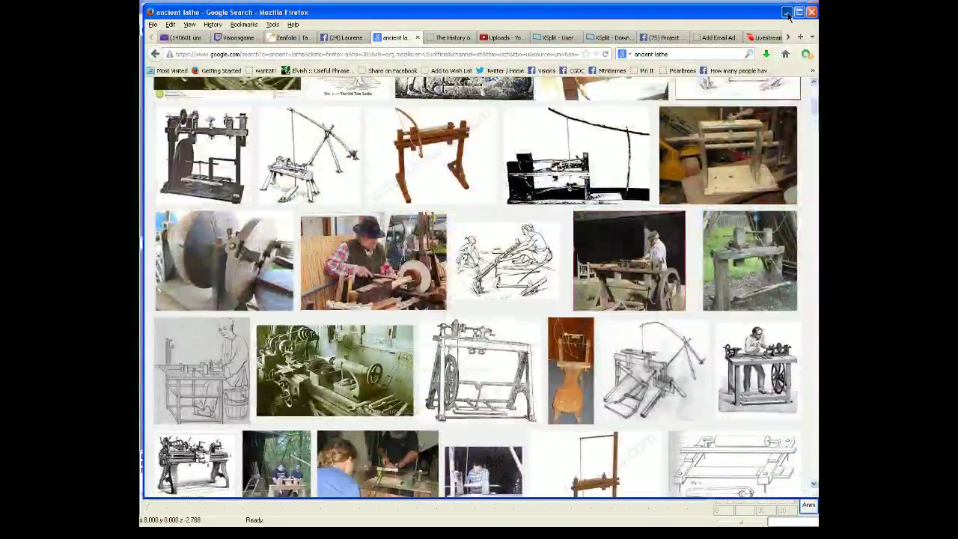
# Rename groups Duplicate14 to Rod and Cylinder02 to Handle
pyautogui.click(787, 12)
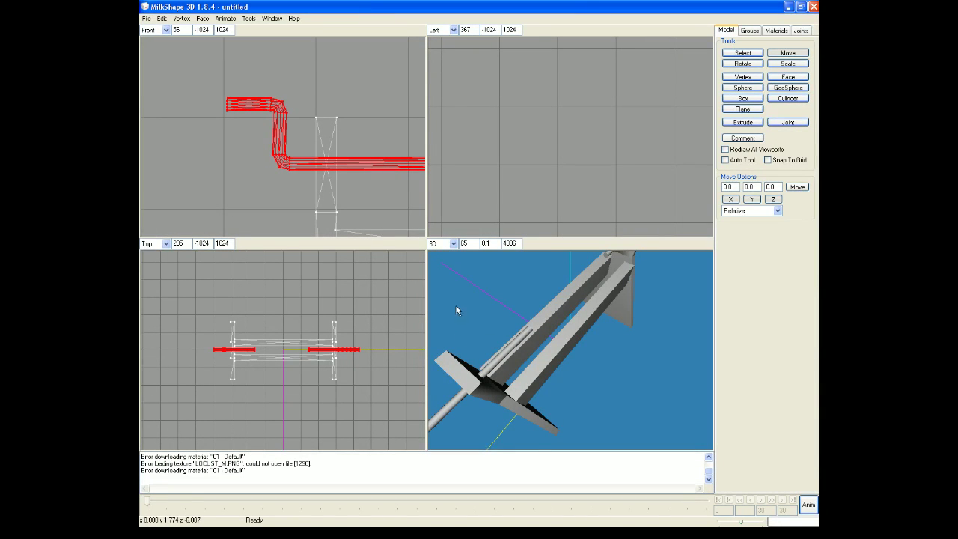
pyautogui.moveTo(590, 384); pyautogui.dragTo(548, 352)
pyautogui.click(750, 30)
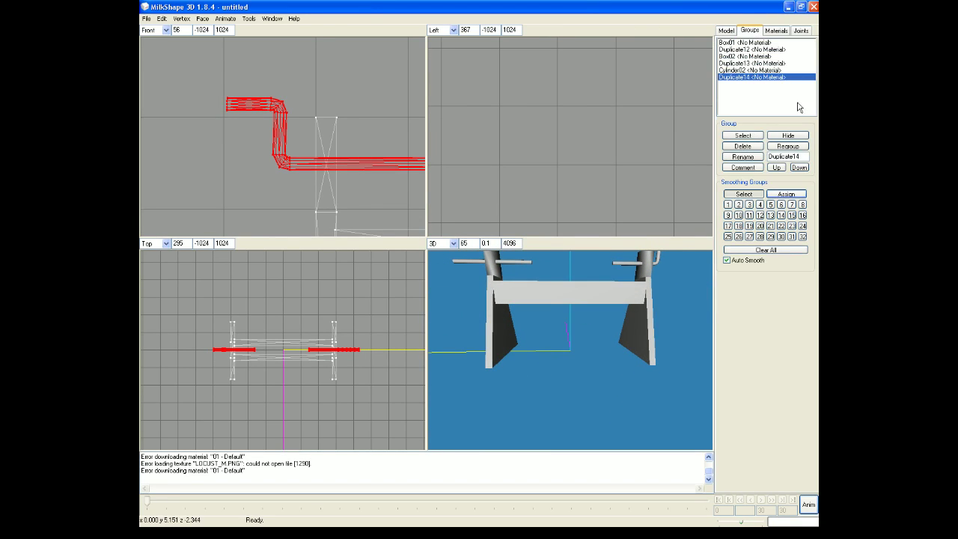
pyautogui.doubleClick(782, 157)
pyautogui.write('Rod')
pyautogui.click(743, 157)
pyautogui.click(748, 69)
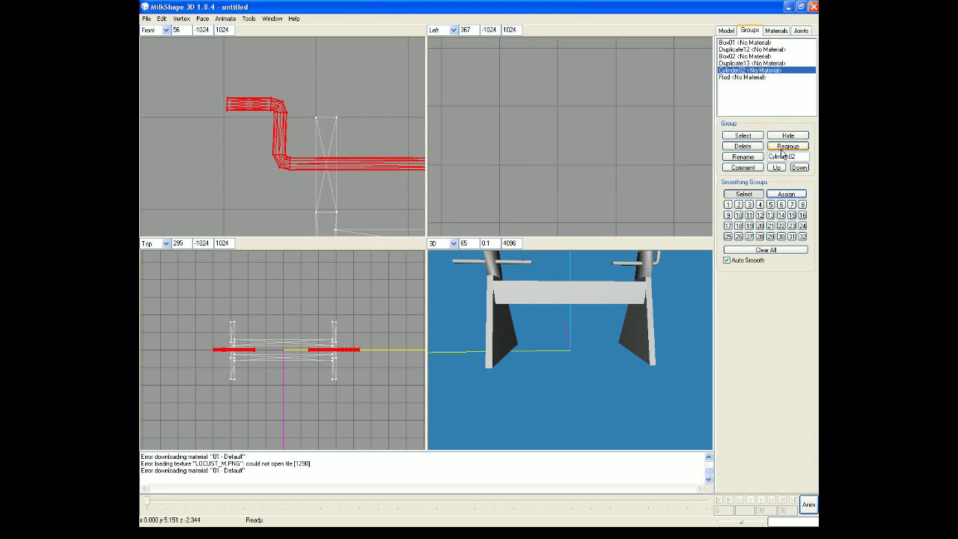
pyautogui.press('Tab')
pyautogui.write('Handle')
pyautogui.click(742, 156)
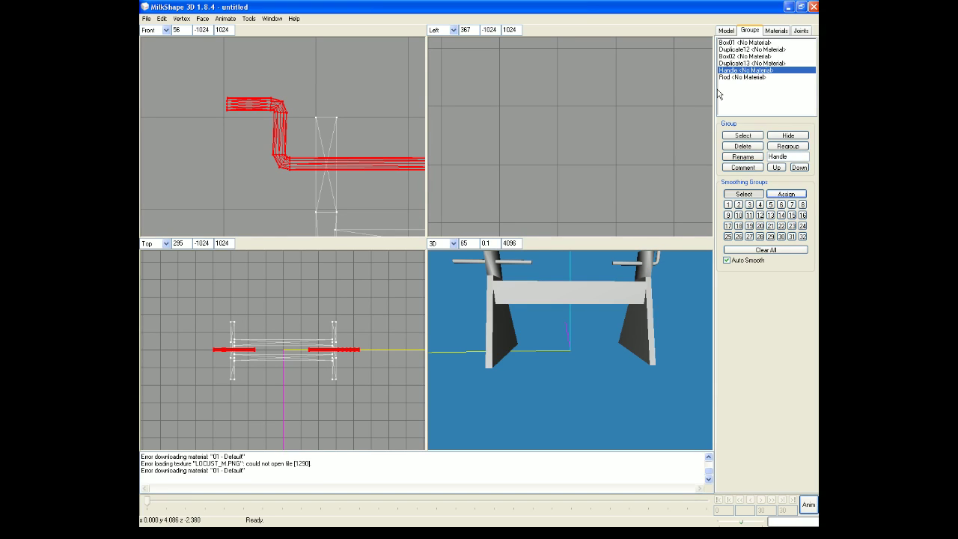
# Rename groups Duplicate13 to FrameB and Box02 to FrameA
pyautogui.click(746, 64)
pyautogui.doubleClick(747, 64)
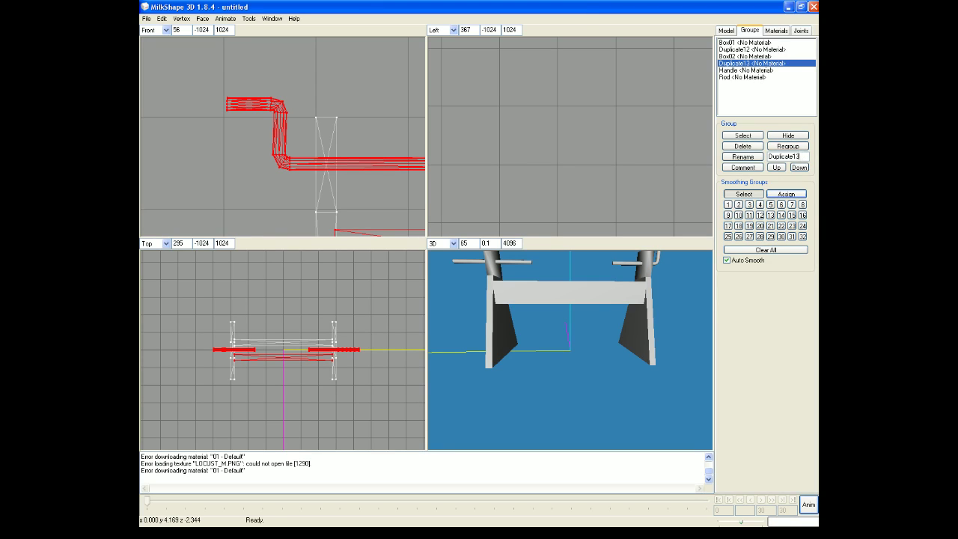
pyautogui.doubleClick(783, 157)
pyautogui.write('Fi')
pyautogui.click(756, 156)
pyautogui.click(762, 57)
pyautogui.doubleClick(778, 156)
pyautogui.write('FrameA')
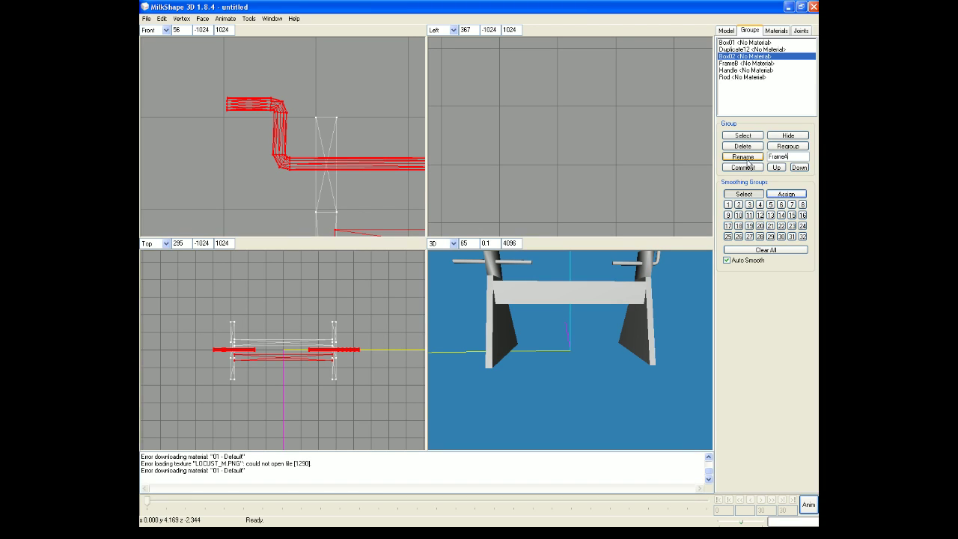
pyautogui.click(744, 157)
# Rename groups Duplicate12 to EndB and Box01 to EndA
pyautogui.click(758, 49)
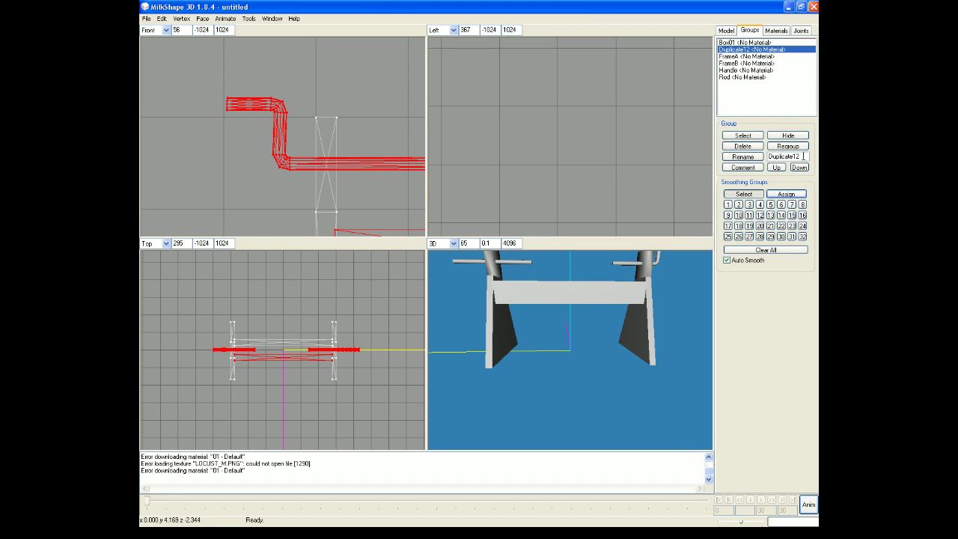
pyautogui.doubleClick(782, 156)
pyautogui.write('EndB')
pyautogui.click(743, 158)
pyautogui.click(746, 43)
pyautogui.write('EndA')
pyautogui.click(743, 157)
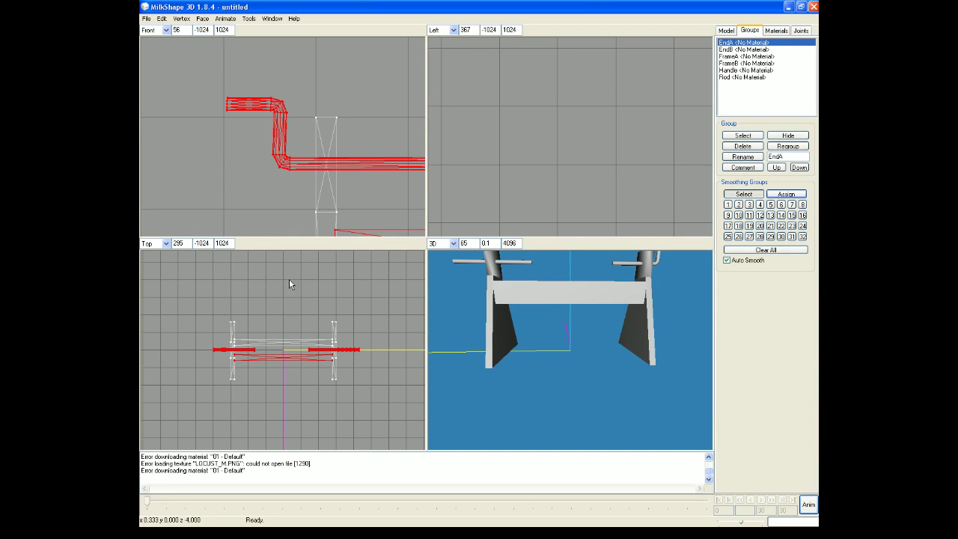
pyautogui.moveTo(532, 336); pyautogui.dragTo(621, 342)
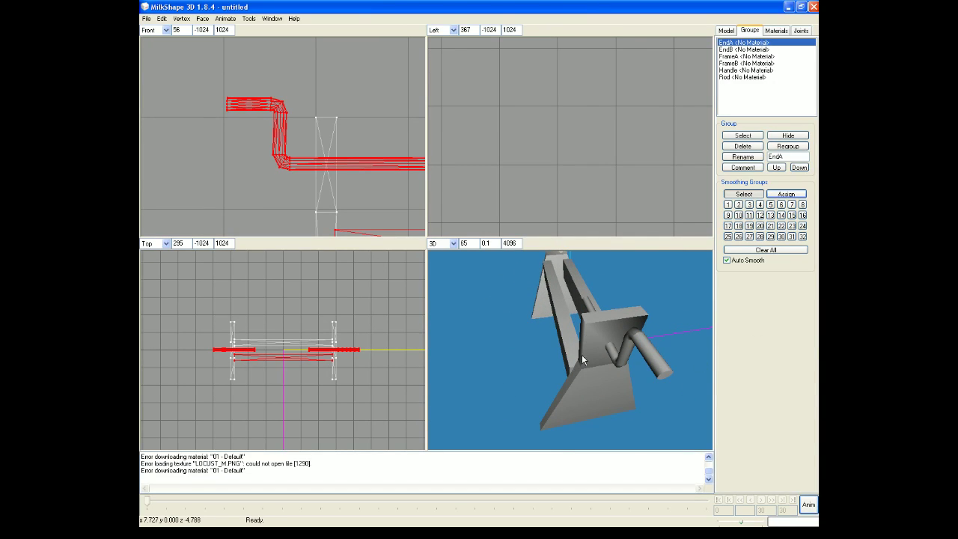
pyautogui.rightClick(510, 334)
pyautogui.moveTo(466, 346); pyautogui.dragTo(528, 318)
pyautogui.moveTo(565, 293)
pyautogui.mouseDown()
pyautogui.moveTo(552, 337)
pyautogui.moveTo(538, 306)
pyautogui.moveTo(551, 292)
pyautogui.moveTo(443, 325)
pyautogui.moveTo(434, 341)
pyautogui.moveTo(472, 350)
pyautogui.moveTo(552, 309)
pyautogui.moveTo(549, 298)
pyautogui.moveTo(409, 306)
pyautogui.moveTo(416, 330)
pyautogui.moveTo(523, 332)
pyautogui.moveTo(561, 322)
pyautogui.moveTo(552, 307)
pyautogui.mouseUp()
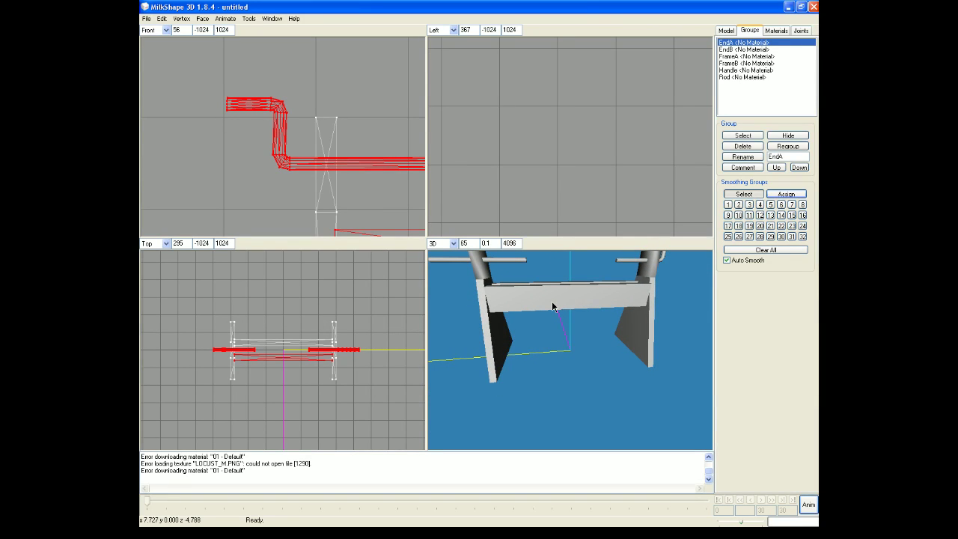
pyautogui.moveTo(552, 306); pyautogui.dragTo(597, 286)
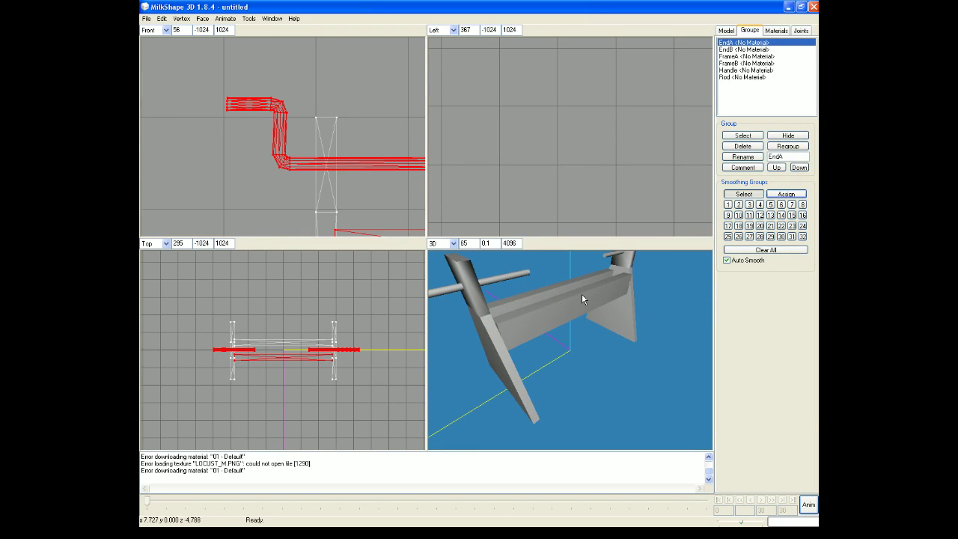
pyautogui.moveTo(459, 306); pyautogui.dragTo(424, 303)
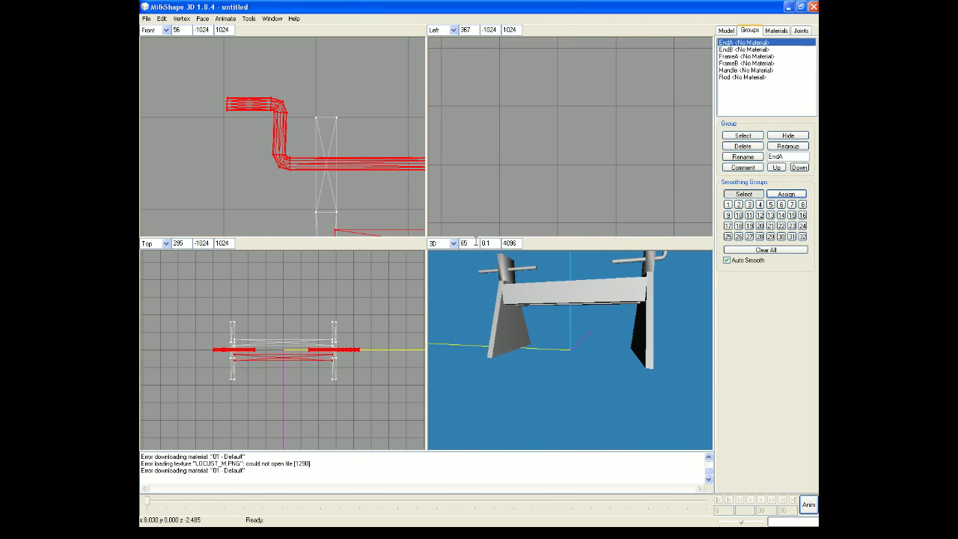
# With the FrameB group selected, add a new material and rename it Metal
pyautogui.click(745, 63)
pyautogui.click(752, 137)
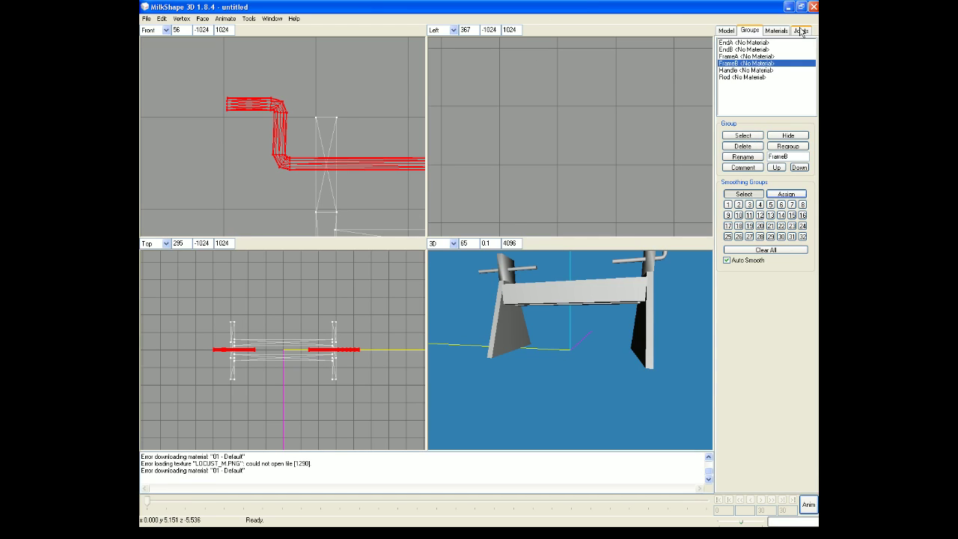
pyautogui.click(777, 31)
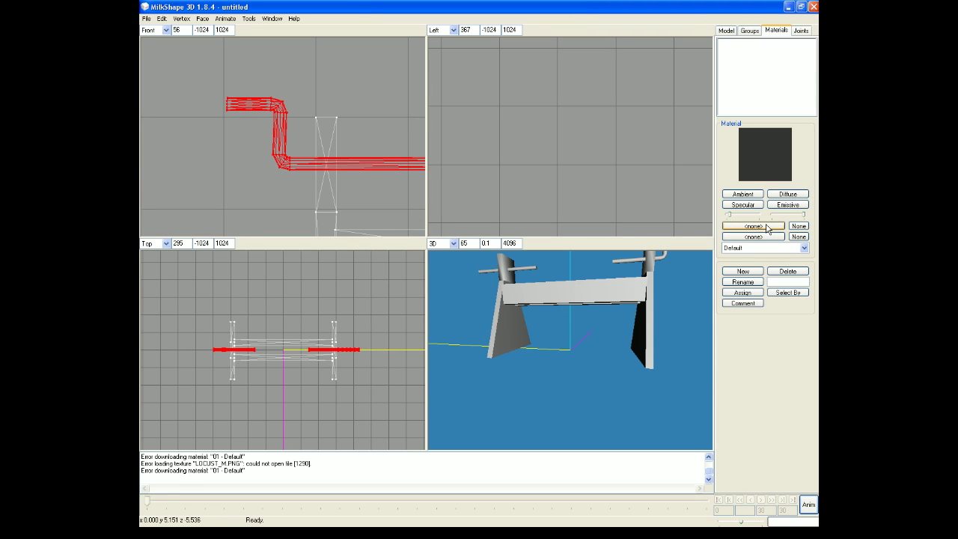
pyautogui.click(743, 271)
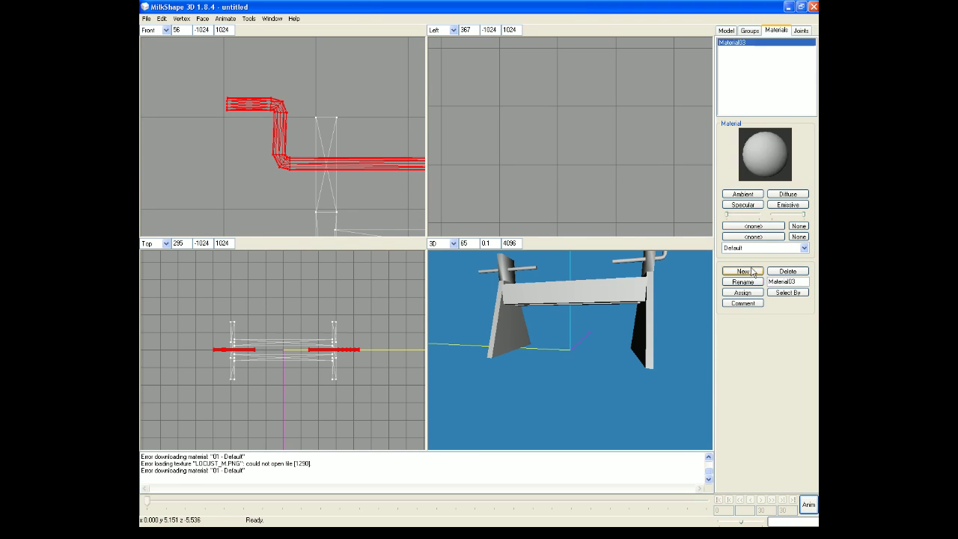
pyautogui.doubleClick(800, 281)
pyautogui.write('Metal')
pyautogui.click(743, 282)
# Open the Metal textures folder in ThumbsPlus and select Metal_aged1.png
pyautogui.hotkey('alt', 'Tab')
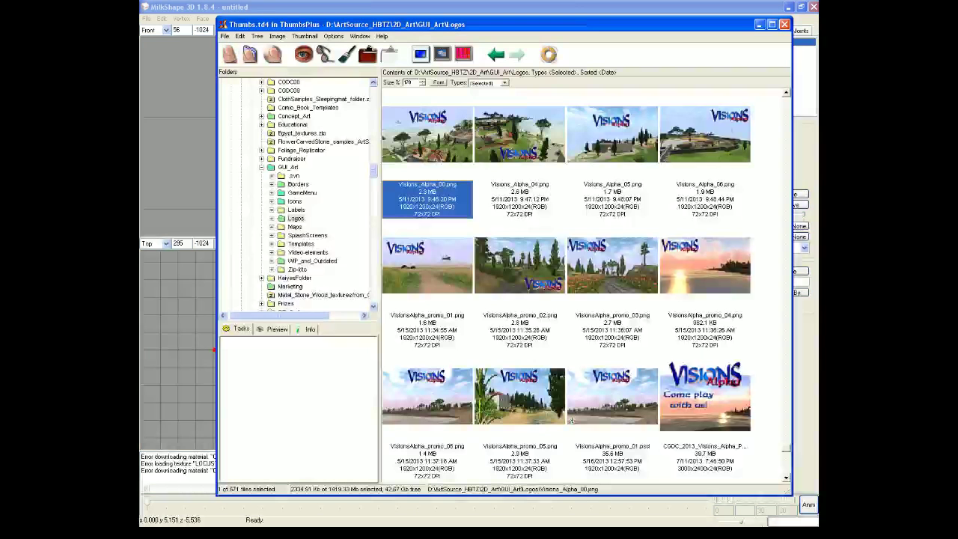
pyautogui.moveTo(376, 176)
pyautogui.mouseDown()
pyautogui.moveTo(374, 216)
pyautogui.moveTo(375, 185)
pyautogui.mouseUp()
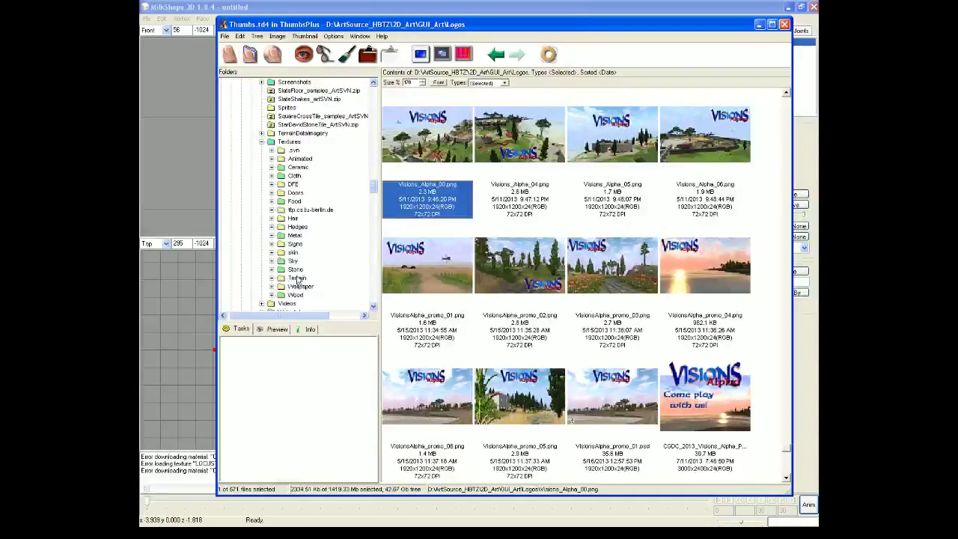
pyautogui.click(295, 235)
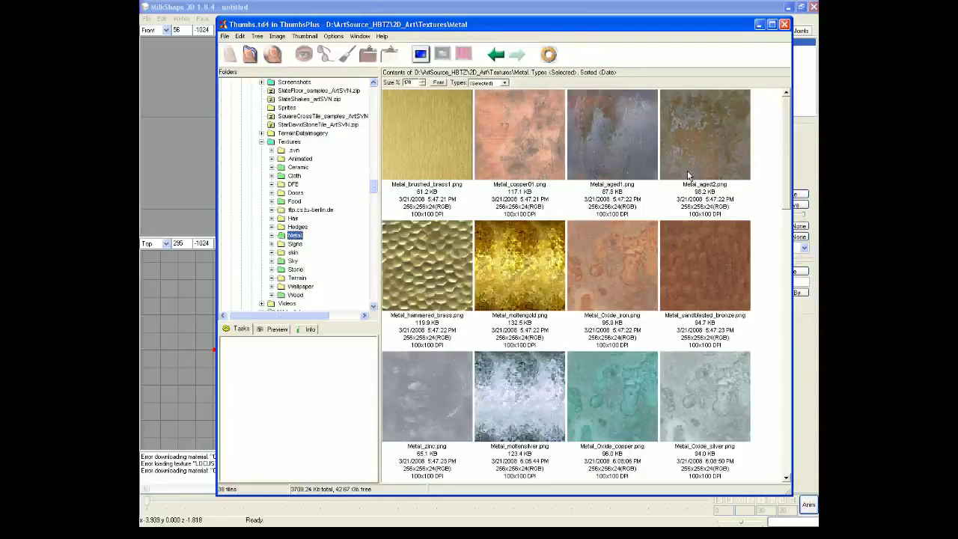
pyautogui.click(627, 155)
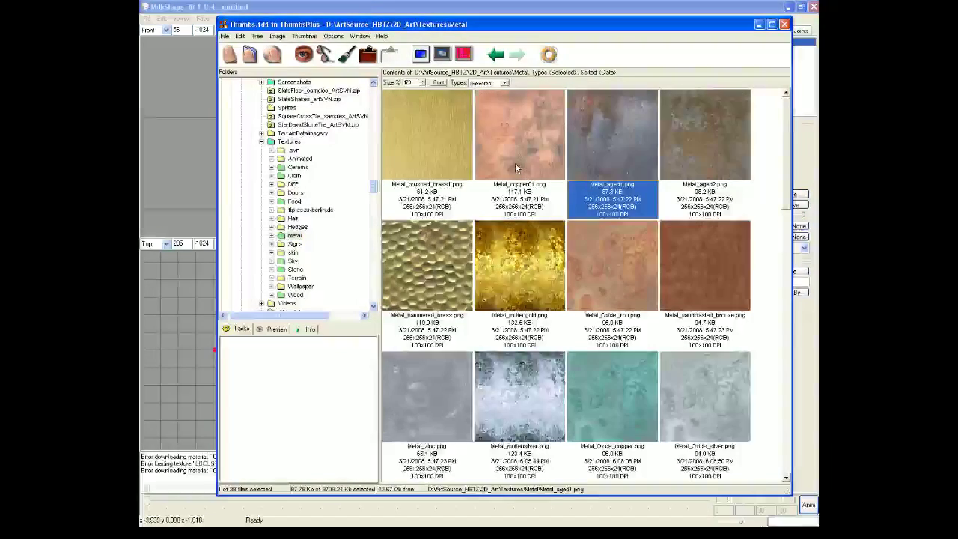
pyautogui.scroll(-1, 515, 162)
pyautogui.scroll(-1, 515, 162)
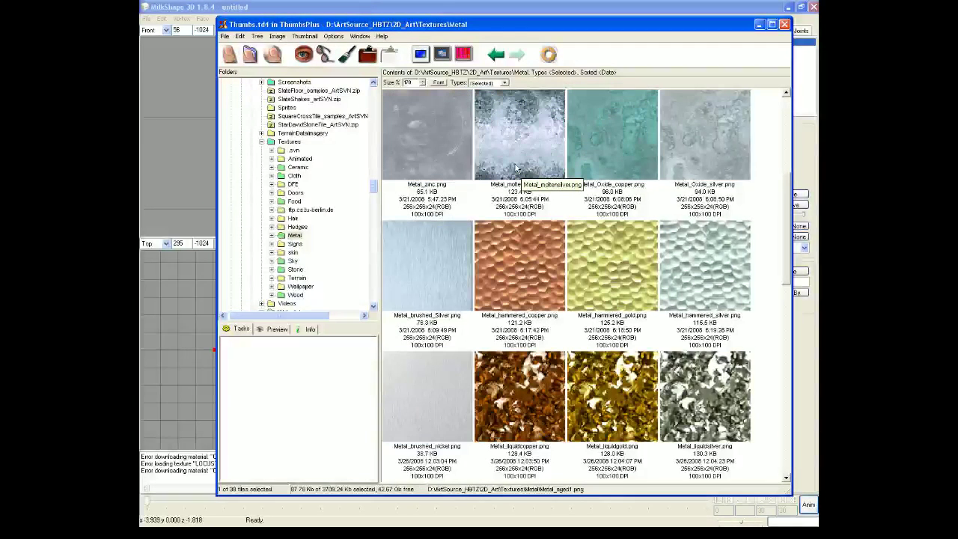
pyautogui.scroll(-2, 515, 166)
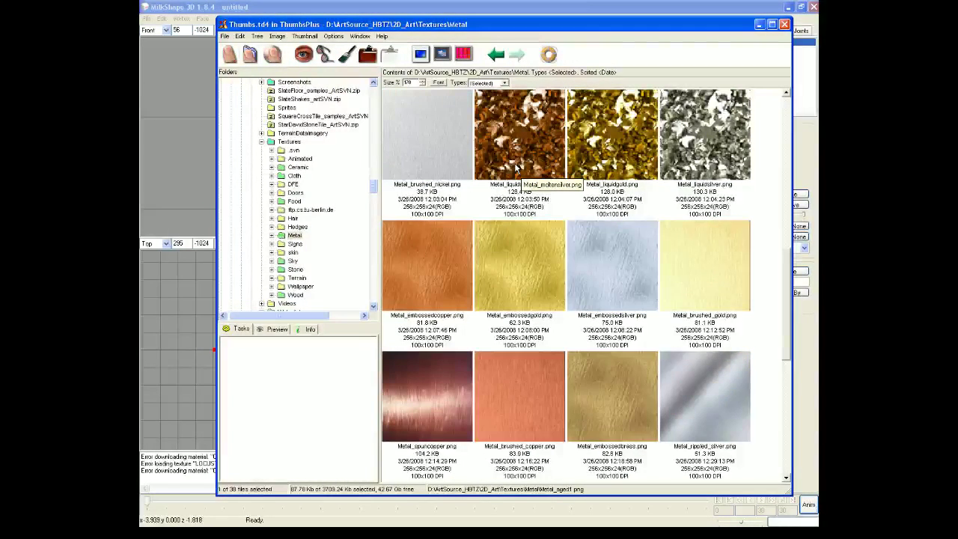
pyautogui.scroll(-3, 515, 166)
pyautogui.scroll(5, 514, 163)
pyautogui.scroll(2, 513, 163)
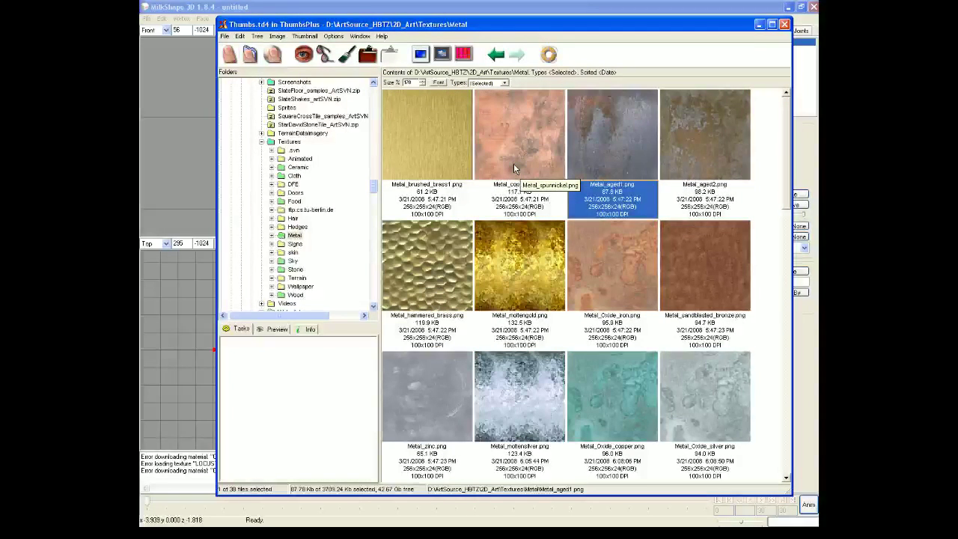
# Copy Metal_aged1.png's Full Pathname from its Properties dialog
pyautogui.rightClick(601, 140)
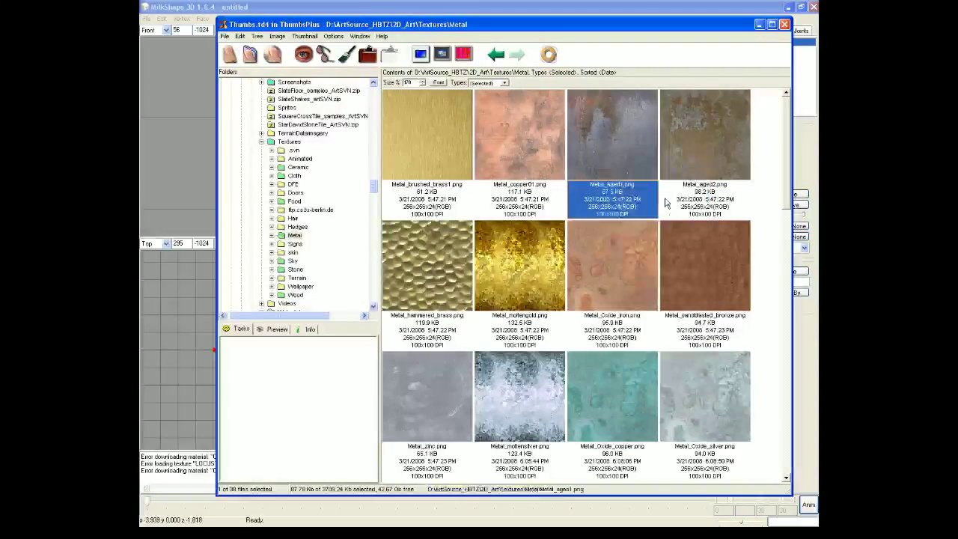
pyautogui.click(677, 197)
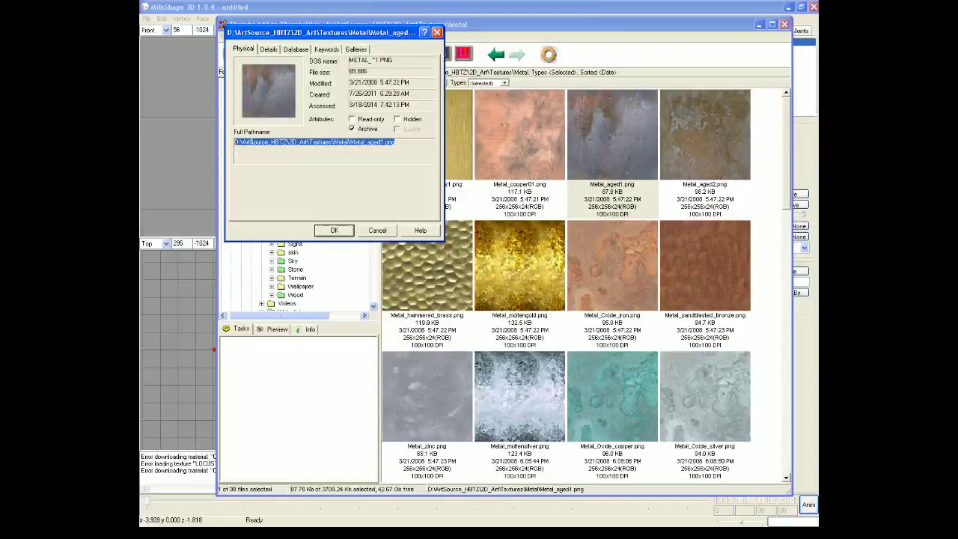
pyautogui.rightClick(236, 142)
pyautogui.click(262, 169)
# Load Metal_aged1.png as the Metal material's texture by pasting the copied path
pyautogui.click(333, 230)
pyautogui.click(565, 11)
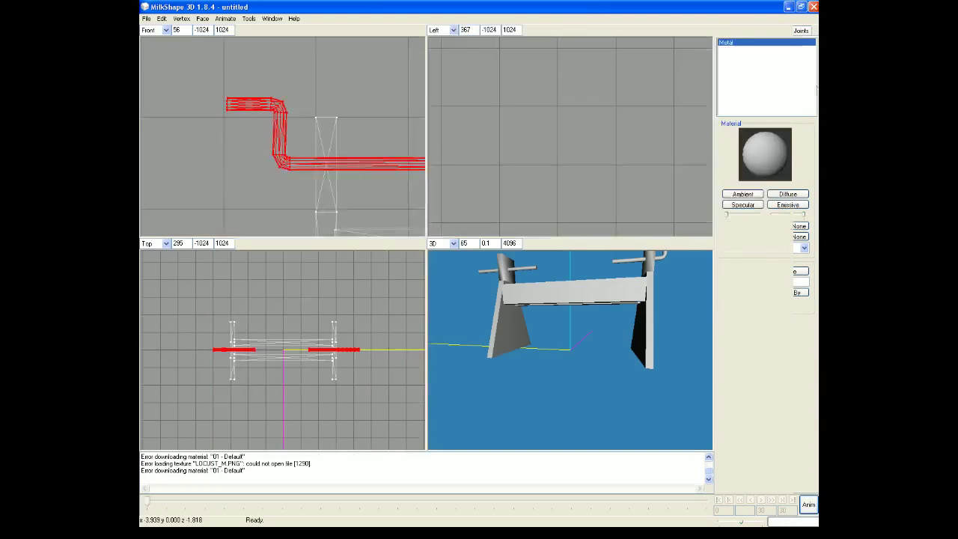
pyautogui.click(754, 226)
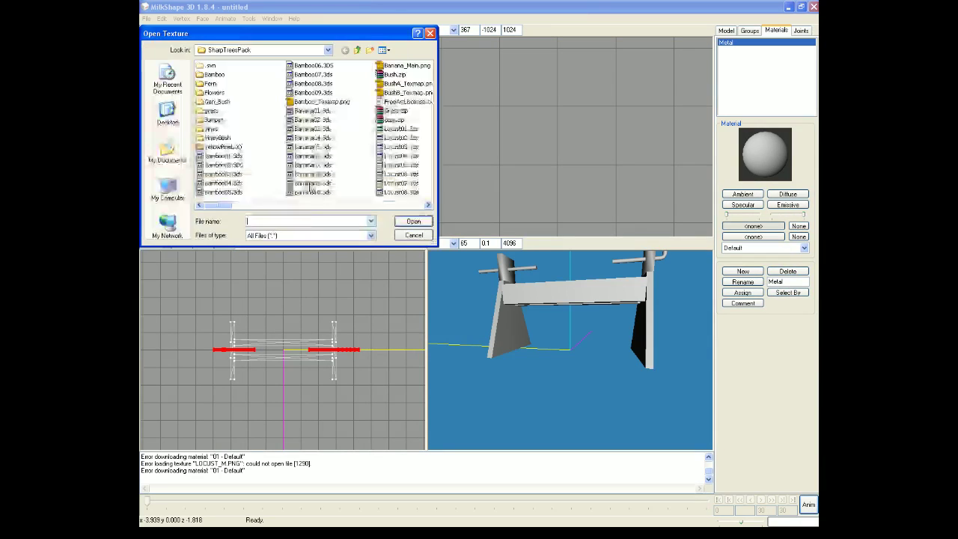
pyautogui.rightClick(299, 221)
pyautogui.click(323, 260)
pyautogui.click(414, 221)
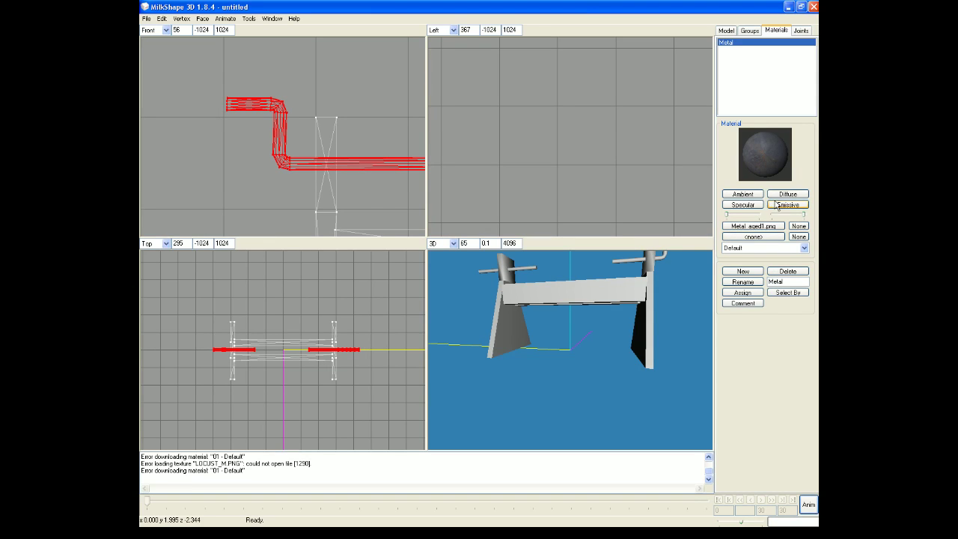
# Assign the Metal material to the FrameB part
pyautogui.click(753, 295)
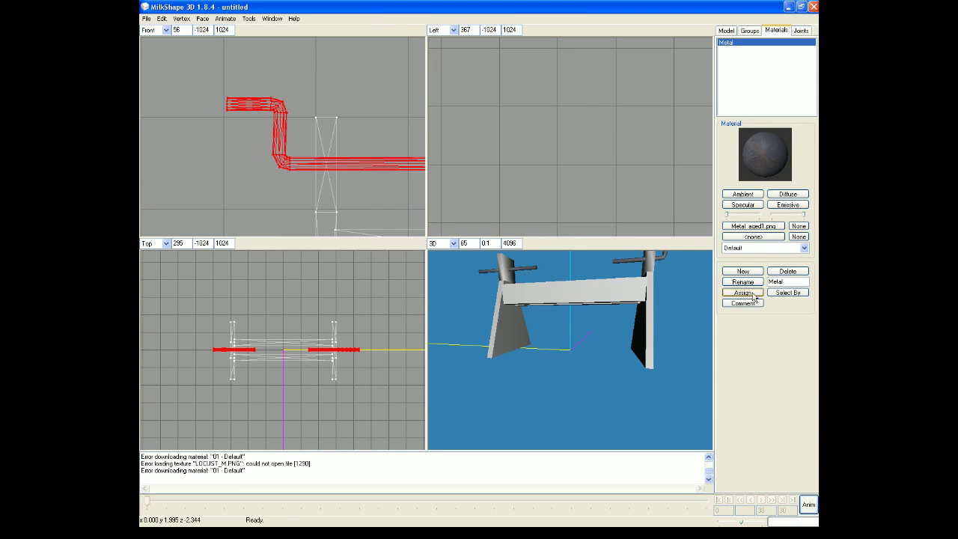
pyautogui.moveTo(593, 297); pyautogui.dragTo(609, 349)
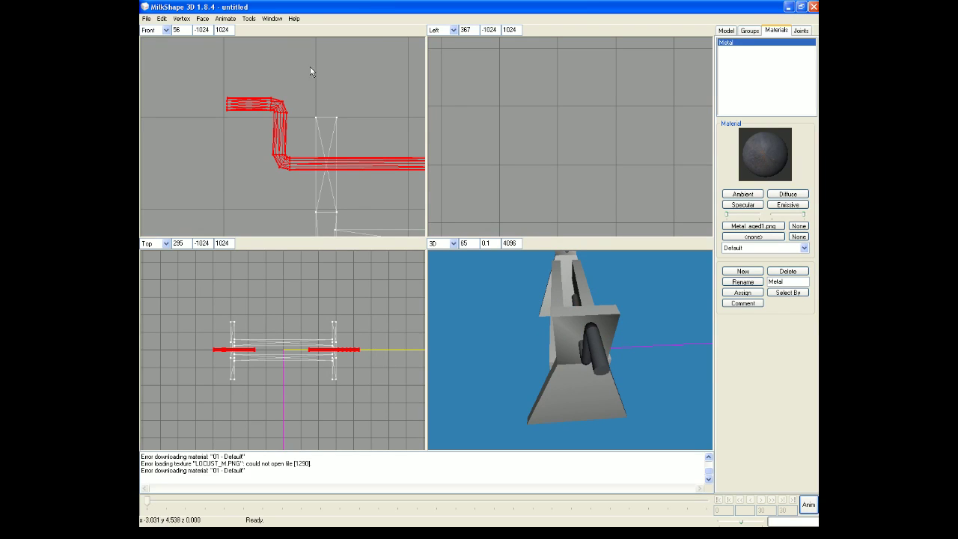
pyautogui.click(249, 18)
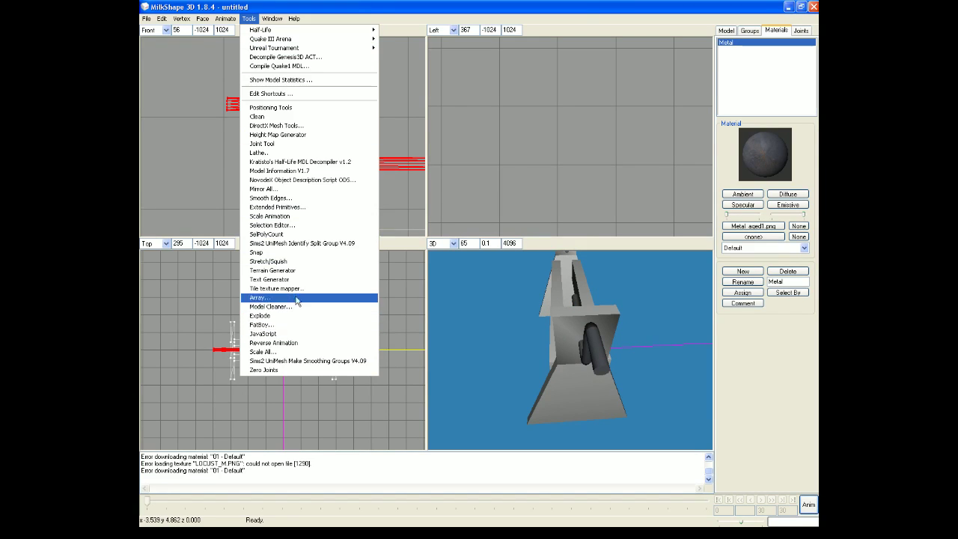
# Apply Cubic tile texture mapping to the frame
pyautogui.click(298, 288)
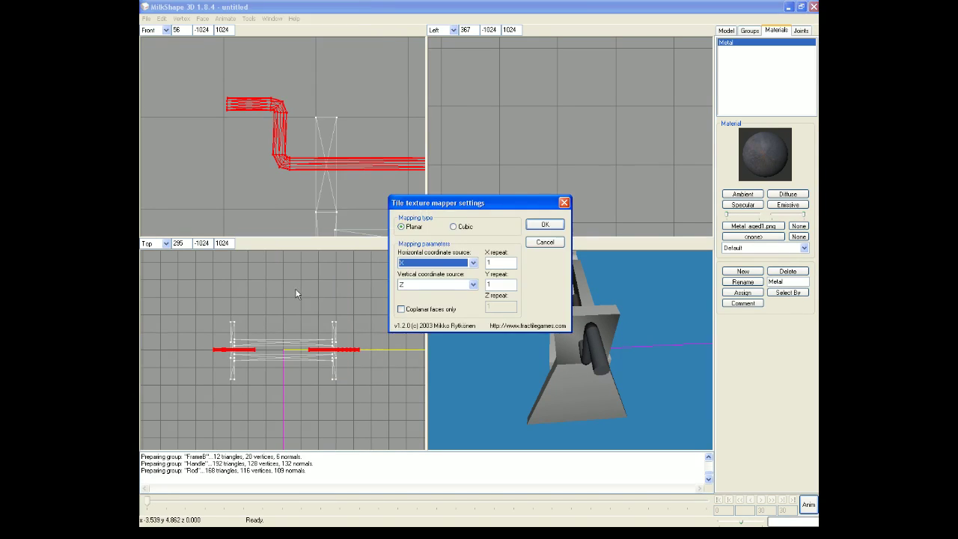
pyautogui.click(456, 228)
pyautogui.click(553, 225)
pyautogui.moveTo(564, 362)
pyautogui.mouseDown()
pyautogui.moveTo(589, 363)
pyautogui.moveTo(524, 360)
pyautogui.moveTo(544, 369)
pyautogui.moveTo(486, 391)
pyautogui.moveTo(481, 411)
pyautogui.moveTo(553, 361)
pyautogui.mouseUp()
# Smooth all of the model's faces with Face > Smooth All
pyautogui.click(182, 19)
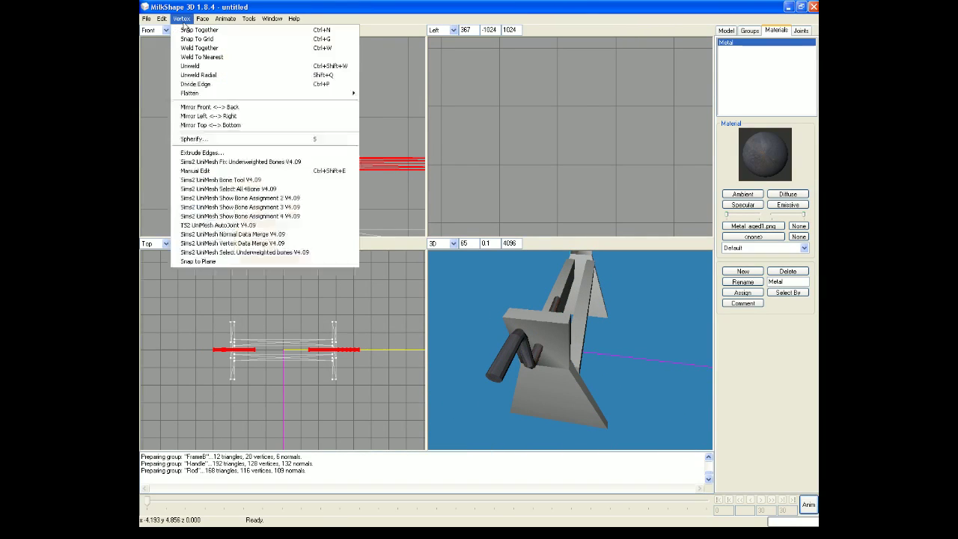
pyautogui.moveTo(209, 23)
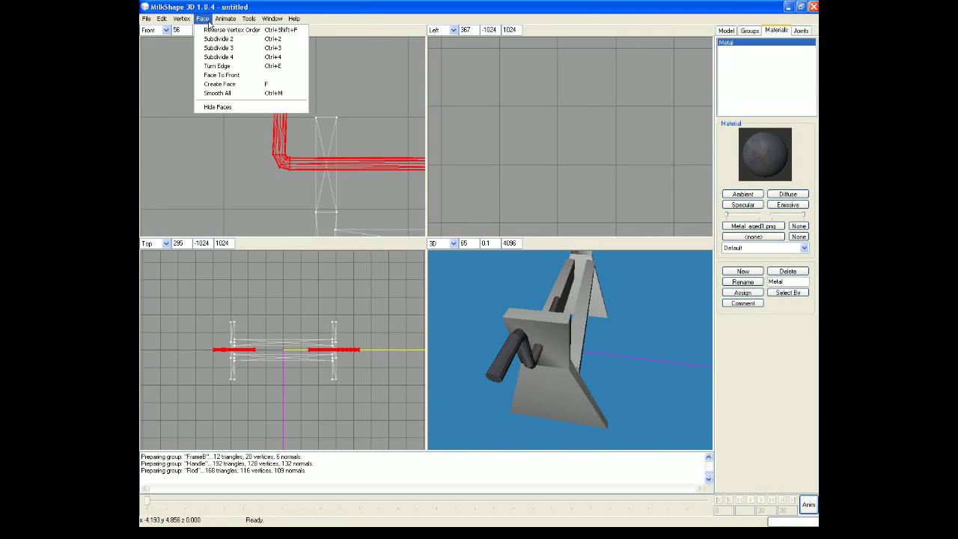
pyautogui.click(236, 99)
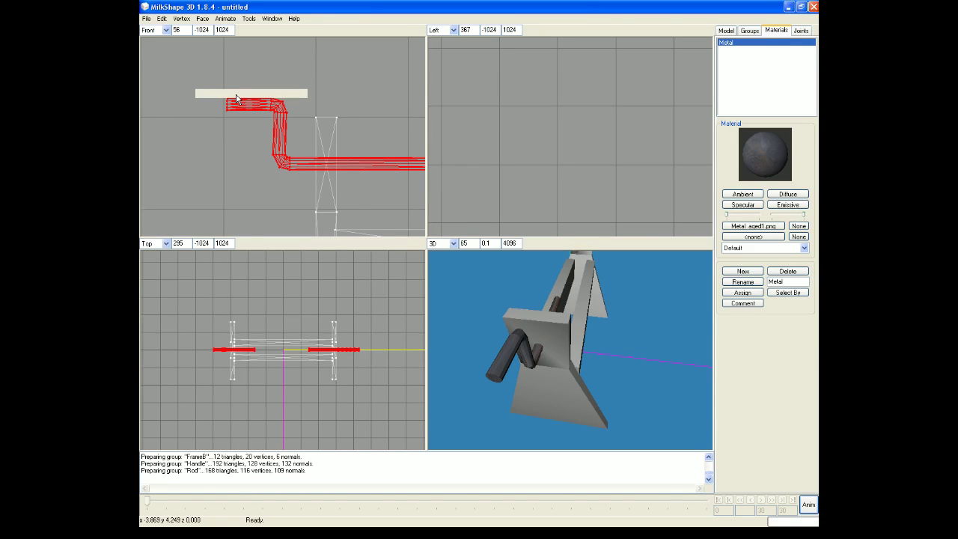
pyautogui.moveTo(587, 343)
pyautogui.mouseDown()
pyautogui.moveTo(565, 331)
pyautogui.moveTo(570, 345)
pyautogui.moveTo(585, 332)
pyautogui.moveTo(563, 358)
pyautogui.moveTo(577, 345)
pyautogui.mouseUp()
# In the Texture Coordinate Editor, remap the Handle group using Front projection
pyautogui.click(272, 18)
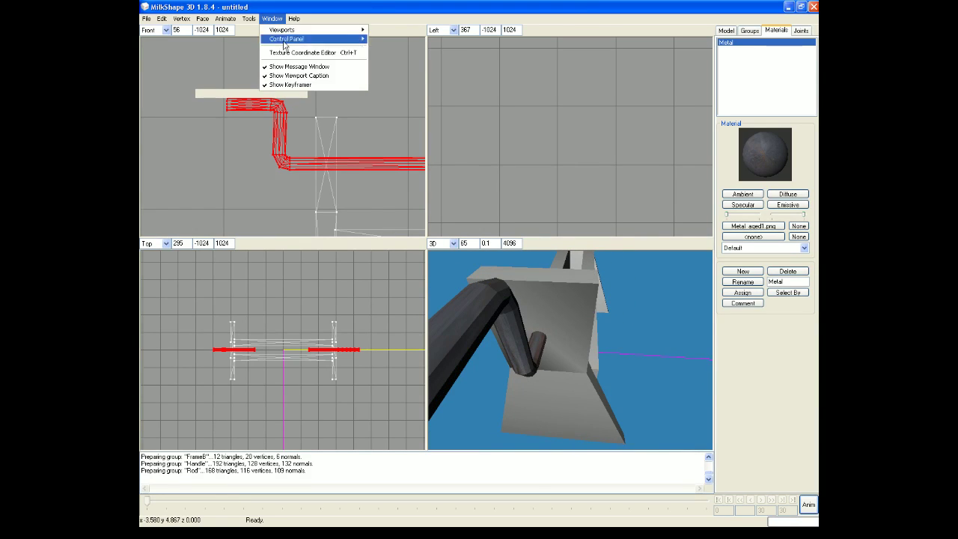
pyautogui.click(287, 51)
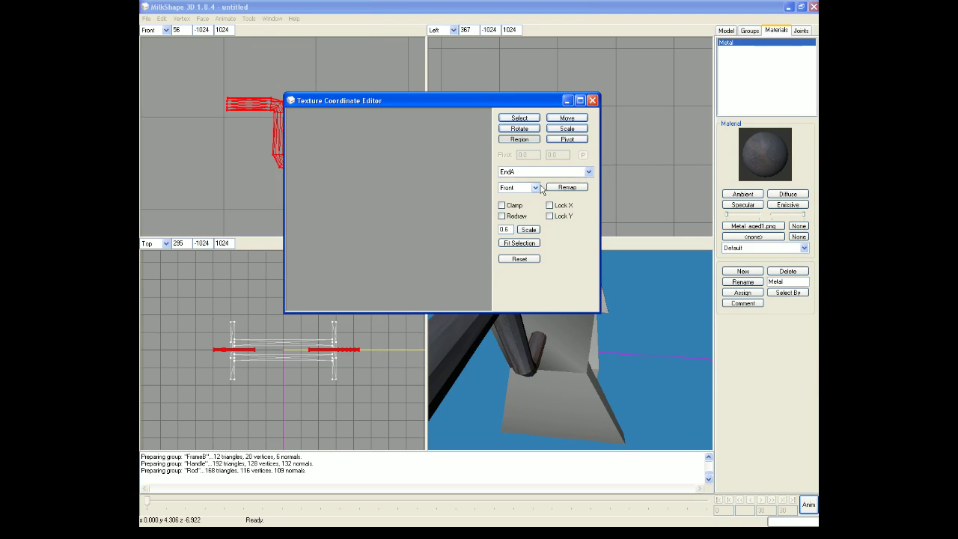
pyautogui.click(587, 174)
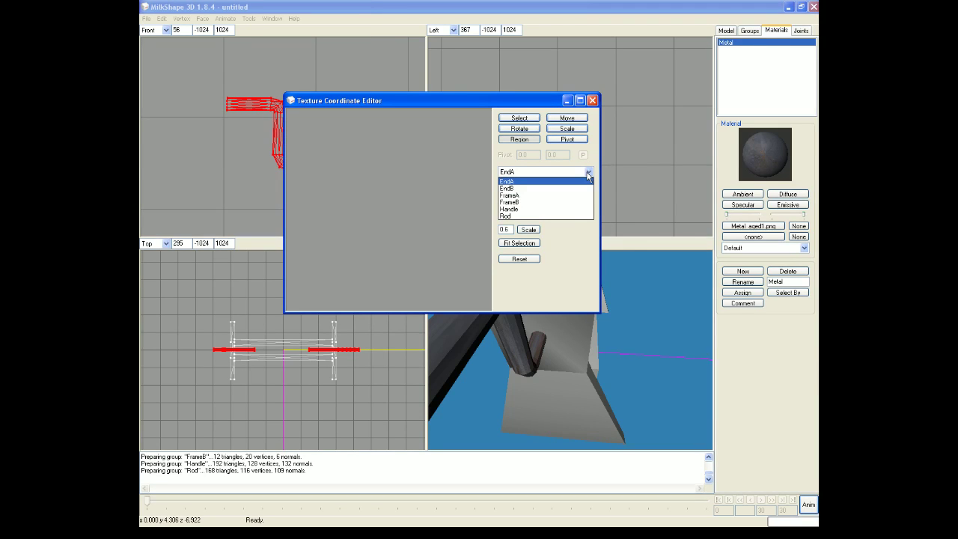
pyautogui.click(577, 209)
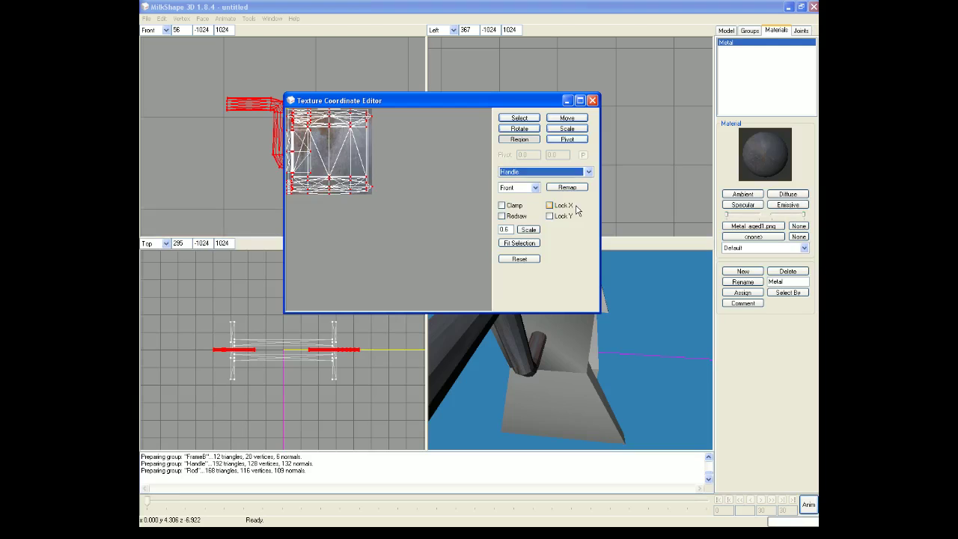
pyautogui.click(570, 192)
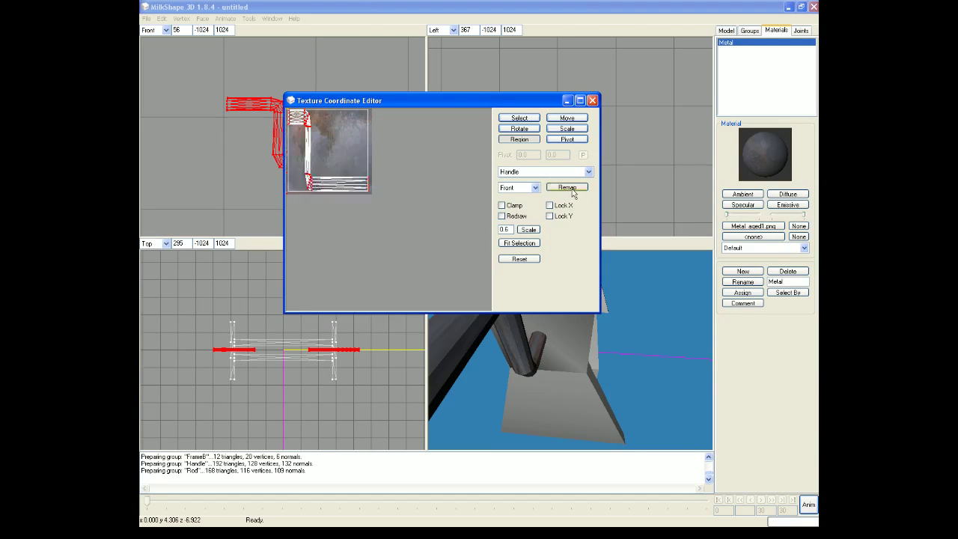
pyautogui.click(592, 100)
pyautogui.moveTo(578, 329); pyautogui.dragTo(516, 314)
# Reapply Cubic tile texture mapping to the model
pyautogui.click(251, 19)
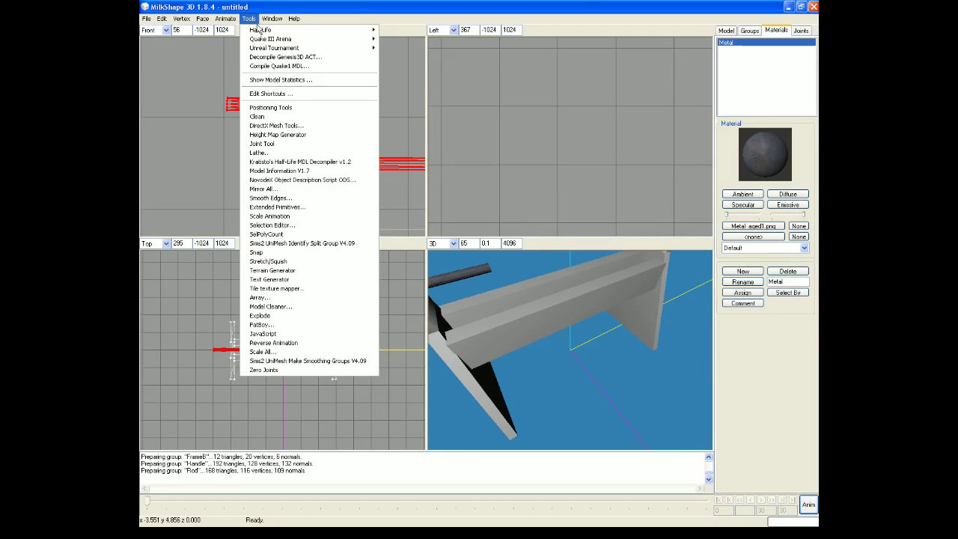
pyautogui.click(320, 289)
pyautogui.click(454, 226)
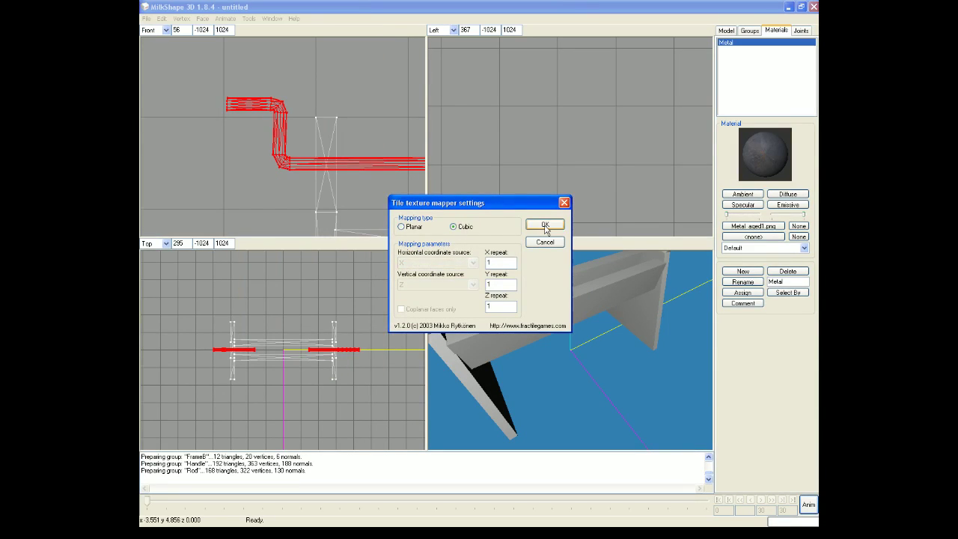
pyautogui.click(545, 226)
pyautogui.moveTo(532, 318); pyautogui.dragTo(512, 288)
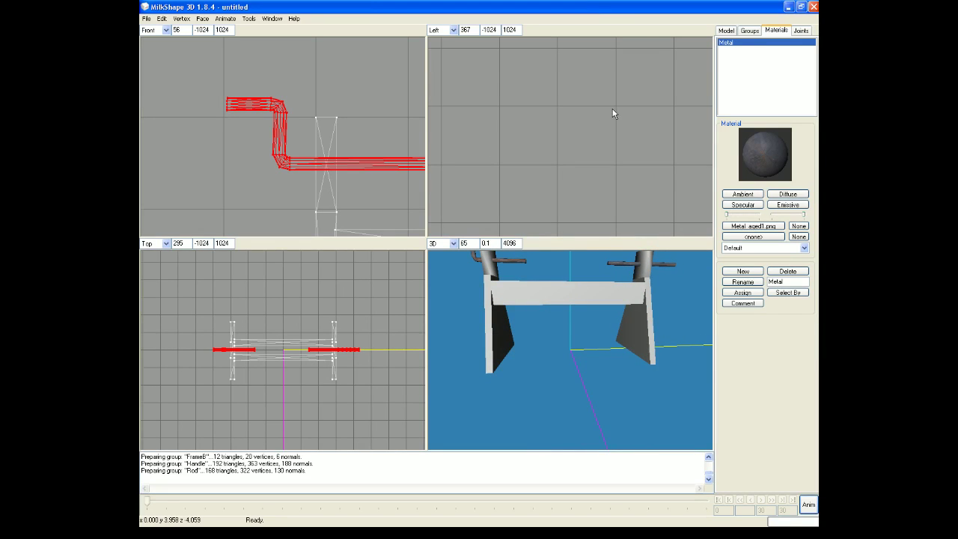
# Clear the selection and select the EndA, EndB, FrameA and FrameB groups
pyautogui.click(726, 30)
pyautogui.click(742, 52)
pyautogui.click(383, 87)
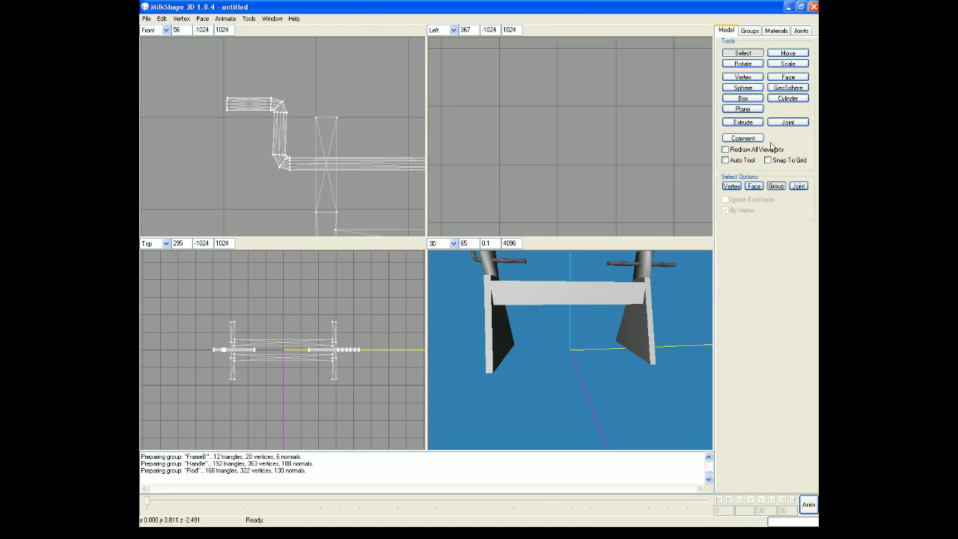
pyautogui.click(750, 31)
pyautogui.click(751, 49)
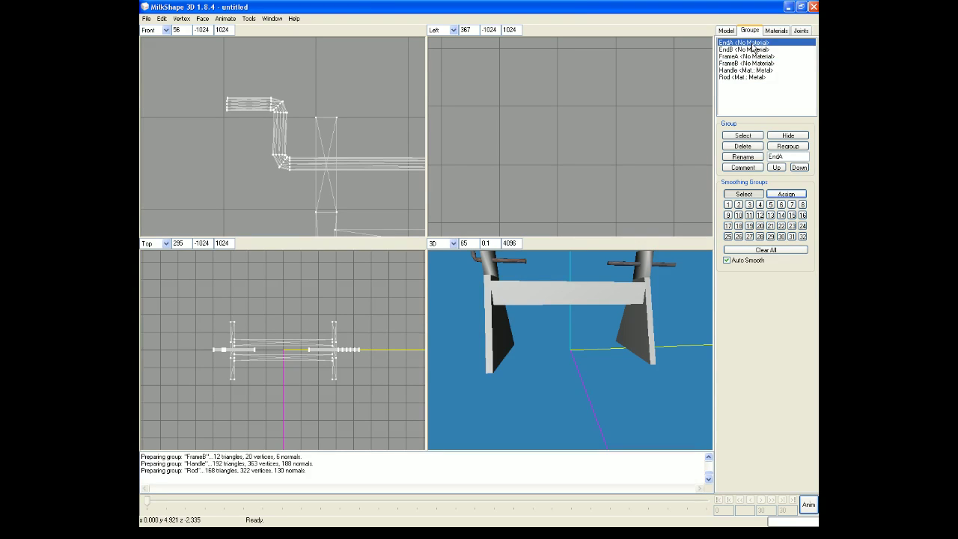
pyautogui.click(742, 136)
pyautogui.click(743, 135)
pyautogui.click(746, 57)
pyautogui.click(743, 135)
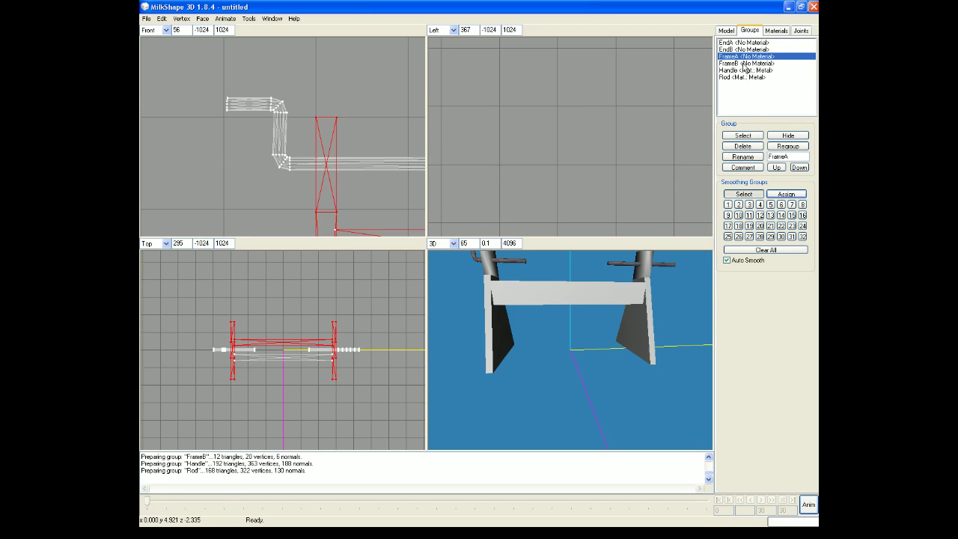
pyautogui.click(743, 63)
pyautogui.click(739, 136)
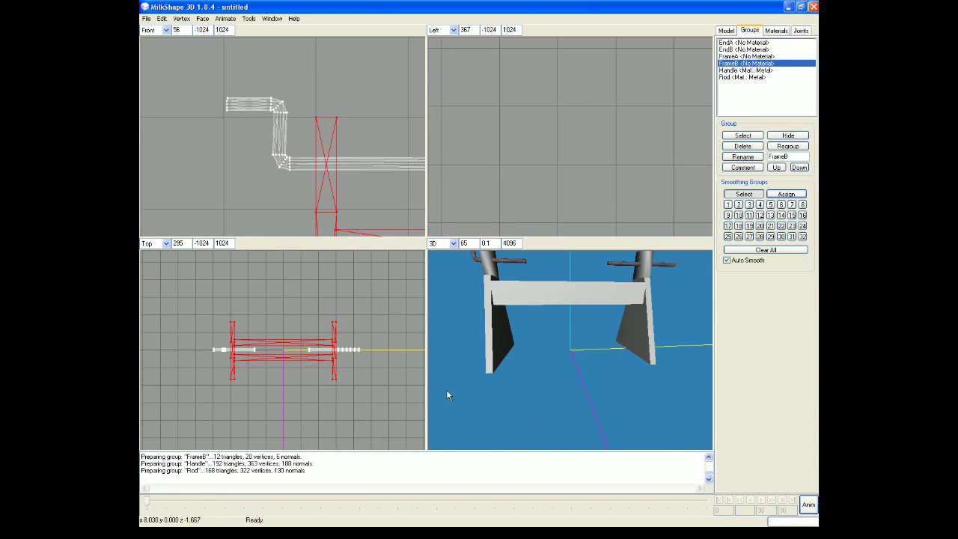
# Open the Wood textures folder and copy the Wood_Best_Rimu texture's full path
pyautogui.hotkey('alt', 'Tab')
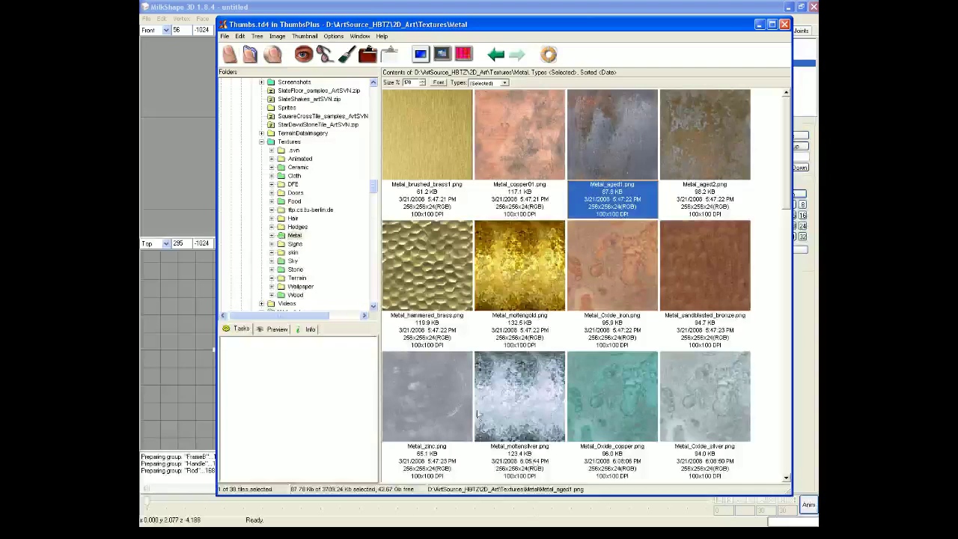
pyautogui.click(296, 295)
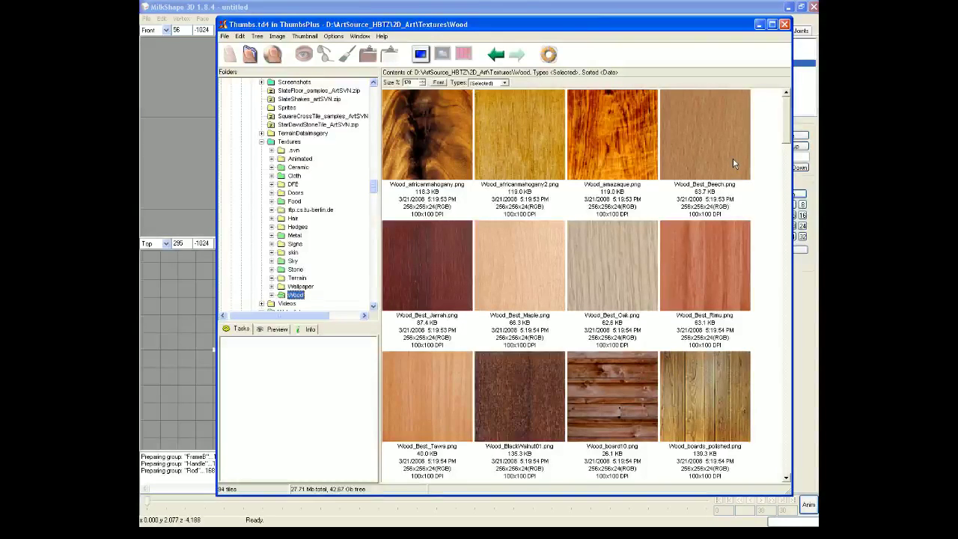
pyautogui.rightClick(721, 268)
pyautogui.click(640, 320)
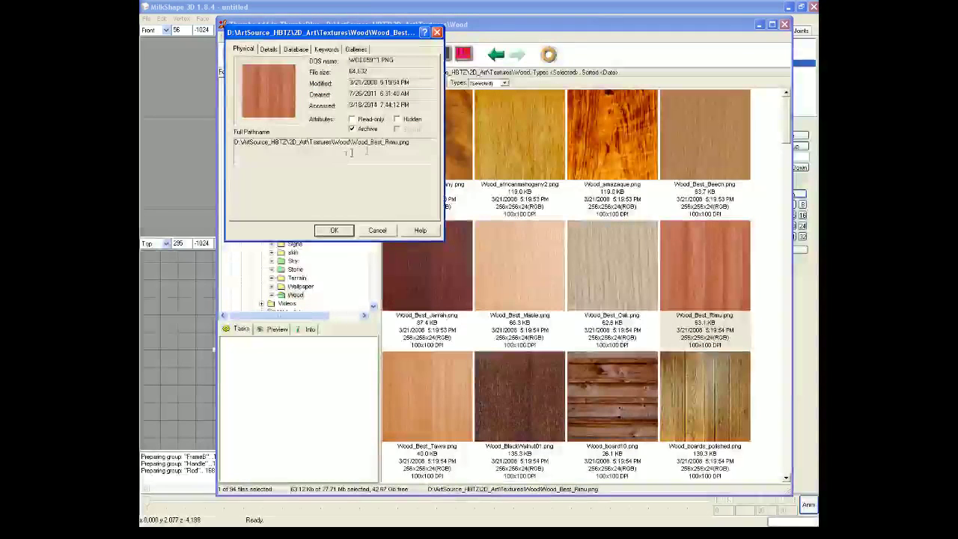
pyautogui.moveTo(409, 142); pyautogui.dragTo(237, 142)
pyautogui.rightClick(265, 143)
pyautogui.click(288, 177)
pyautogui.click(334, 230)
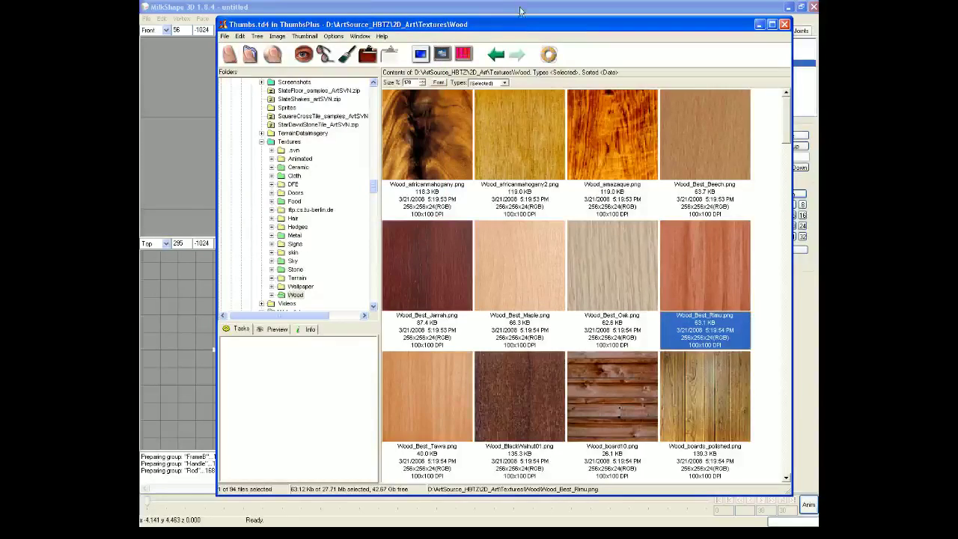
pyautogui.click(759, 24)
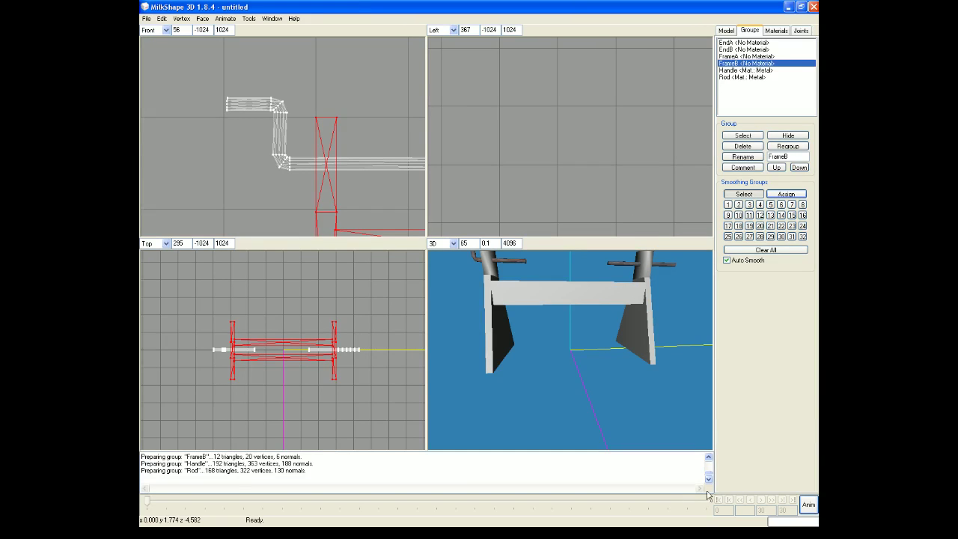
# Find and select Wood_Cyprus_HorizGrain.psd in the Wood folder
pyautogui.click(369, 526)
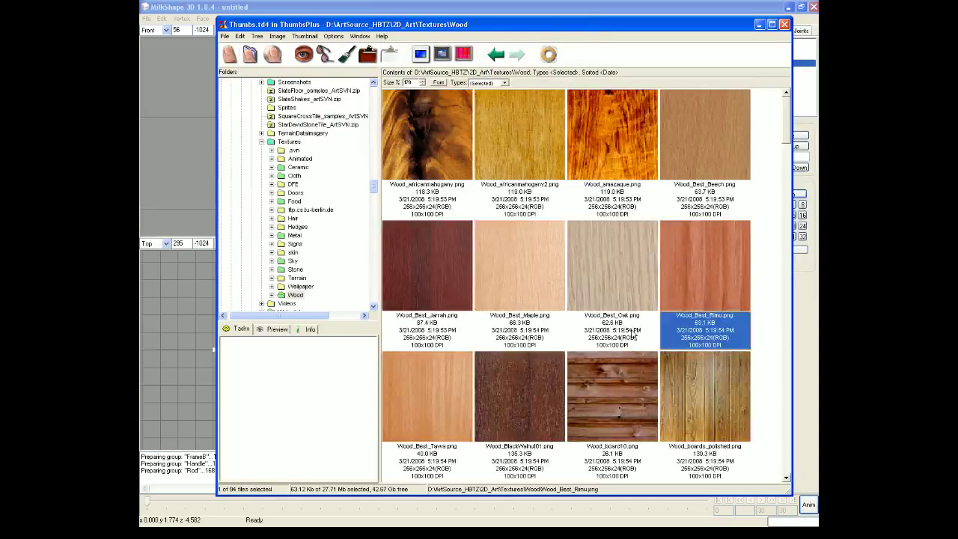
pyautogui.scroll(-1, 632, 337)
pyautogui.scroll(-1, 633, 336)
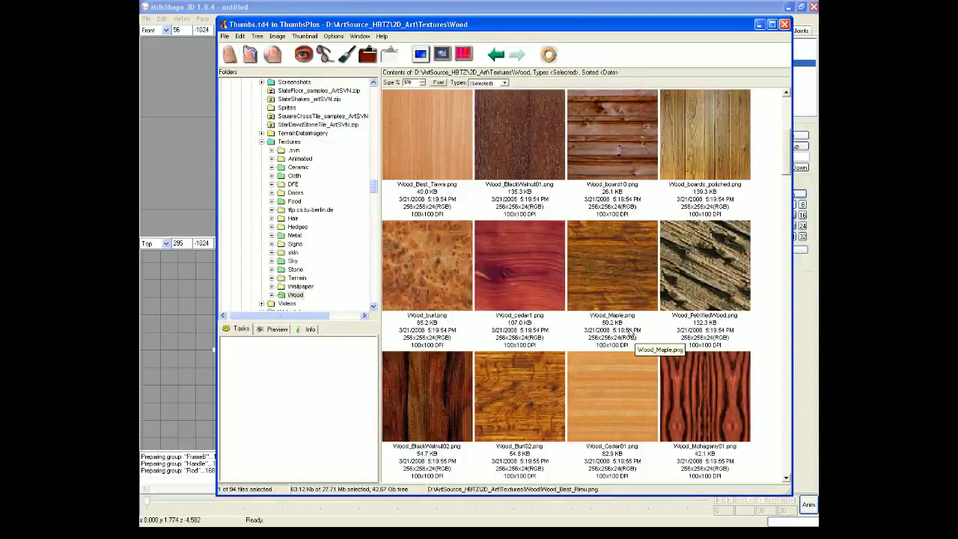
pyautogui.scroll(-3, 633, 337)
pyautogui.scroll(1, 628, 332)
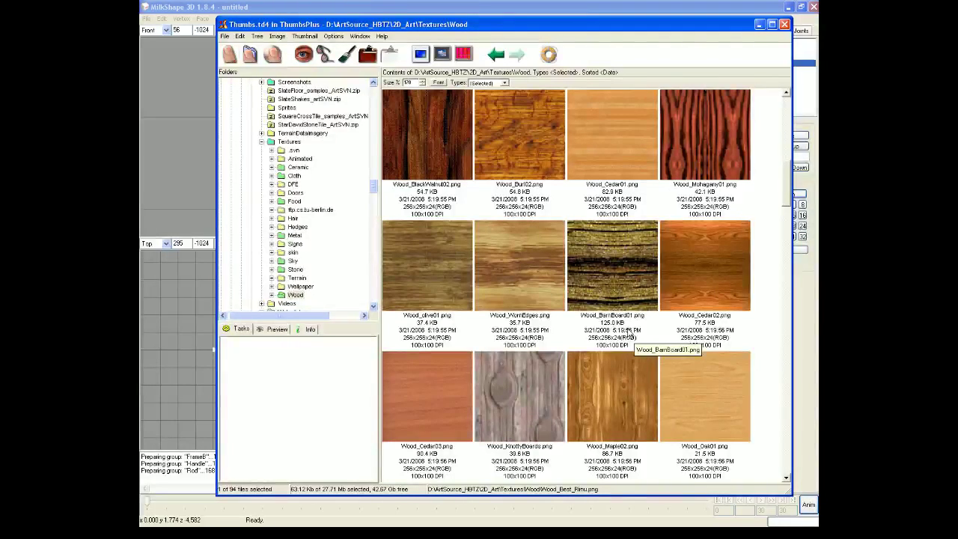
pyautogui.scroll(1, 629, 332)
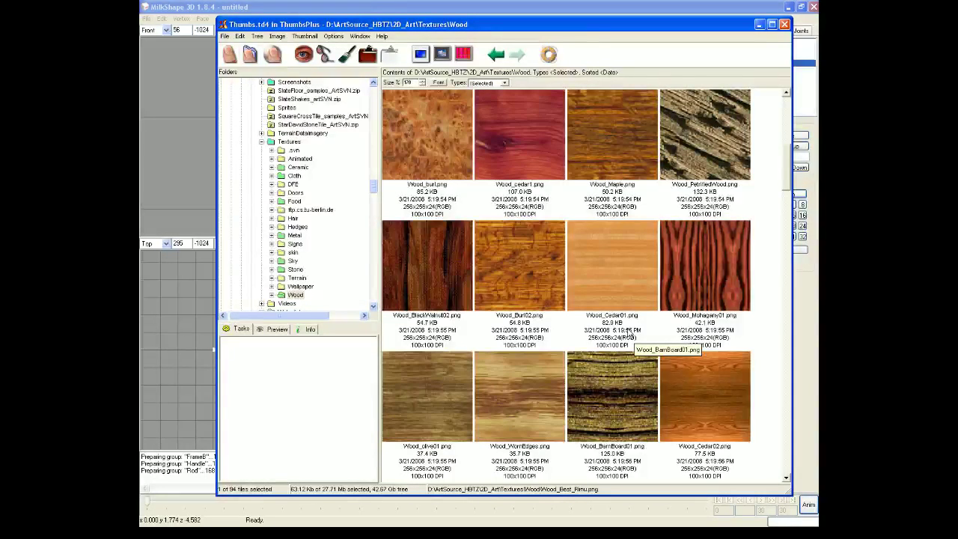
pyautogui.scroll(2, 629, 332)
pyautogui.scroll(-4, 629, 332)
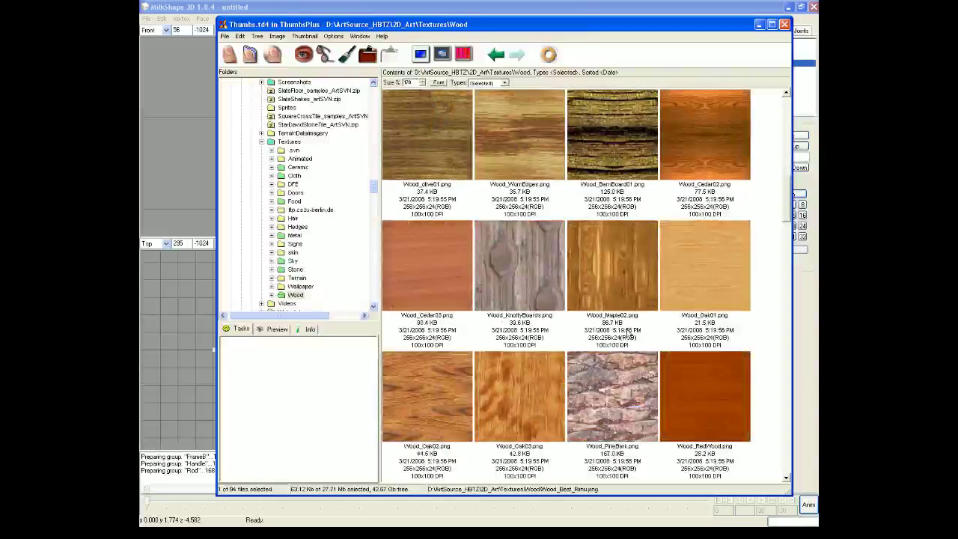
pyautogui.scroll(-5, 629, 333)
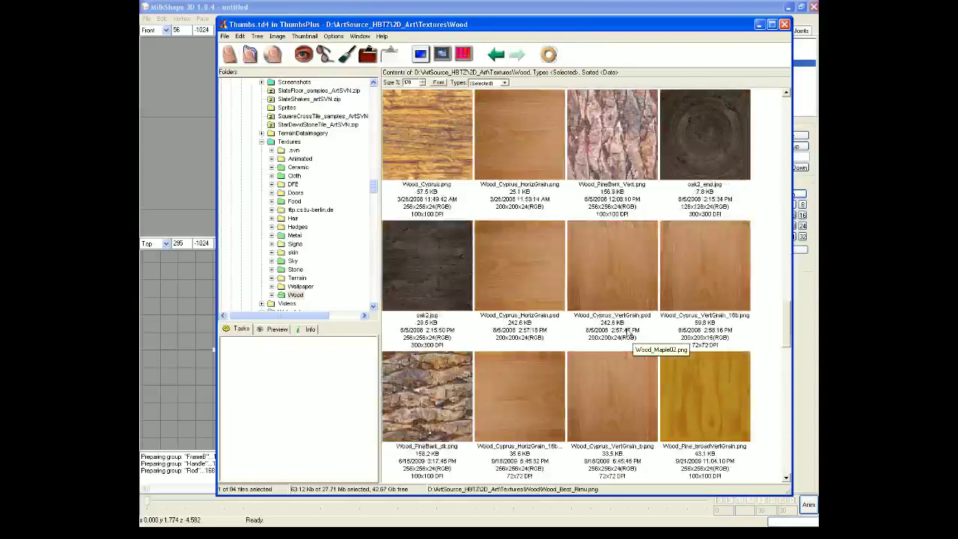
pyautogui.click(532, 283)
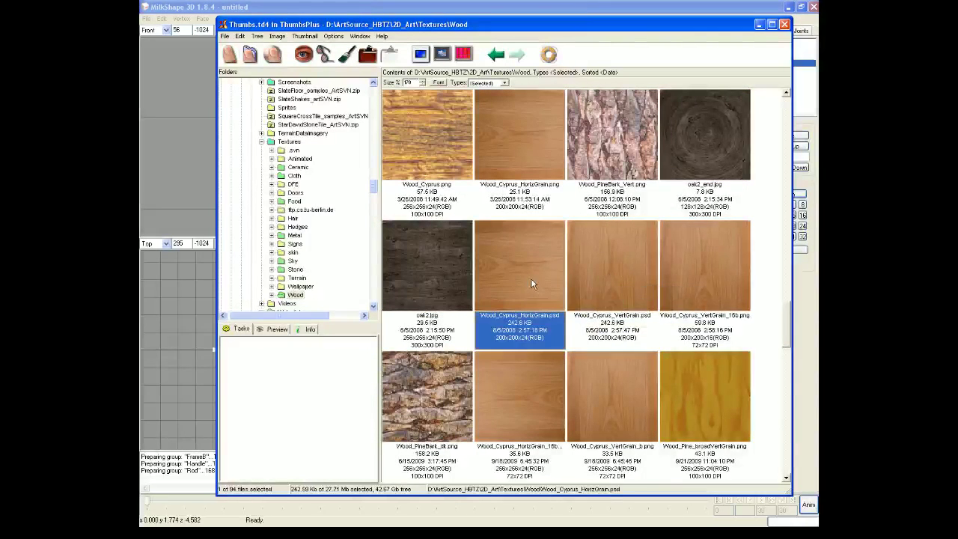
# Copy Wood_Cyprus_HorizGrain.psd's Full Pathname and return to MilkShape 3D
pyautogui.rightClick(532, 283)
pyautogui.click(566, 335)
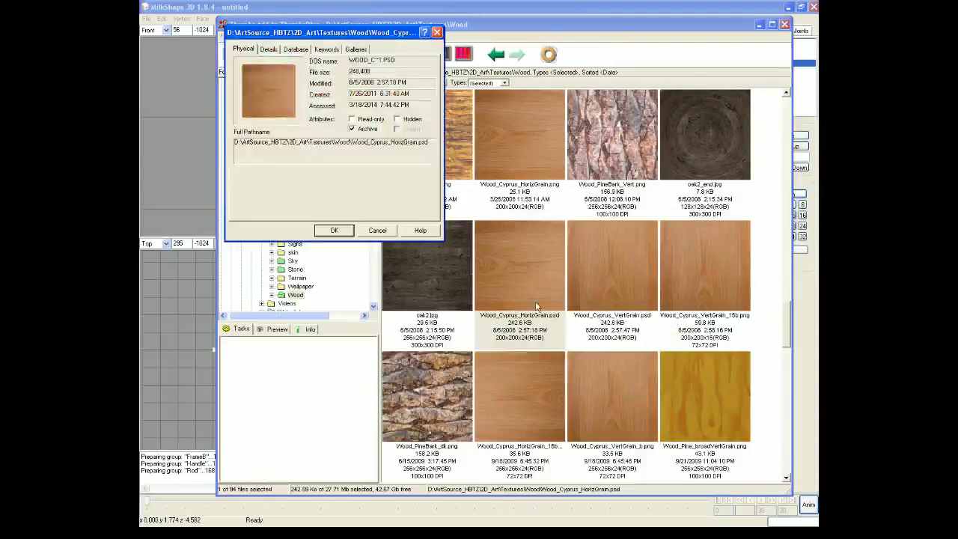
pyautogui.moveTo(433, 143); pyautogui.dragTo(256, 146)
pyautogui.rightClick(255, 146)
pyautogui.click(274, 175)
pyautogui.click(334, 229)
pyautogui.click(545, 8)
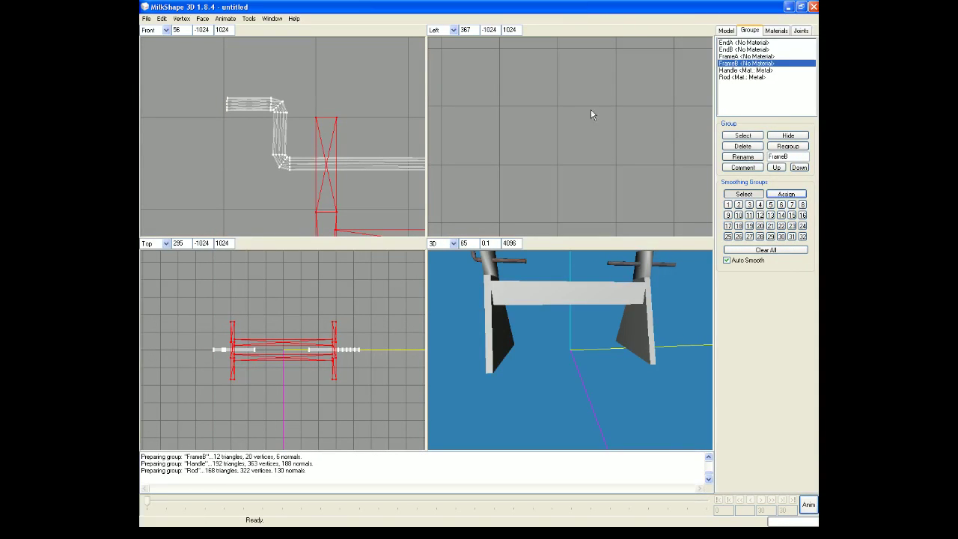
# Deselect the EndA and EndB groups, leaving FrameA and FrameB selected
pyautogui.click(752, 43)
pyautogui.click(742, 137)
pyautogui.click(749, 49)
pyautogui.click(743, 135)
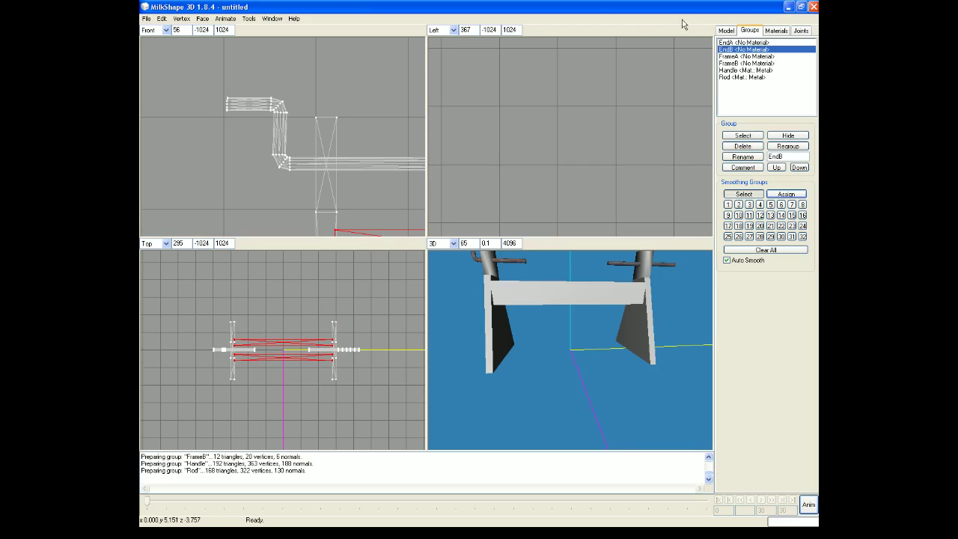
# Create a new material named Wood_Horiz
pyautogui.click(776, 32)
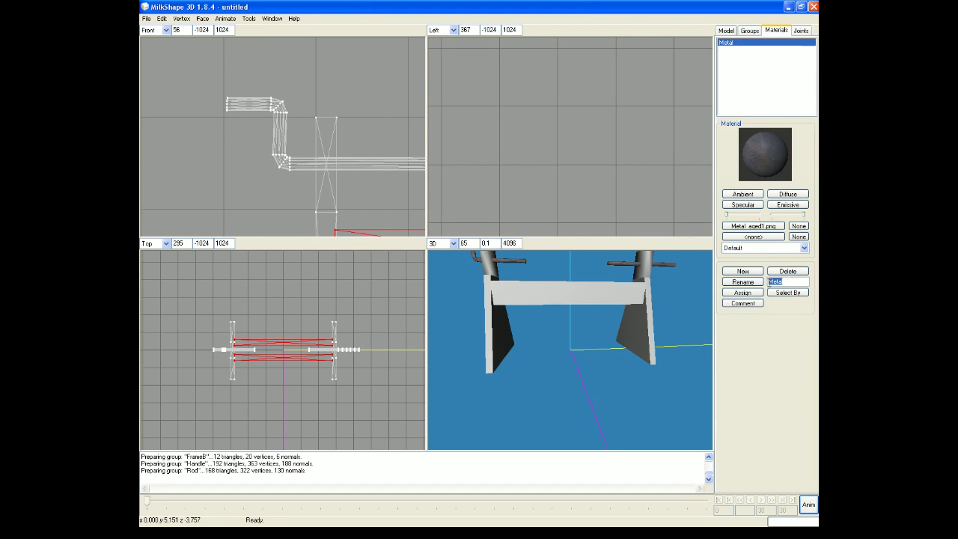
pyautogui.click(743, 271)
pyautogui.doubleClick(781, 281)
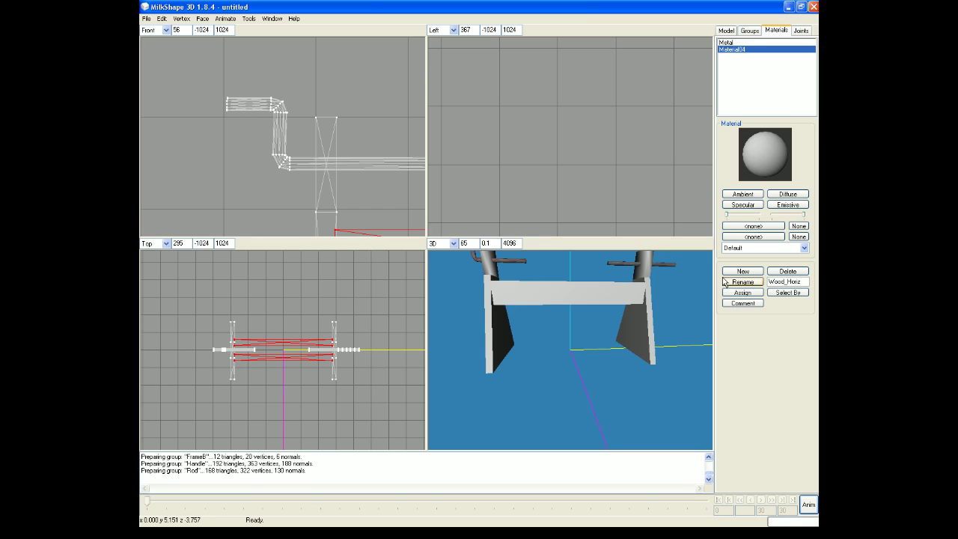
pyautogui.write('Wood_Horiz')
pyautogui.click(743, 282)
# Give Wood_Horiz the copied cyprus wood texture and assign it to the crossbar pieces
pyautogui.click(760, 225)
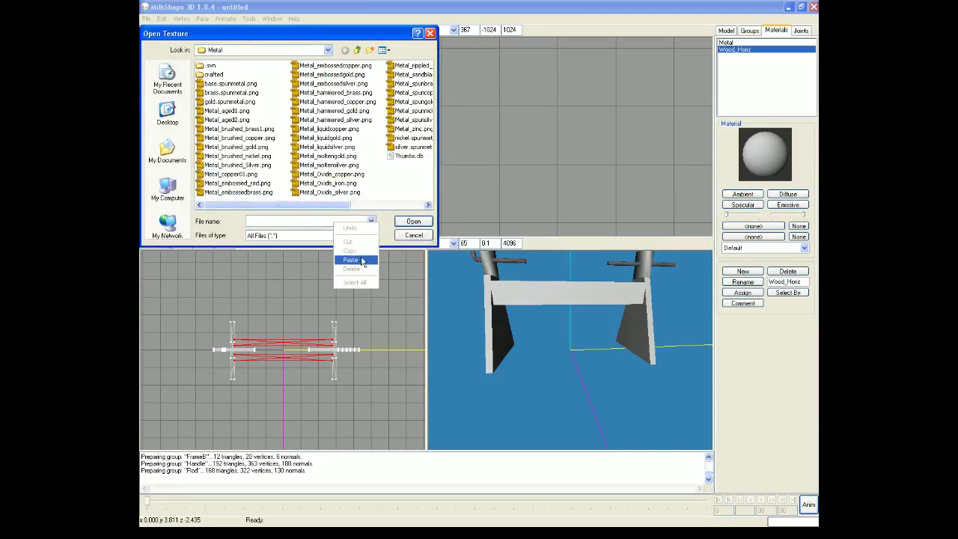
pyautogui.click(422, 222)
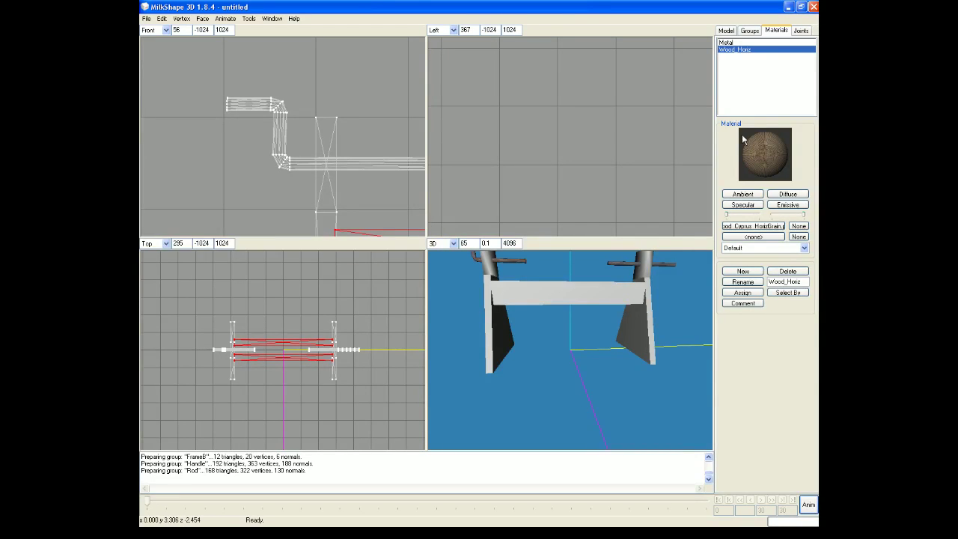
pyautogui.click(743, 292)
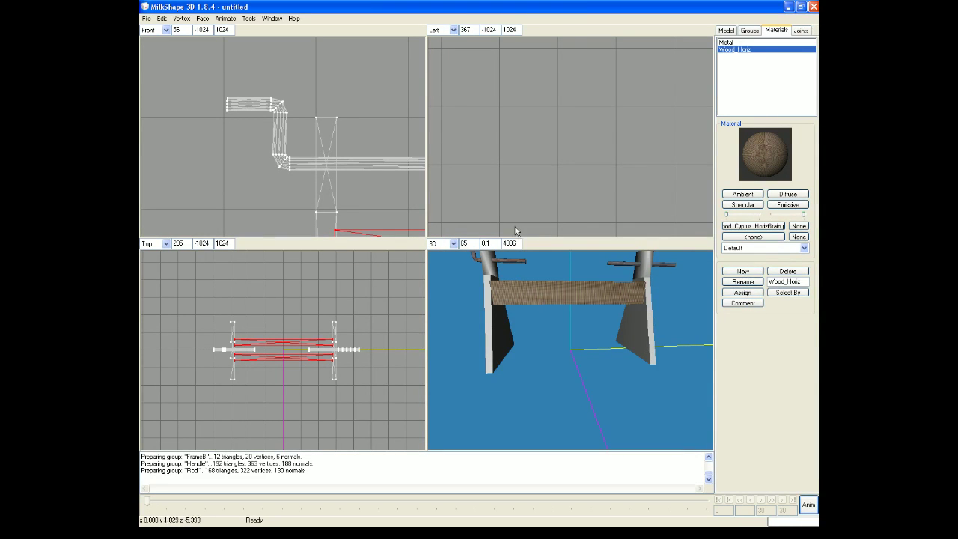
pyautogui.moveTo(558, 285)
pyautogui.mouseDown()
pyautogui.moveTo(562, 332)
pyautogui.moveTo(543, 278)
pyautogui.mouseUp()
# Run the Tile texture mapper with Cubic type on the Wood_Horiz crossbeams
pyautogui.click(250, 19)
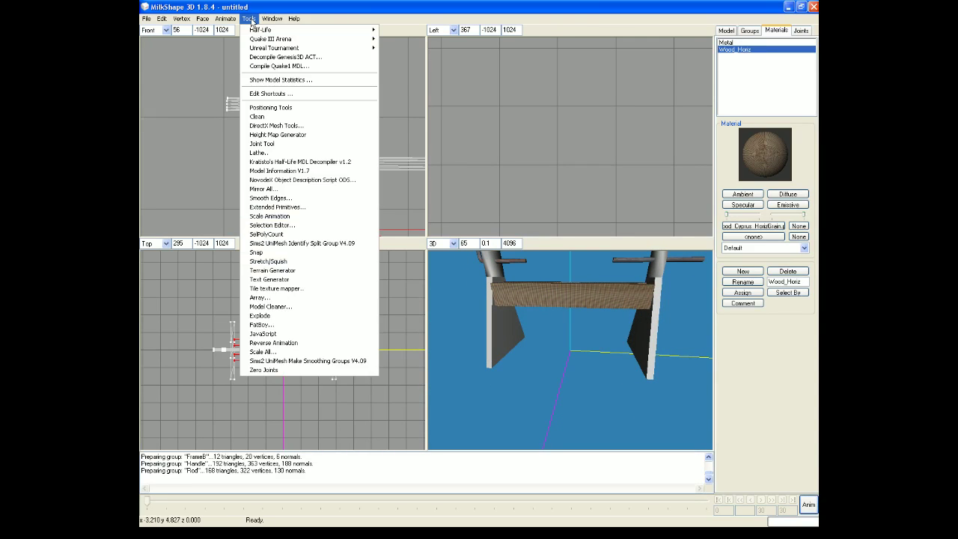
pyautogui.click(342, 289)
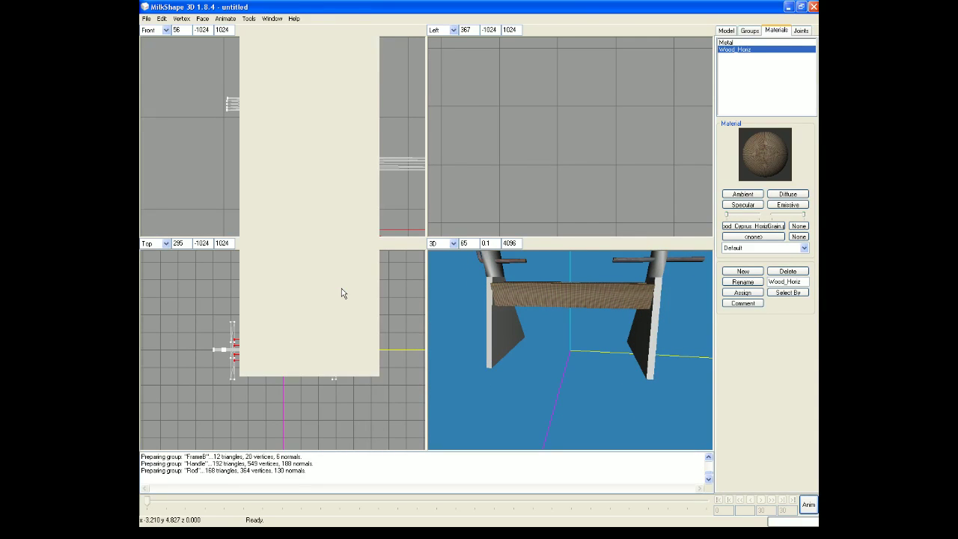
pyautogui.click(453, 226)
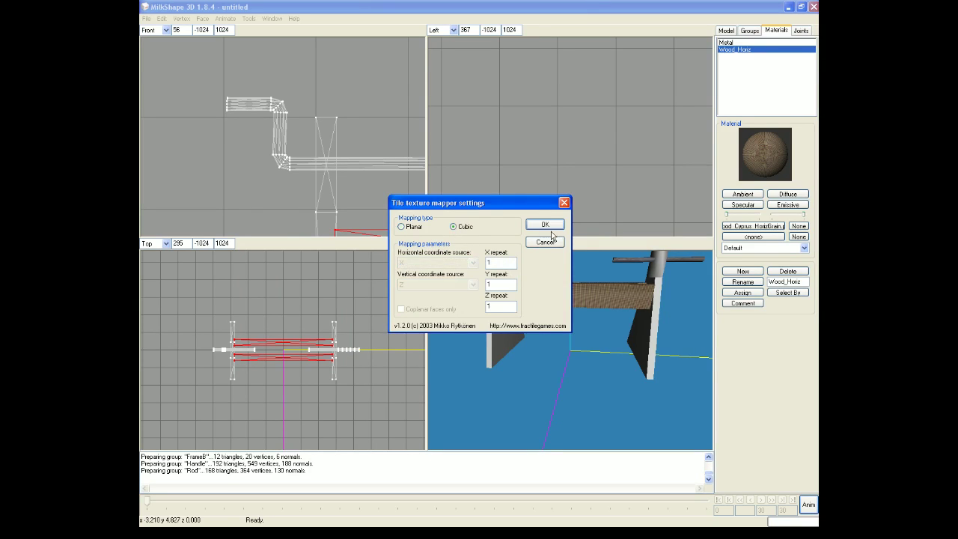
pyautogui.click(545, 225)
pyautogui.scroll(8, 583, 310)
pyautogui.moveTo(577, 314); pyautogui.dragTo(532, 334)
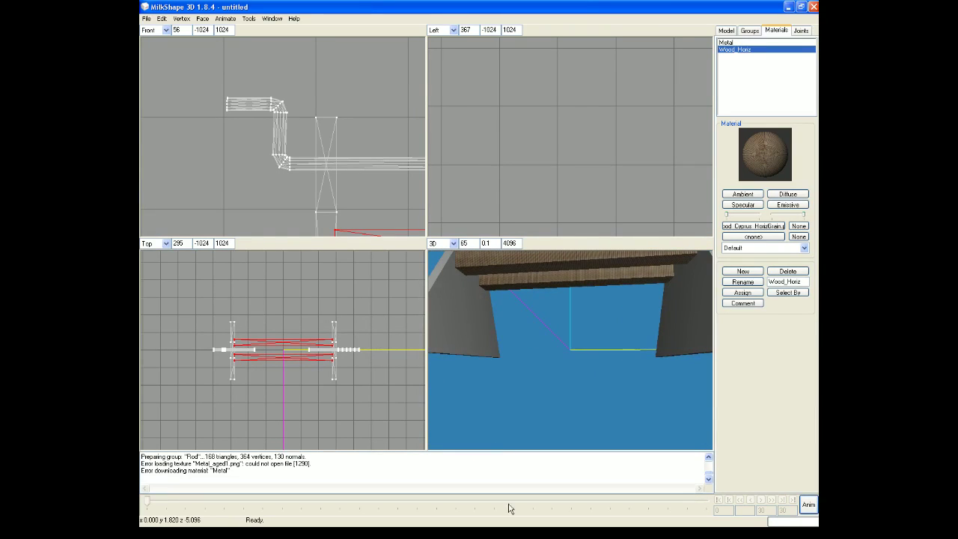
# Copy the Full Pathname of Wood_Cyprus_HorizGrain.png from its ThumbsPlus Properties dialog
pyautogui.hotkey('alt', 'Tab')
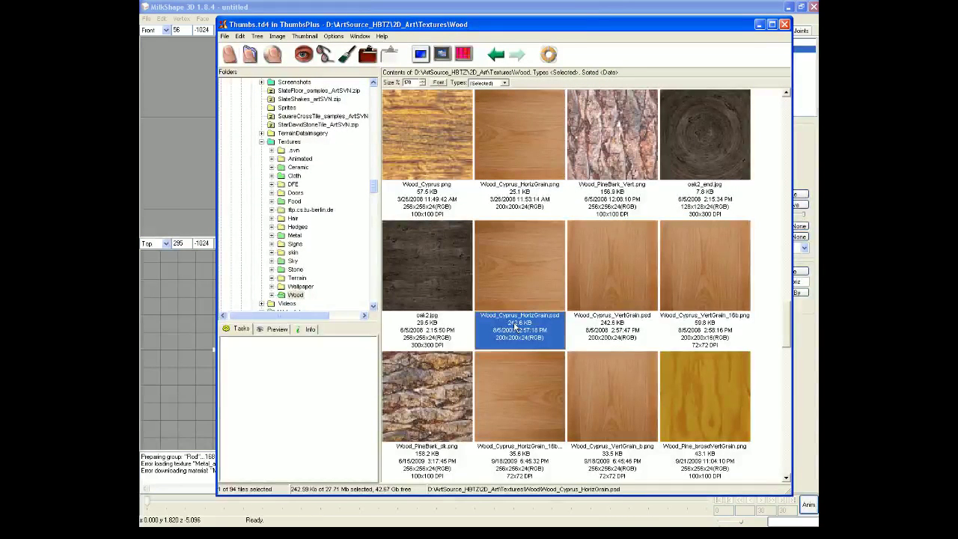
pyautogui.rightClick(526, 192)
pyautogui.click(576, 229)
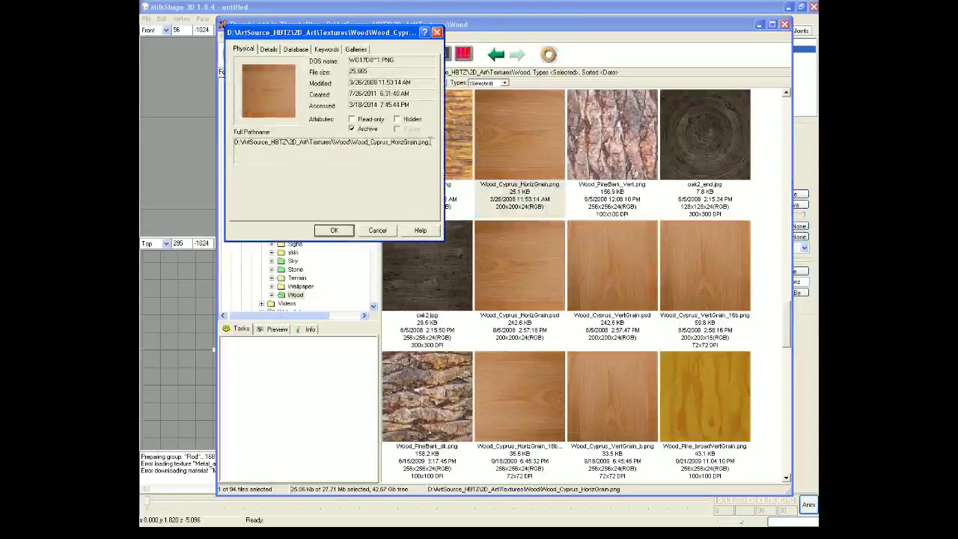
pyautogui.moveTo(429, 143); pyautogui.dragTo(234, 142)
pyautogui.rightClick(263, 140)
pyautogui.click(284, 166)
pyautogui.click(332, 231)
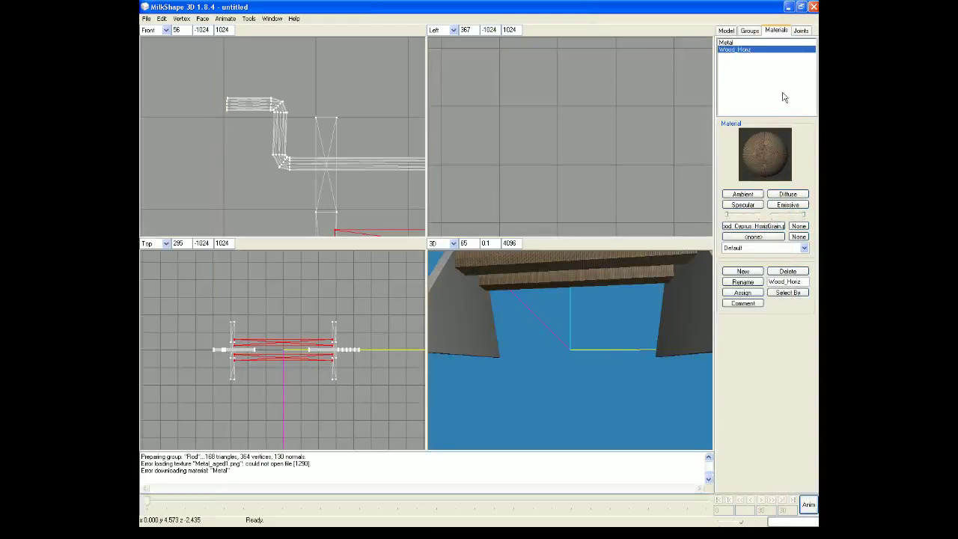
# Replace Wood_Horiz's texture with the copied Wood_Cyprus_HorizGrain.png path
pyautogui.click(776, 225)
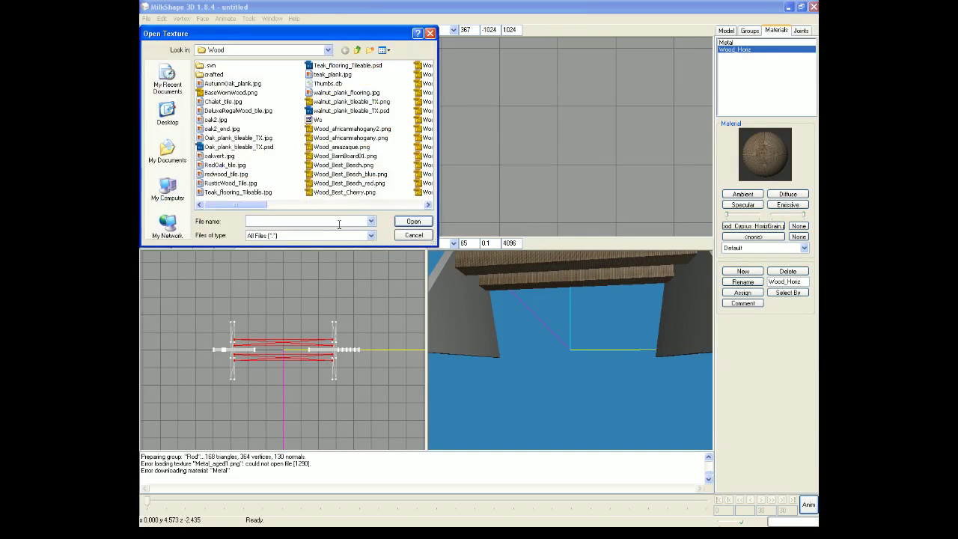
pyautogui.rightClick(339, 224)
pyautogui.click(361, 268)
pyautogui.click(411, 222)
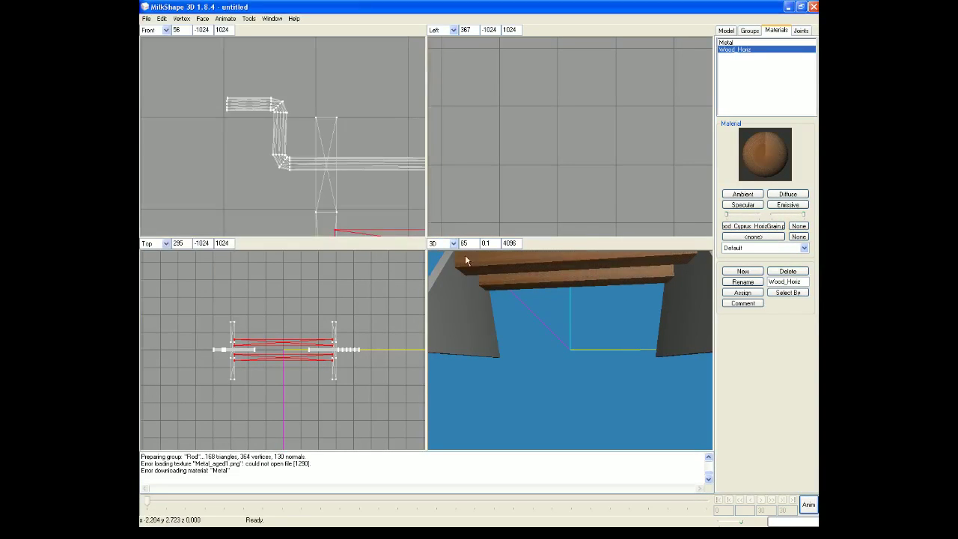
pyautogui.moveTo(578, 282); pyautogui.dragTo(552, 318)
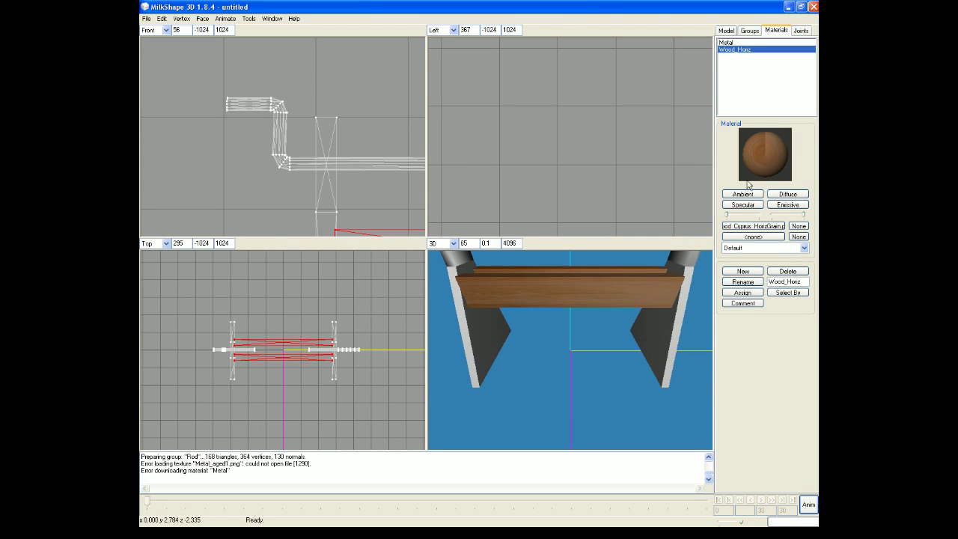
# Add a new material and rename it Wood_Vert
pyautogui.click(753, 271)
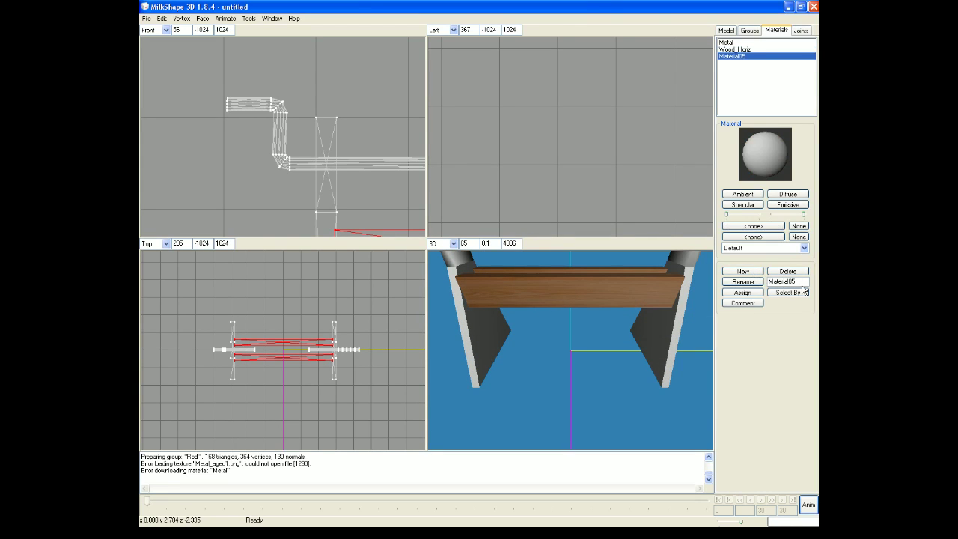
pyautogui.doubleClick(783, 281)
pyautogui.write('Wood_Vert')
pyautogui.click(760, 284)
# Copy the full pathname of Wood_Cyprus_VertGrain_16b.png from its ThumbsPlus file properties
pyautogui.hotkey('alt', 'Tab')
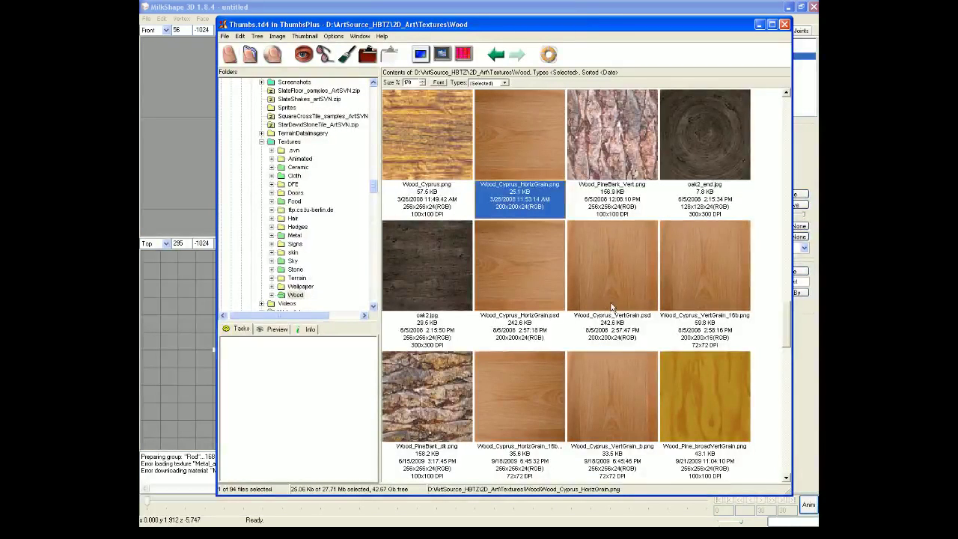
pyautogui.doubleClick(730, 282)
pyautogui.rightClick(730, 278)
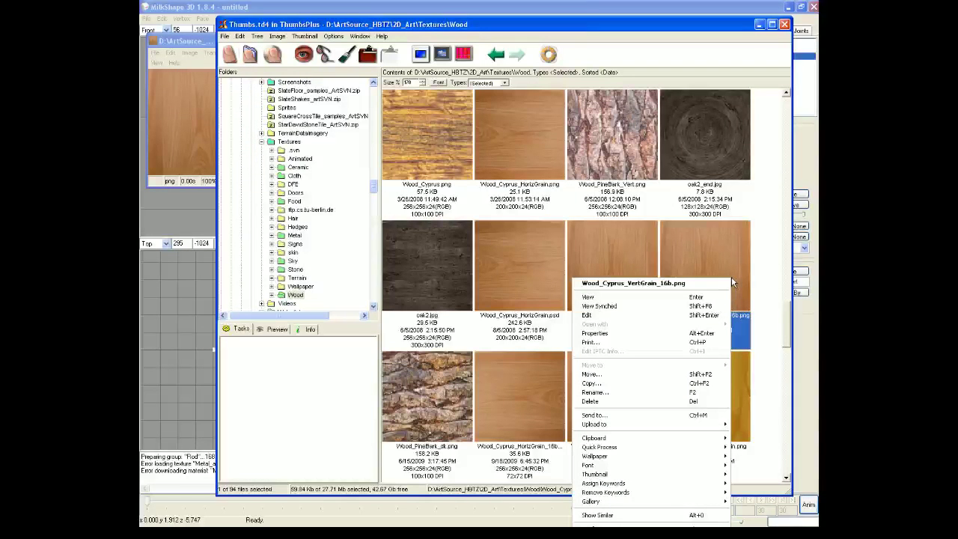
pyautogui.click(631, 338)
pyautogui.doubleClick(236, 149)
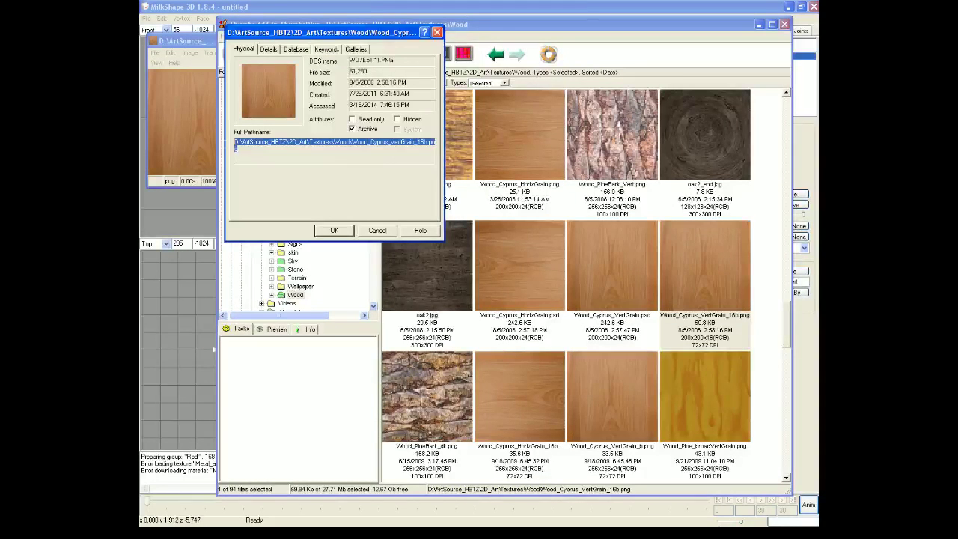
pyautogui.rightClick(259, 152)
pyautogui.click(286, 183)
pyautogui.click(334, 231)
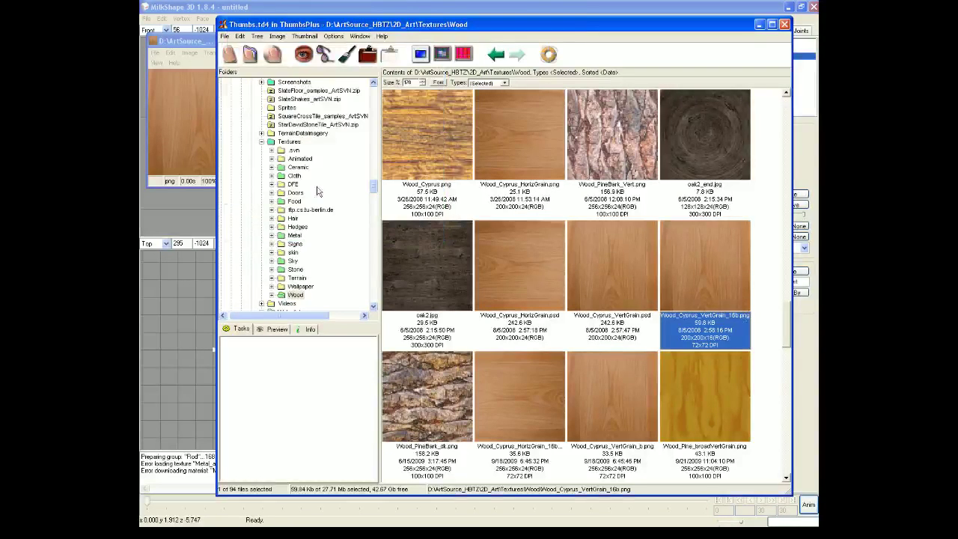
# Close the extra image viewer and return to MilkShape 3D
pyautogui.click(207, 57)
pyautogui.click(247, 41)
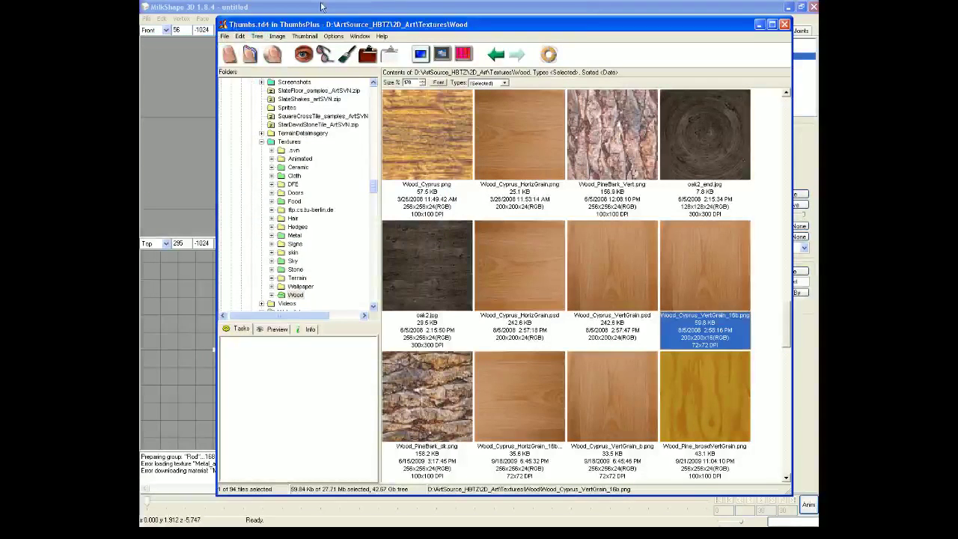
pyautogui.click(785, 24)
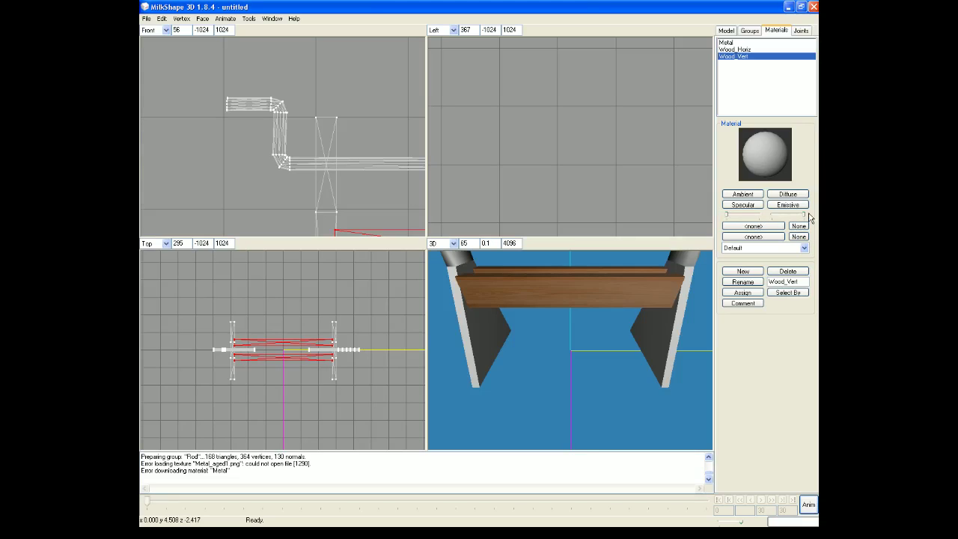
# Select the EndB and EndA end-piece groups, leaving FrameA and FrameB deselected
pyautogui.click(750, 31)
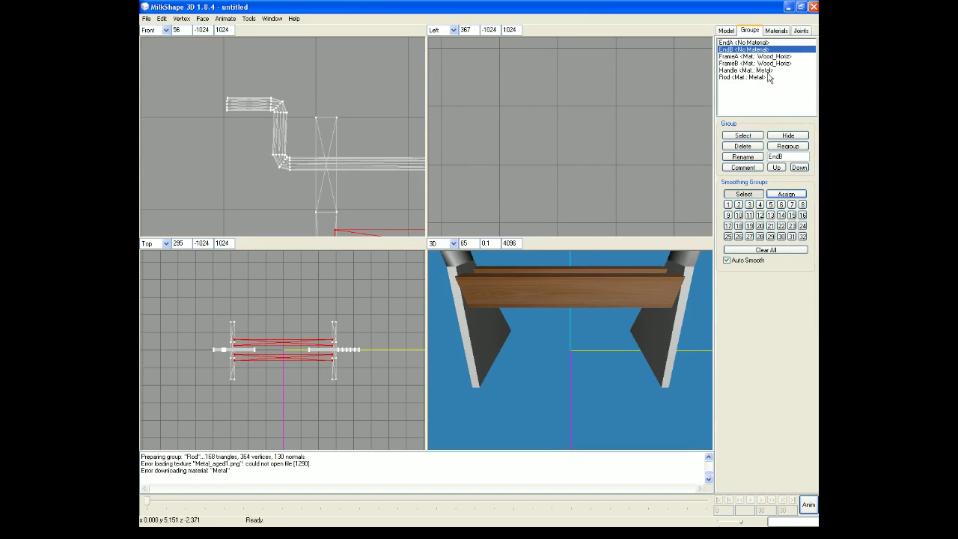
pyautogui.click(763, 56)
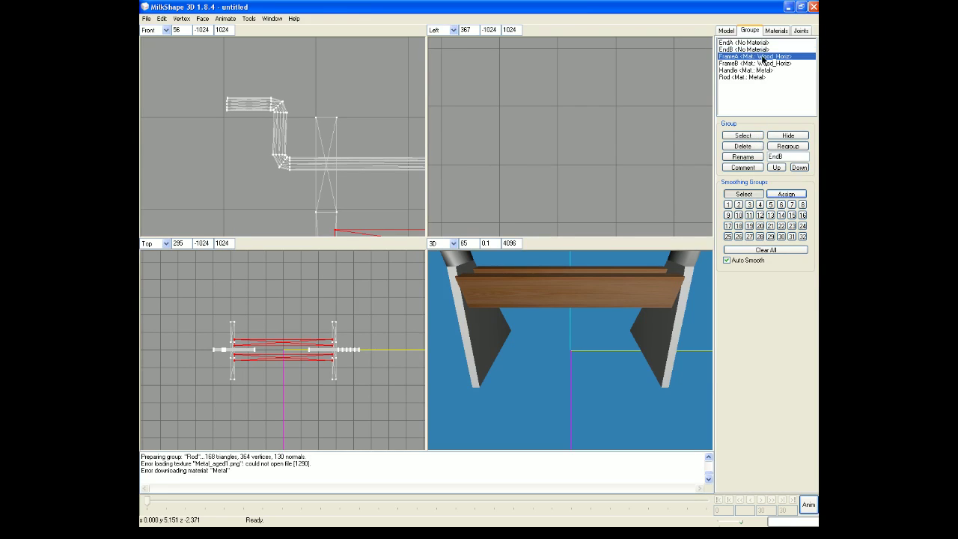
pyautogui.click(756, 64)
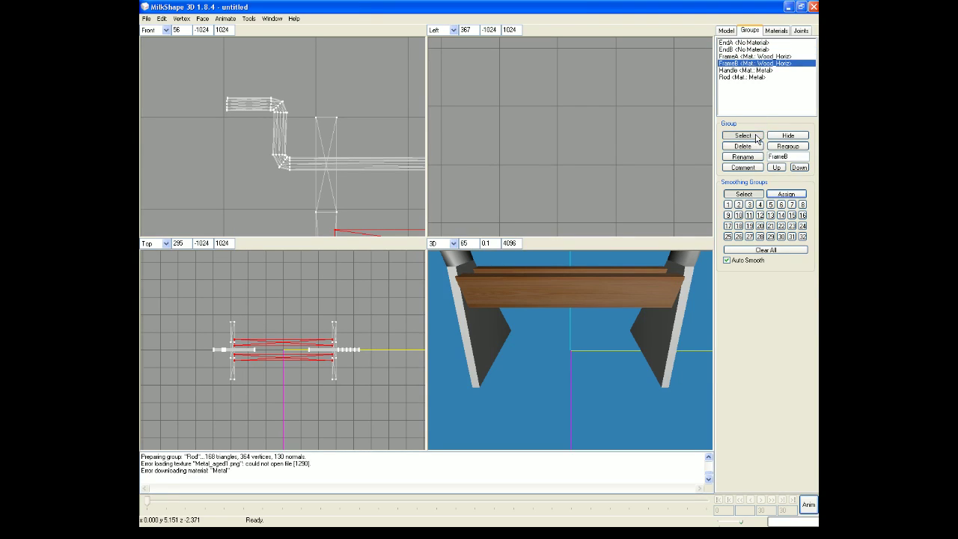
pyautogui.click(755, 139)
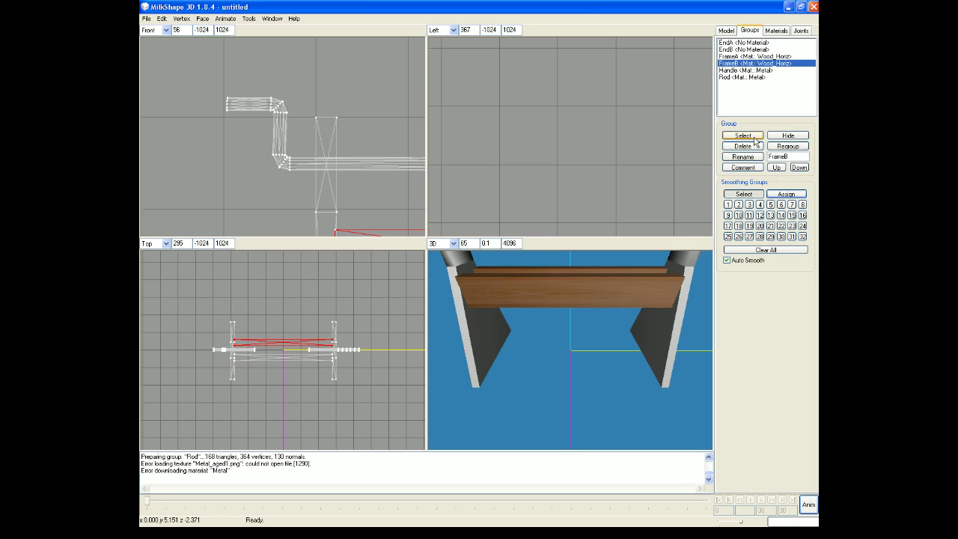
pyautogui.click(745, 56)
pyautogui.click(756, 136)
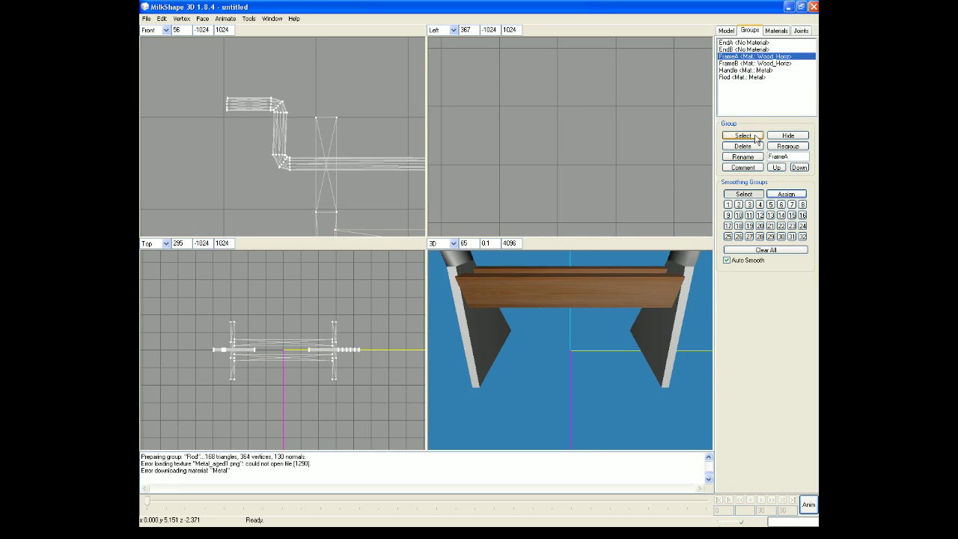
pyautogui.click(754, 50)
pyautogui.click(743, 135)
pyautogui.click(741, 42)
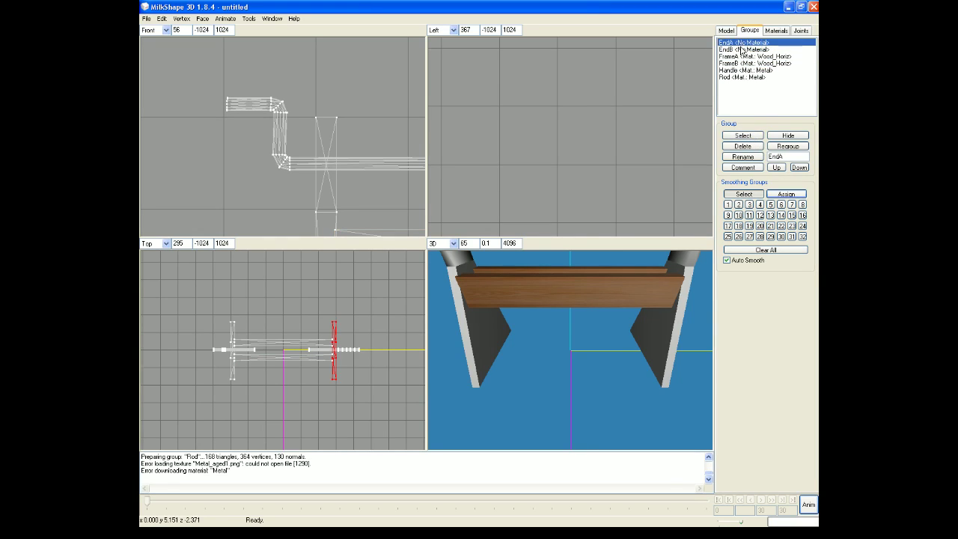
pyautogui.click(755, 136)
# Give Wood_Vert the Wood_Cyprus_VertGrain_16b.png texture and assign it to the end pieces
pyautogui.click(779, 31)
pyautogui.click(754, 225)
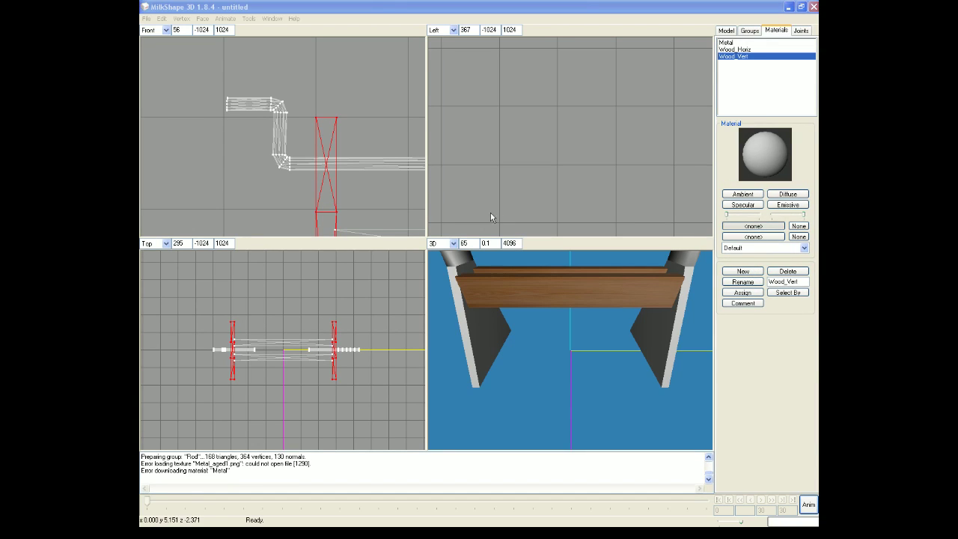
pyautogui.click(371, 221)
pyautogui.click(382, 262)
pyautogui.click(414, 222)
pyautogui.click(756, 294)
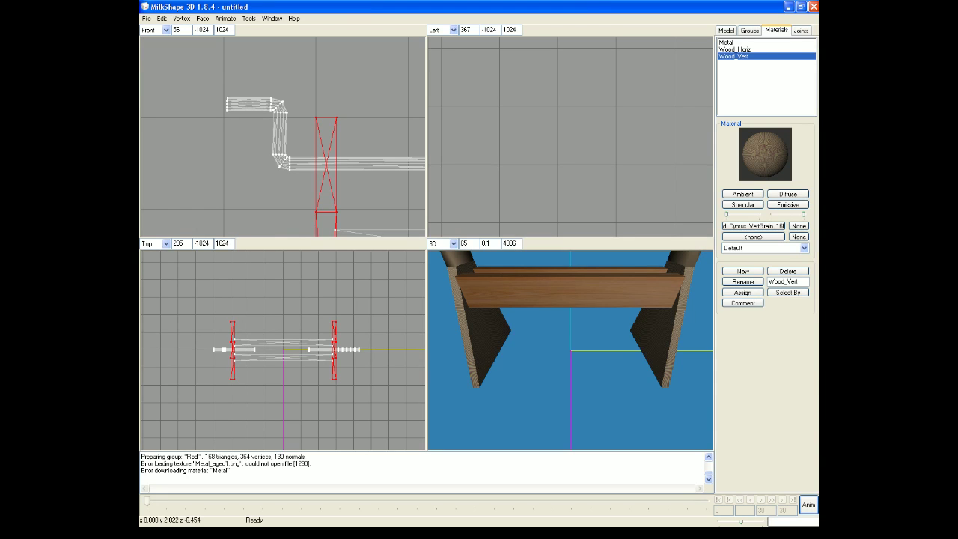
pyautogui.hotkey('alt', 'Tab')
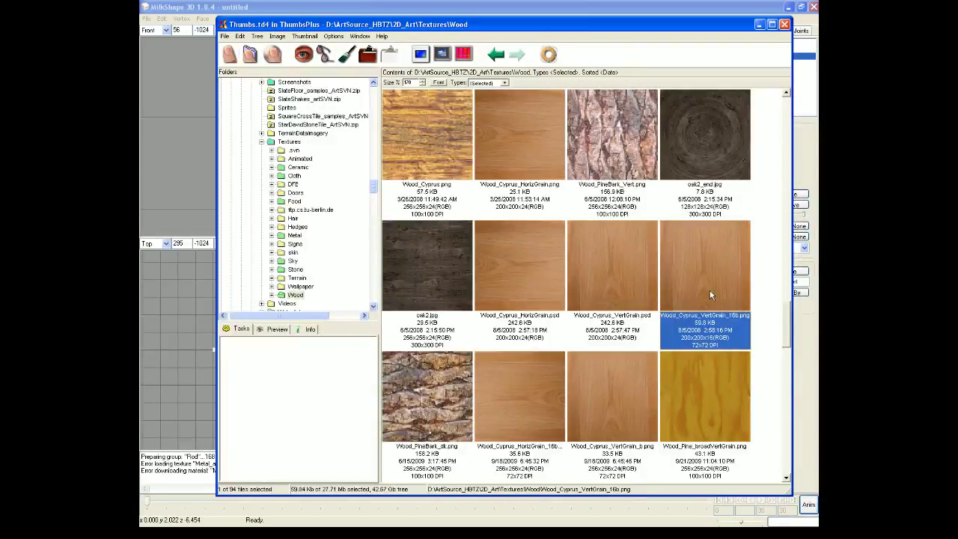
# Copy Wood_Cyprus_VertGrain_b.png's Full Pathname from its ThumbsPlus Properties window
pyautogui.click(619, 405)
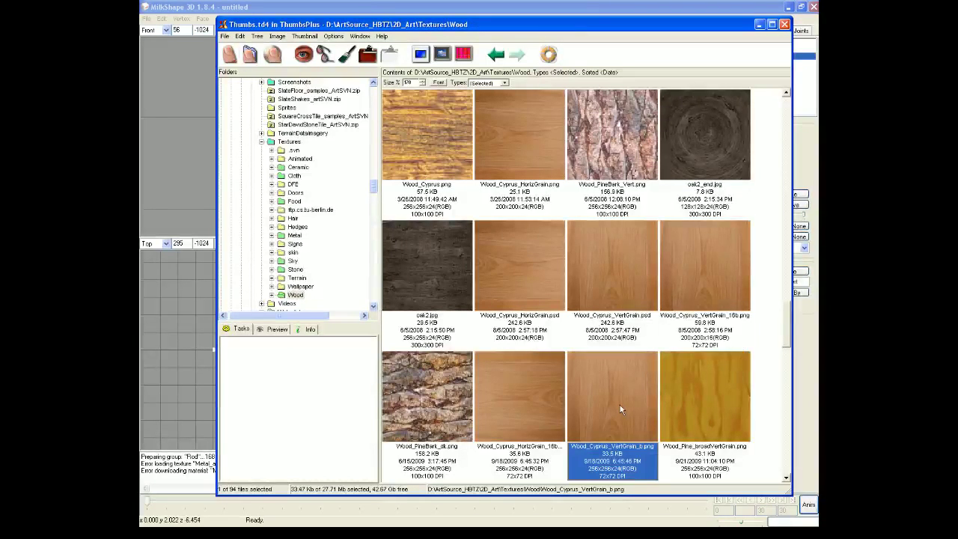
pyautogui.rightClick(619, 404)
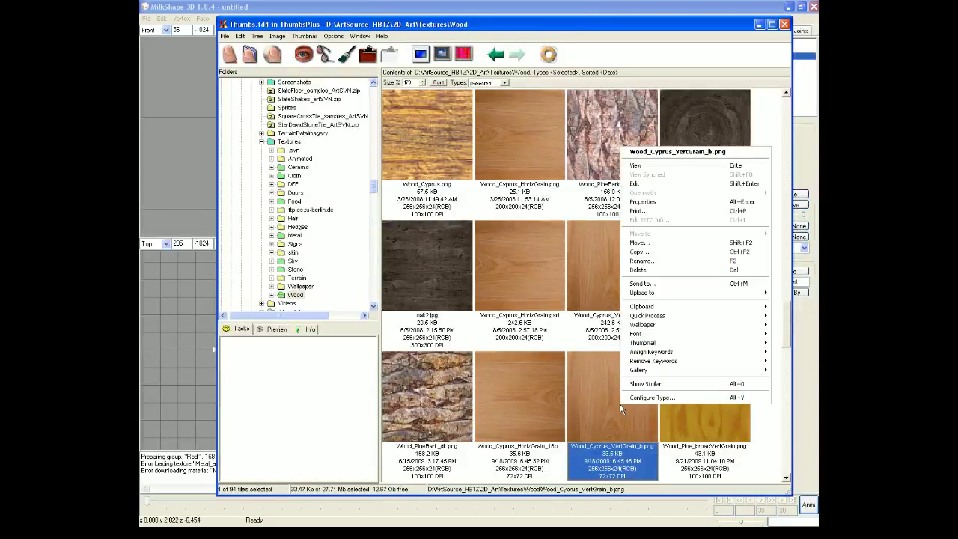
pyautogui.click(705, 203)
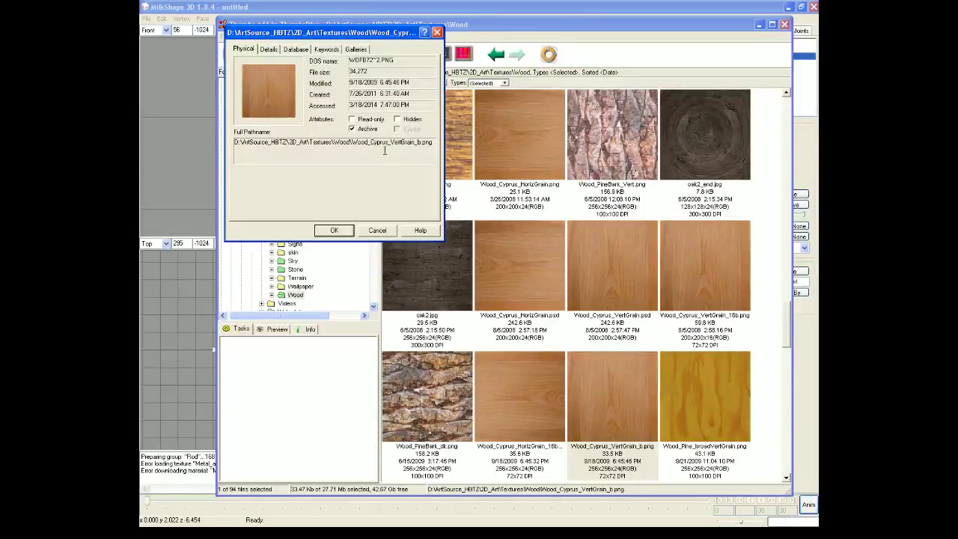
pyautogui.doubleClick(430, 143)
pyautogui.rightClick(294, 144)
pyautogui.click(307, 177)
pyautogui.click(333, 230)
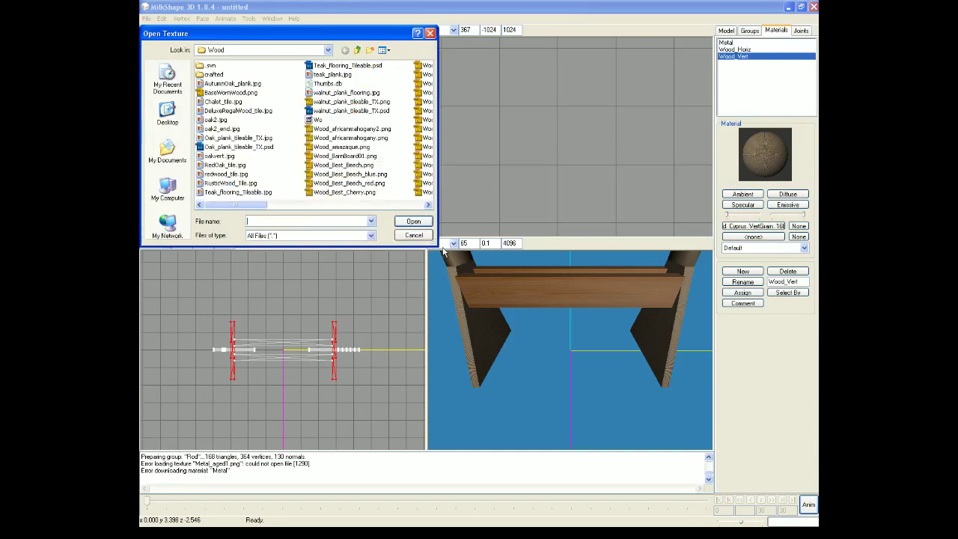
# Load Wood_Cyprus_VertGrain_b.png into Wood_Vert by pasting its copied path
pyautogui.rightClick(302, 223)
pyautogui.click(321, 266)
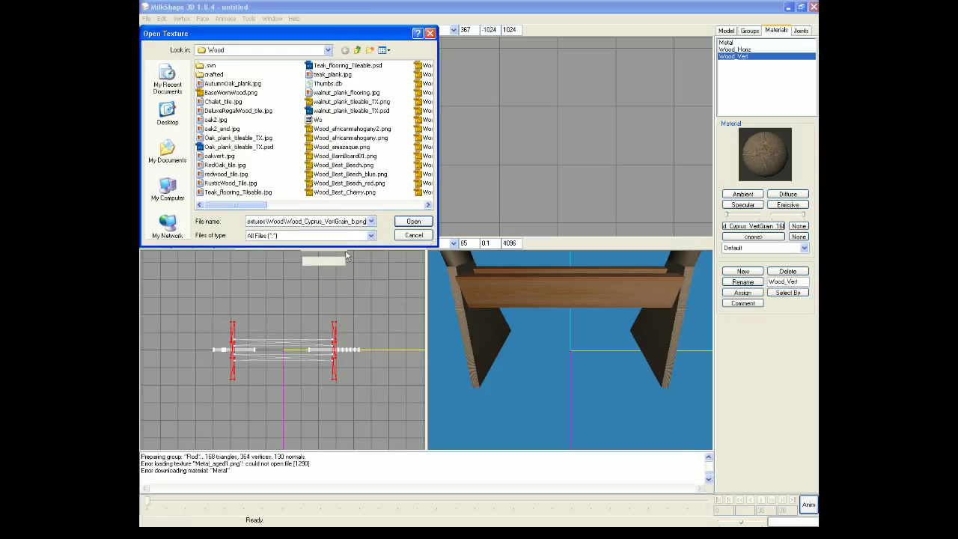
pyautogui.click(405, 224)
pyautogui.moveTo(524, 349); pyautogui.dragTo(547, 340)
# Re-map the end pieces with Cubic tile texture mapping and view the whole lathe
pyautogui.click(248, 19)
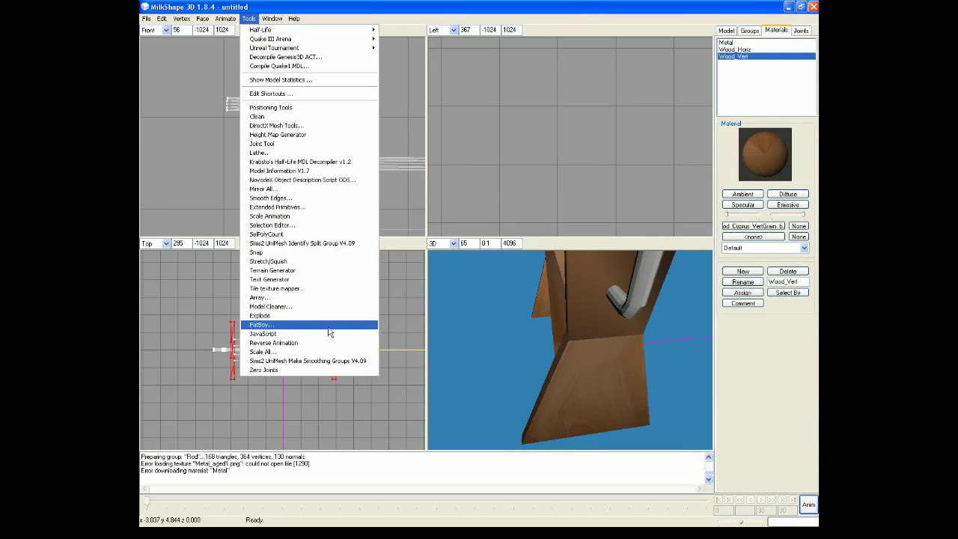
pyautogui.click(307, 288)
pyautogui.click(458, 227)
pyautogui.click(549, 226)
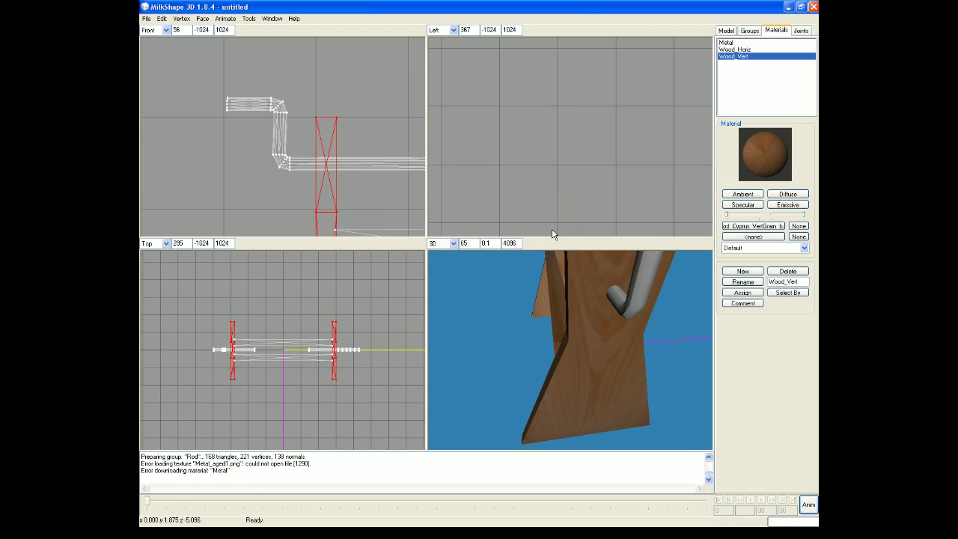
pyautogui.rightClick(575, 342)
pyautogui.click(591, 325)
pyautogui.moveTo(549, 370); pyautogui.dragTo(454, 337)
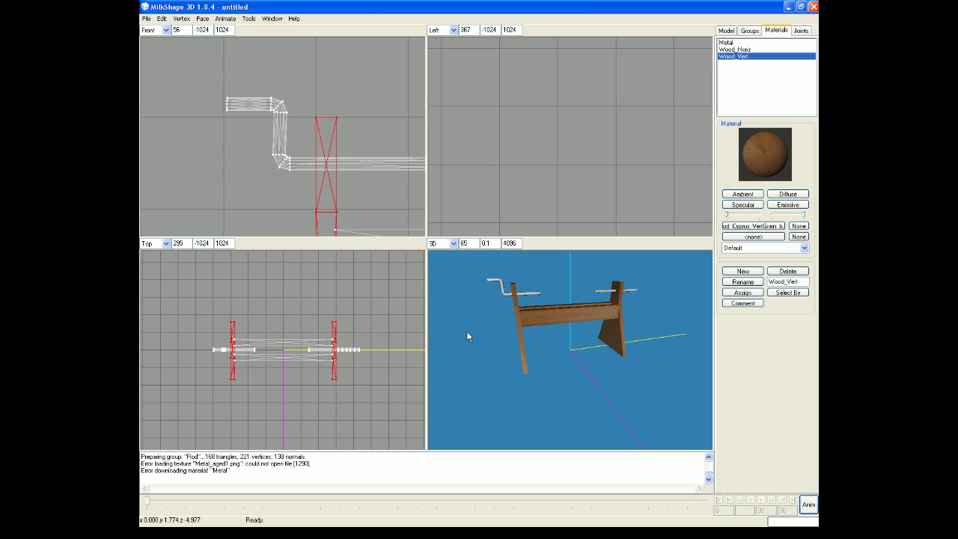
# Save the model as Lathe in the DTS_Models Equipment folder
pyautogui.click(146, 19)
pyautogui.click(161, 58)
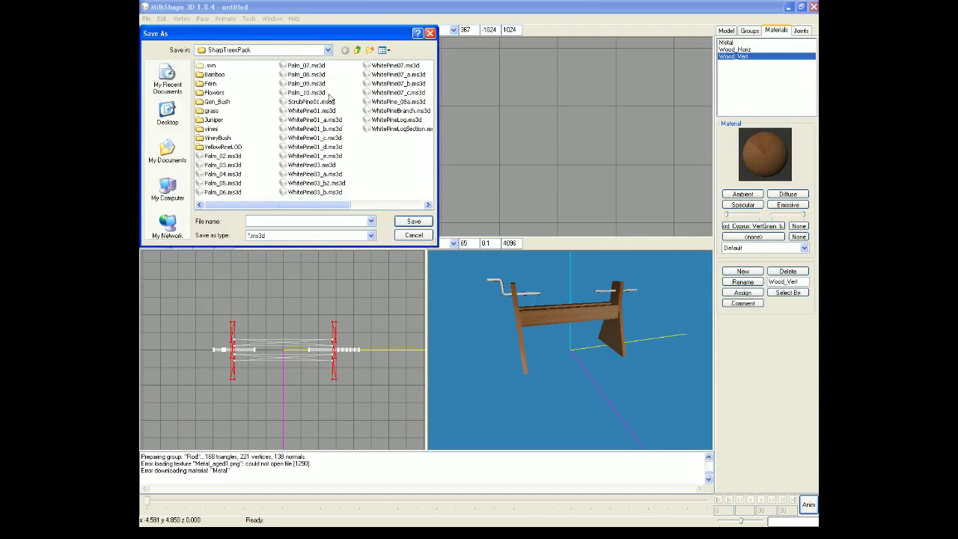
pyautogui.click(356, 53)
pyautogui.click(356, 53)
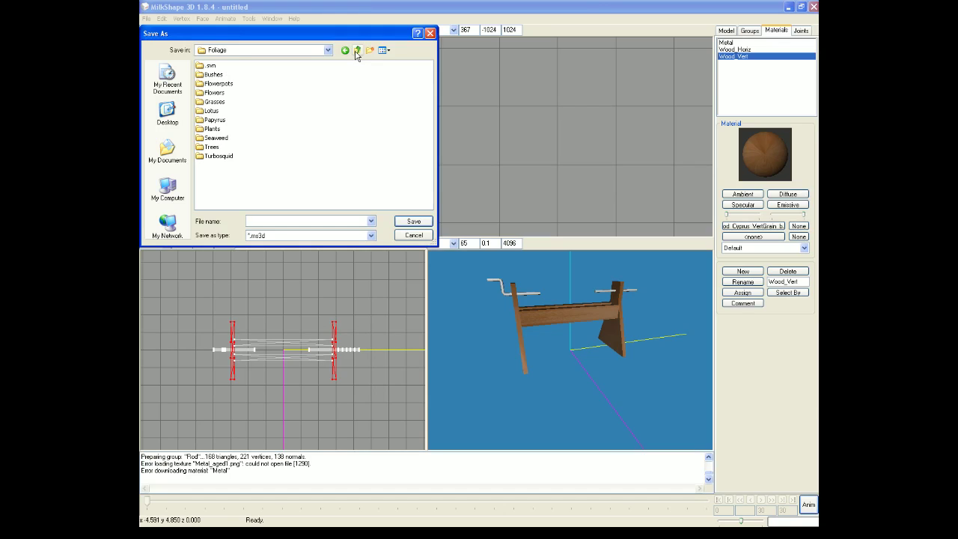
pyautogui.click(357, 51)
pyautogui.click(357, 51)
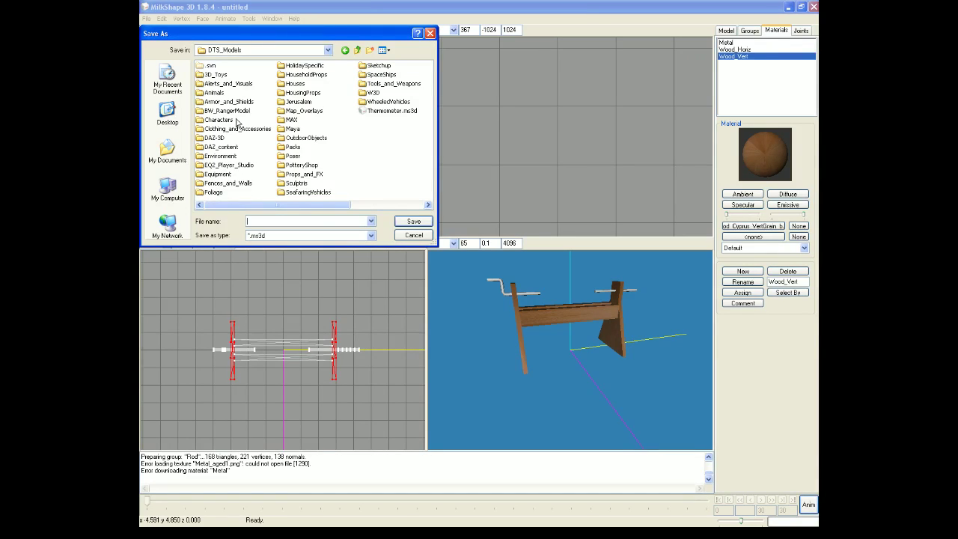
pyautogui.doubleClick(218, 173)
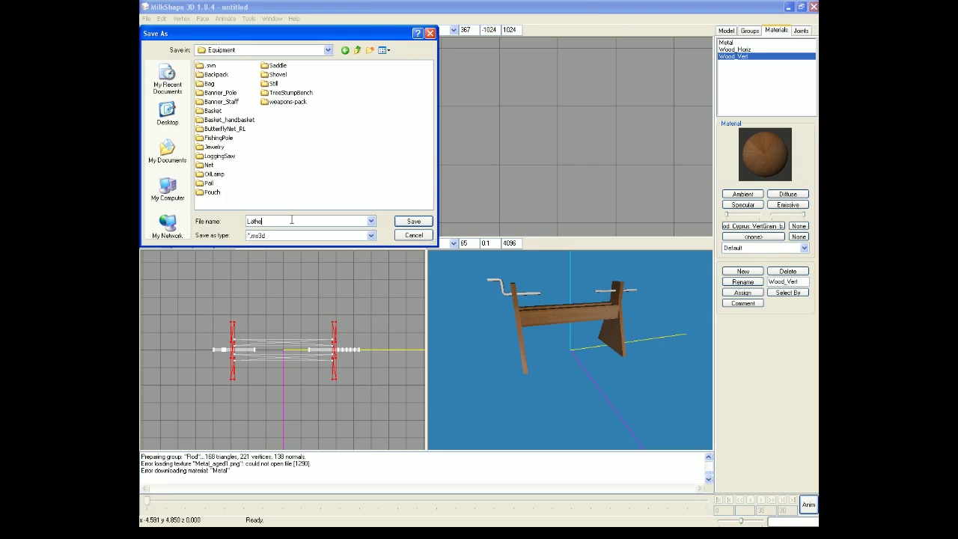
pyautogui.click(419, 221)
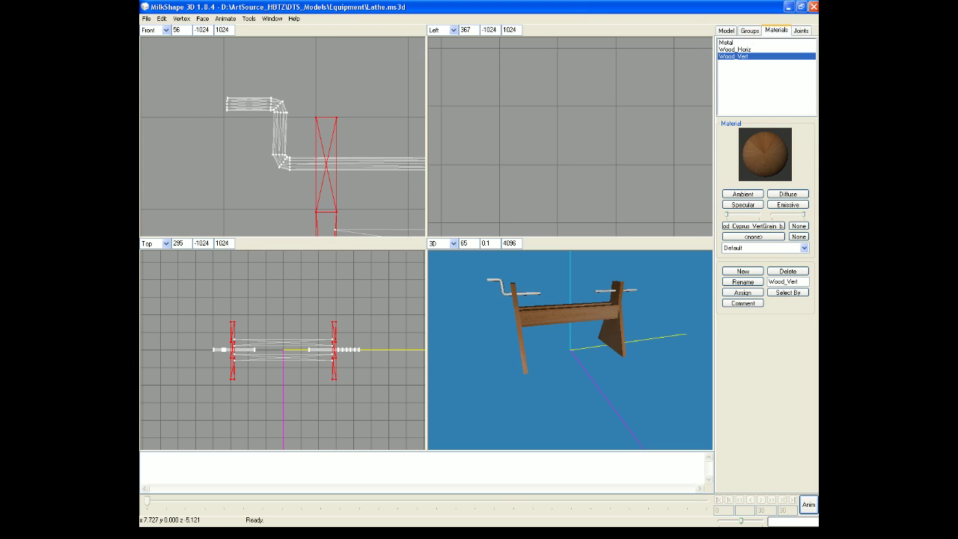
pyautogui.hotkey('alt', 'Tab')
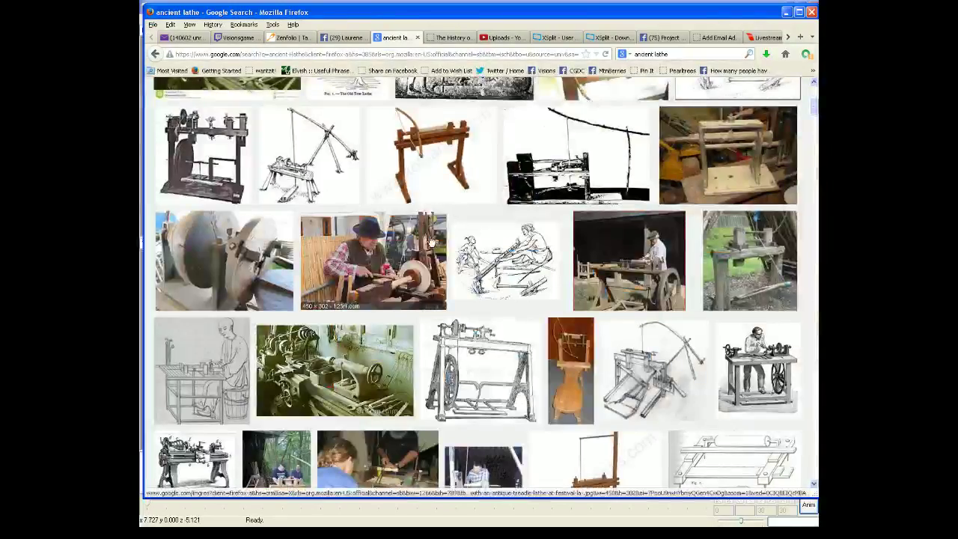
pyautogui.scroll(3, 431, 242)
pyautogui.scroll(3, 431, 242)
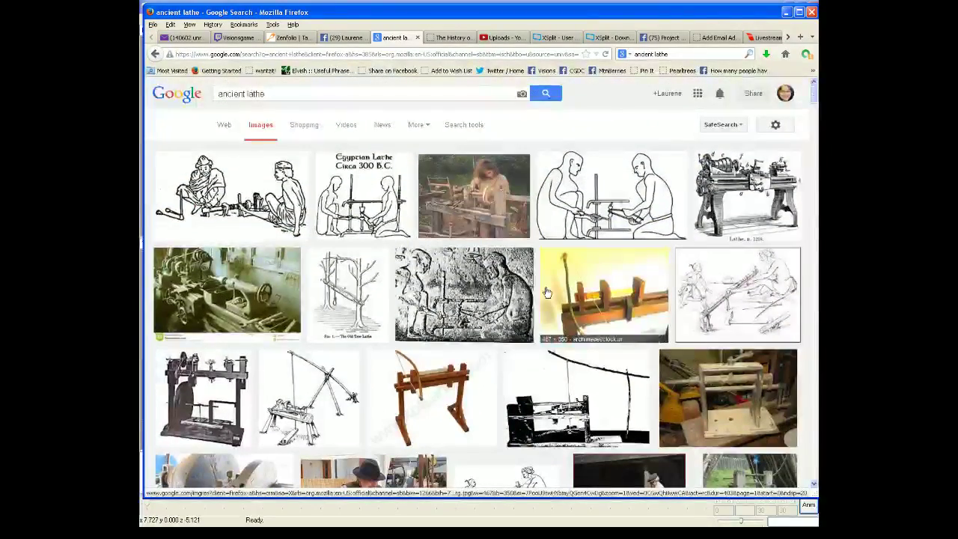
pyautogui.scroll(-5, 547, 291)
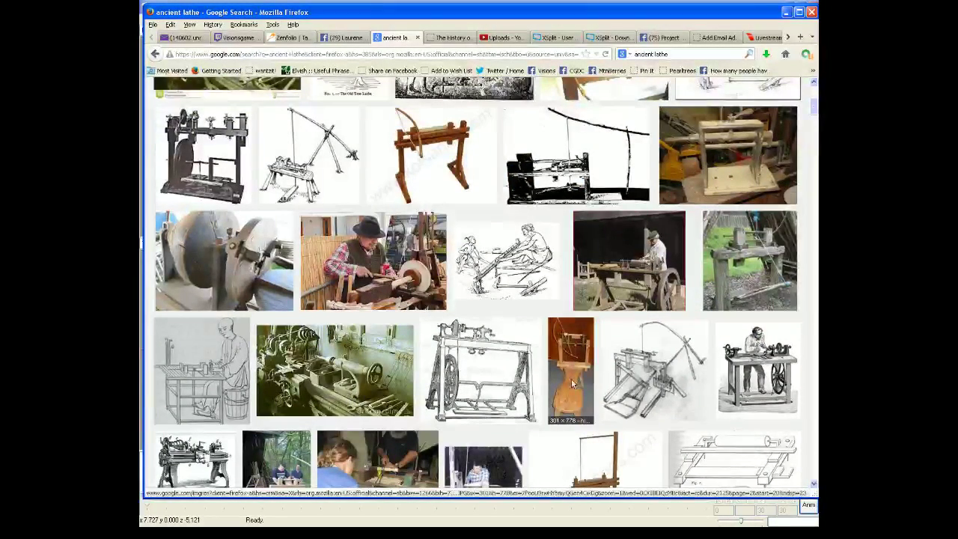
pyautogui.click(571, 378)
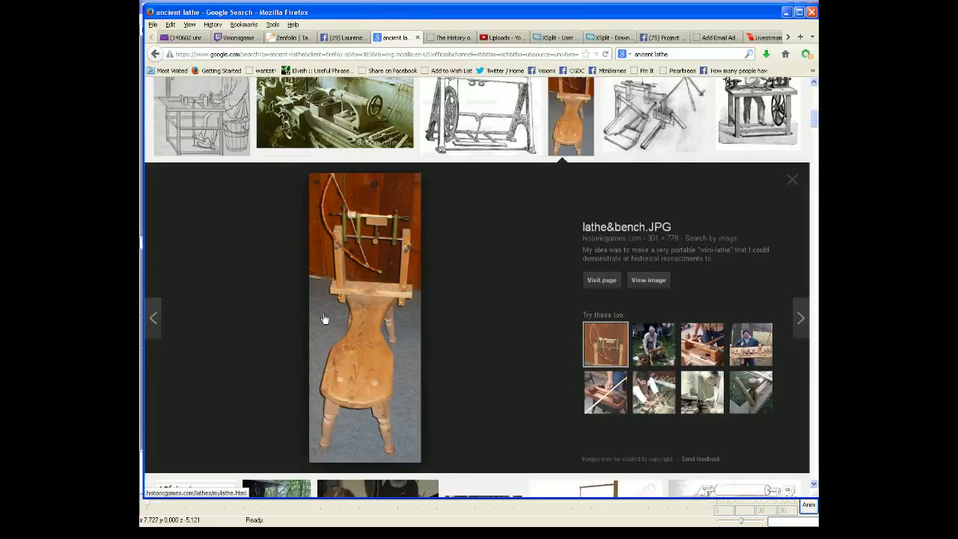
pyautogui.scroll(-2, 361, 233)
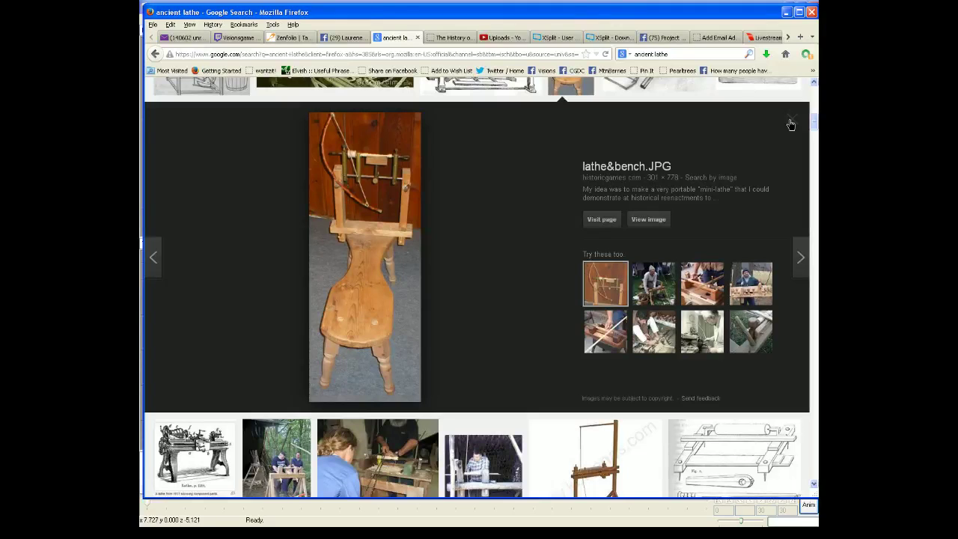
pyautogui.moveTo(785, 137); pyautogui.dragTo(396, 206)
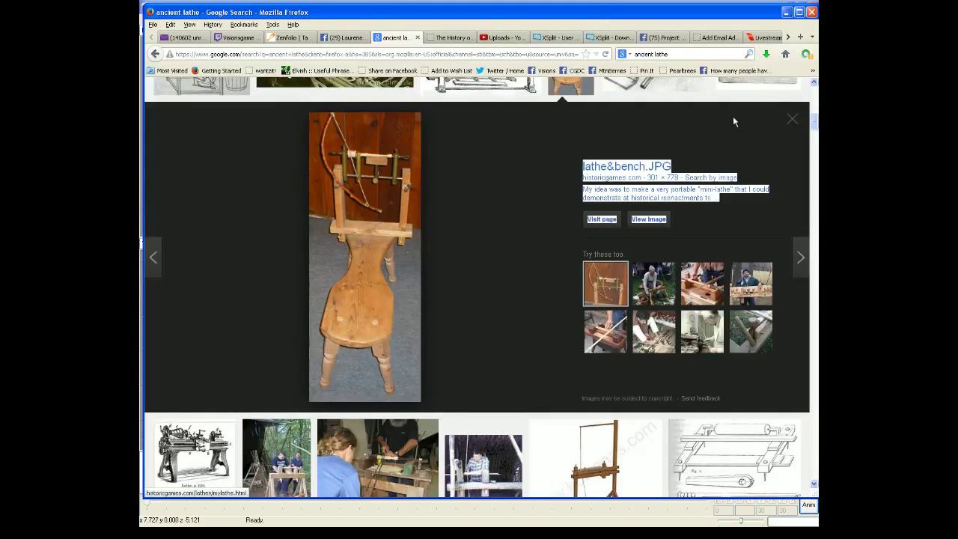
pyautogui.click(796, 123)
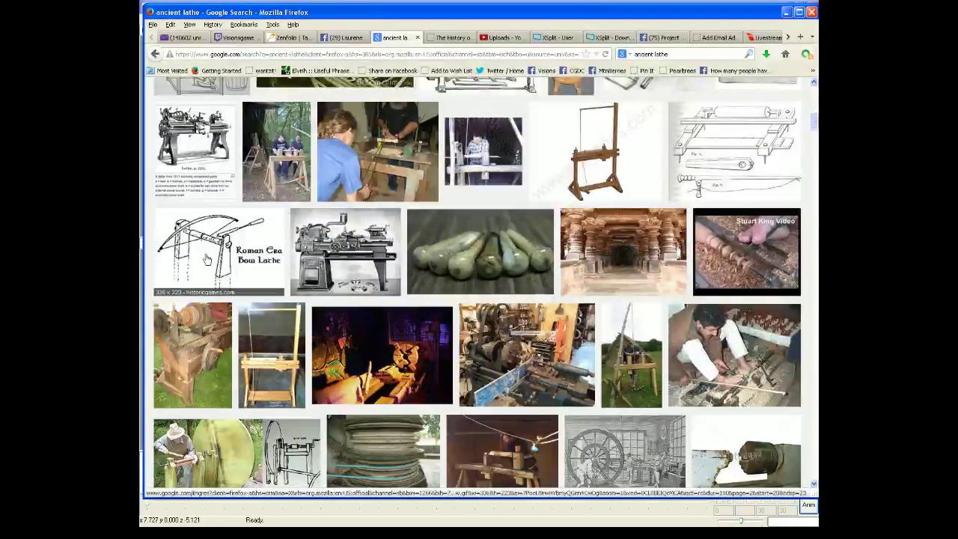
pyautogui.scroll(2, 231, 250)
pyautogui.scroll(5, 231, 250)
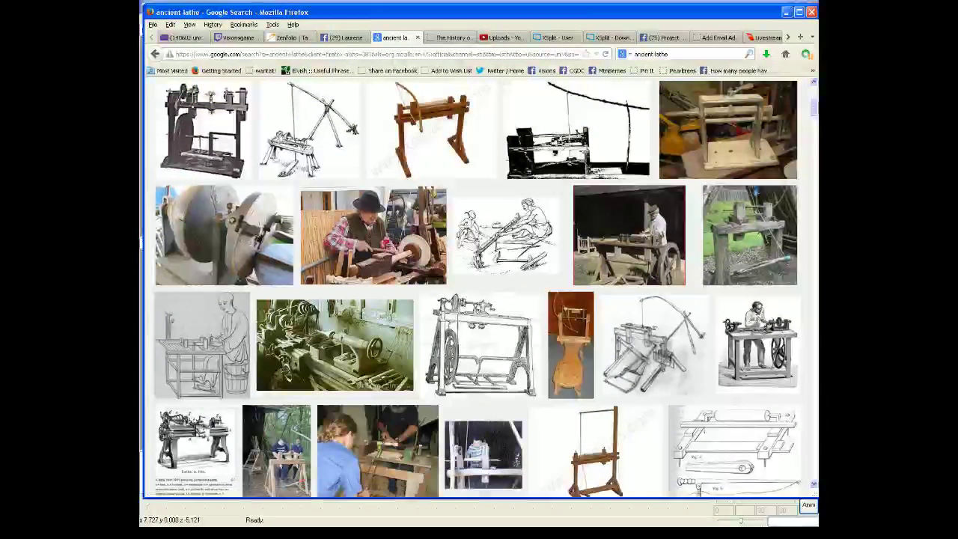
pyautogui.hotkey('alt', 'Tab')
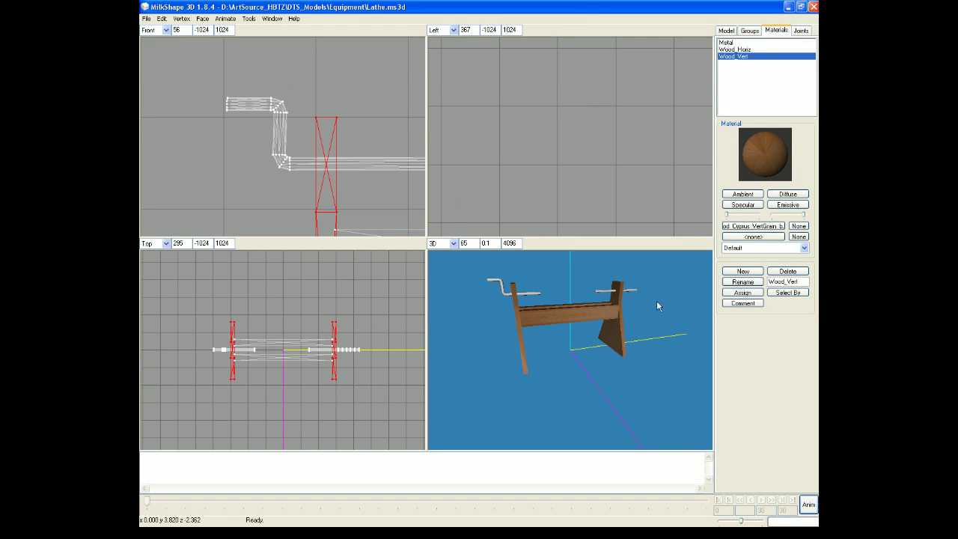
# Select the Handle group and delete the crank handle
pyautogui.moveTo(545, 330)
pyautogui.mouseDown()
pyautogui.moveTo(546, 383)
pyautogui.moveTo(606, 365)
pyautogui.moveTo(538, 322)
pyautogui.mouseUp()
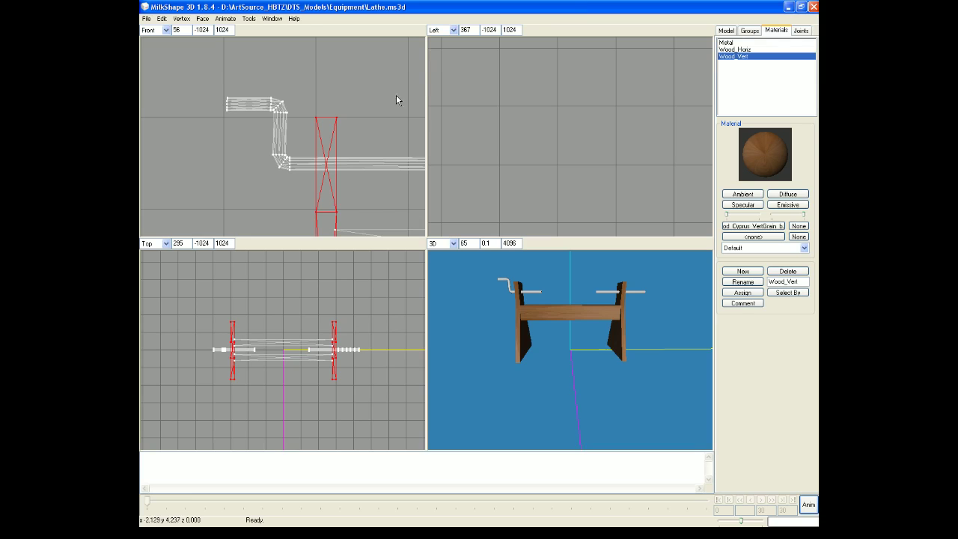
pyautogui.click(745, 31)
pyautogui.click(753, 71)
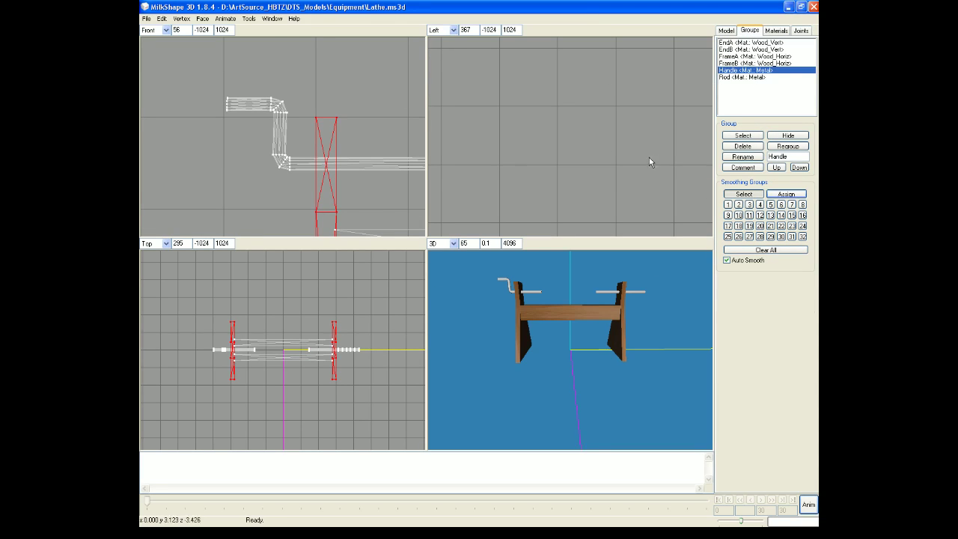
pyautogui.click(752, 137)
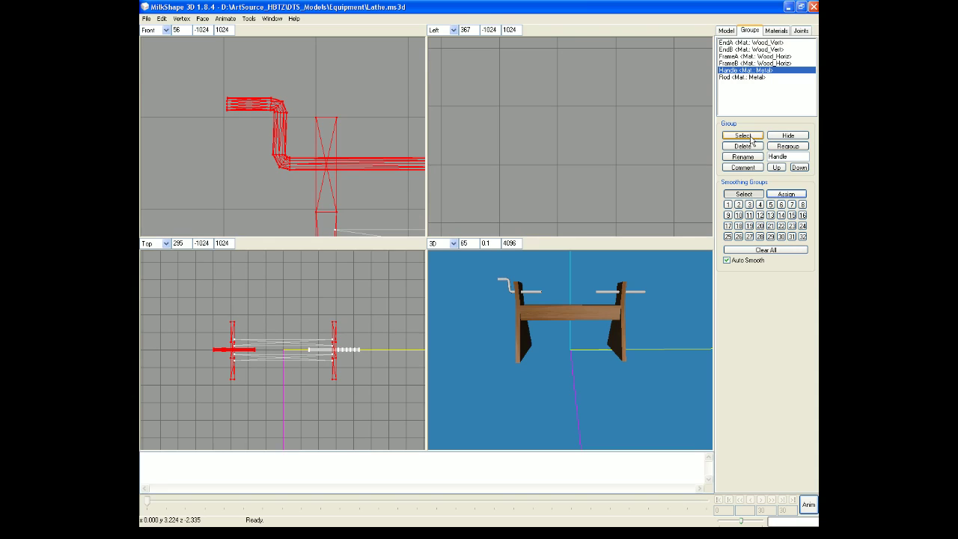
pyautogui.click(751, 148)
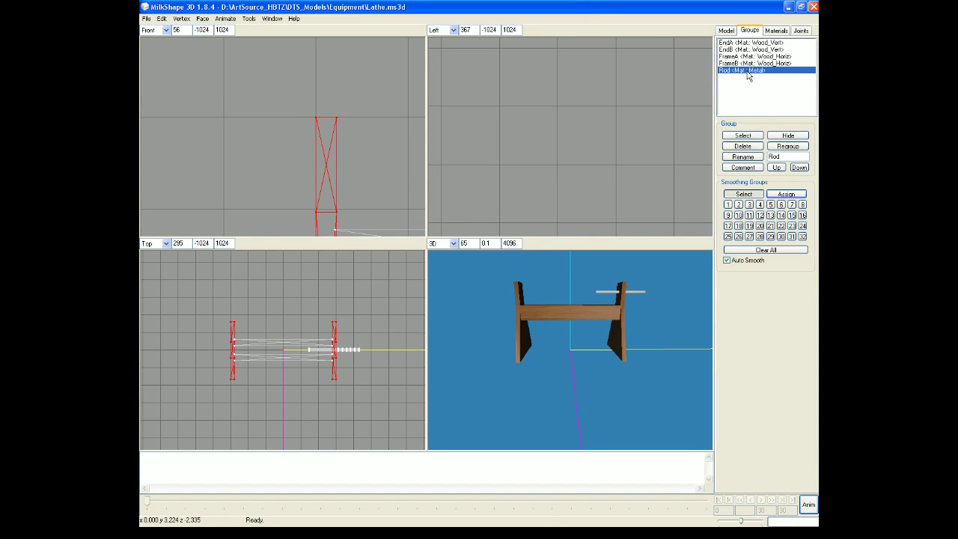
# Duplicate the Rod group and mirror the copy left to right
pyautogui.click(752, 136)
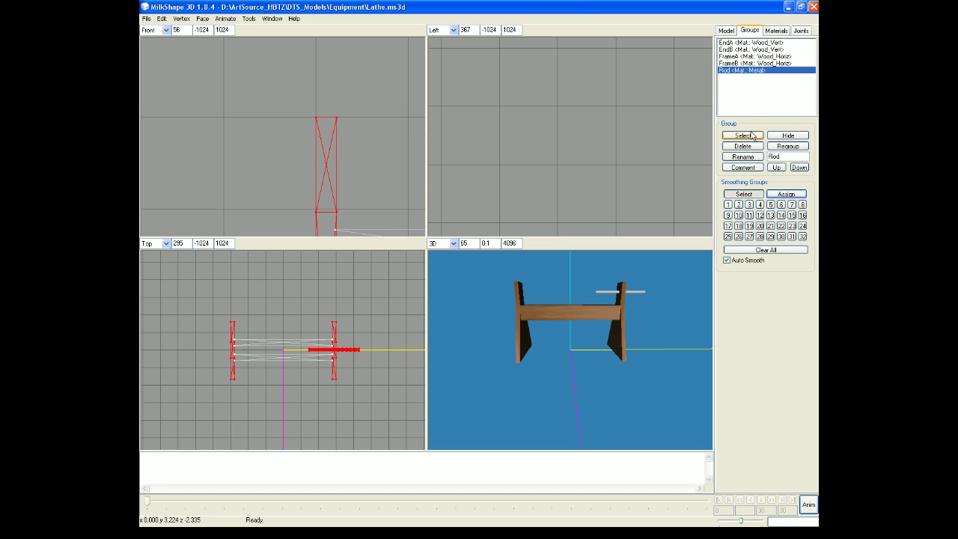
pyautogui.click(162, 19)
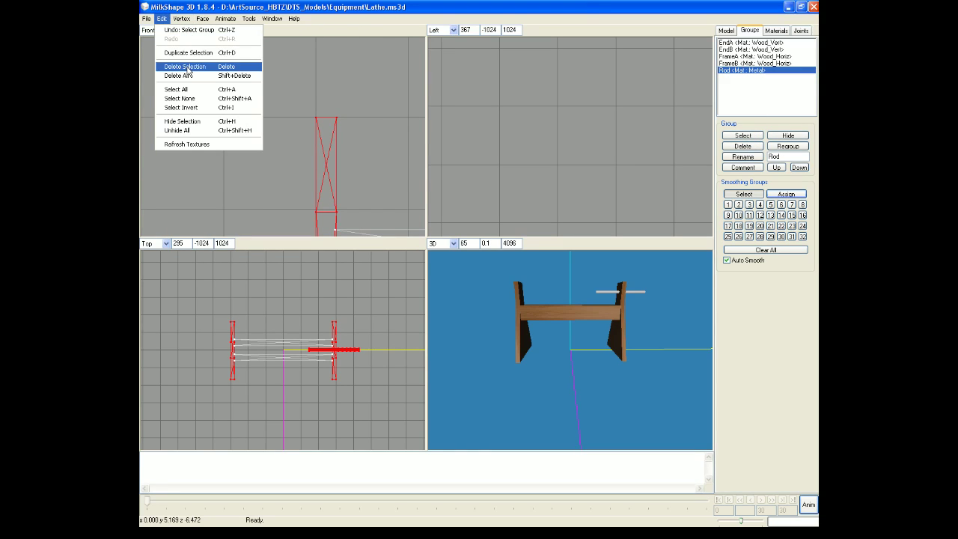
pyautogui.click(190, 54)
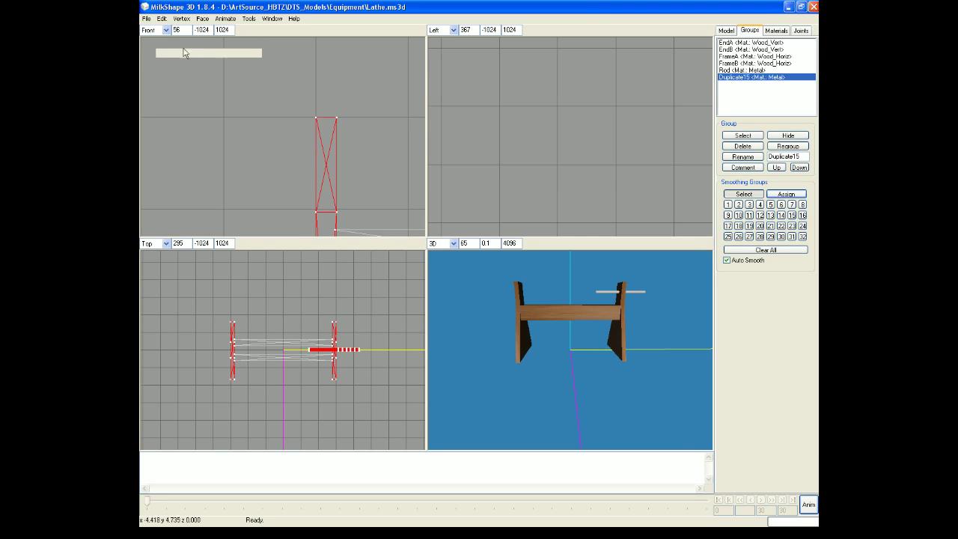
pyautogui.click(164, 19)
pyautogui.moveTo(181, 19)
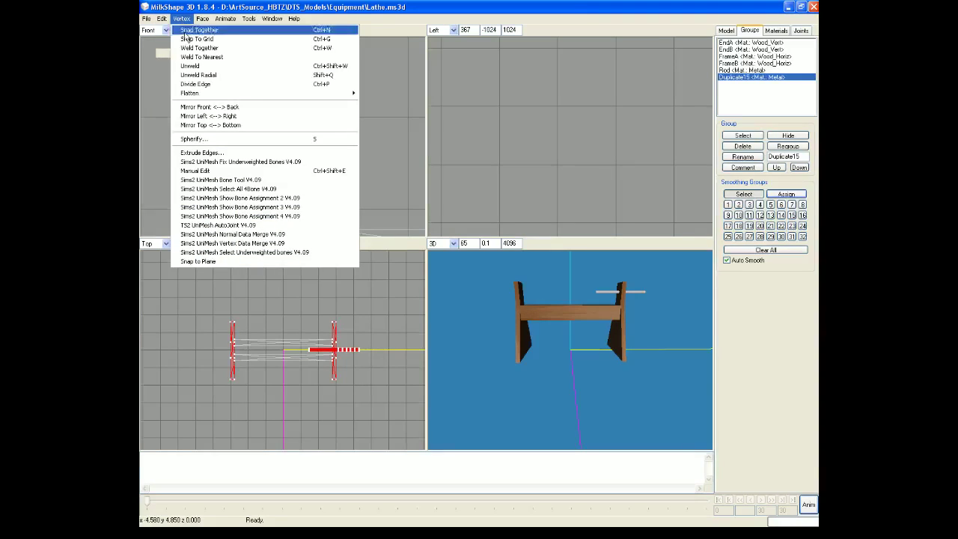
pyautogui.click(199, 117)
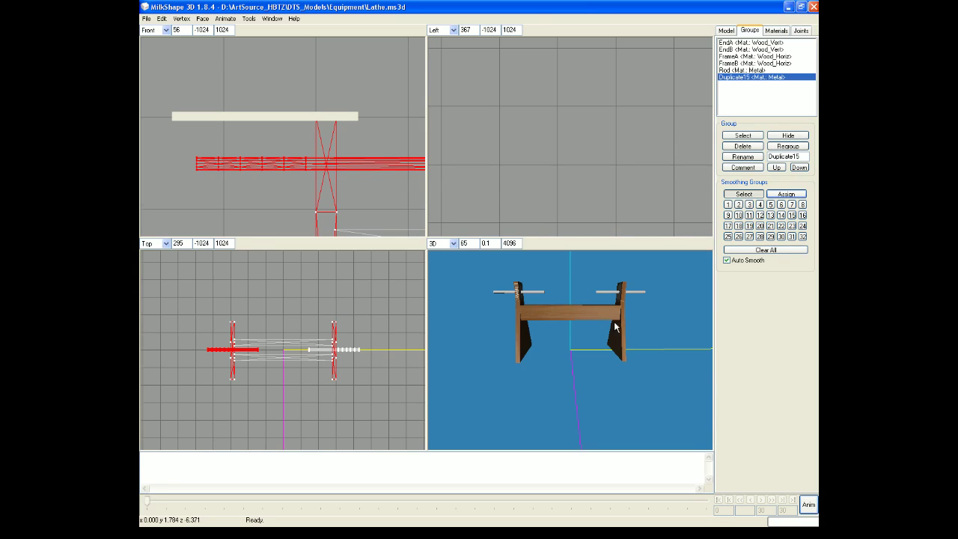
# Undo the mirror and the duplication, then clear the selection
pyautogui.click(162, 19)
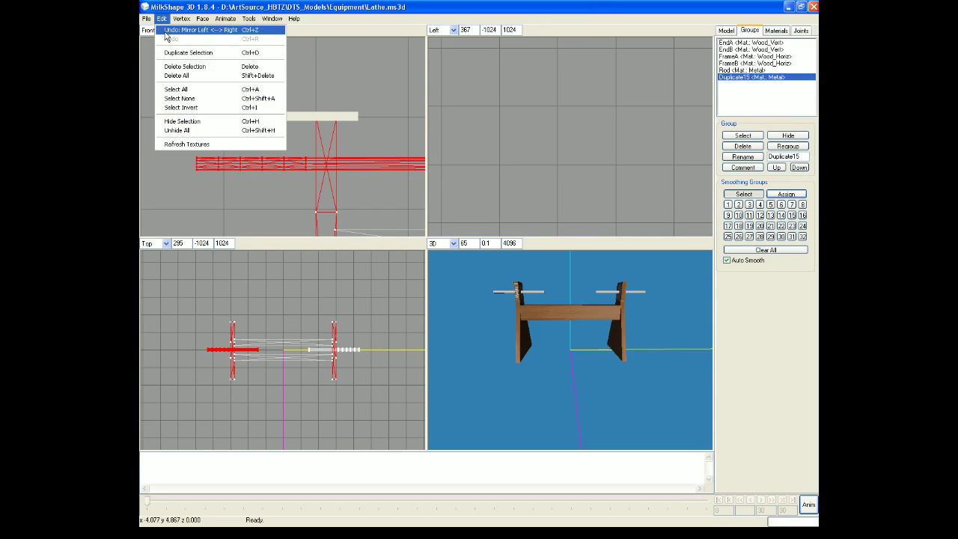
pyautogui.click(166, 30)
pyautogui.click(162, 19)
pyautogui.click(166, 31)
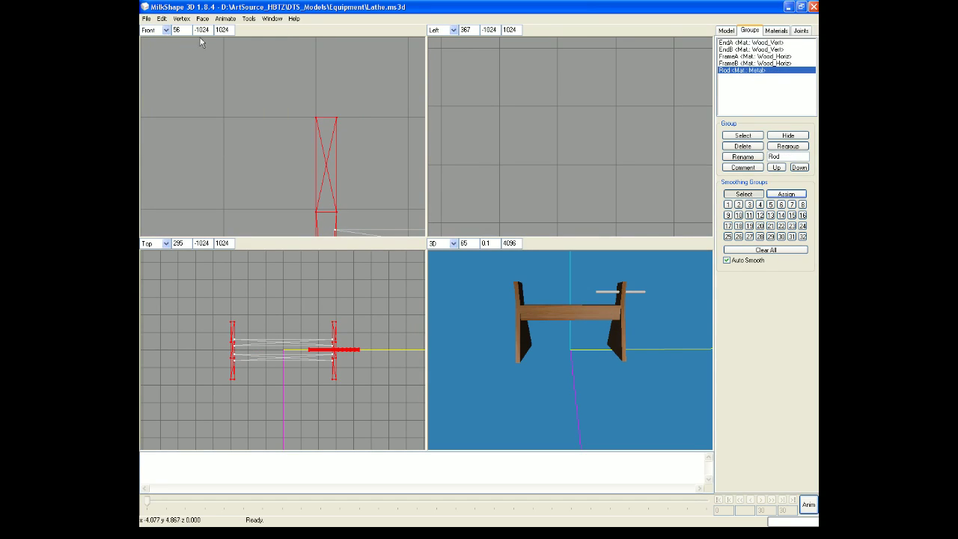
pyautogui.click(229, 86)
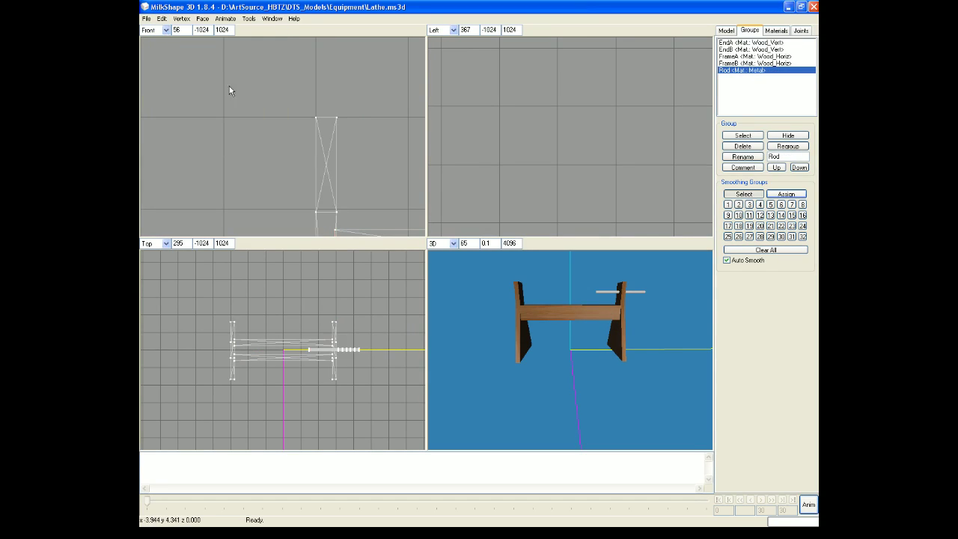
# Reselect the Rod, duplicate it again and apply Mirror Left <--> Right to the copy
pyautogui.click(751, 137)
pyautogui.click(162, 18)
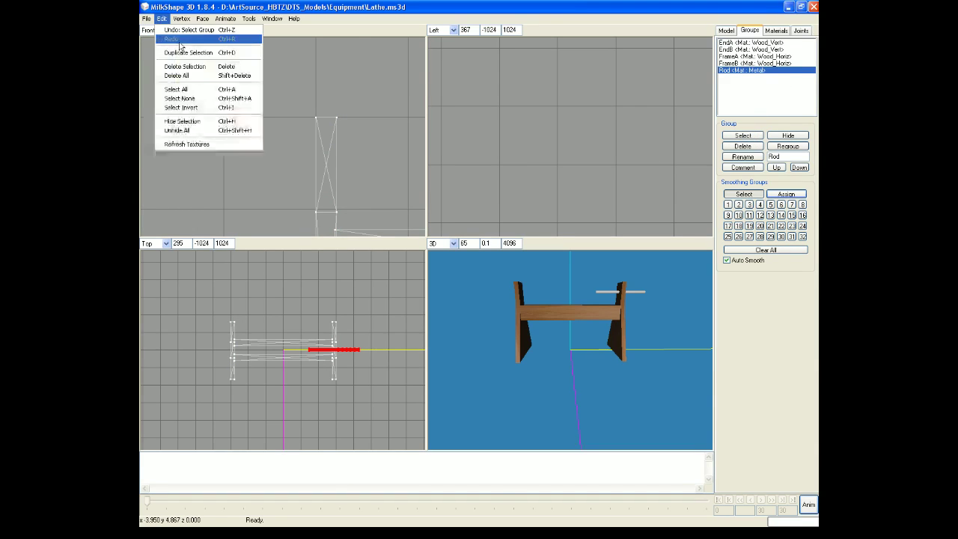
pyautogui.click(179, 54)
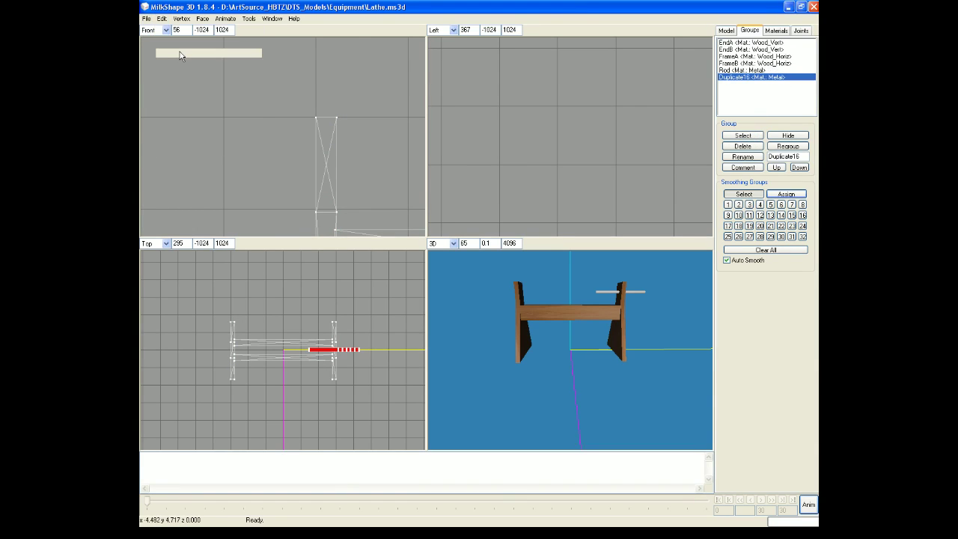
pyautogui.click(202, 19)
pyautogui.moveTo(182, 19)
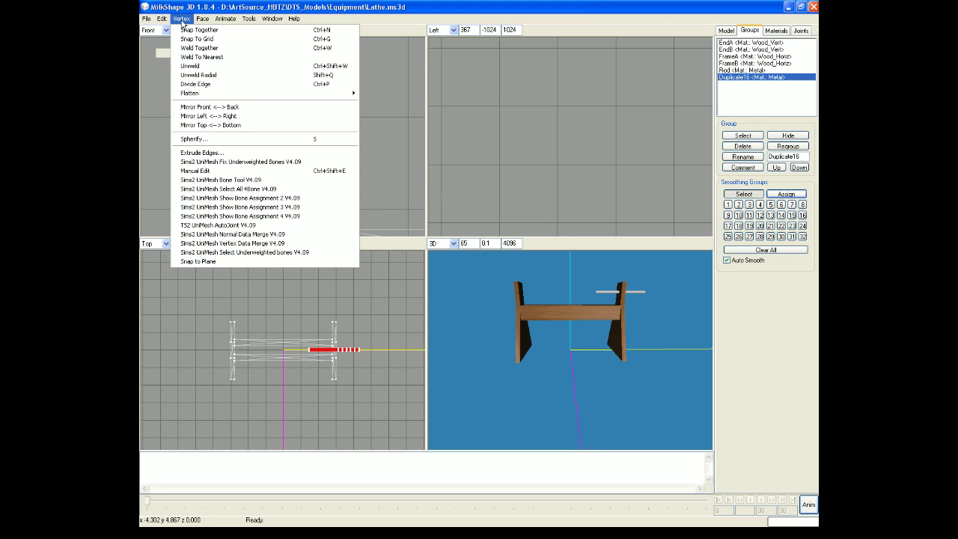
pyautogui.click(234, 116)
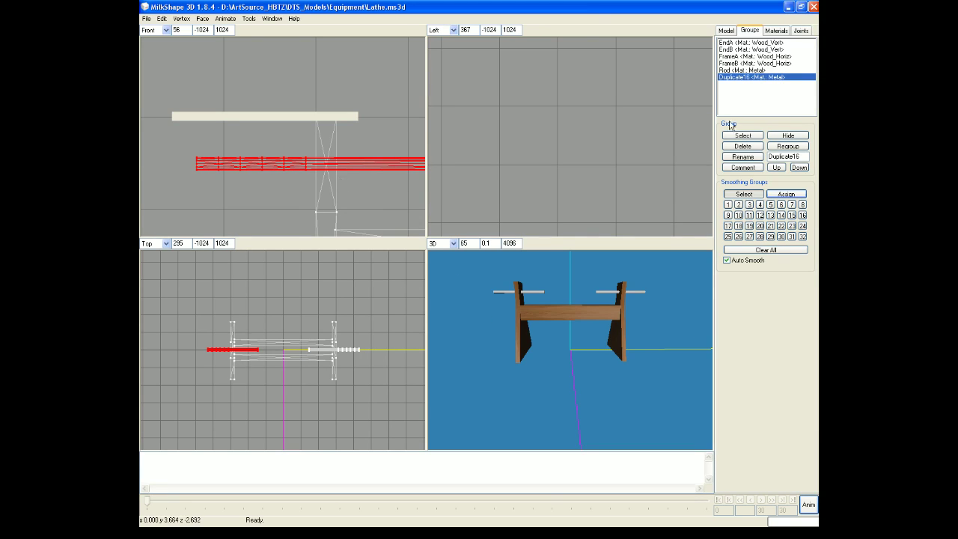
pyautogui.click(723, 31)
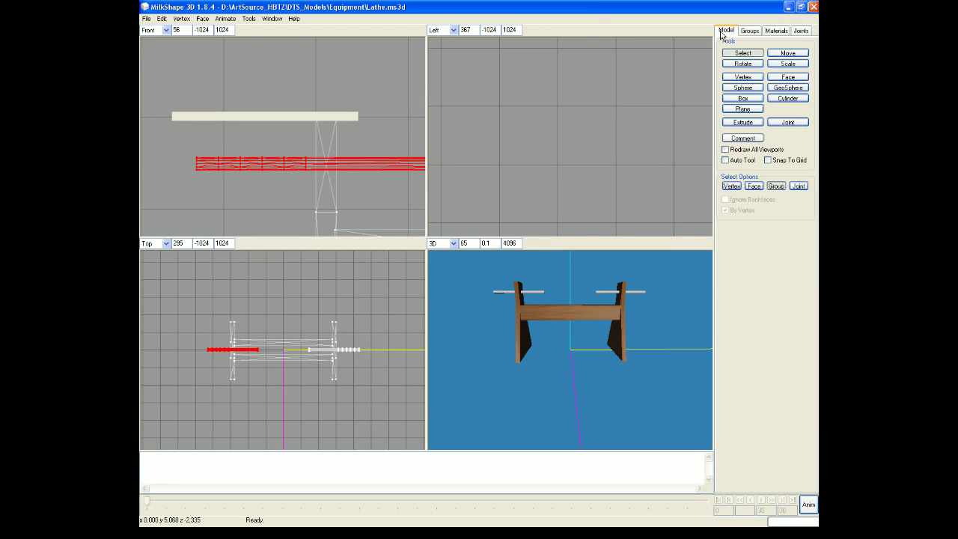
# In vertex mode, marquee-select the rod copy's left-end vertices and slide them slightly right
pyautogui.click(732, 187)
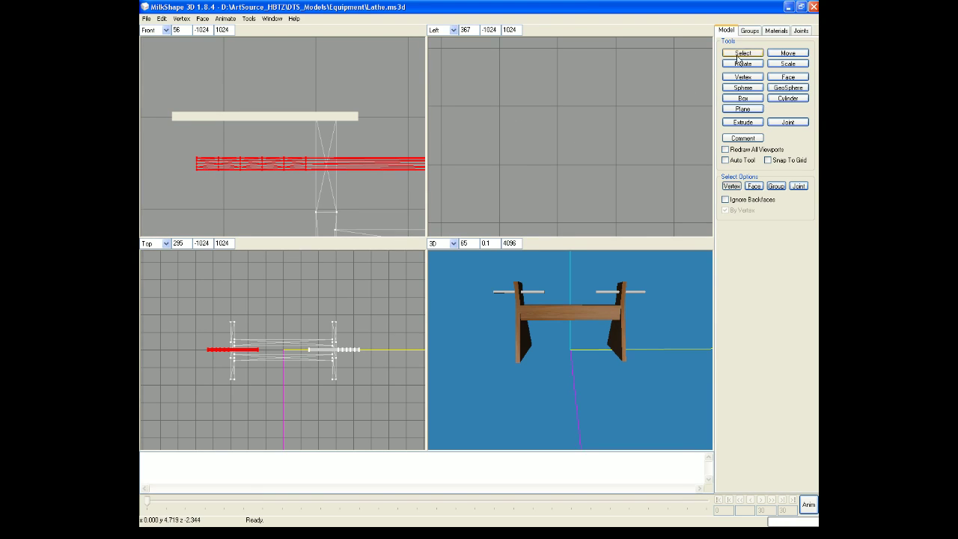
pyautogui.moveTo(178, 148); pyautogui.dragTo(264, 202)
pyautogui.click(785, 54)
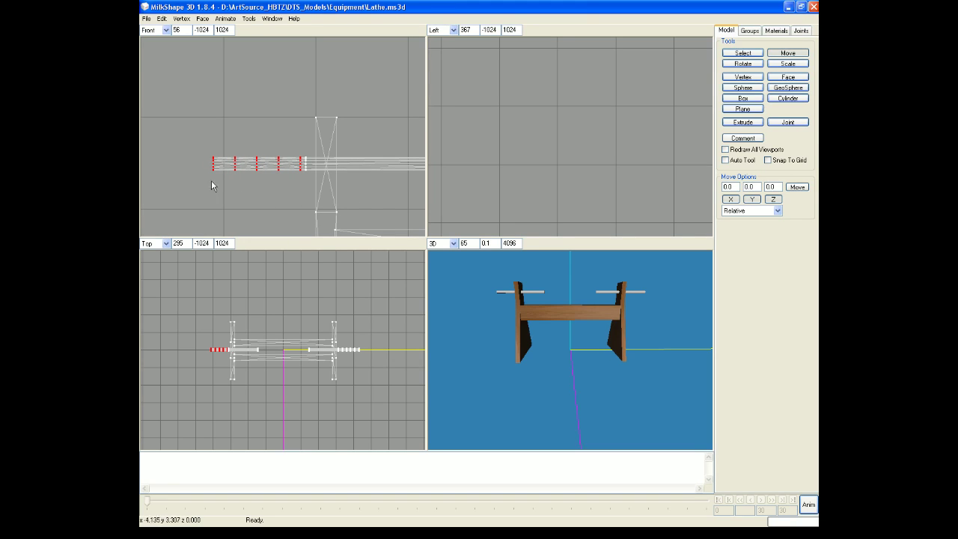
pyautogui.click(742, 52)
pyautogui.moveTo(199, 147); pyautogui.dragTo(284, 187)
pyautogui.click(787, 53)
pyautogui.moveTo(177, 177); pyautogui.dragTo(192, 176)
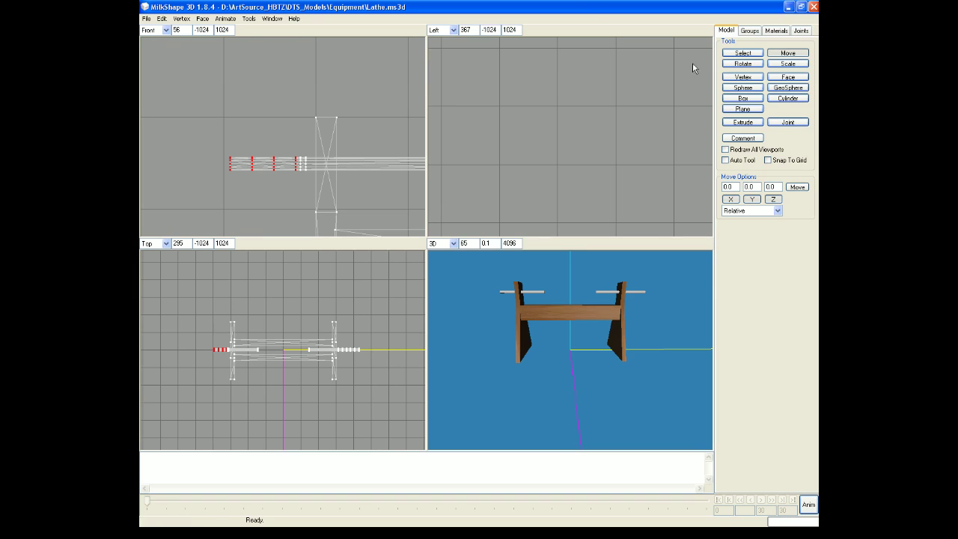
# Select further left-end and tip vertices and shift them right in small steps
pyautogui.click(728, 52)
pyautogui.moveTo(214, 143); pyautogui.dragTo(262, 194)
pyautogui.click(787, 54)
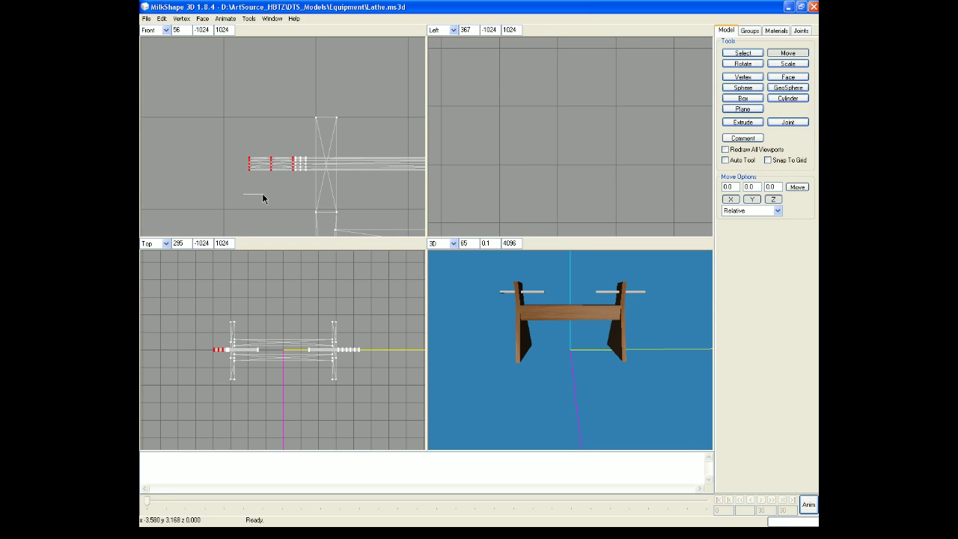
pyautogui.click(741, 55)
pyautogui.moveTo(268, 176); pyautogui.dragTo(270, 177)
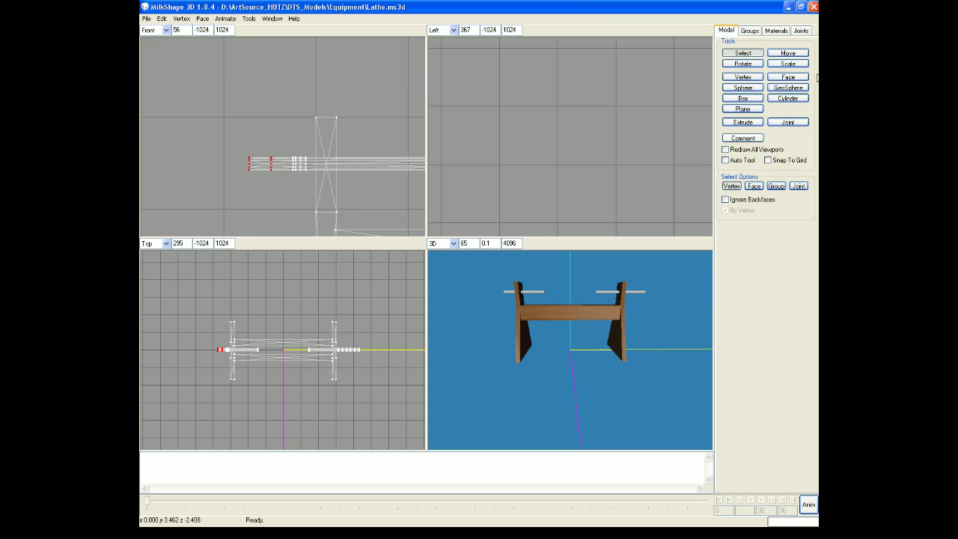
pyautogui.click(787, 53)
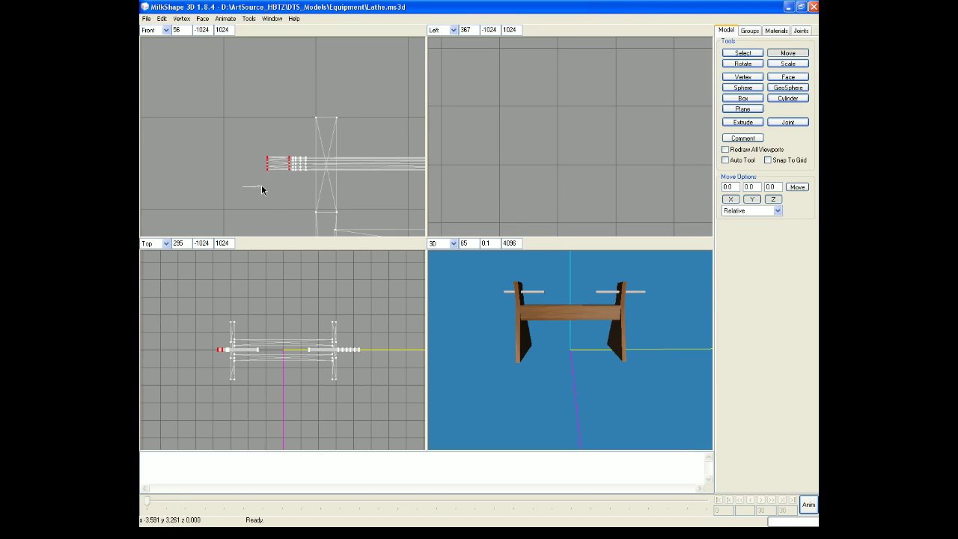
pyautogui.moveTo(261, 190); pyautogui.dragTo(263, 189)
# Reselect the leftmost tip vertex cluster and nudge it right to shorten the rod
pyautogui.click(742, 52)
pyautogui.moveTo(256, 154); pyautogui.dragTo(249, 191)
pyautogui.click(788, 52)
pyautogui.click(753, 54)
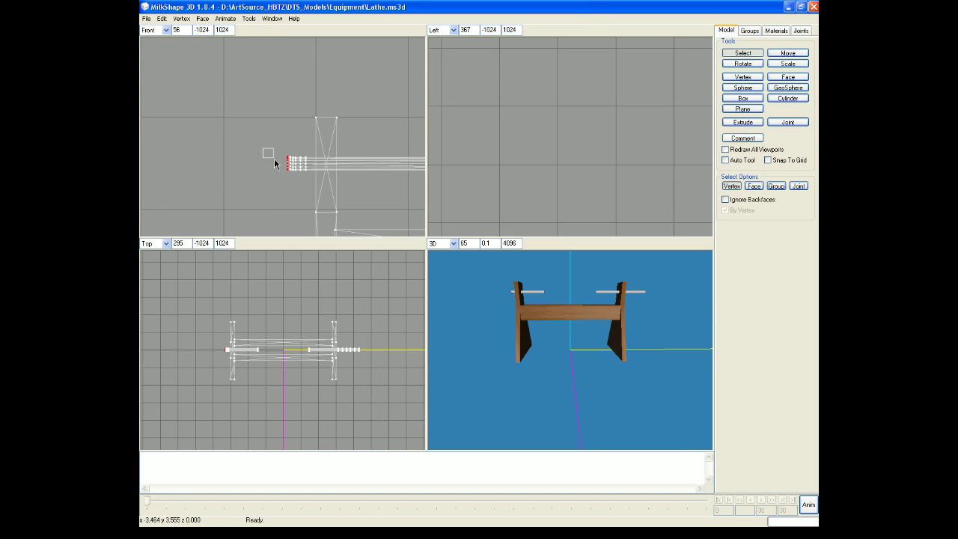
pyautogui.click(793, 53)
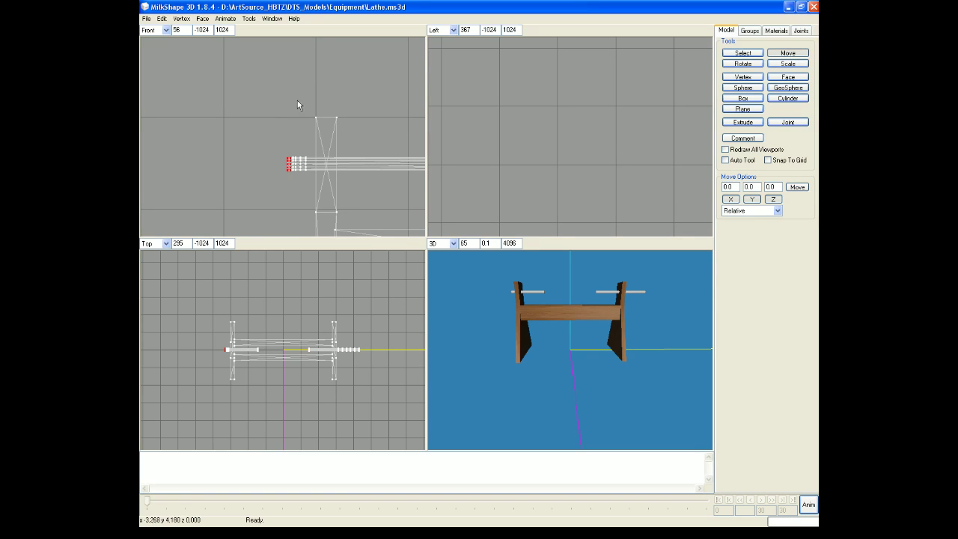
pyautogui.click(745, 54)
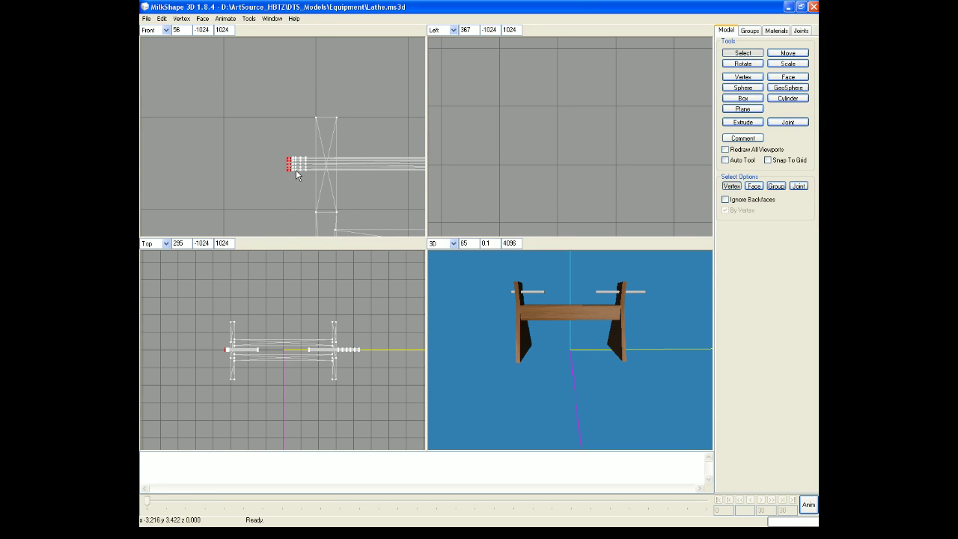
pyautogui.click(783, 54)
pyautogui.moveTo(291, 194); pyautogui.dragTo(292, 194)
pyautogui.click(739, 53)
pyautogui.moveTo(278, 152); pyautogui.dragTo(274, 191)
pyautogui.click(787, 52)
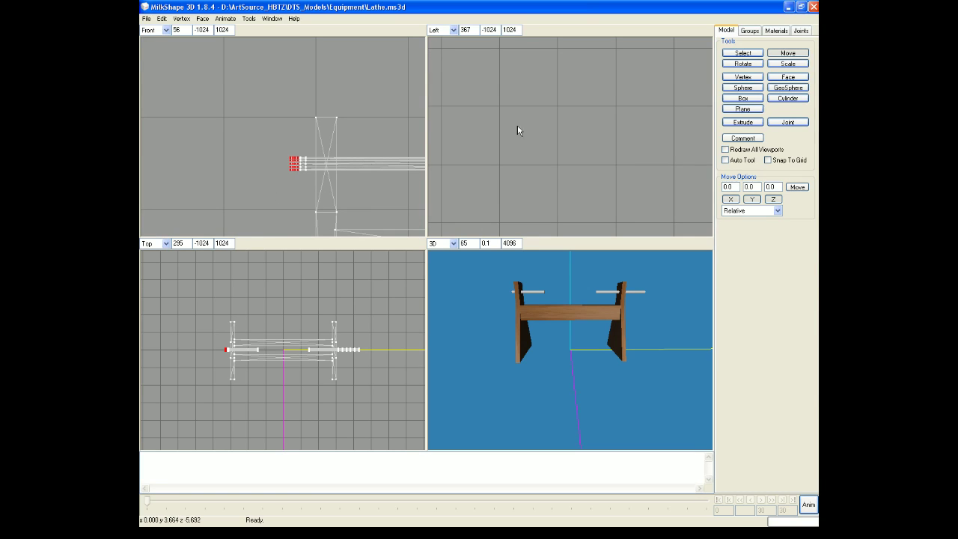
# Select the tip's top vertices and raise them upward
pyautogui.click(743, 52)
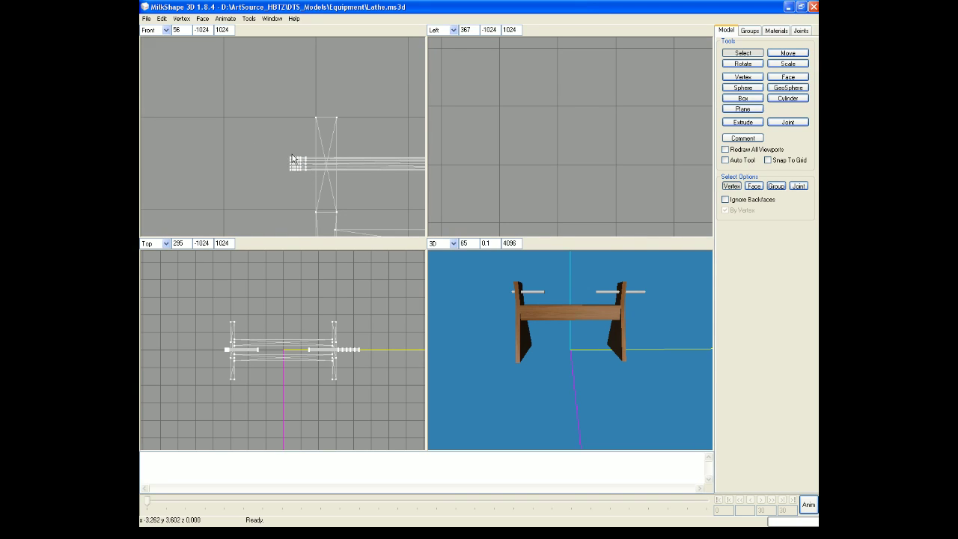
pyautogui.moveTo(292, 155); pyautogui.dragTo(301, 162)
pyautogui.click(788, 52)
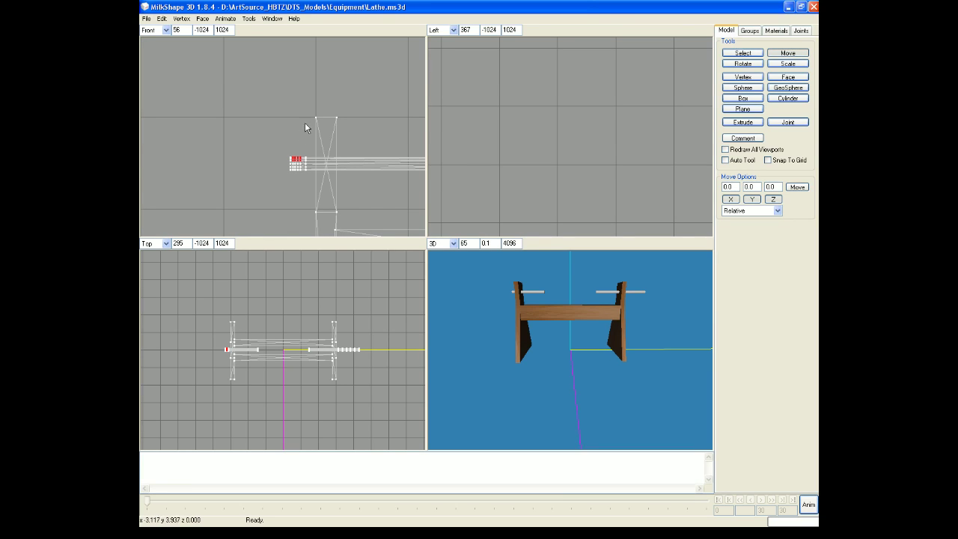
pyautogui.moveTo(303, 127); pyautogui.dragTo(303, 122)
pyautogui.click(726, 53)
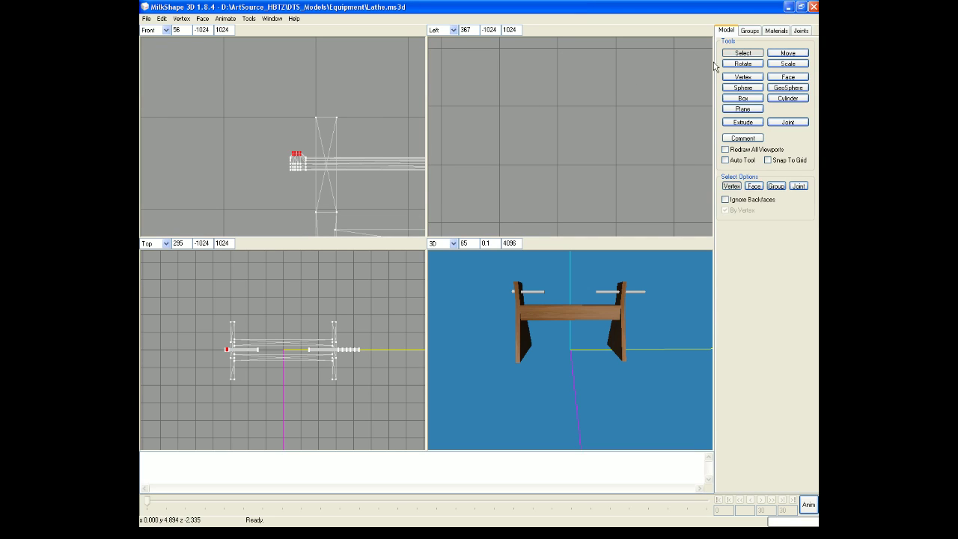
pyautogui.click(299, 157)
pyautogui.click(788, 53)
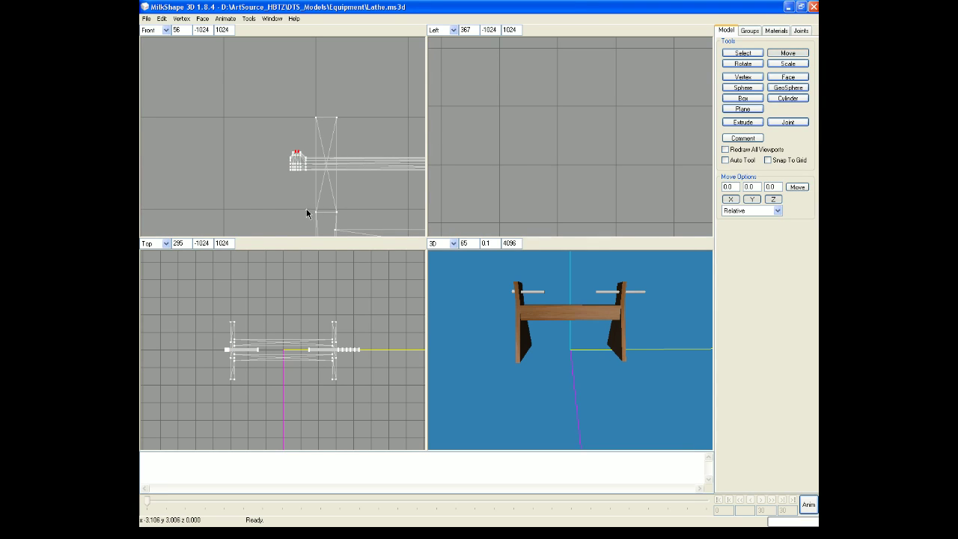
pyautogui.moveTo(306, 212); pyautogui.dragTo(306, 211)
pyautogui.moveTo(305, 206); pyautogui.dragTo(307, 205)
# Pull the tip's bottom vertices down, then undo the stray move
pyautogui.click(743, 53)
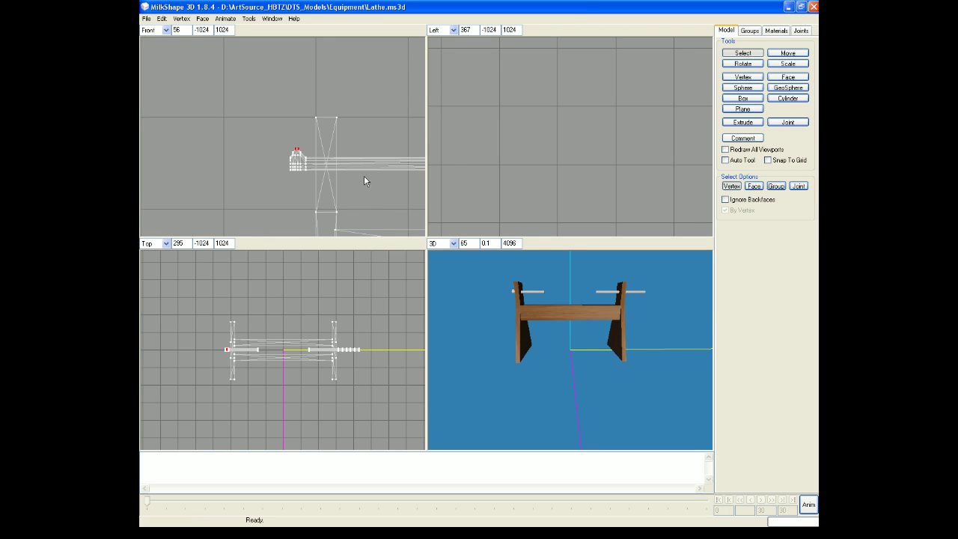
pyautogui.click(298, 170)
pyautogui.click(788, 53)
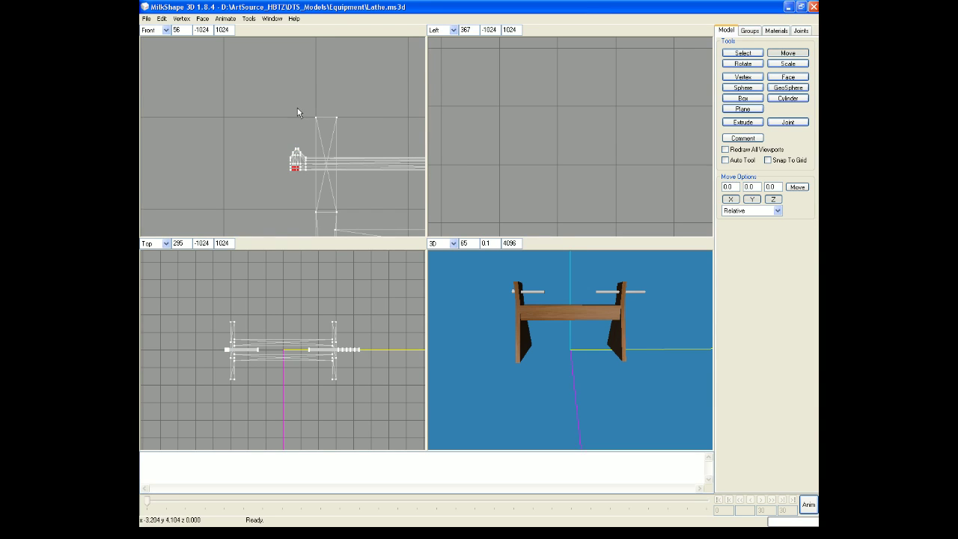
pyautogui.moveTo(297, 108); pyautogui.dragTo(297, 114)
pyautogui.click(162, 18)
pyautogui.click(169, 30)
# Lower the knob's bottom row of vertices to round out the rod tip
pyautogui.click(739, 53)
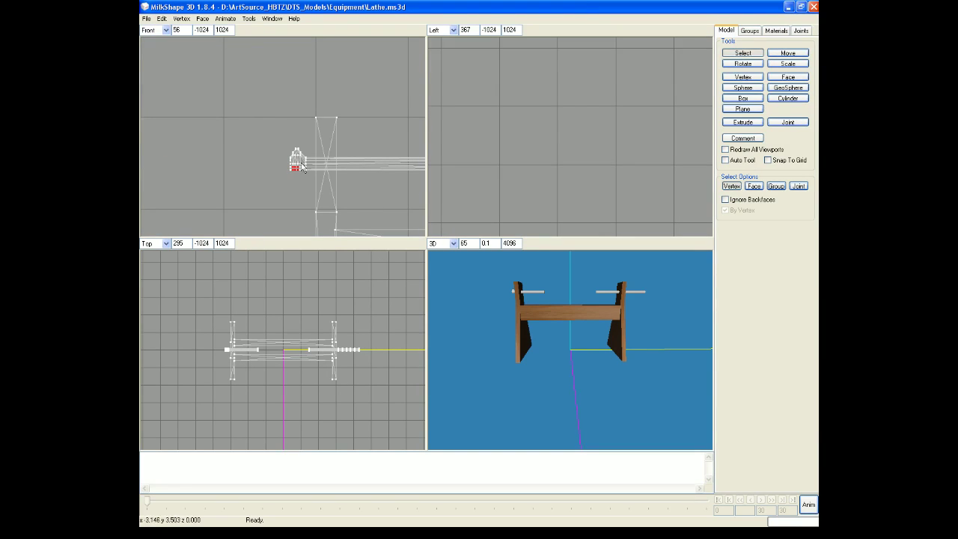
pyautogui.moveTo(288, 164); pyautogui.dragTo(301, 174)
pyautogui.click(787, 52)
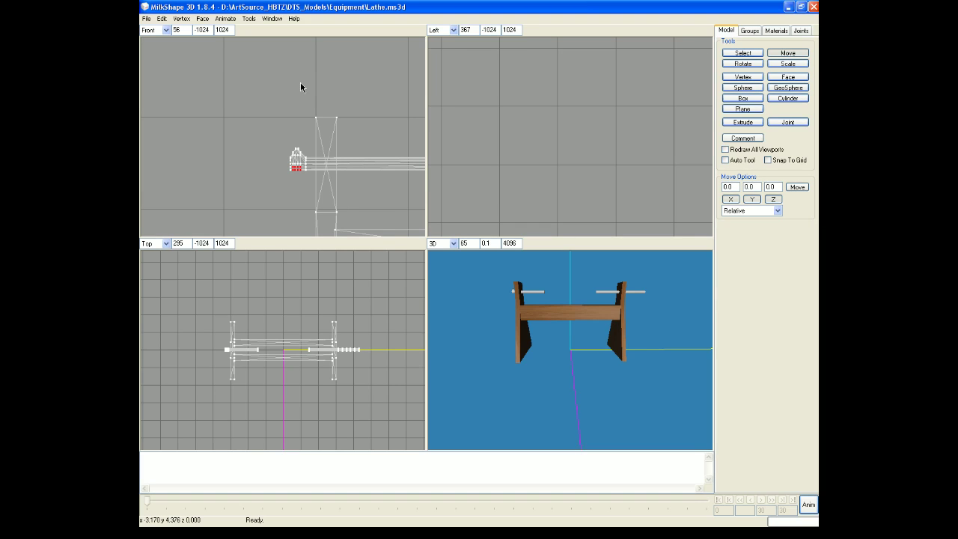
pyautogui.moveTo(301, 83); pyautogui.dragTo(300, 89)
pyautogui.click(742, 52)
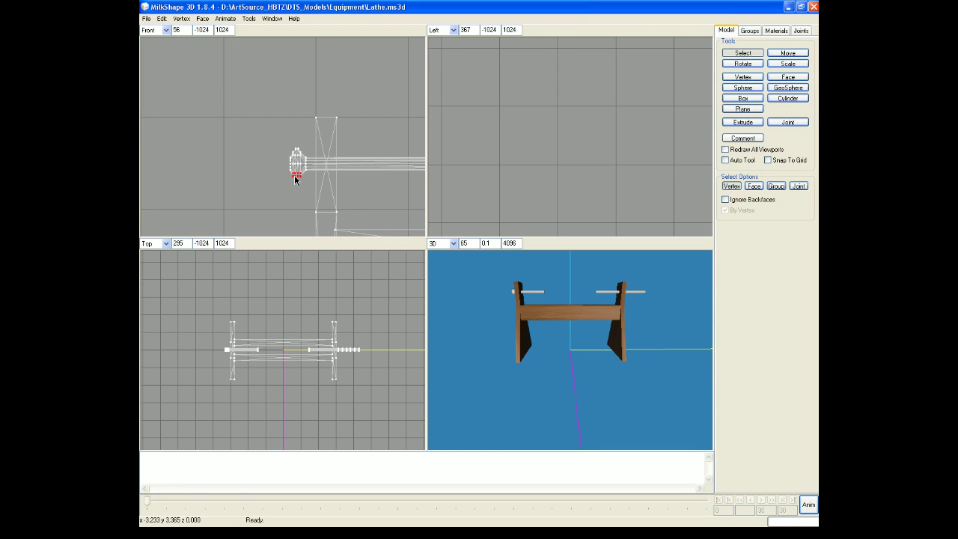
pyautogui.click(788, 53)
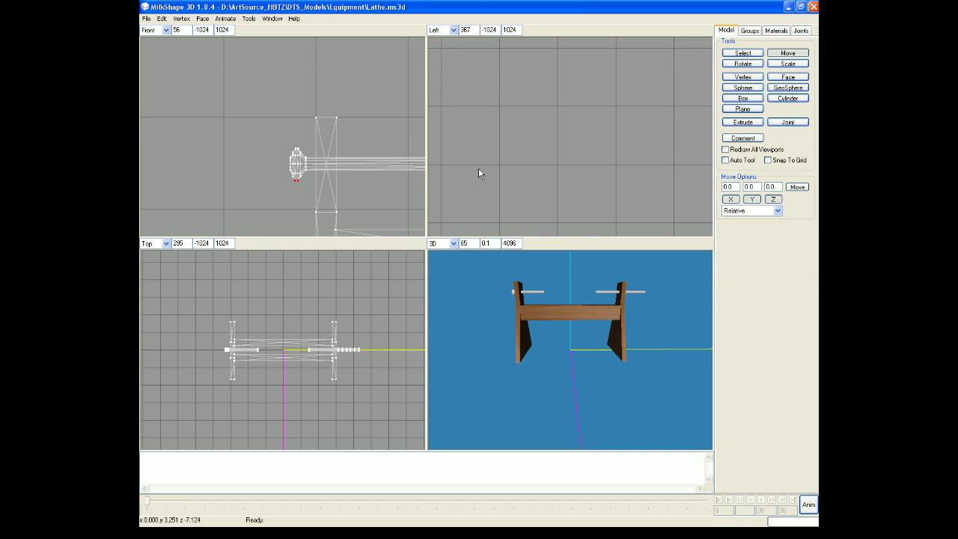
pyautogui.moveTo(513, 341); pyautogui.dragTo(582, 330)
# Push the knob's left-edge vertices slightly outward to the left
pyautogui.scroll(5, 578, 331)
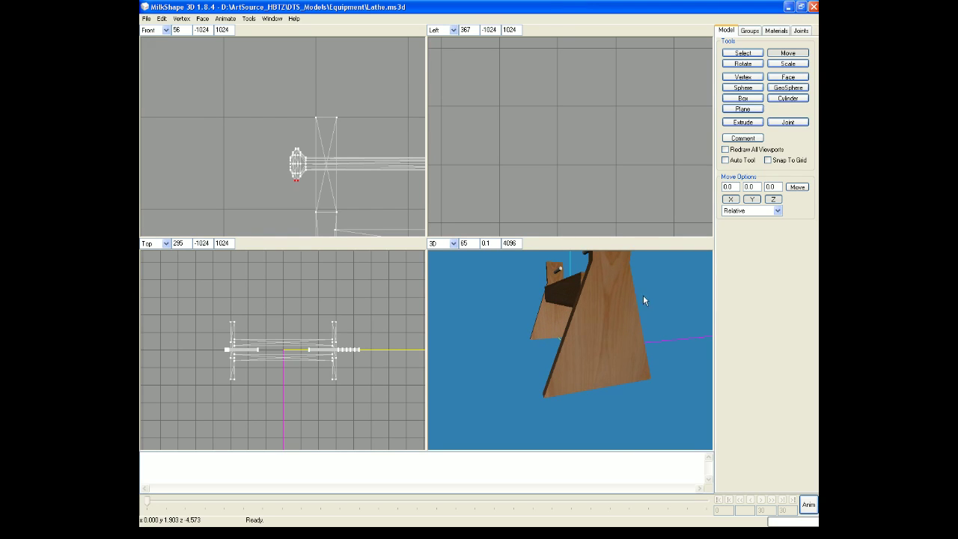
pyautogui.moveTo(643, 295); pyautogui.dragTo(578, 303)
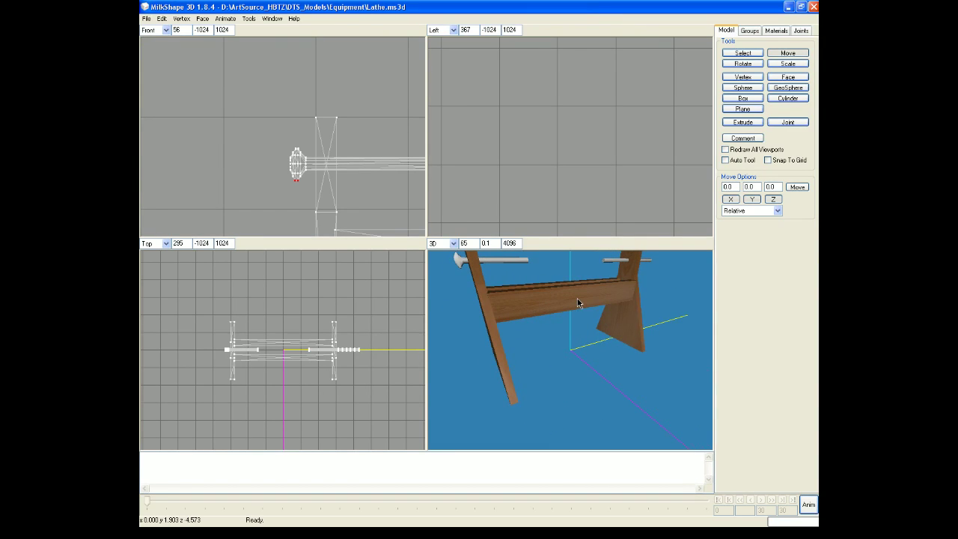
pyautogui.moveTo(529, 301)
pyautogui.mouseDown()
pyautogui.moveTo(558, 302)
pyautogui.moveTo(546, 295)
pyautogui.mouseUp()
pyautogui.click(743, 53)
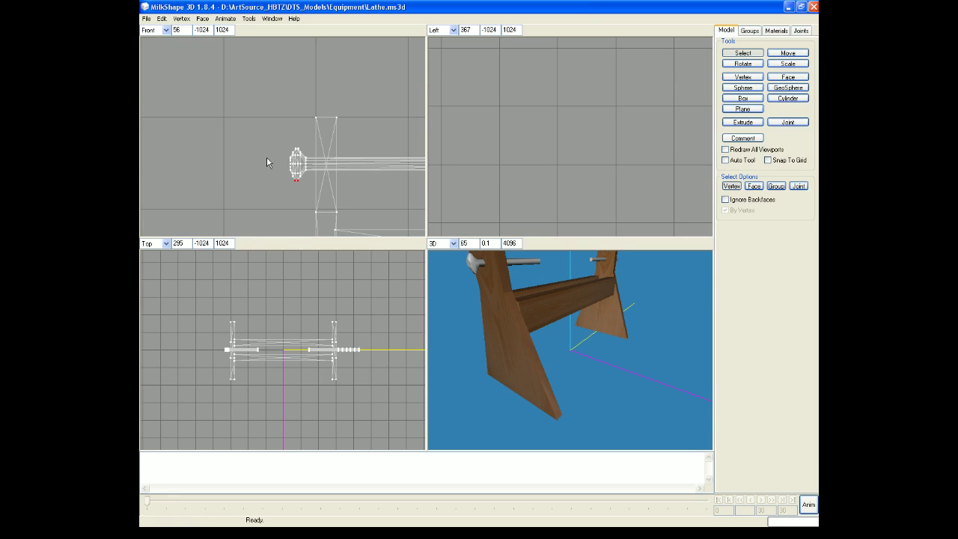
pyautogui.moveTo(271, 155); pyautogui.dragTo(296, 180)
pyautogui.click(788, 52)
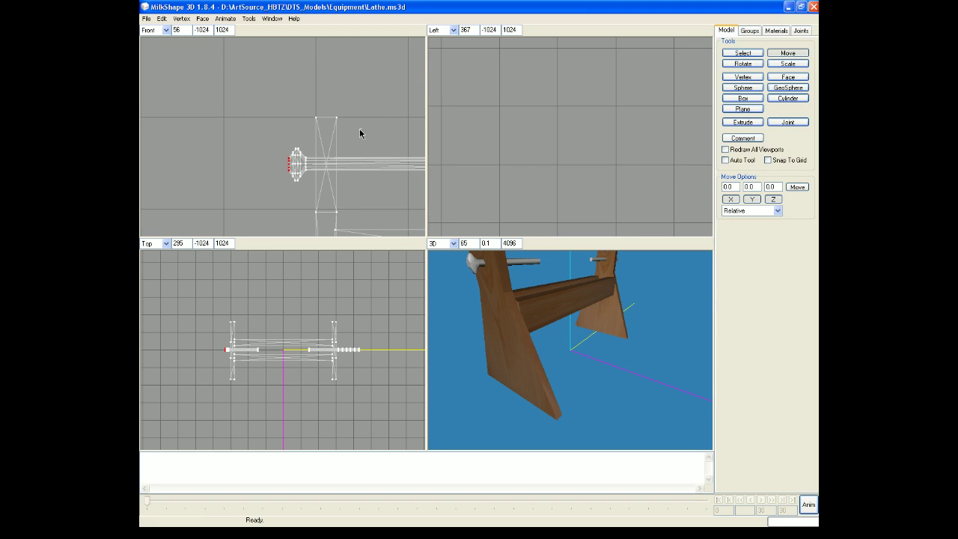
pyautogui.moveTo(360, 133); pyautogui.dragTo(359, 133)
# Pull the two right-edge vertices of the knob slightly outward to the right
pyautogui.moveTo(502, 290); pyautogui.dragTo(487, 292)
pyautogui.click(741, 54)
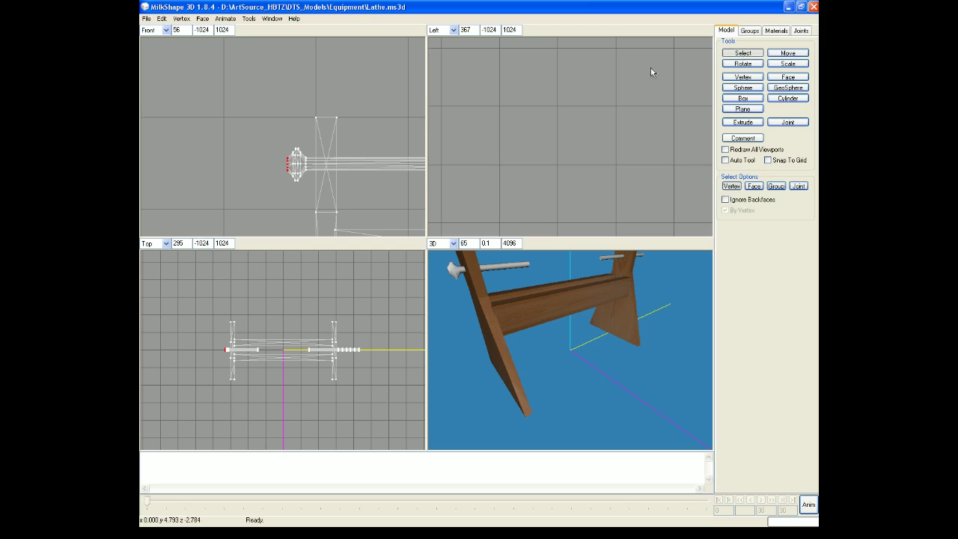
pyautogui.moveTo(301, 153); pyautogui.dragTo(301, 180)
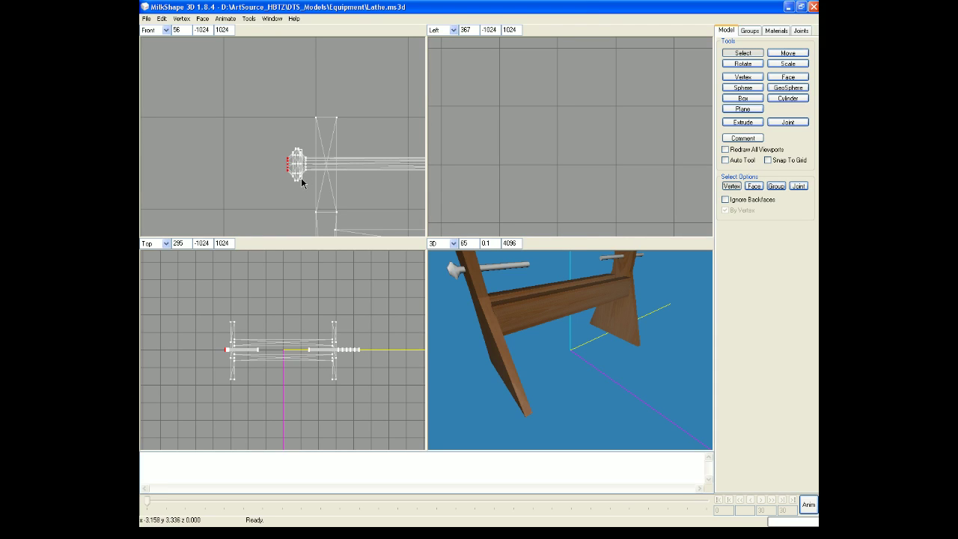
pyautogui.click(788, 53)
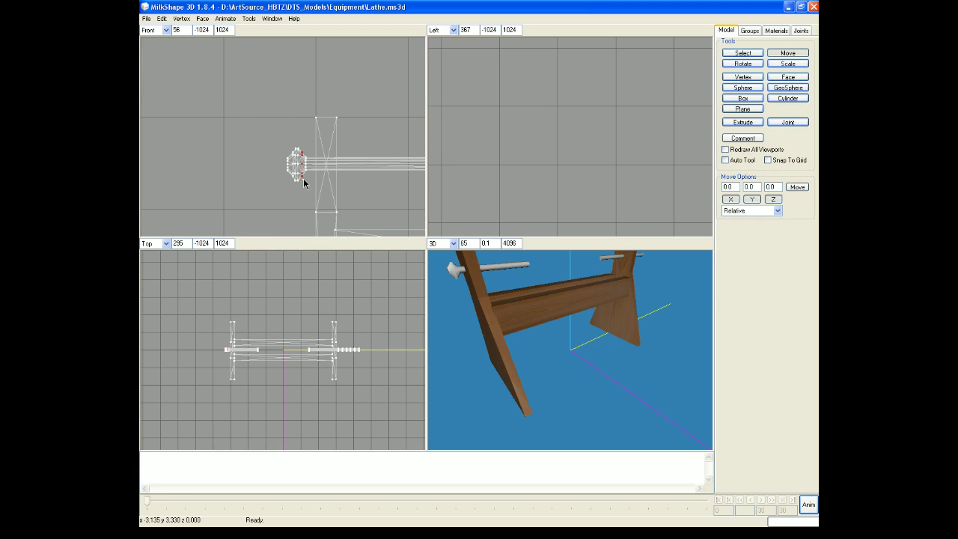
pyautogui.moveTo(304, 182); pyautogui.dragTo(306, 182)
# Select the knob's left vertex cluster for moving and reframe the side view on the lathe
pyautogui.click(741, 53)
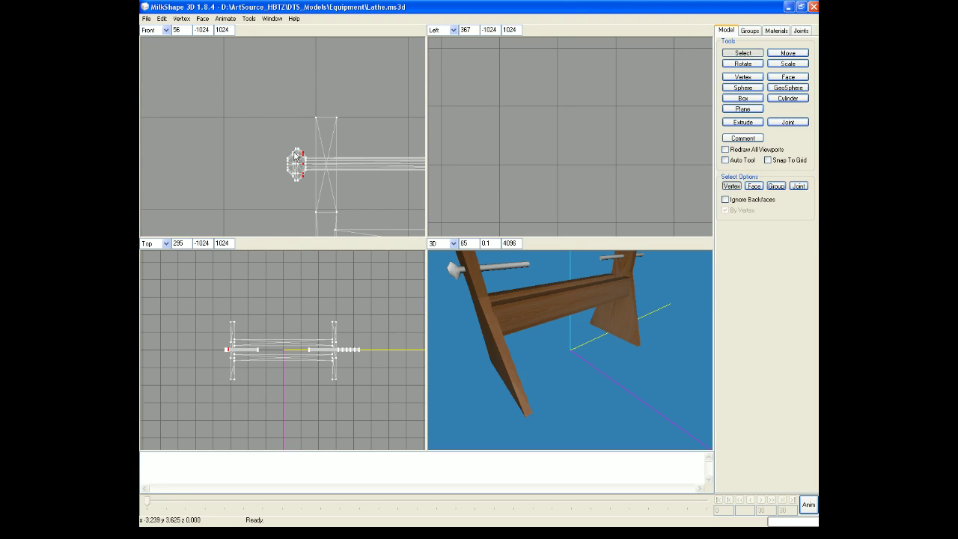
pyautogui.moveTo(288, 149); pyautogui.dragTo(305, 178)
pyautogui.press('t')
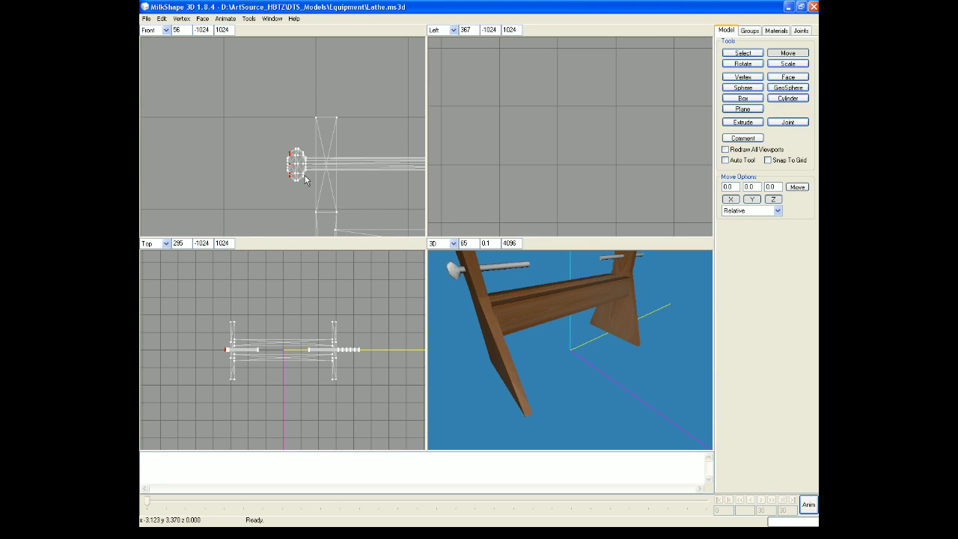
pyautogui.moveTo(479, 281); pyautogui.dragTo(539, 291)
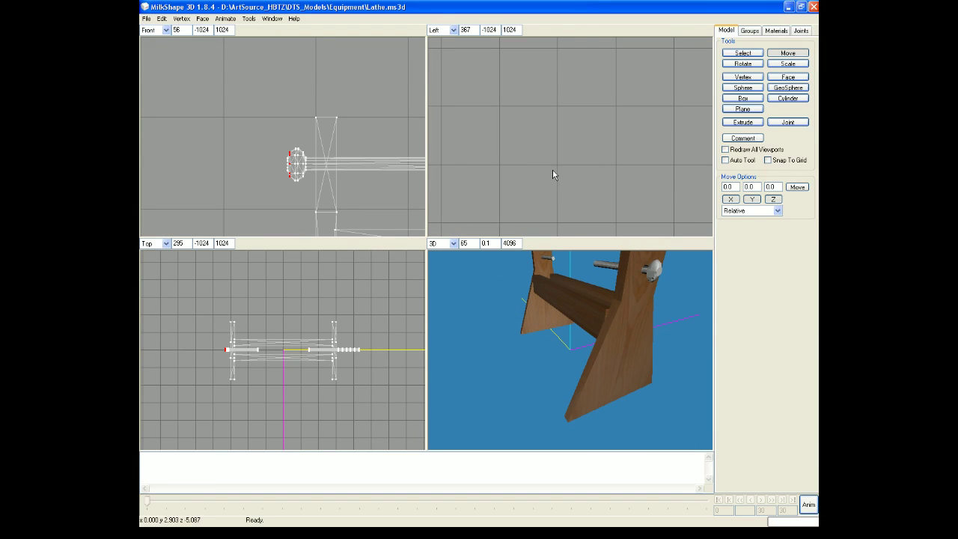
pyautogui.moveTo(558, 178); pyautogui.dragTo(513, 177, button='right')
pyautogui.scroll(1, 585, 200)
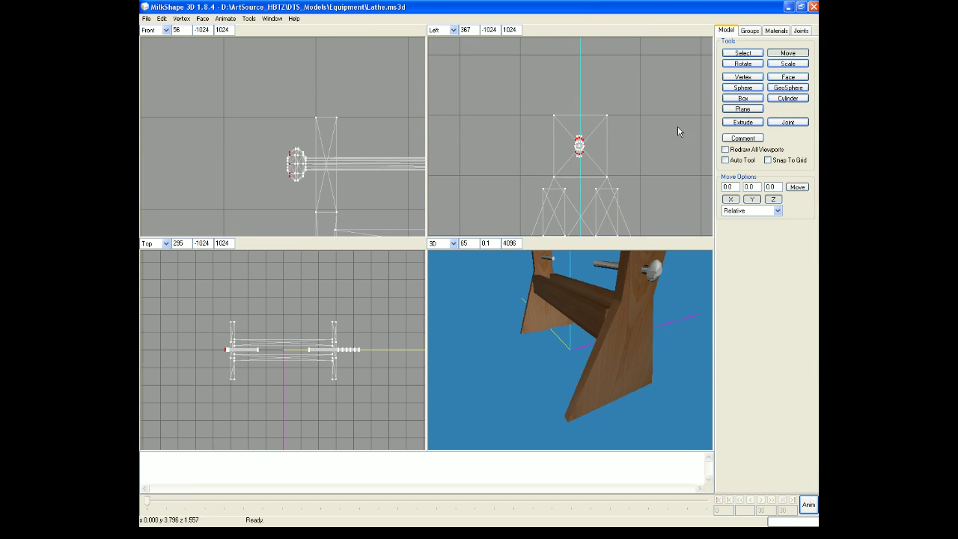
# Hide the Rod group so the handle can be edited on its own
pyautogui.scroll(3, 606, 145)
pyautogui.scroll(1, 605, 169)
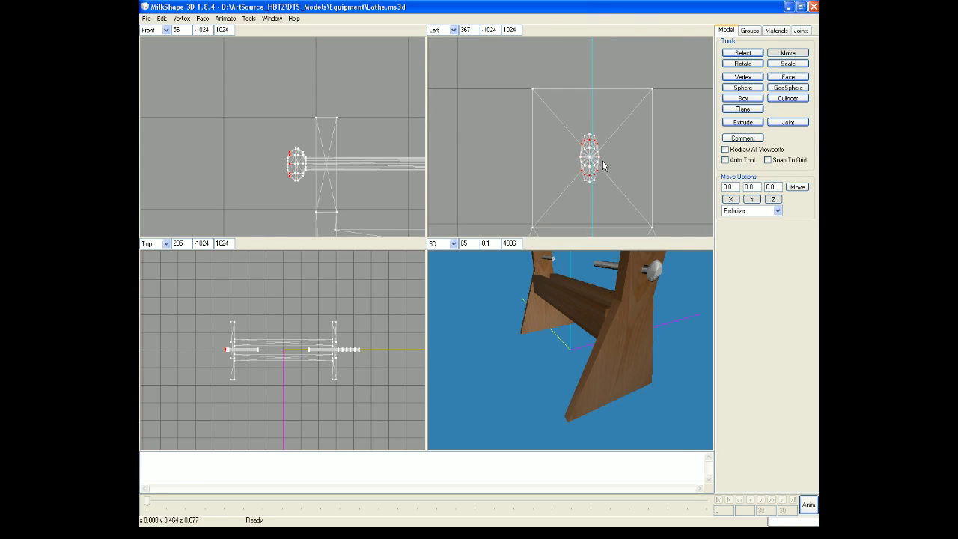
pyautogui.click(752, 31)
pyautogui.click(745, 70)
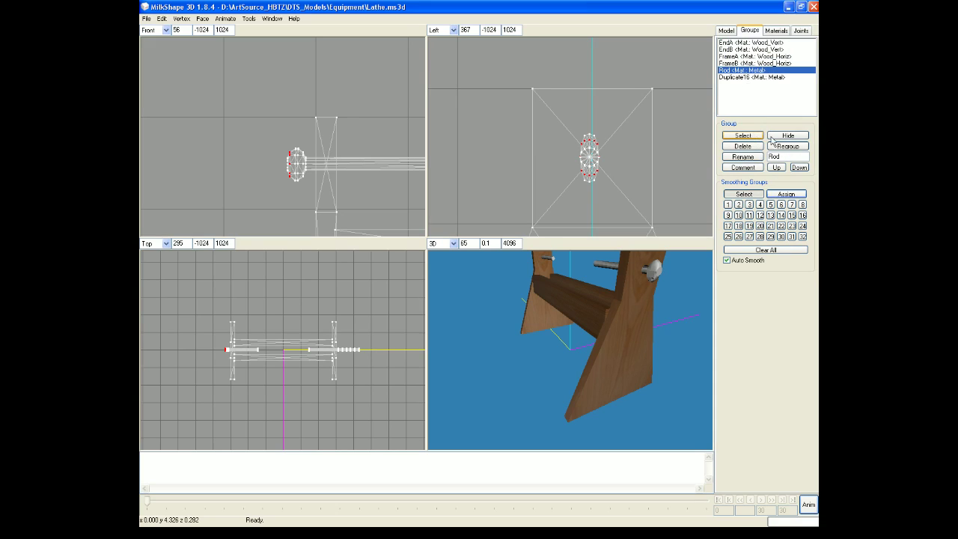
pyautogui.click(800, 137)
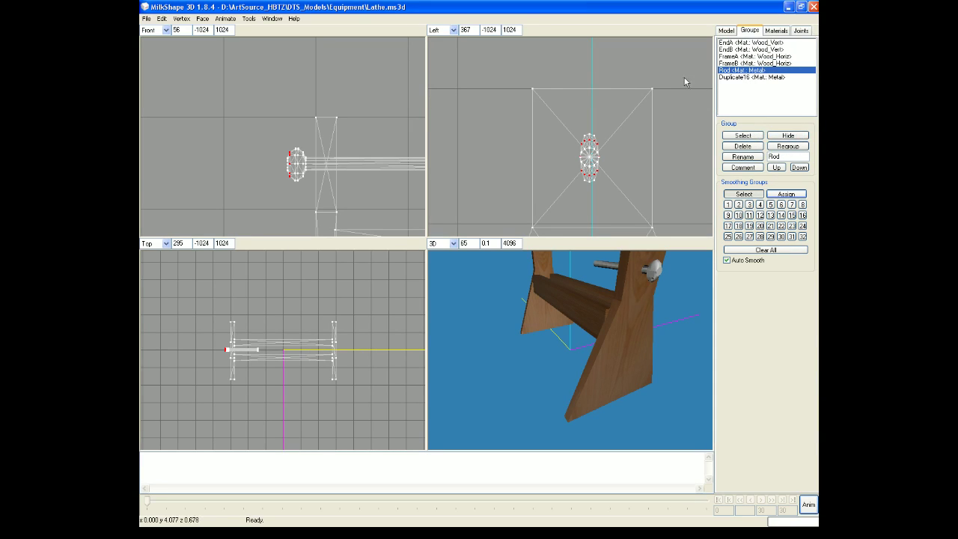
pyautogui.click(726, 30)
# Marquee-select the knob's vertices in the side view and check them from another angle
pyautogui.click(745, 54)
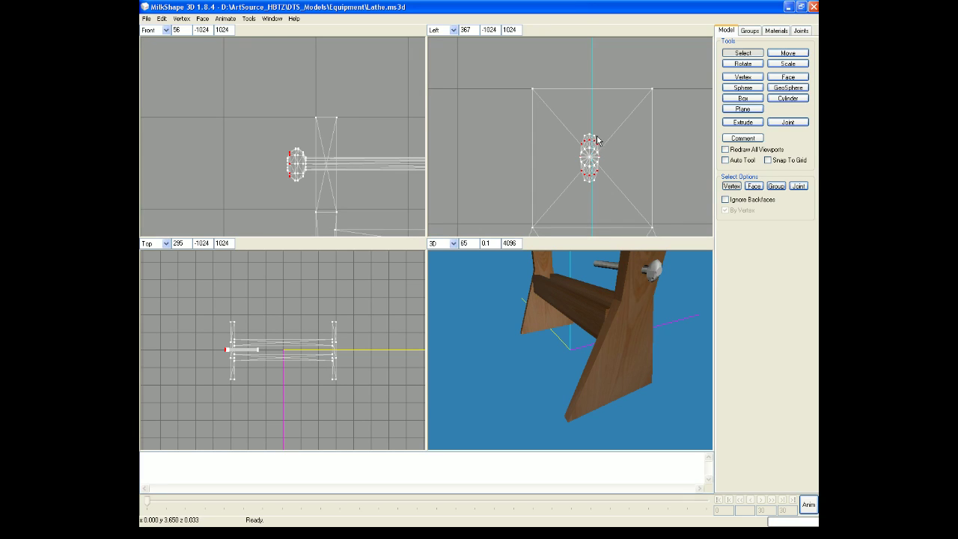
pyautogui.moveTo(591, 131); pyautogui.dragTo(628, 168)
pyautogui.click(788, 53)
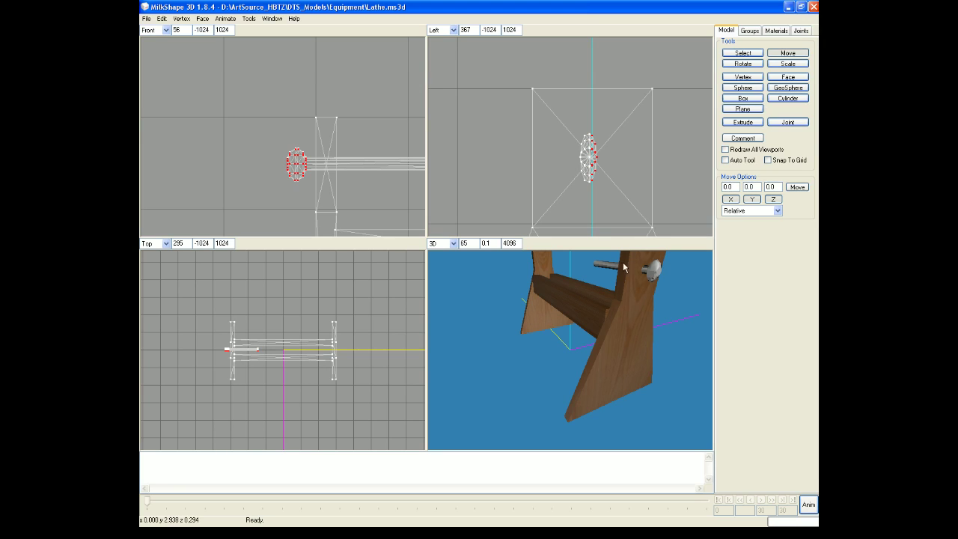
pyautogui.moveTo(624, 268); pyautogui.dragTo(656, 275)
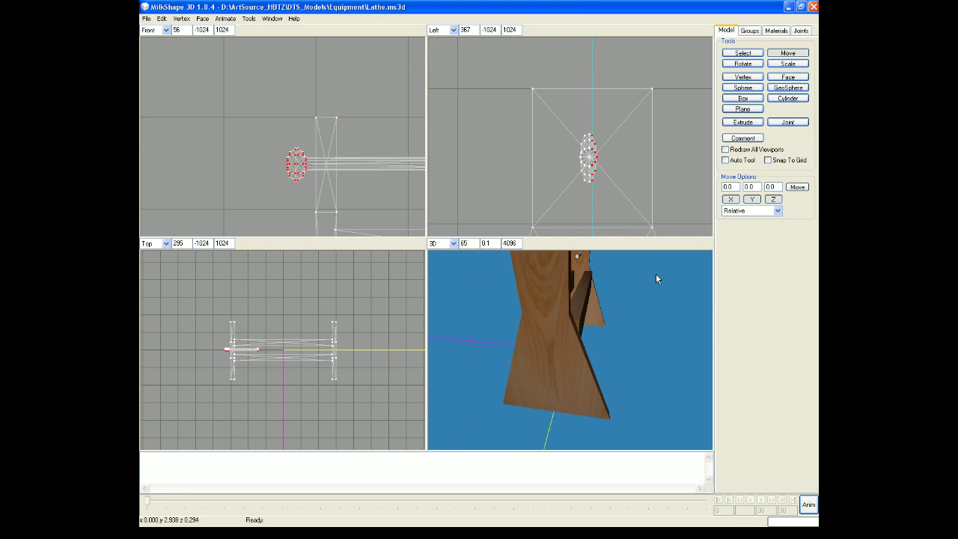
pyautogui.click(162, 18)
pyautogui.click(180, 30)
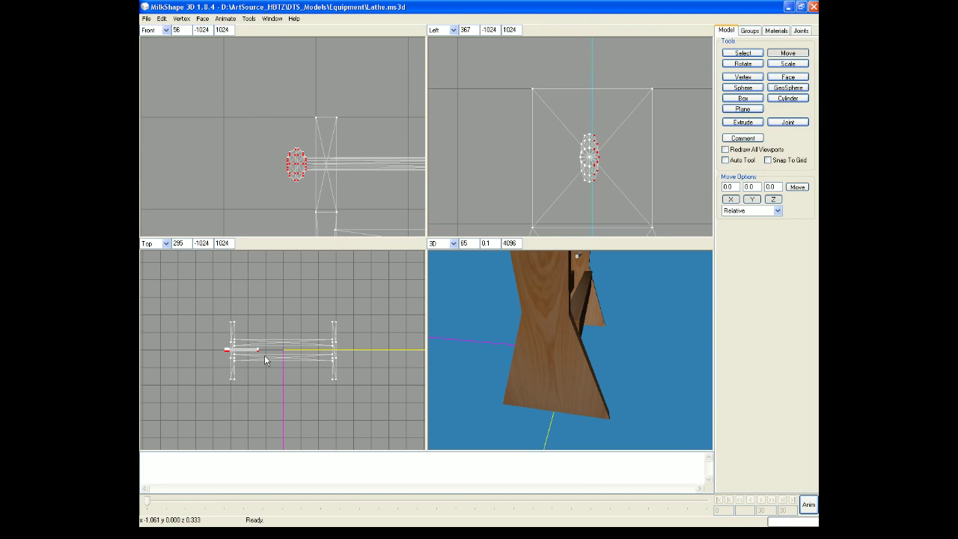
pyautogui.click(743, 53)
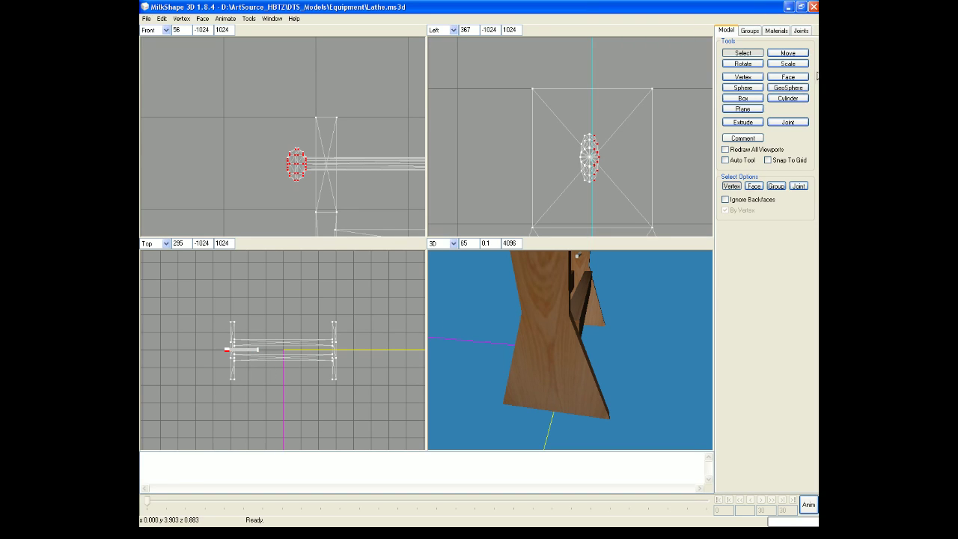
pyautogui.click(789, 53)
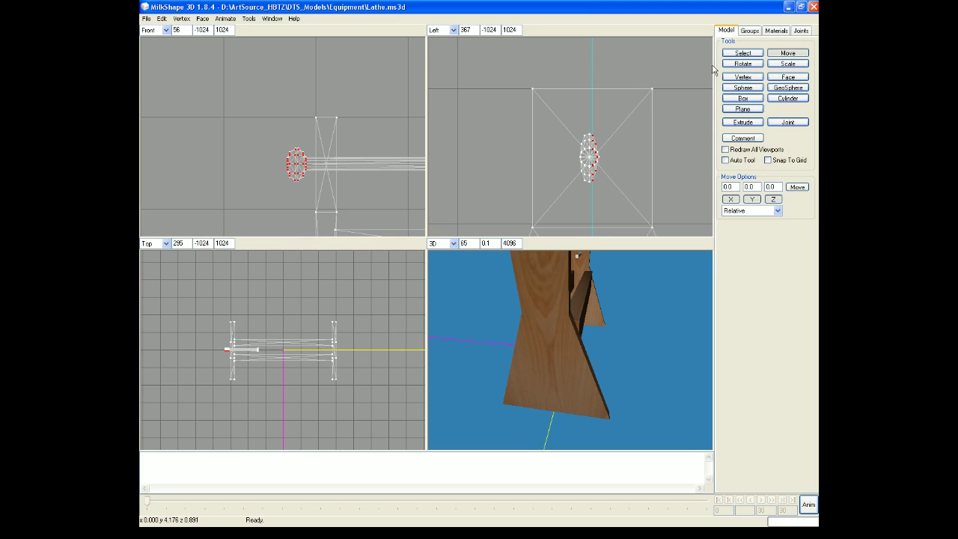
pyautogui.click(743, 52)
# Nudge the handle vertices slightly right in the side view, then select its right-side vertices
pyautogui.moveTo(574, 128); pyautogui.dragTo(587, 184)
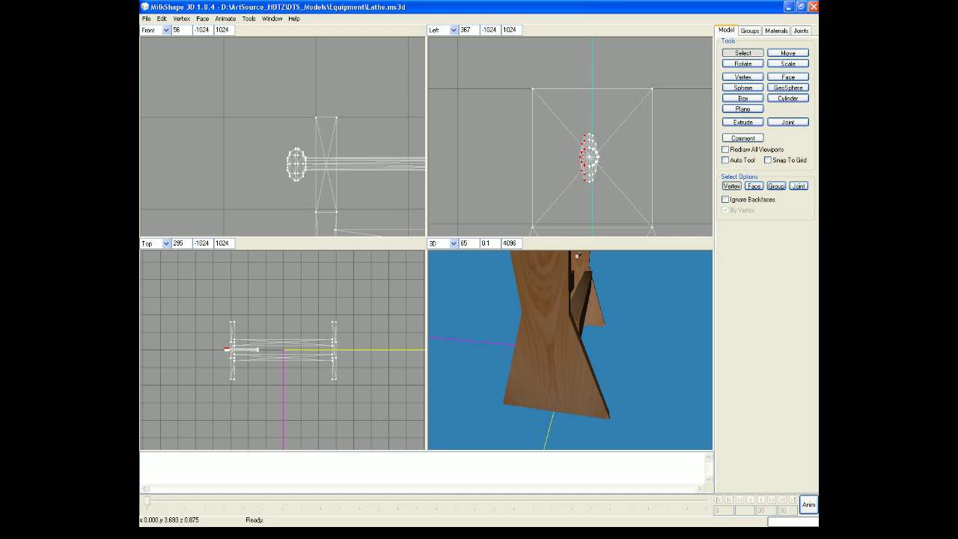
pyautogui.click(790, 53)
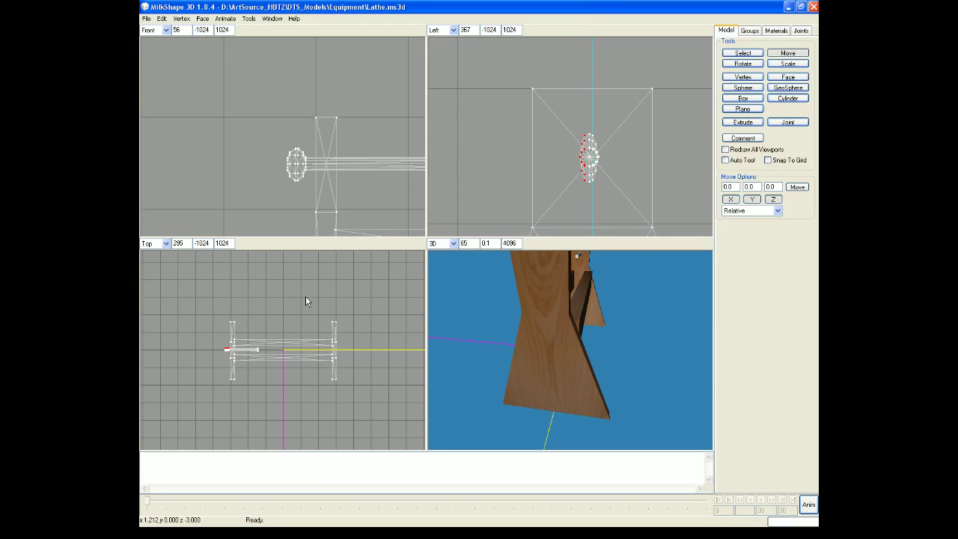
pyautogui.moveTo(564, 180); pyautogui.dragTo(565, 180)
pyautogui.click(743, 53)
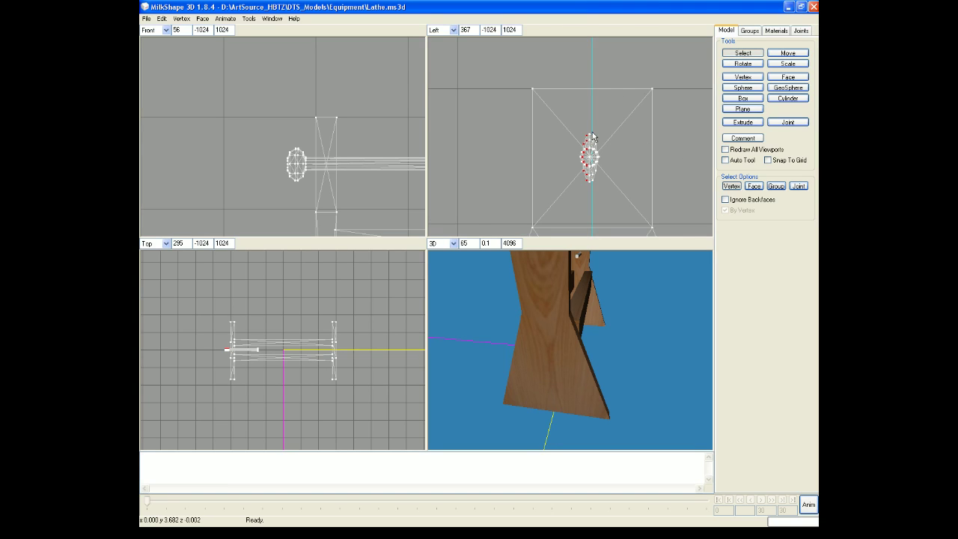
pyautogui.moveTo(592, 139); pyautogui.dragTo(602, 192)
pyautogui.click(790, 56)
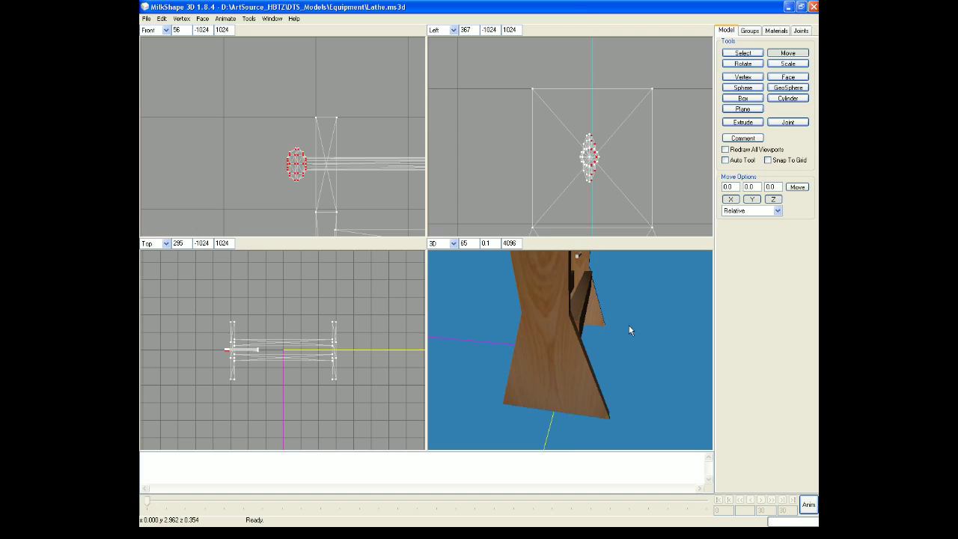
pyautogui.moveTo(630, 328); pyautogui.dragTo(562, 306)
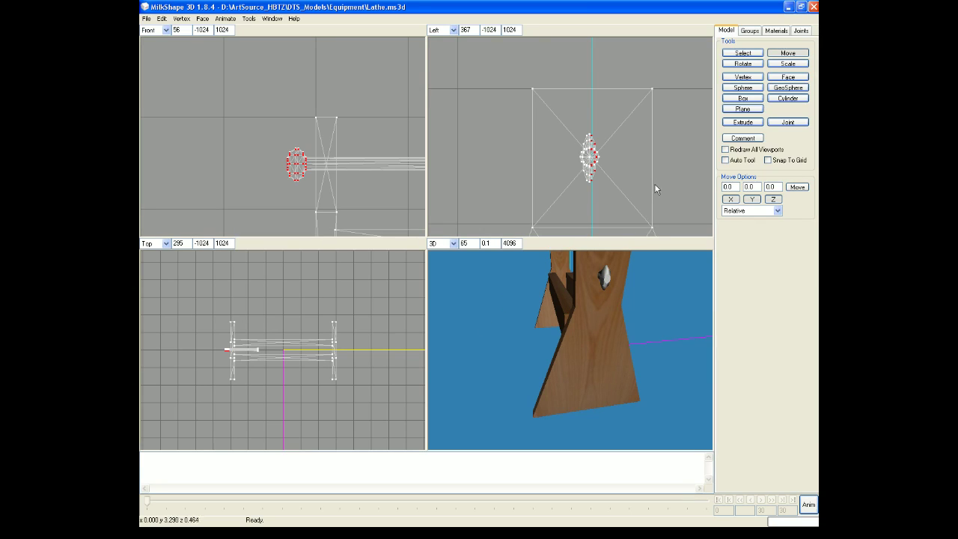
# Select the handle's vertices in the front view
pyautogui.click(759, 49)
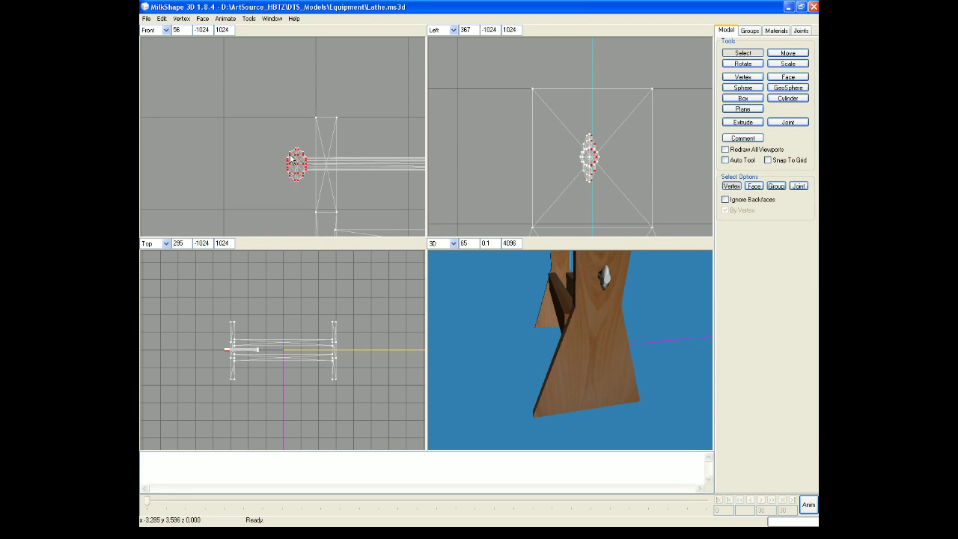
pyautogui.moveTo(276, 153); pyautogui.dragTo(289, 181)
pyautogui.click(755, 53)
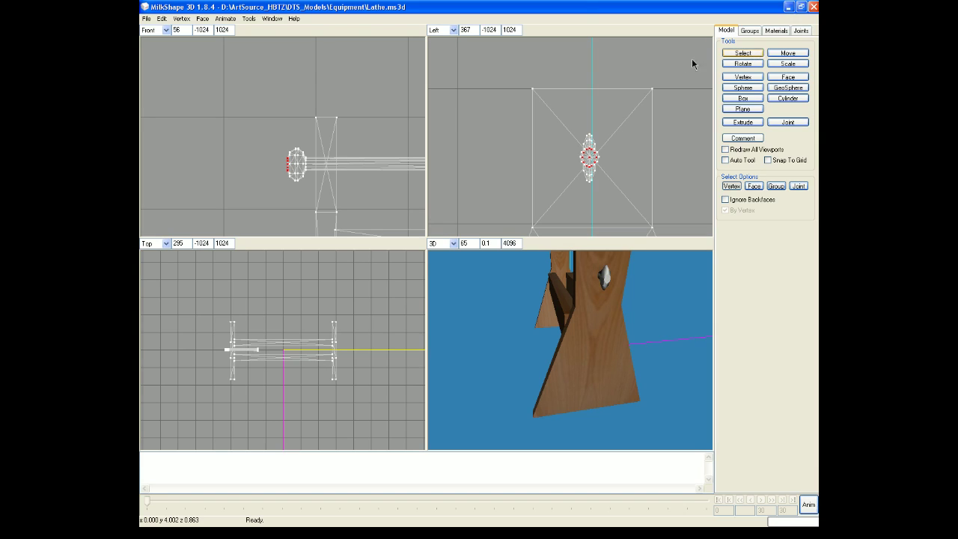
pyautogui.click(788, 53)
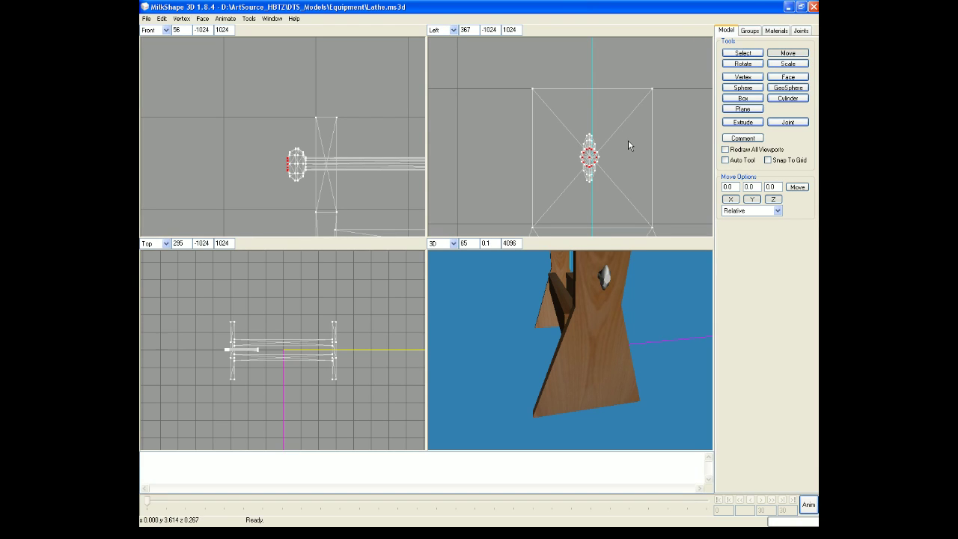
pyautogui.click(752, 53)
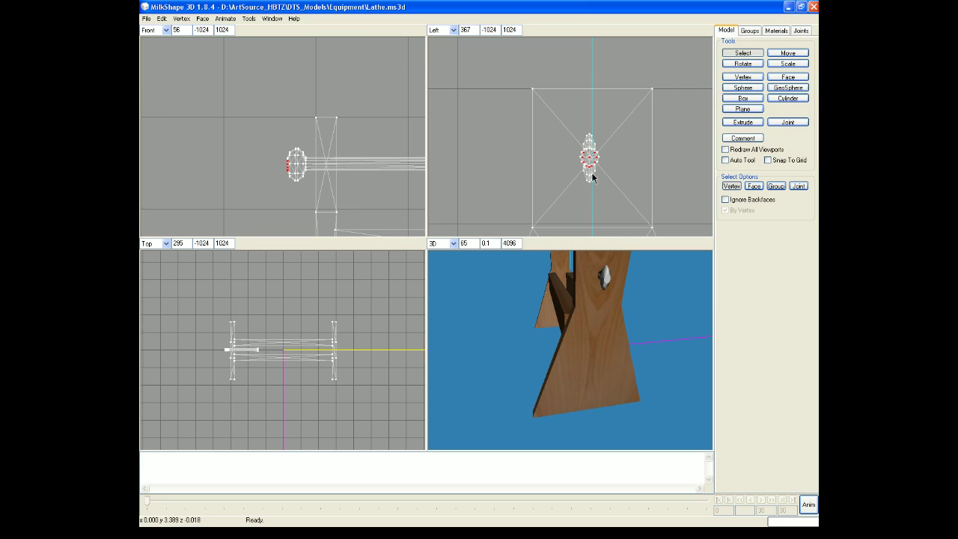
pyautogui.click(788, 53)
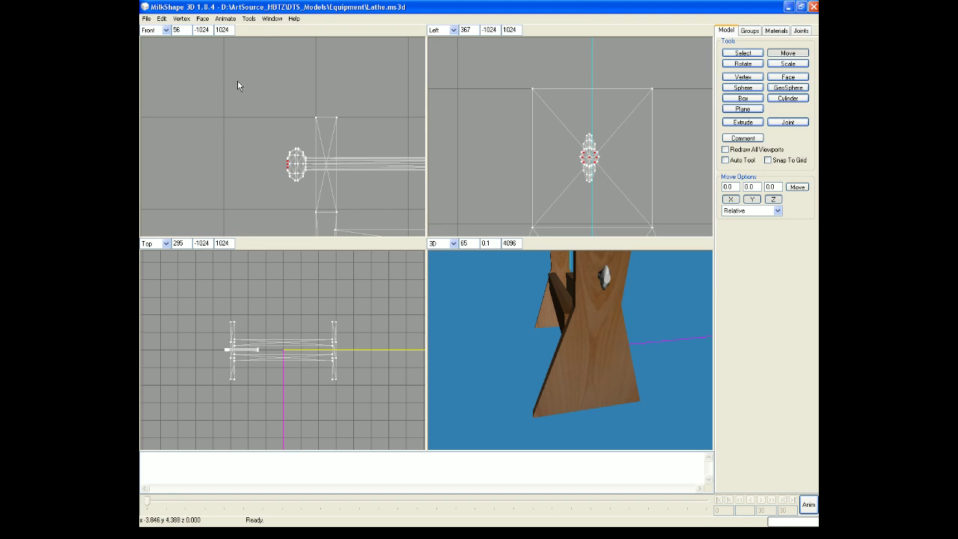
pyautogui.click(161, 18)
pyautogui.scroll(-1, 594, 161)
# Shift the selected handle vertices slightly right and inspect the result in 3D
pyautogui.click(743, 54)
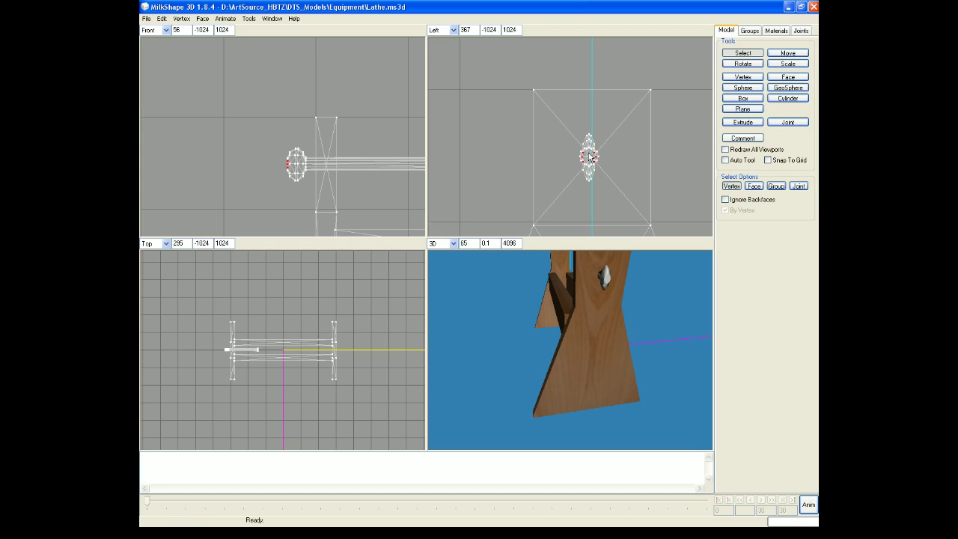
pyautogui.click(785, 54)
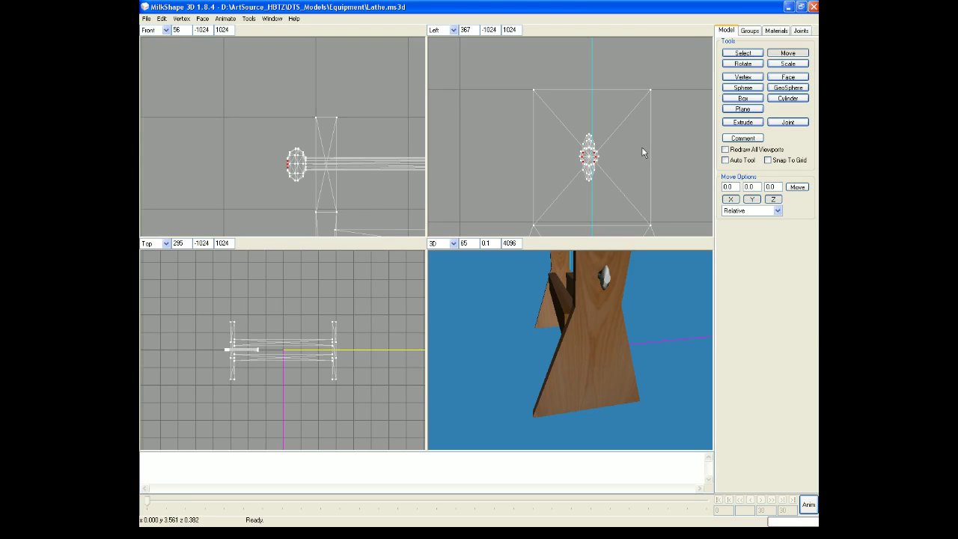
pyautogui.moveTo(634, 155); pyautogui.dragTo(633, 154)
pyautogui.click(742, 53)
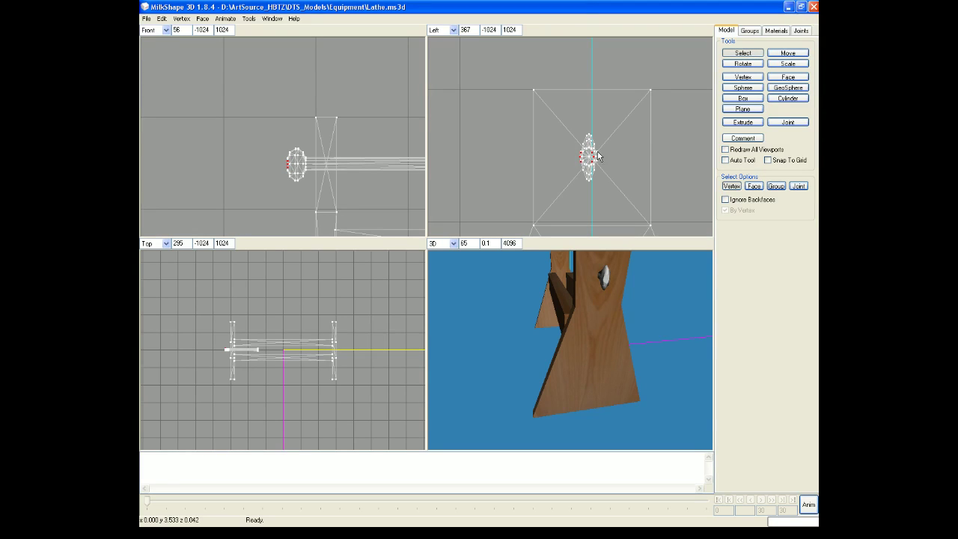
pyautogui.click(787, 54)
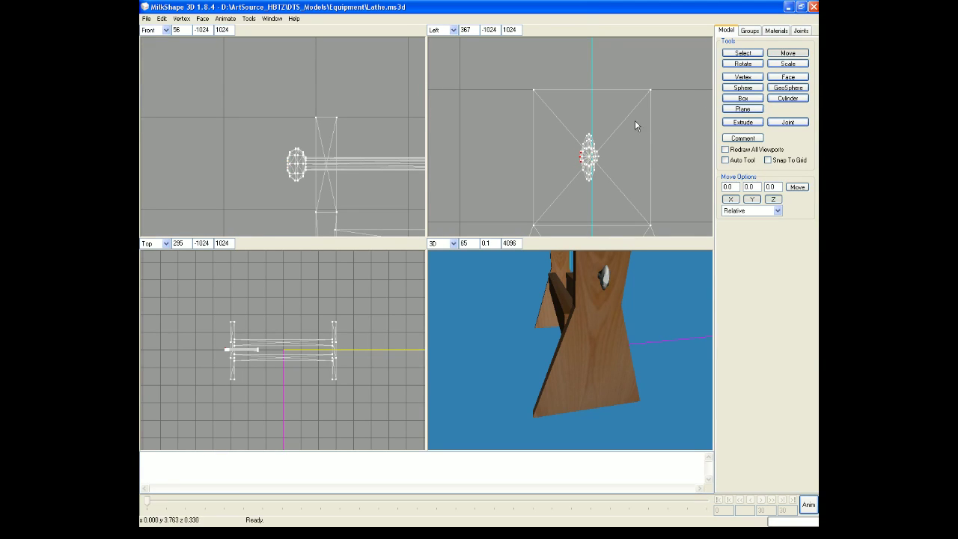
pyautogui.moveTo(624, 134); pyautogui.dragTo(629, 134)
pyautogui.moveTo(632, 318); pyautogui.dragTo(646, 336)
pyautogui.moveTo(652, 299)
pyautogui.mouseDown()
pyautogui.moveTo(659, 307)
pyautogui.moveTo(668, 293)
pyautogui.moveTo(623, 303)
pyautogui.moveTo(646, 296)
pyautogui.mouseUp()
pyautogui.moveTo(631, 237); pyautogui.dragTo(635, 302)
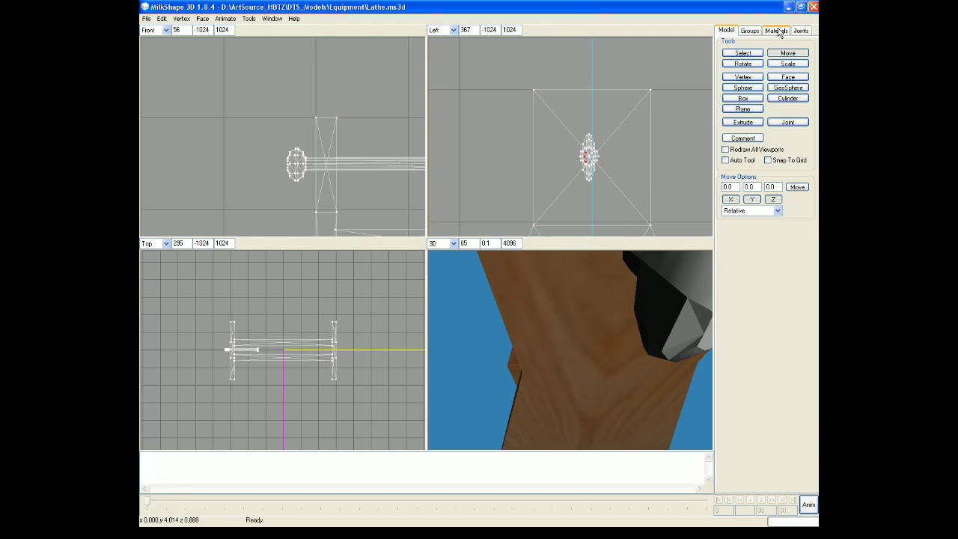
# Clear the vertex selection and zoom into the Left viewport
pyautogui.click(743, 53)
pyautogui.click(651, 150)
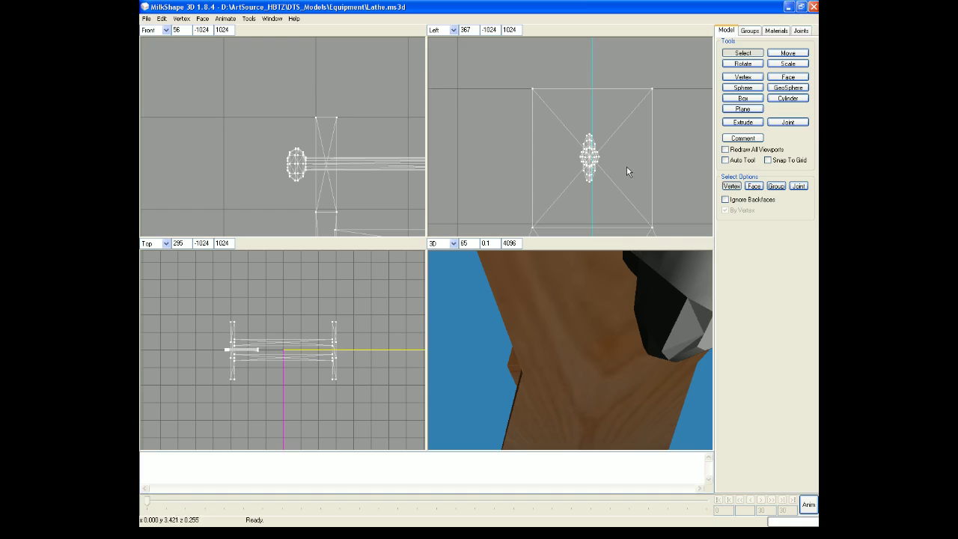
pyautogui.scroll(3, 621, 176)
pyautogui.scroll(2, 629, 191)
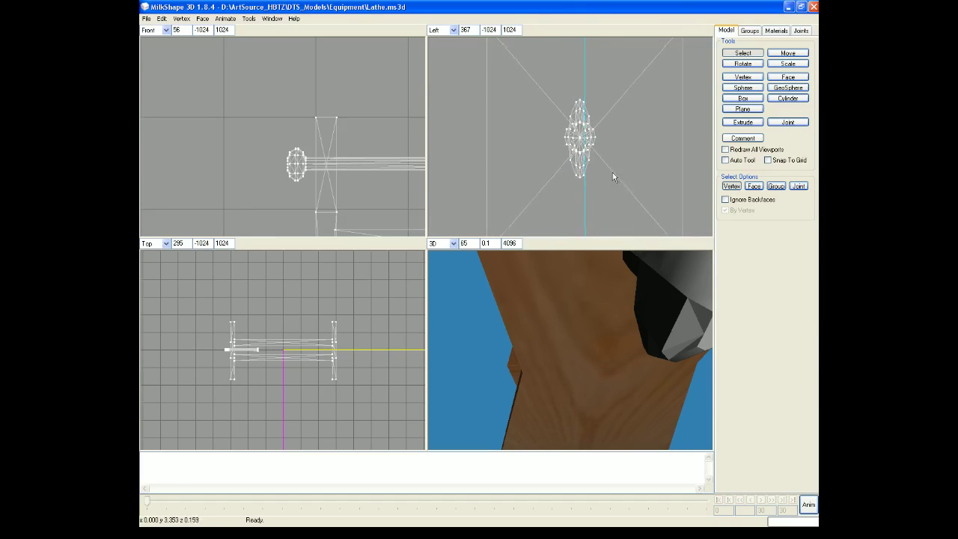
pyautogui.scroll(4, 602, 182)
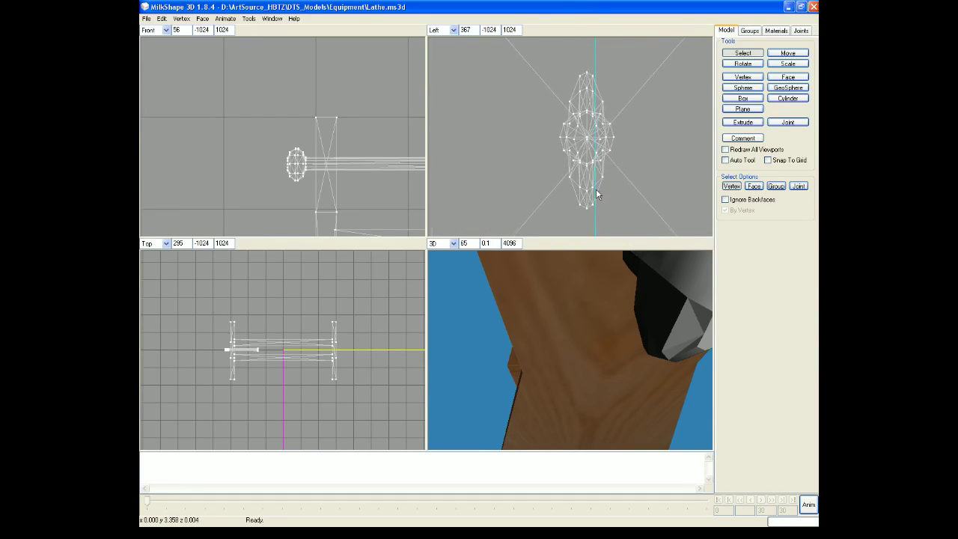
pyautogui.scroll(1, 598, 194)
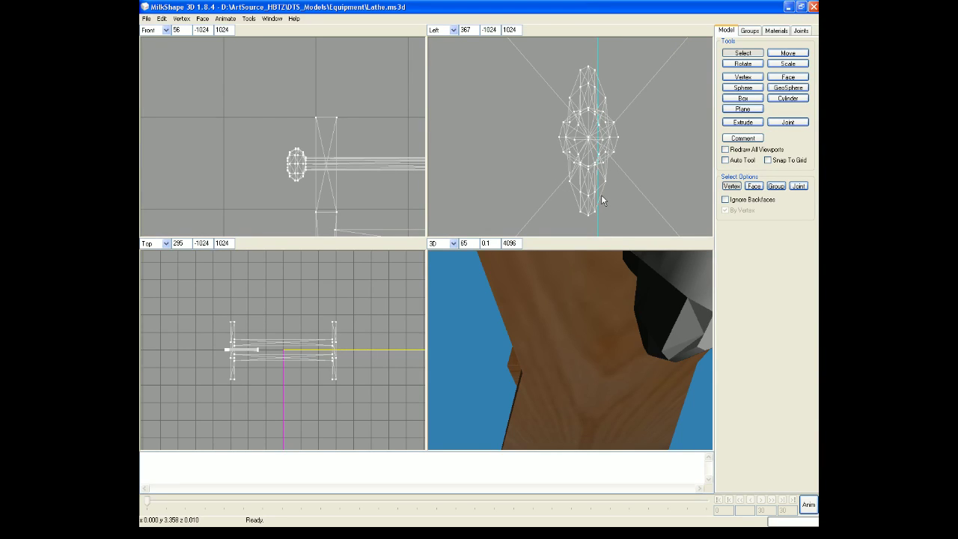
# Select the vertices along the mesh's left edge and rotate the 3D view to show the whole lathe
pyautogui.click(743, 53)
pyautogui.moveTo(567, 93); pyautogui.dragTo(577, 208)
pyautogui.click(788, 54)
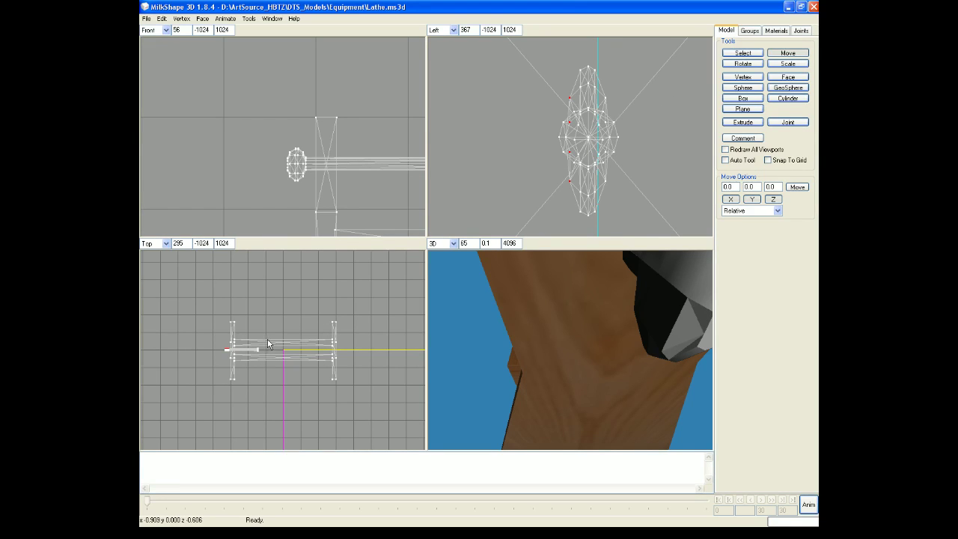
pyautogui.scroll(-2, 266, 361)
pyautogui.scroll(4, 265, 346)
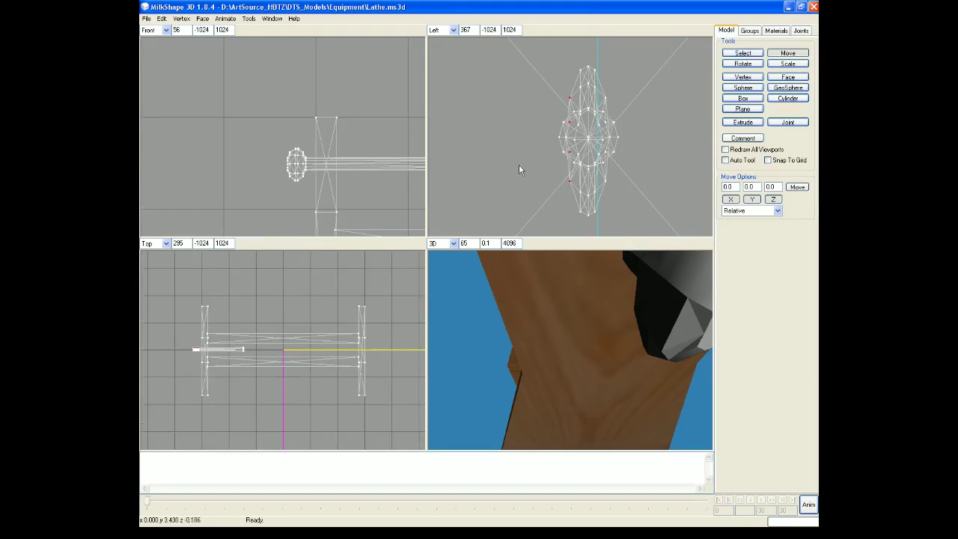
pyautogui.click(742, 53)
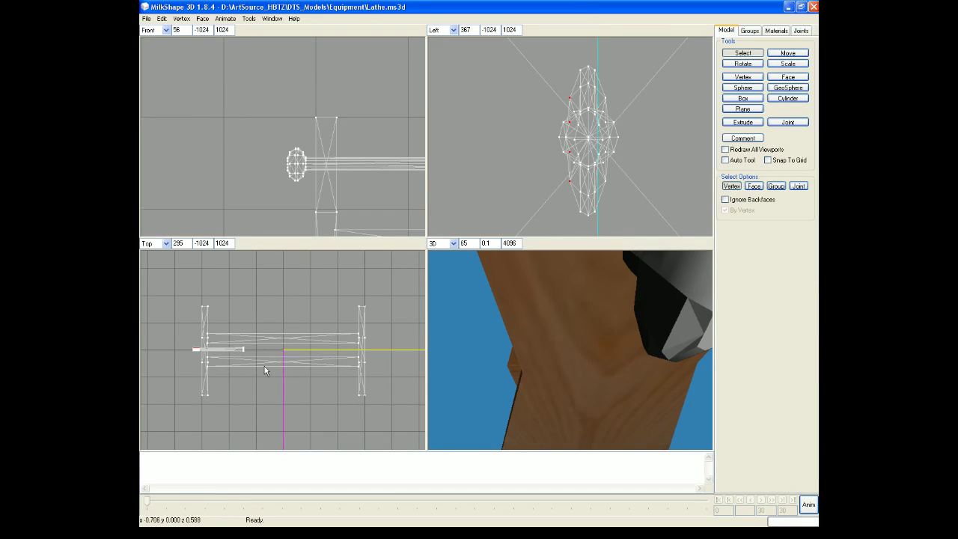
pyautogui.click(795, 54)
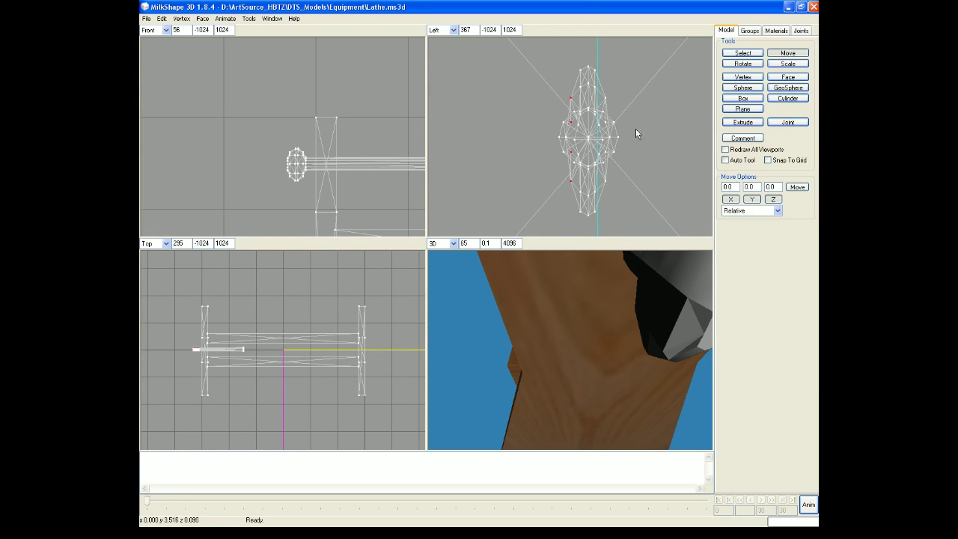
pyautogui.moveTo(670, 389); pyautogui.dragTo(556, 336)
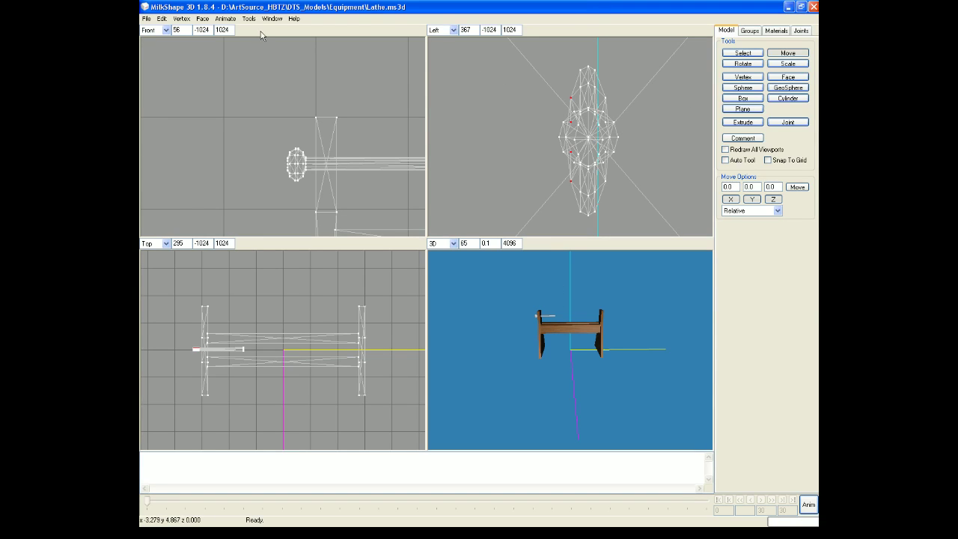
# Delete the old Rod group from the model's group list
pyautogui.click(162, 18)
pyautogui.click(193, 131)
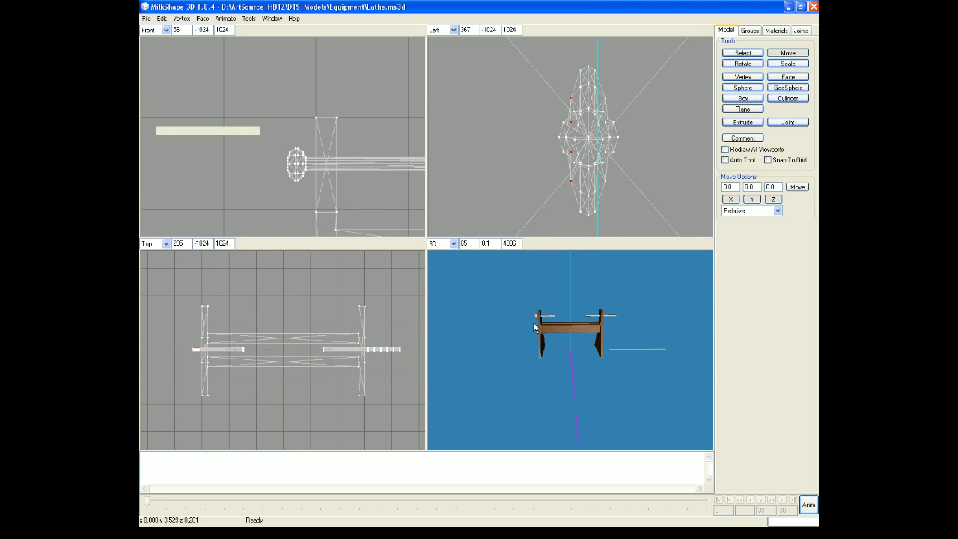
pyautogui.click(747, 31)
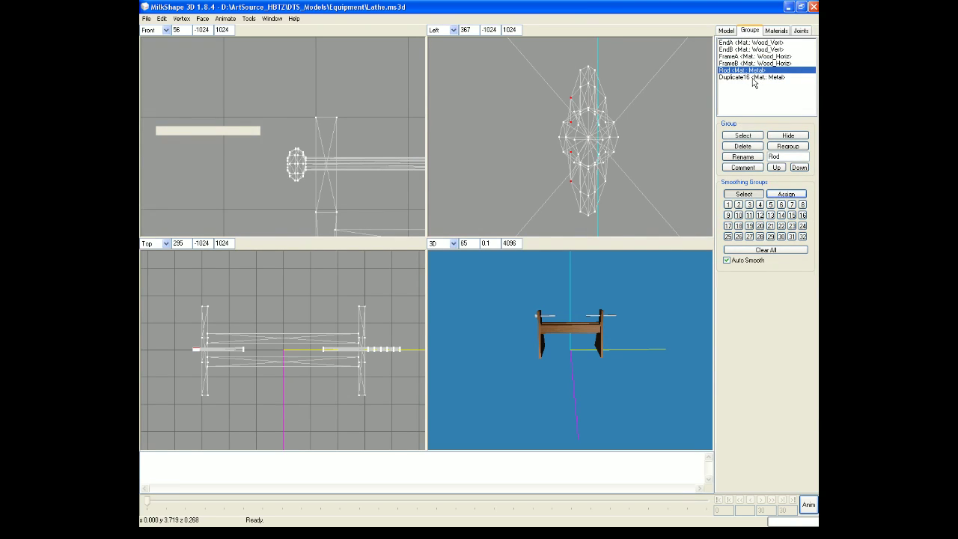
pyautogui.click(727, 31)
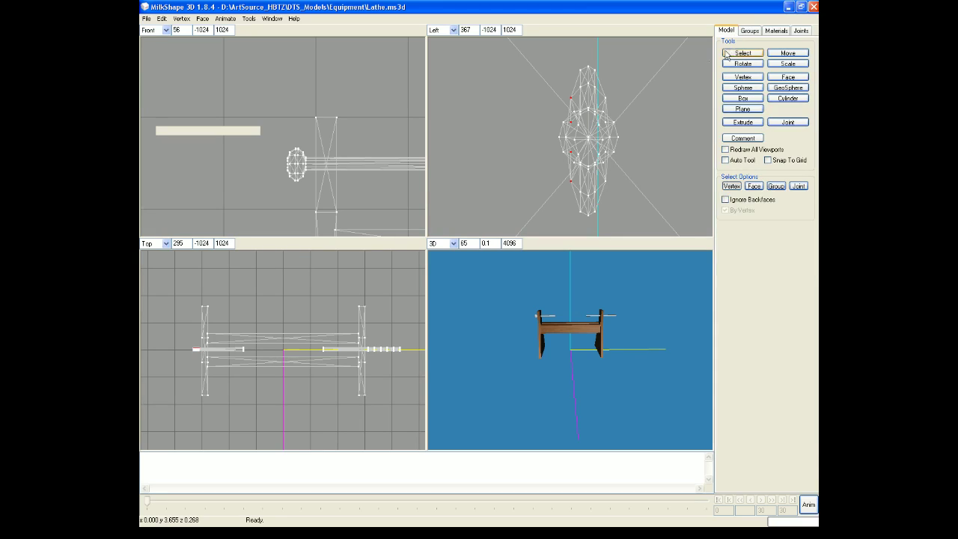
pyautogui.click(756, 31)
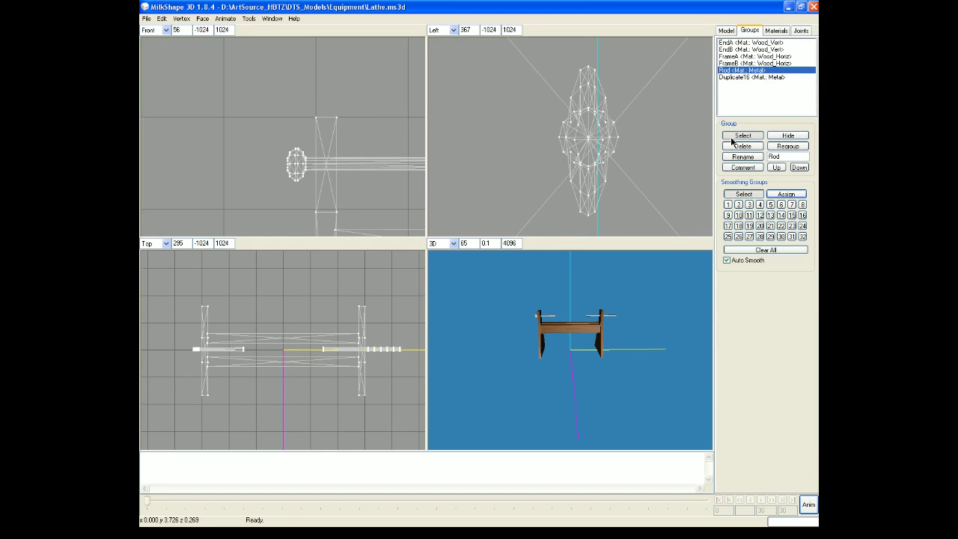
pyautogui.click(733, 138)
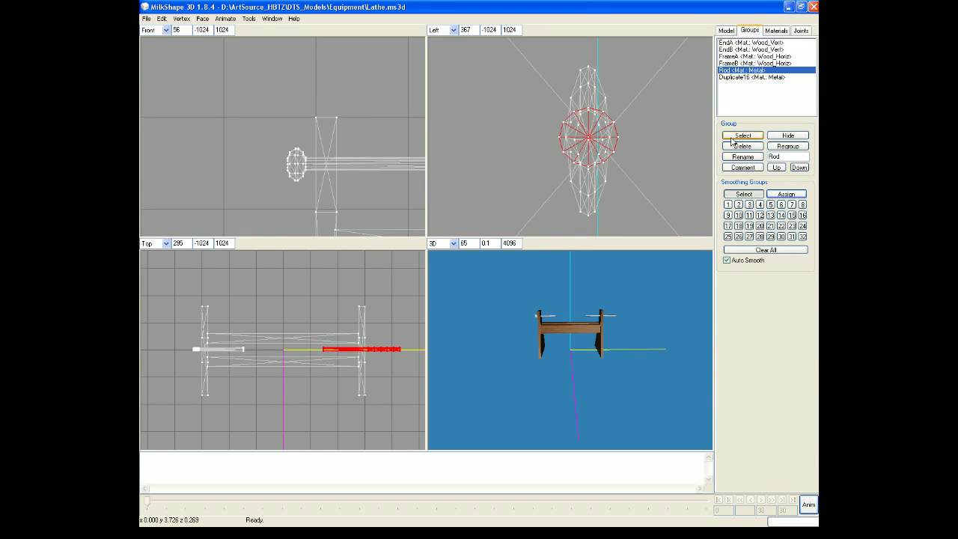
pyautogui.click(753, 147)
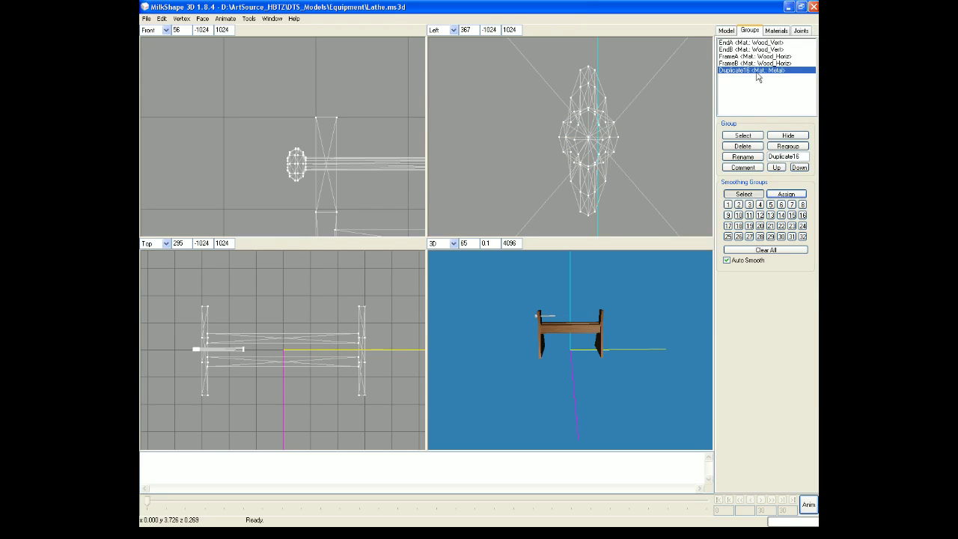
# Rename the Duplicate16 group to RodA and select its geometry
pyautogui.doubleClick(799, 155)
pyautogui.write('RodA')
pyautogui.click(741, 158)
pyautogui.click(749, 138)
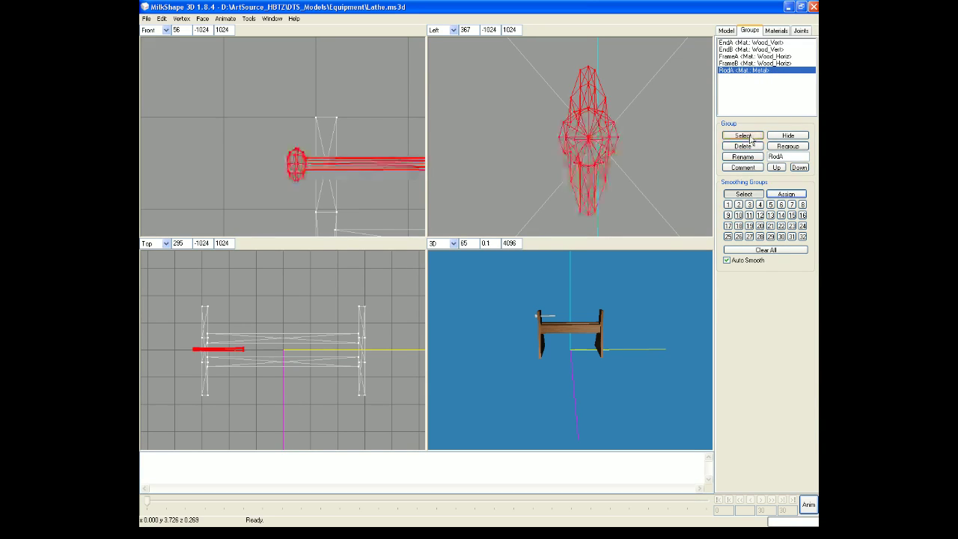
# Duplicate RodA and mirror the copy Left <-> Right onto the opposite end post
pyautogui.click(161, 18)
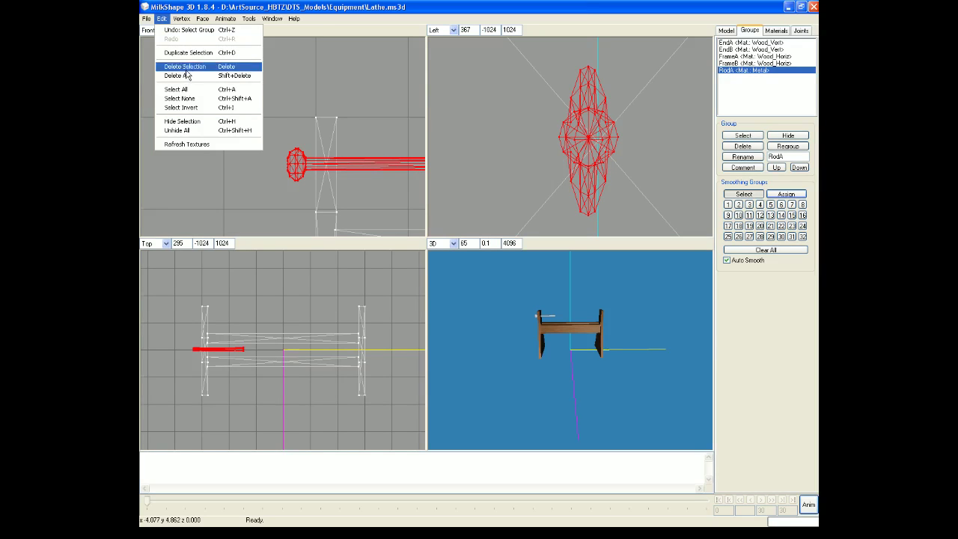
pyautogui.click(191, 52)
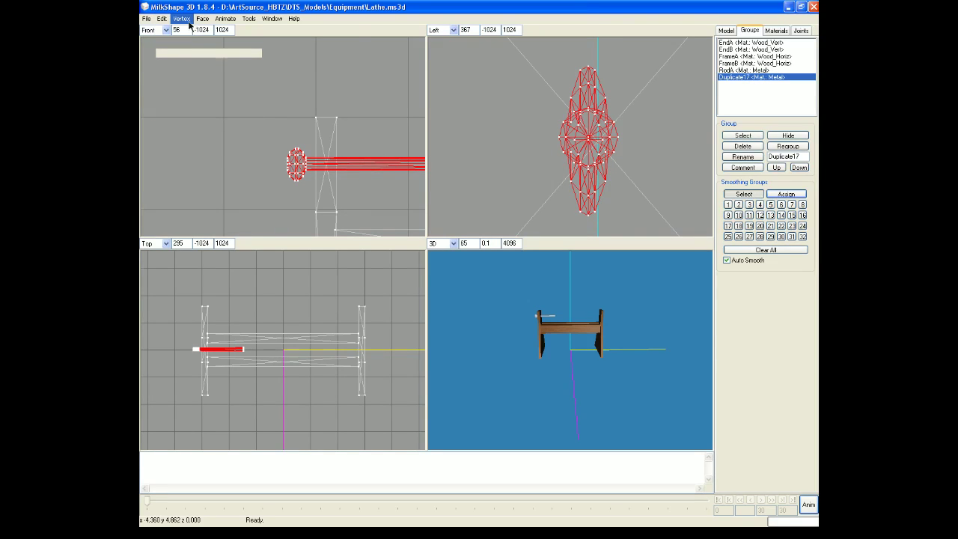
pyautogui.click(189, 23)
pyautogui.click(226, 118)
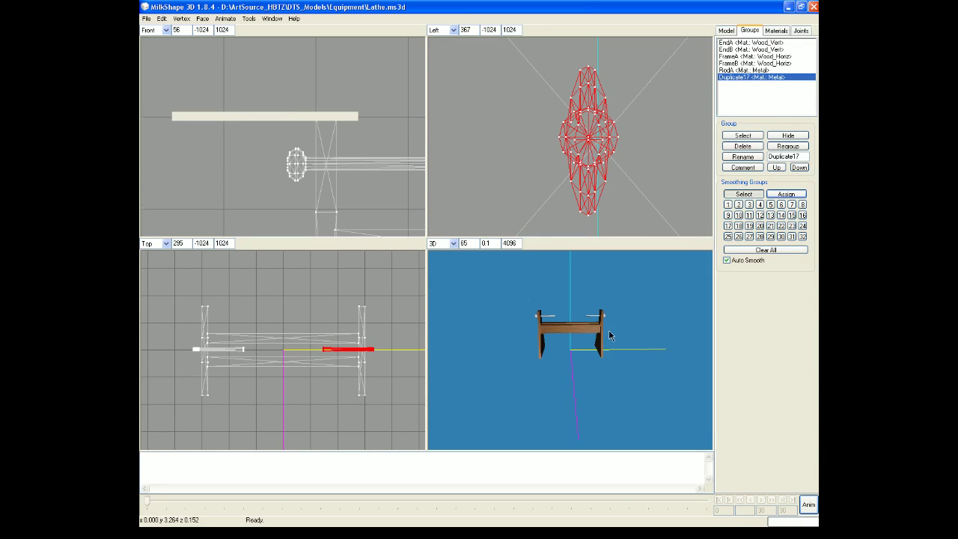
pyautogui.moveTo(605, 337); pyautogui.dragTo(566, 328)
pyautogui.scroll(5, 565, 327)
pyautogui.moveTo(610, 297); pyautogui.dragTo(654, 298)
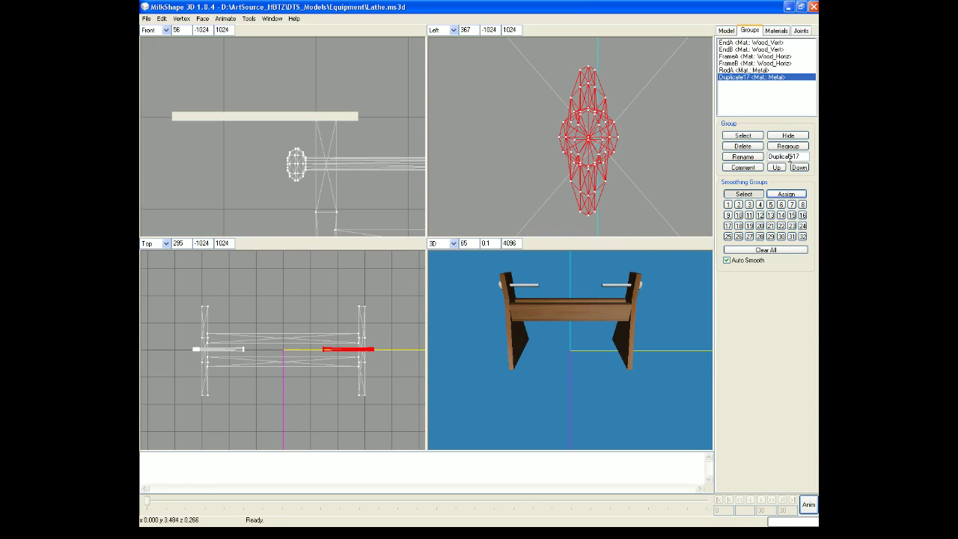
# Draw a small vertical cylinder just below the rod, undoing a misplaced first attempt
pyautogui.click(726, 30)
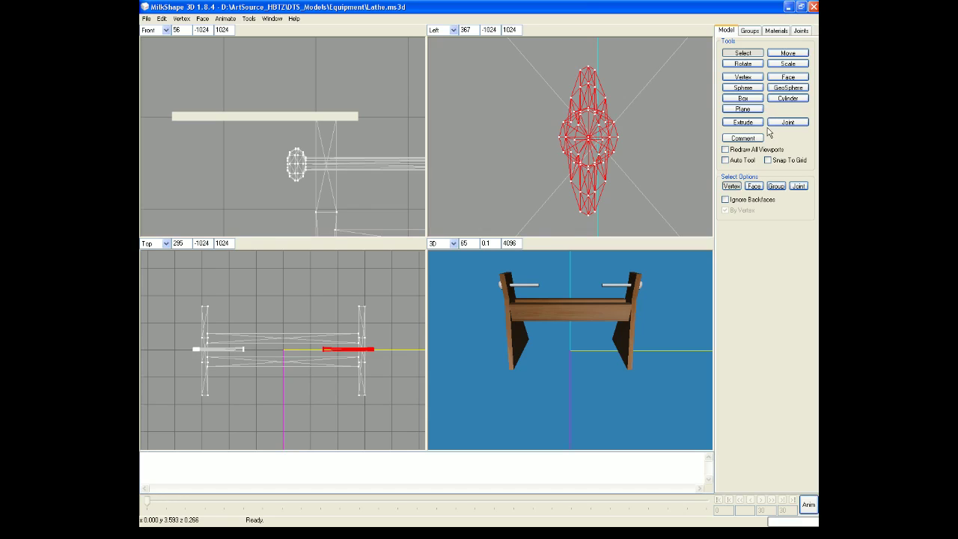
pyautogui.click(787, 99)
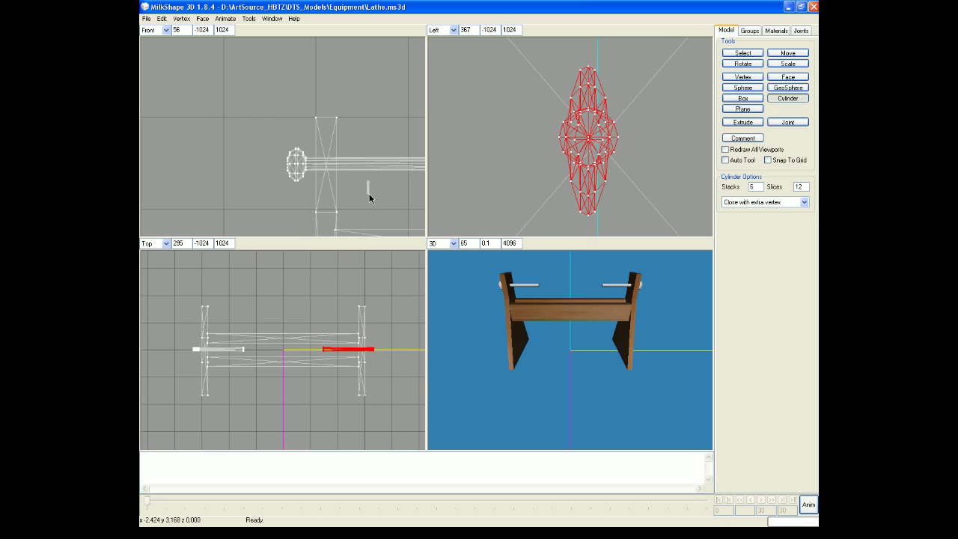
pyautogui.click(161, 18)
pyautogui.click(247, 28)
pyautogui.moveTo(385, 209); pyautogui.dragTo(386, 224)
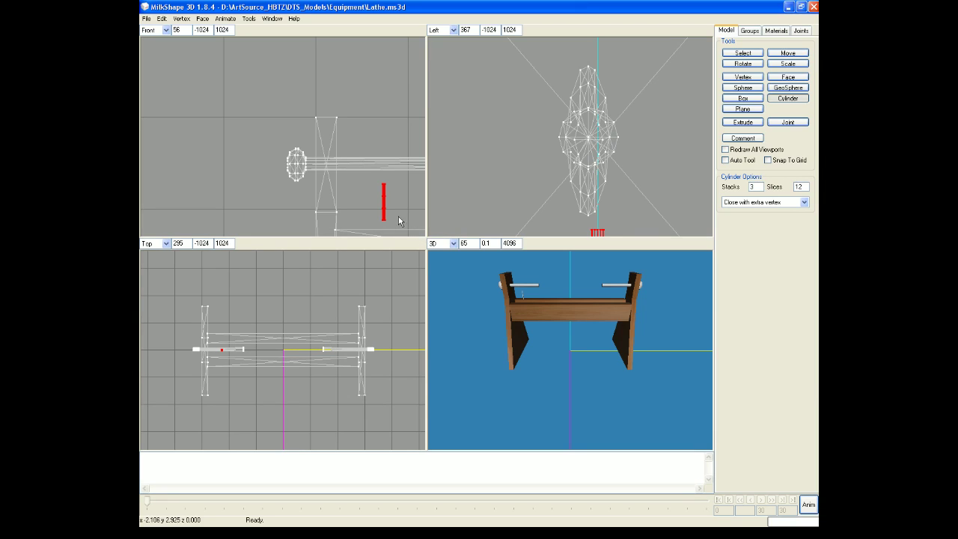
# Snap Together and Weld Together the cylinder's lower-end vertices into a single point
pyautogui.click(743, 53)
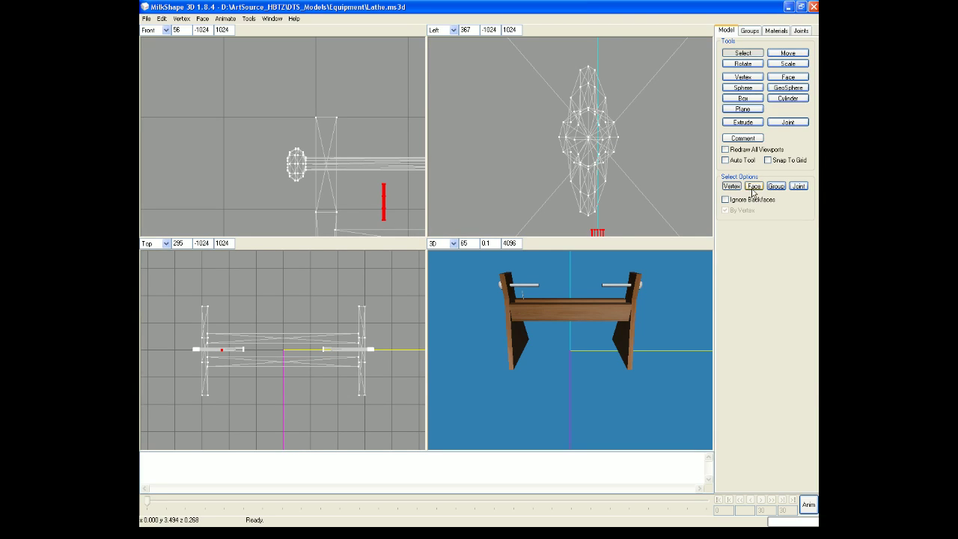
pyautogui.click(384, 210)
pyautogui.click(788, 53)
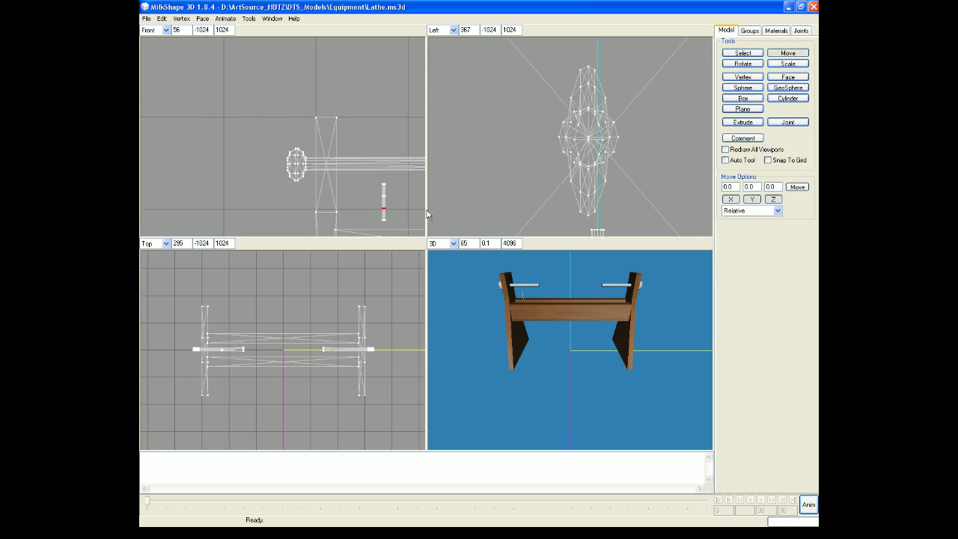
pyautogui.click(758, 53)
pyautogui.click(384, 219)
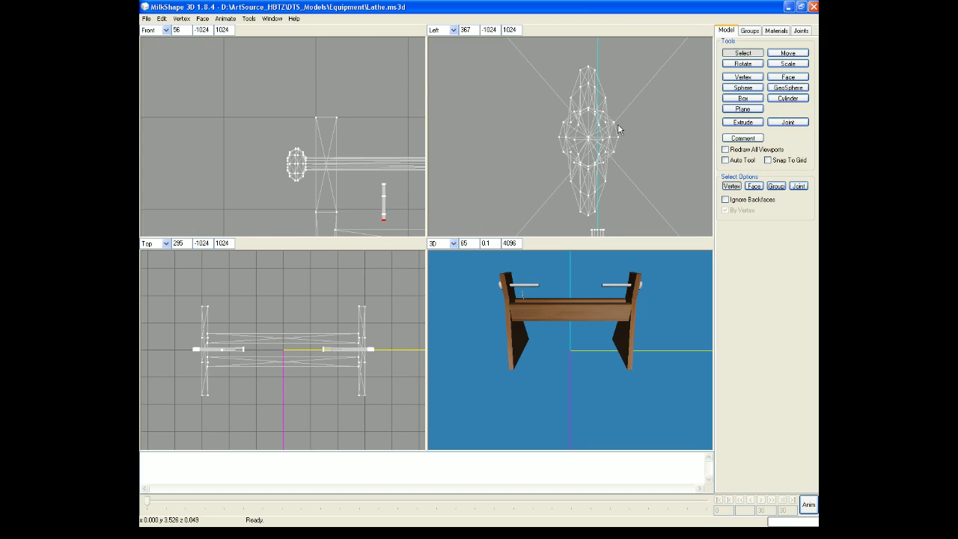
pyautogui.click(181, 19)
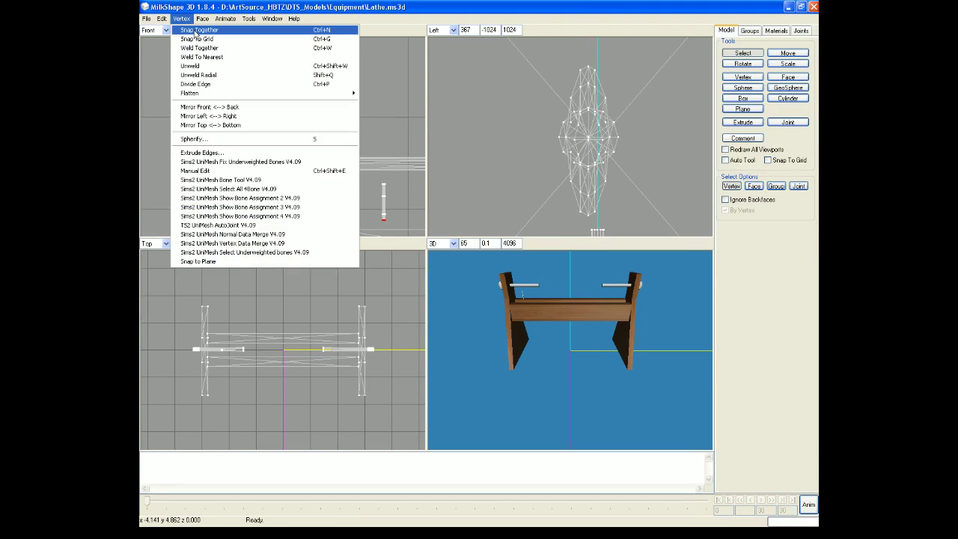
pyautogui.click(195, 30)
pyautogui.click(182, 18)
pyautogui.click(196, 47)
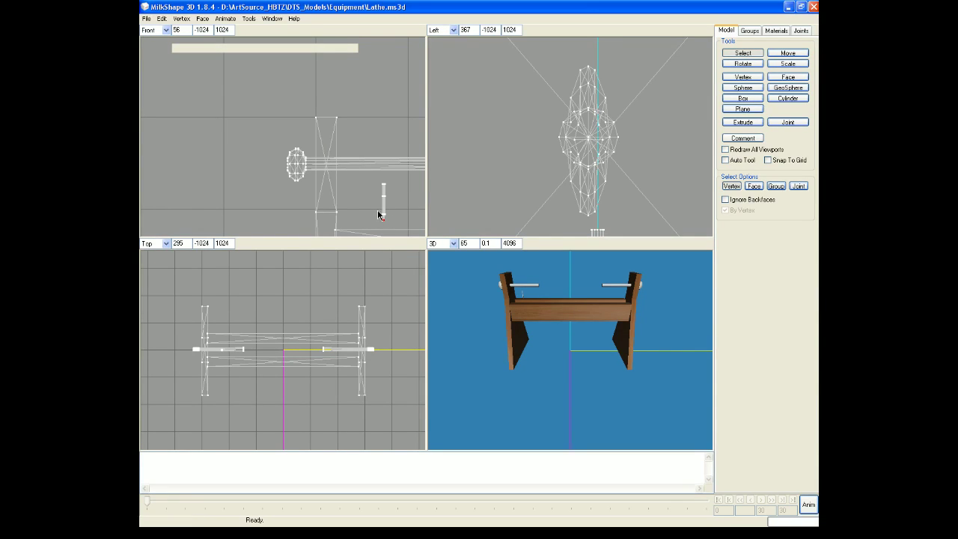
pyautogui.moveTo(378, 211); pyautogui.dragTo(389, 221)
pyautogui.click(793, 53)
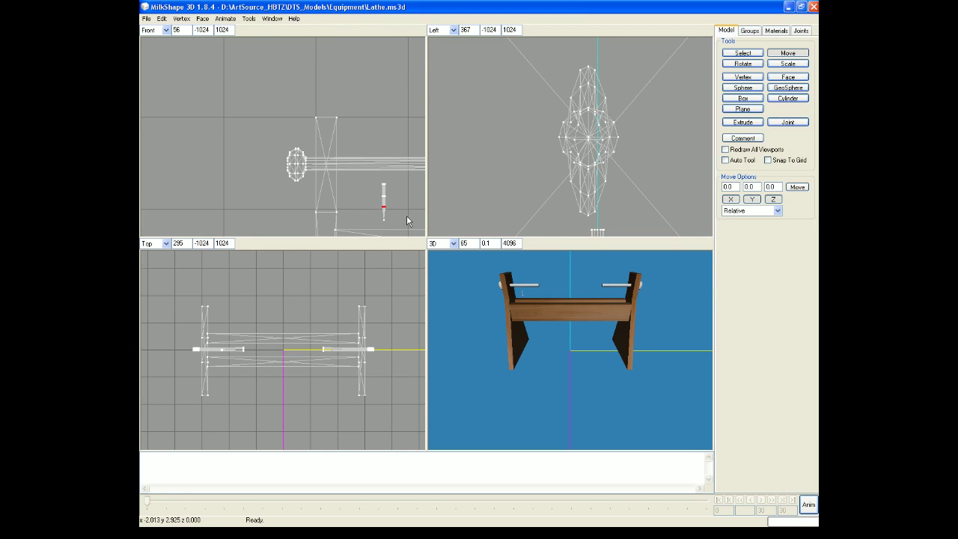
# Rotate Cylinder04 to horizontal and center it on the end of RodA
pyautogui.click(749, 31)
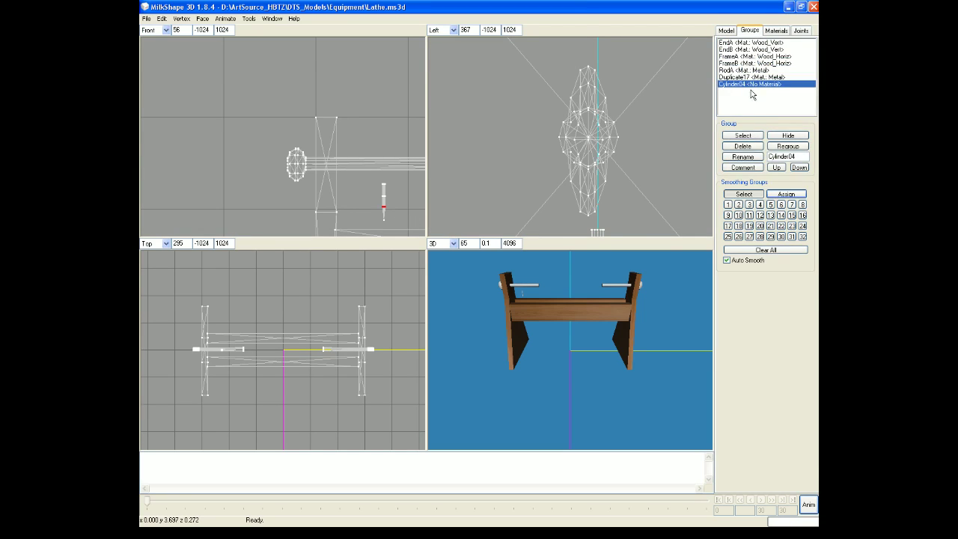
pyautogui.click(752, 137)
pyautogui.moveTo(391, 202); pyautogui.dragTo(278, 165, button='right')
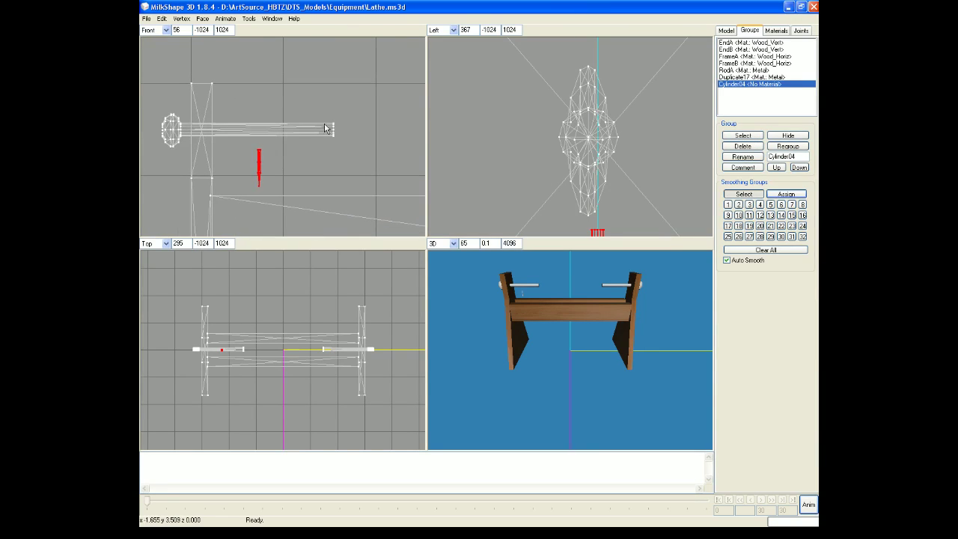
pyautogui.click(162, 19)
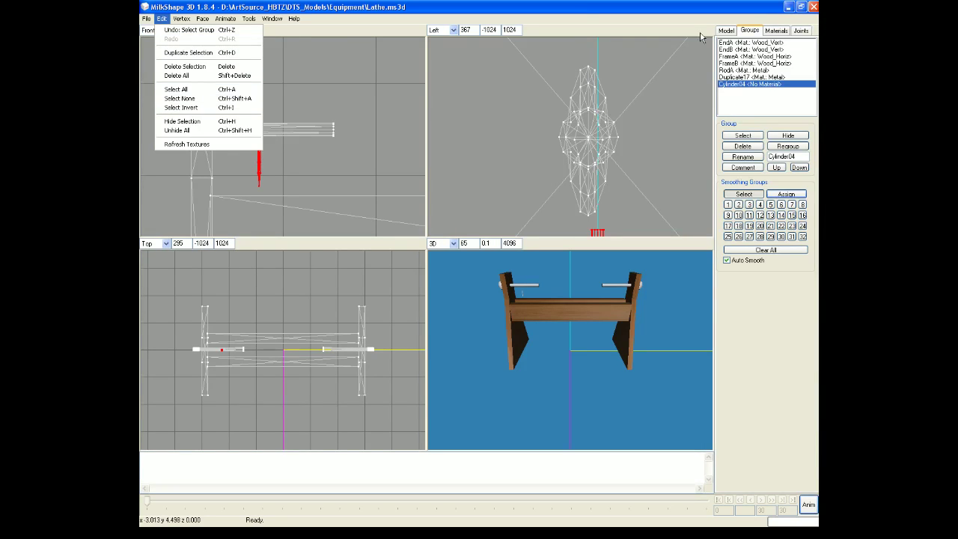
pyautogui.click(732, 34)
pyautogui.click(731, 32)
pyautogui.click(742, 64)
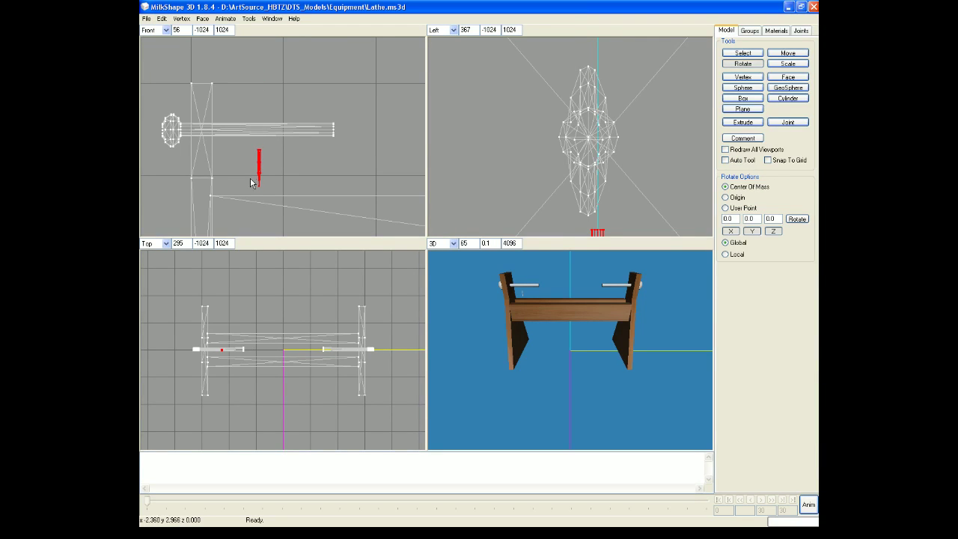
pyautogui.moveTo(281, 199); pyautogui.dragTo(298, 147)
pyautogui.click(788, 52)
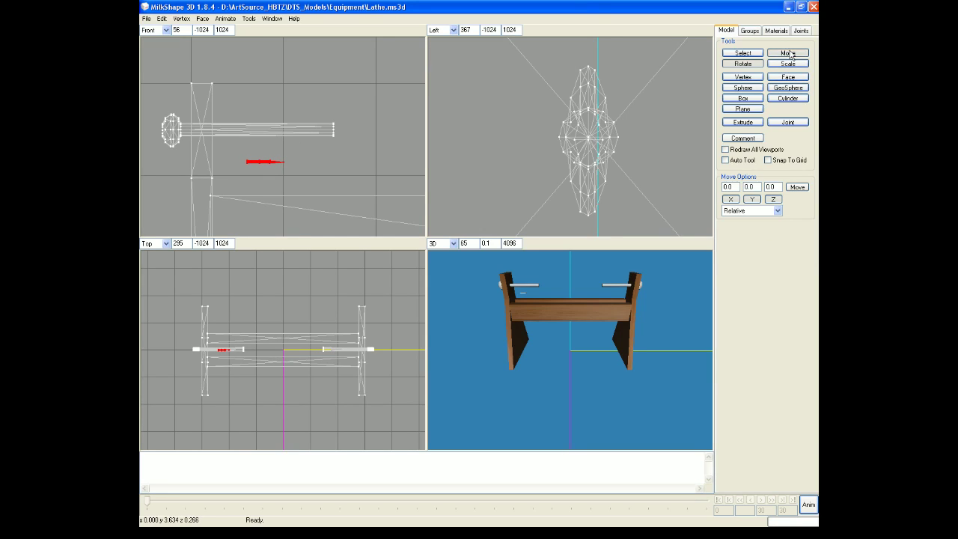
pyautogui.moveTo(256, 183); pyautogui.dragTo(339, 152)
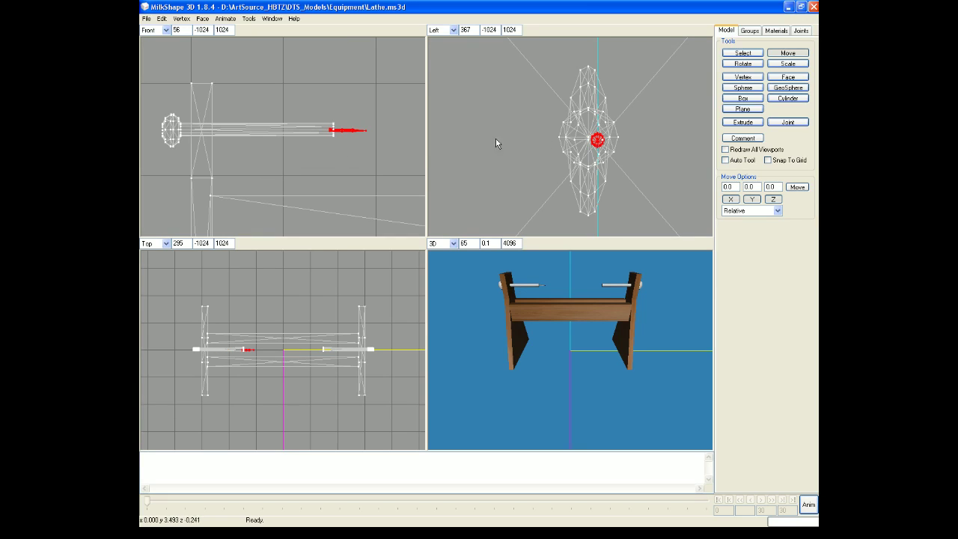
pyautogui.moveTo(640, 155); pyautogui.dragTo(631, 155)
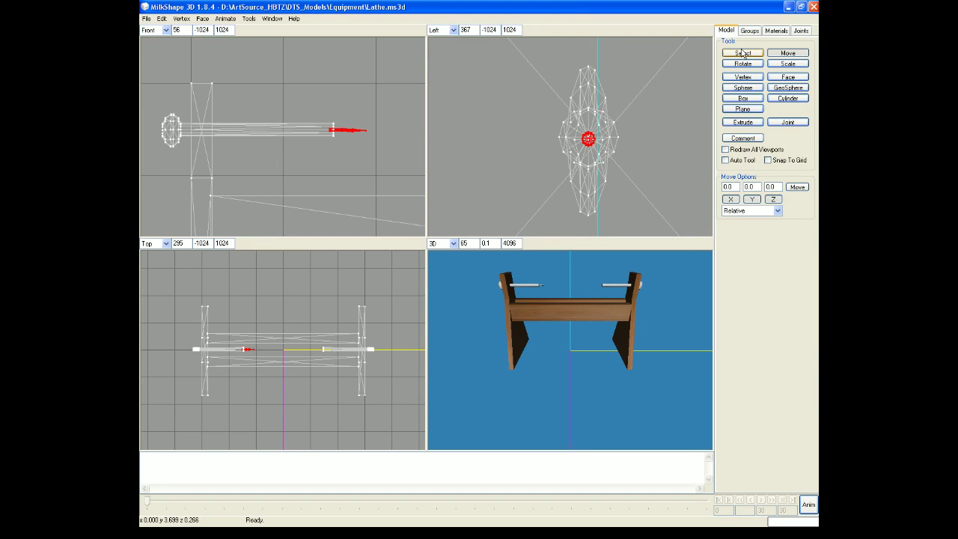
# Assign the Metal material to the tip, then duplicate it and mirror the copy Left <-> Right
pyautogui.click(778, 31)
pyautogui.click(727, 43)
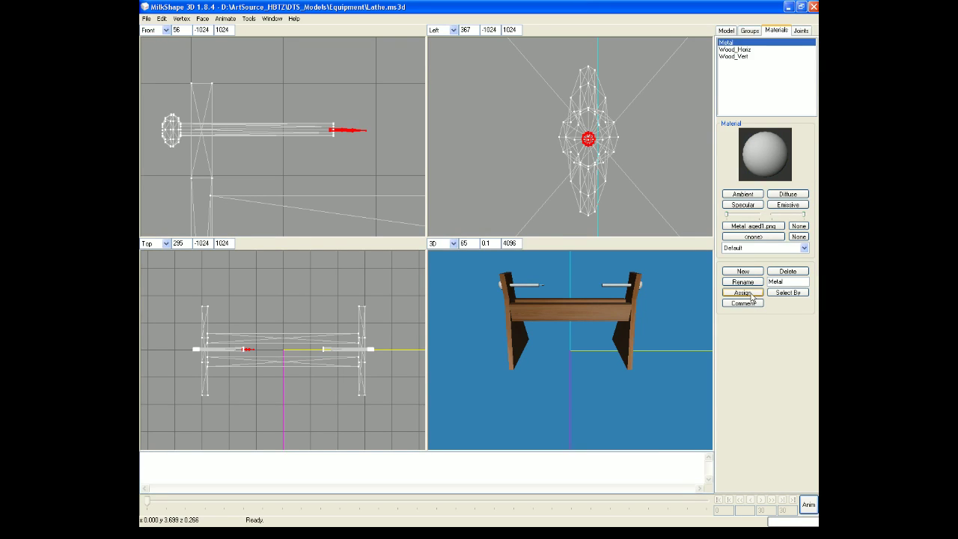
pyautogui.click(162, 19)
pyautogui.click(182, 53)
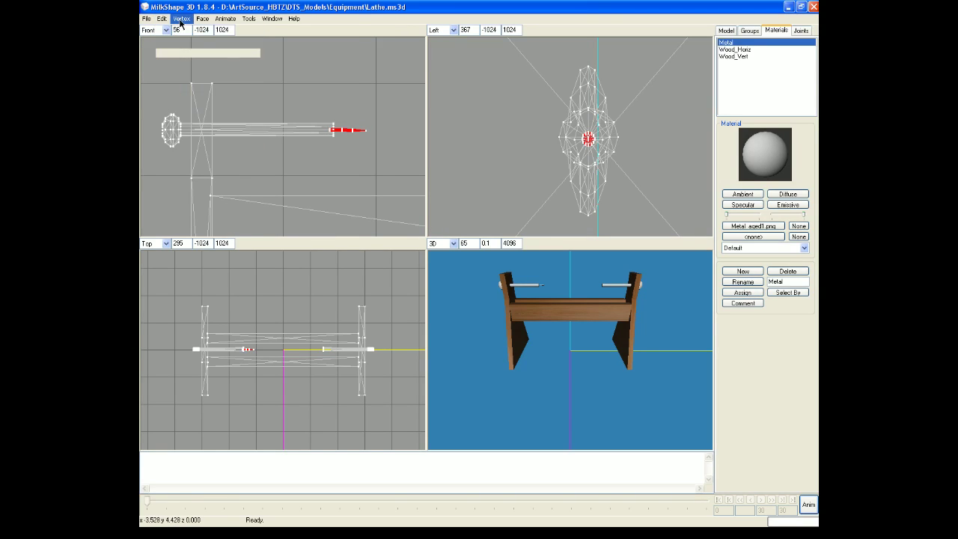
pyautogui.click(181, 19)
pyautogui.click(225, 116)
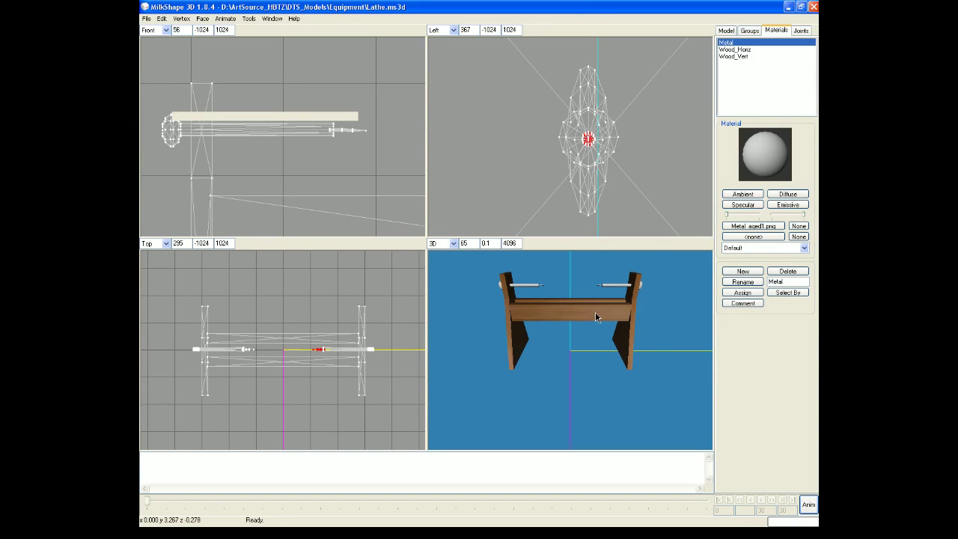
# Zoom in and out to review both rods with their pointed metal tips
pyautogui.scroll(-1, 587, 319)
pyautogui.scroll(6, 585, 322)
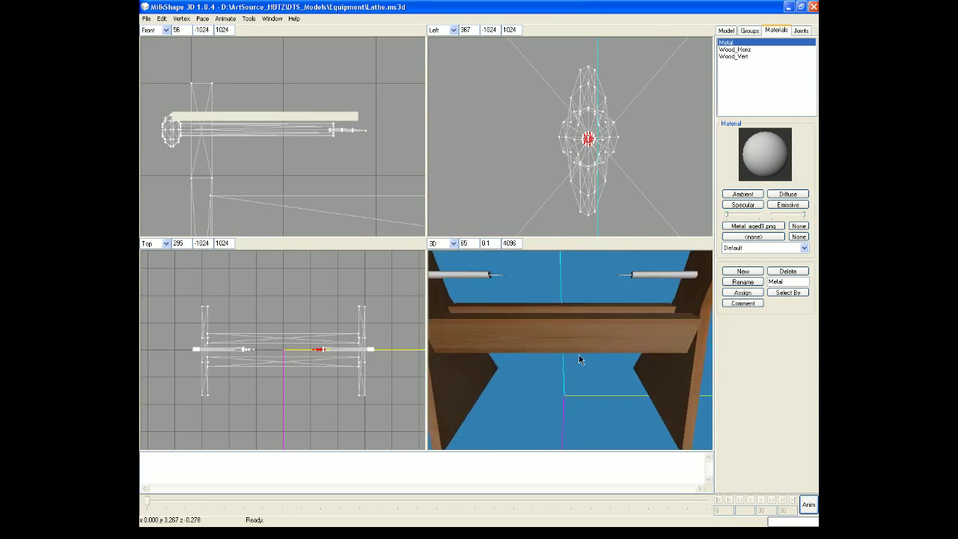
pyautogui.scroll(3, 586, 393)
pyautogui.scroll(-3, 586, 393)
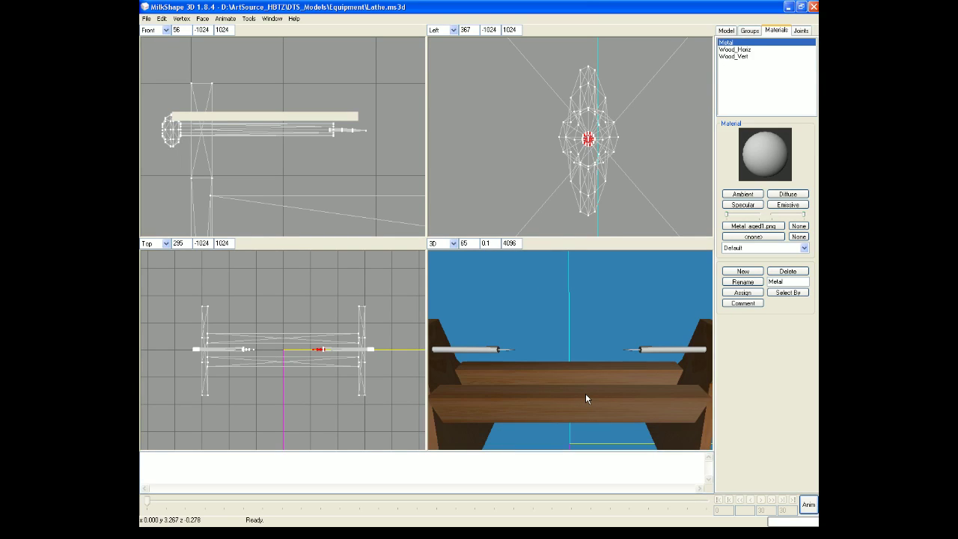
pyautogui.scroll(-5, 586, 393)
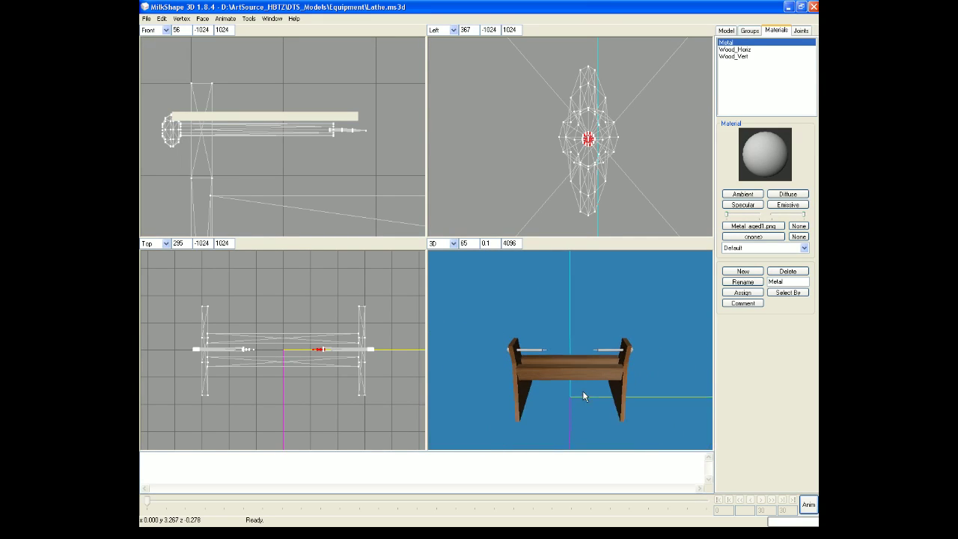
pyautogui.scroll(4, 545, 373)
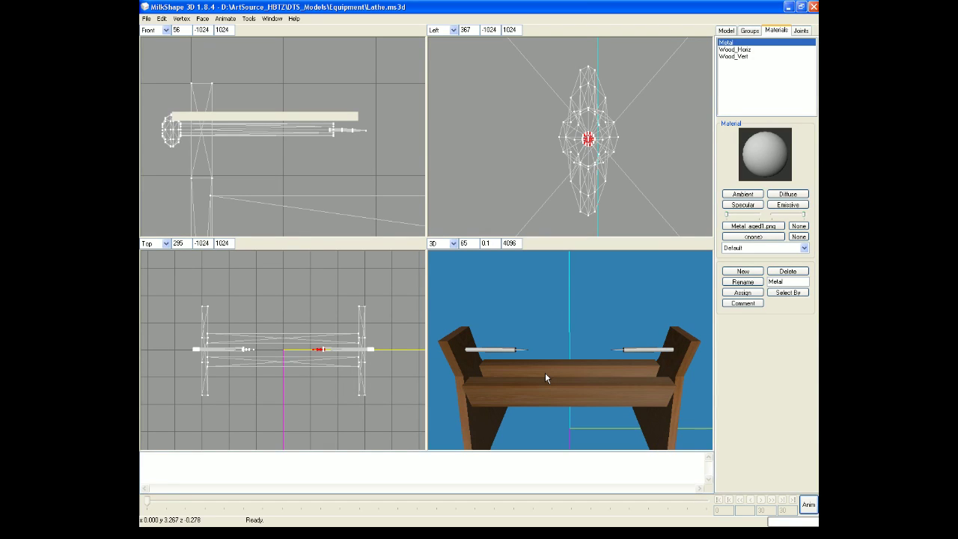
pyautogui.scroll(4, 545, 372)
pyautogui.scroll(-2, 545, 371)
pyautogui.scroll(-2, 545, 377)
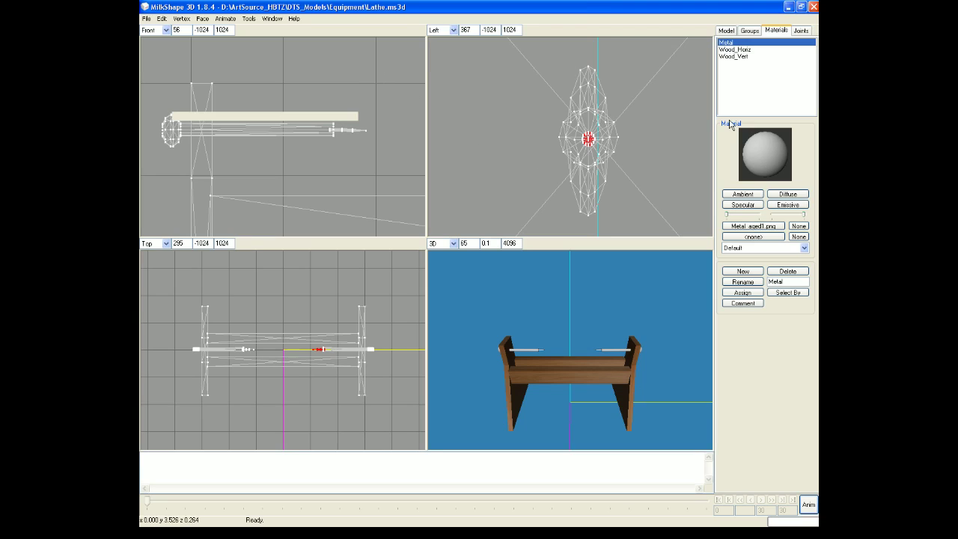
# Save the lathe model with File > Save
pyautogui.click(146, 18)
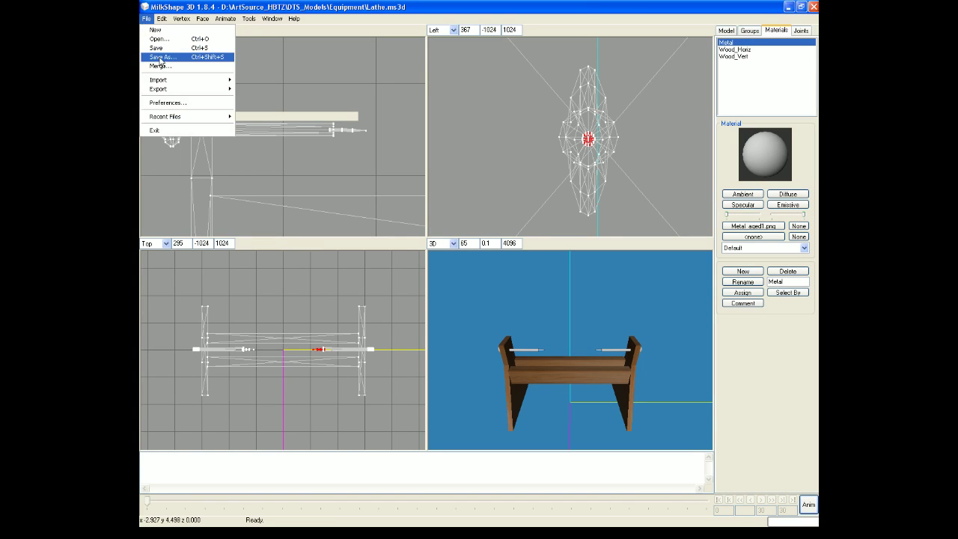
pyautogui.click(158, 48)
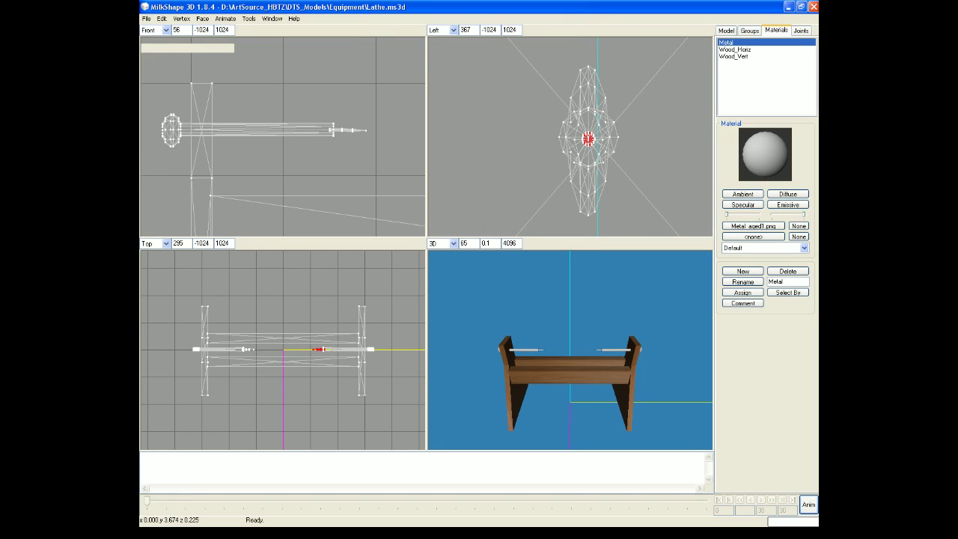
pyautogui.click(750, 32)
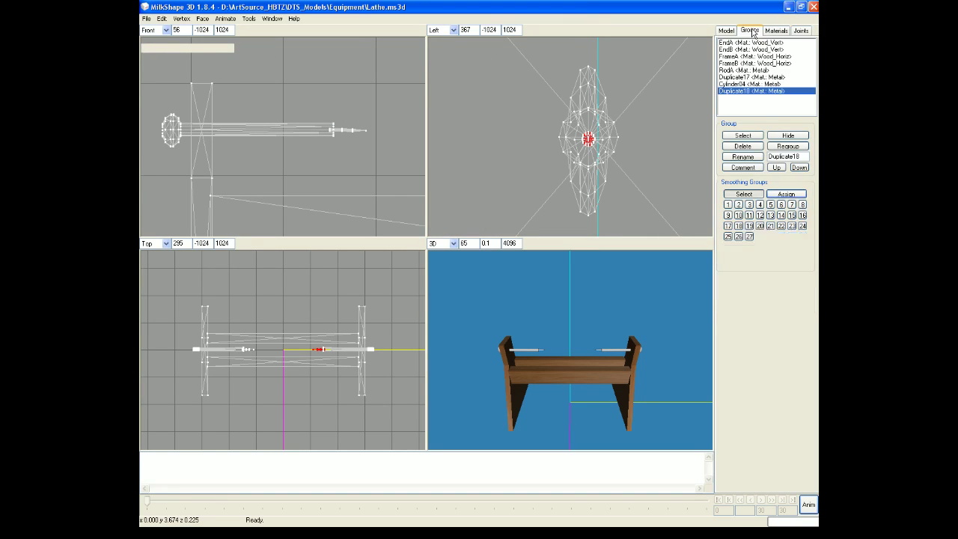
# Pick the Cylinder tool and set its Stacks to 8
pyautogui.click(732, 31)
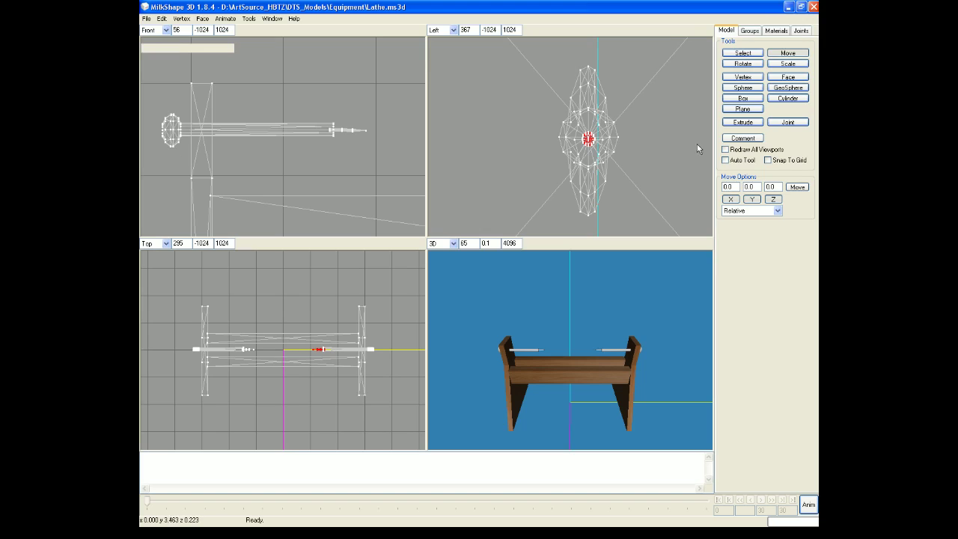
pyautogui.click(794, 100)
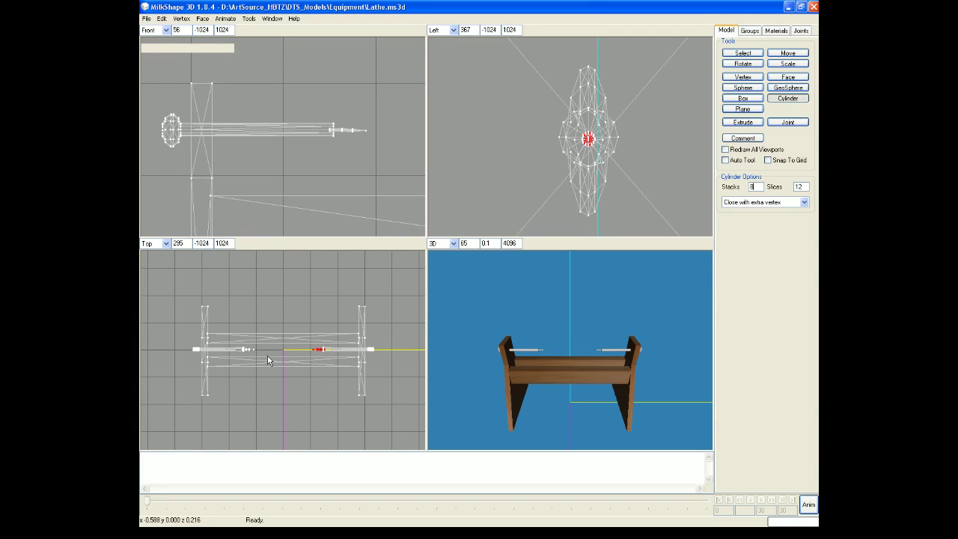
pyautogui.click(230, 283)
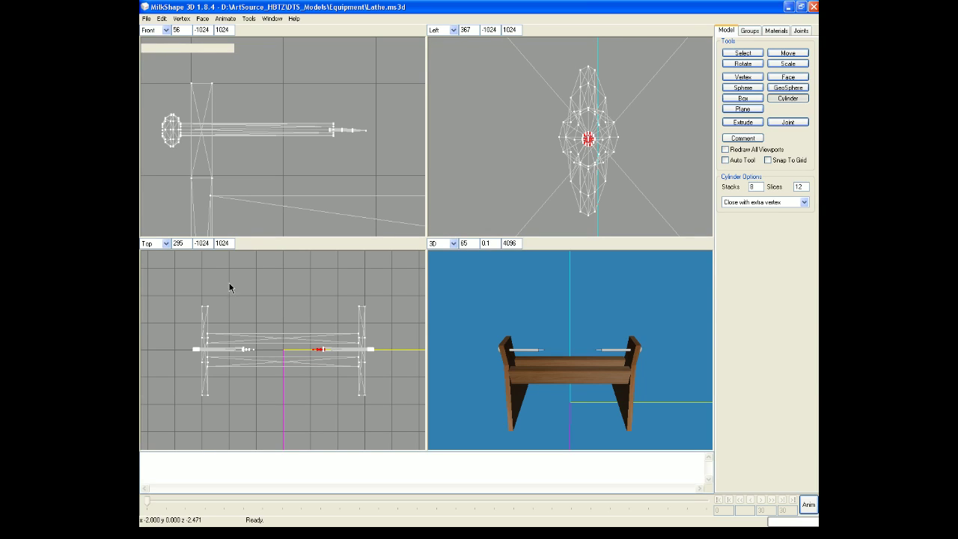
# Create a new upright cylinder above the lathe in the Top view
pyautogui.click(232, 396)
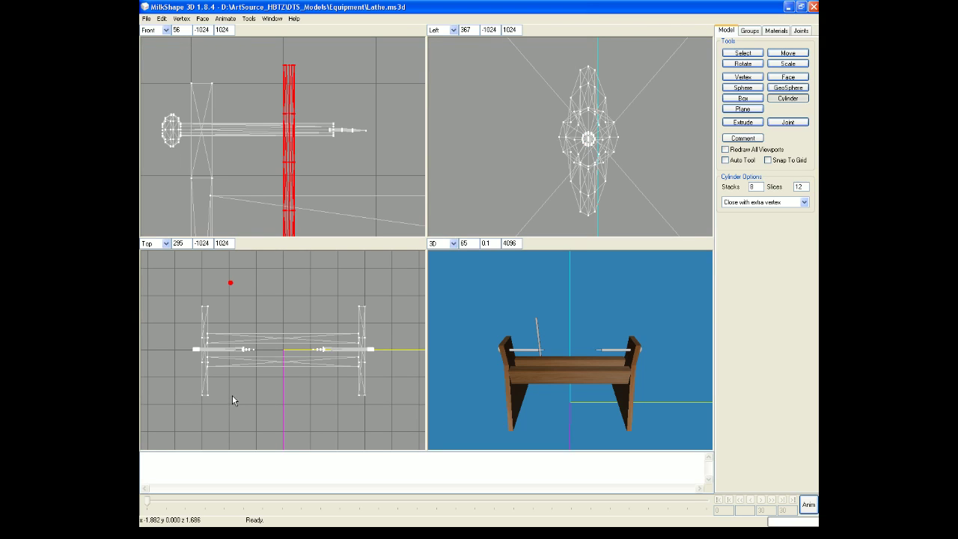
pyautogui.moveTo(326, 216); pyautogui.dragTo(339, 158, button='right')
pyautogui.scroll(-1, 338, 159)
pyautogui.scroll(-2, 338, 158)
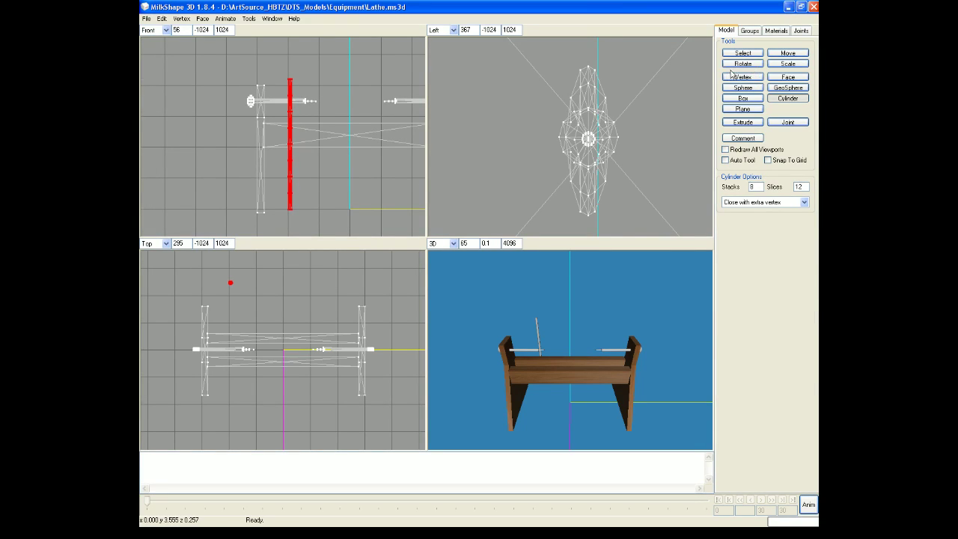
# Rotate the cylinder to lie horizontal and move it across the frame near the left end
pyautogui.click(759, 65)
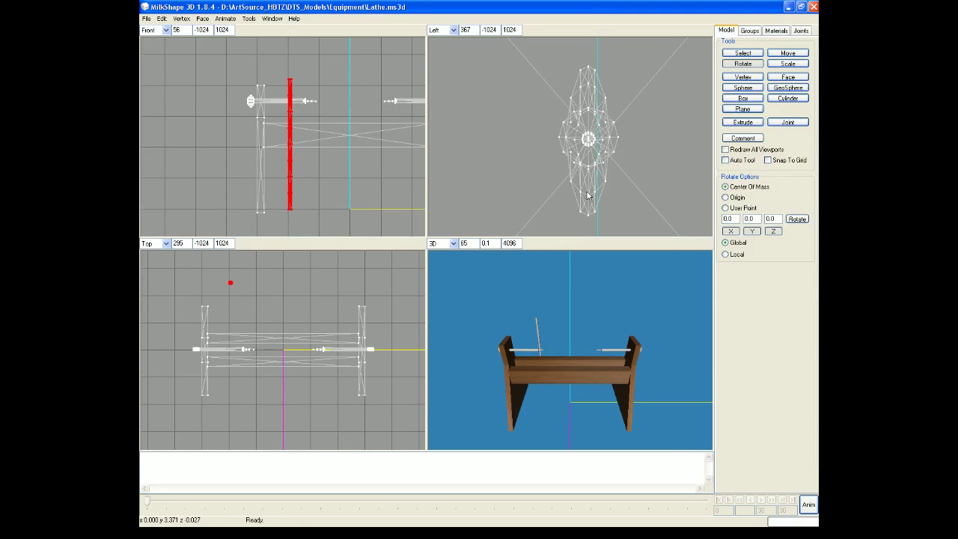
pyautogui.moveTo(603, 199); pyautogui.dragTo(605, 213)
pyautogui.moveTo(545, 215); pyautogui.dragTo(600, 177)
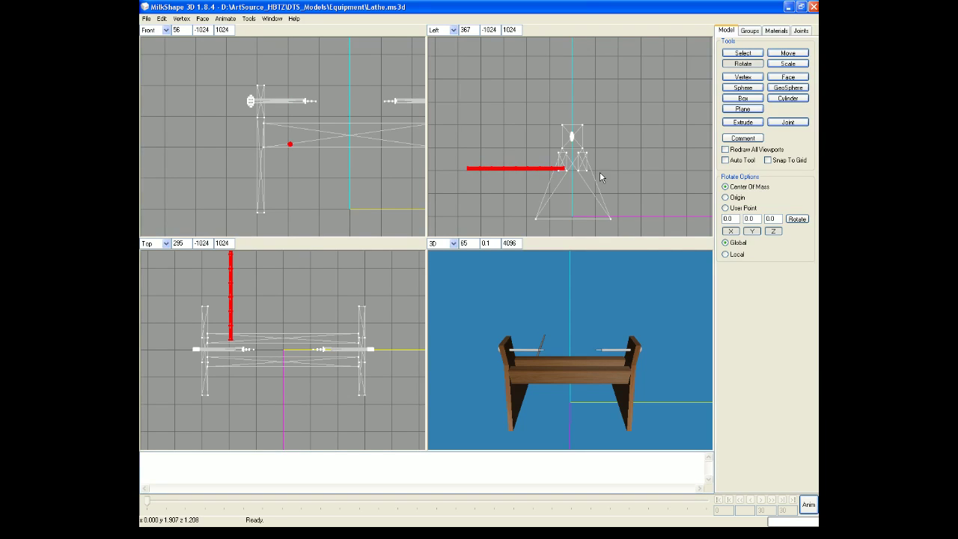
pyautogui.click(788, 52)
pyautogui.moveTo(486, 212); pyautogui.dragTo(549, 193)
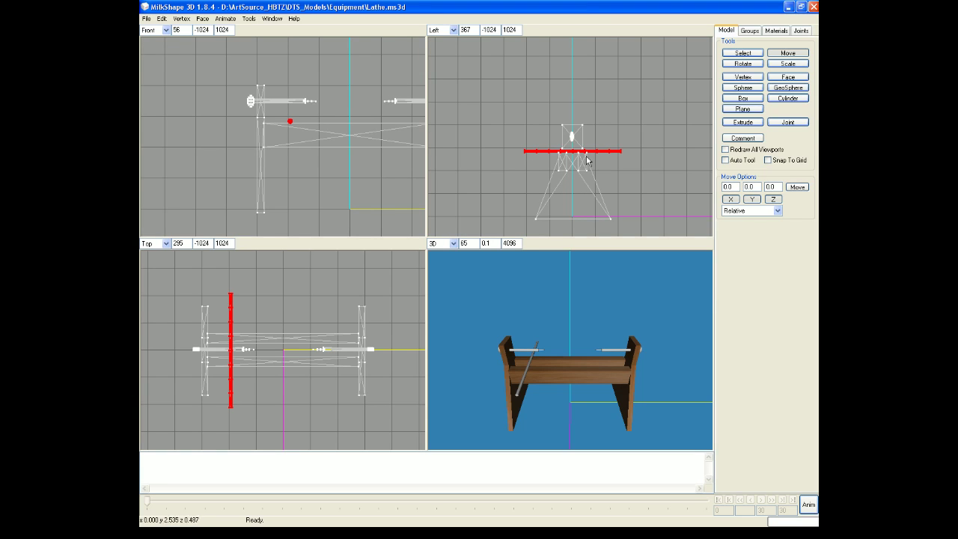
# Select the vertices at one end of the rod, then tilt and raise that end upward
pyautogui.click(744, 52)
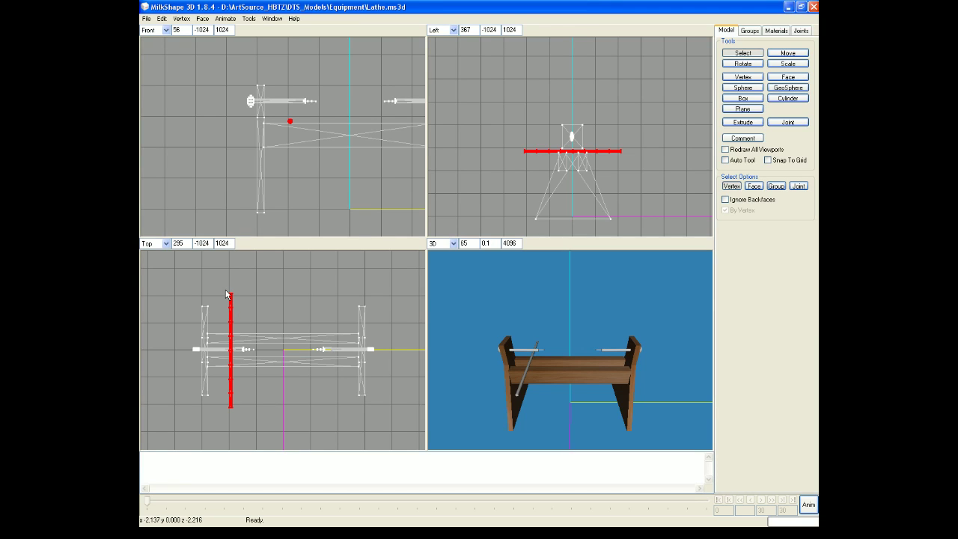
pyautogui.click(247, 342)
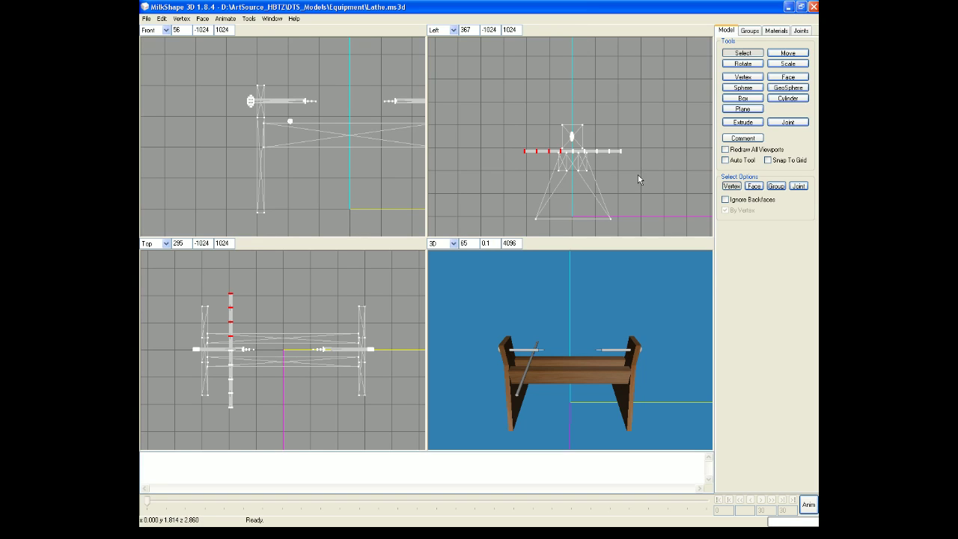
pyautogui.click(743, 64)
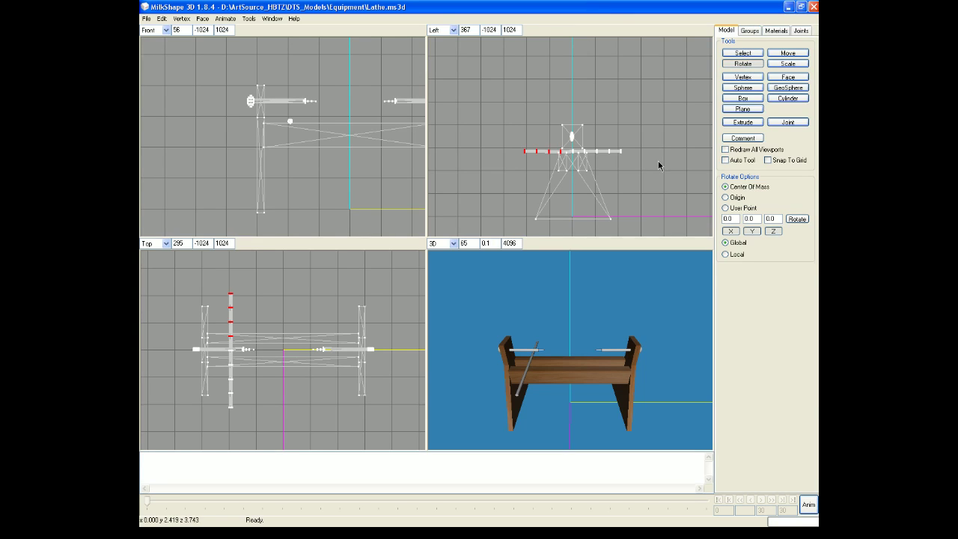
pyautogui.moveTo(660, 166); pyautogui.dragTo(658, 167)
pyautogui.click(788, 53)
pyautogui.moveTo(605, 199); pyautogui.dragTo(604, 200)
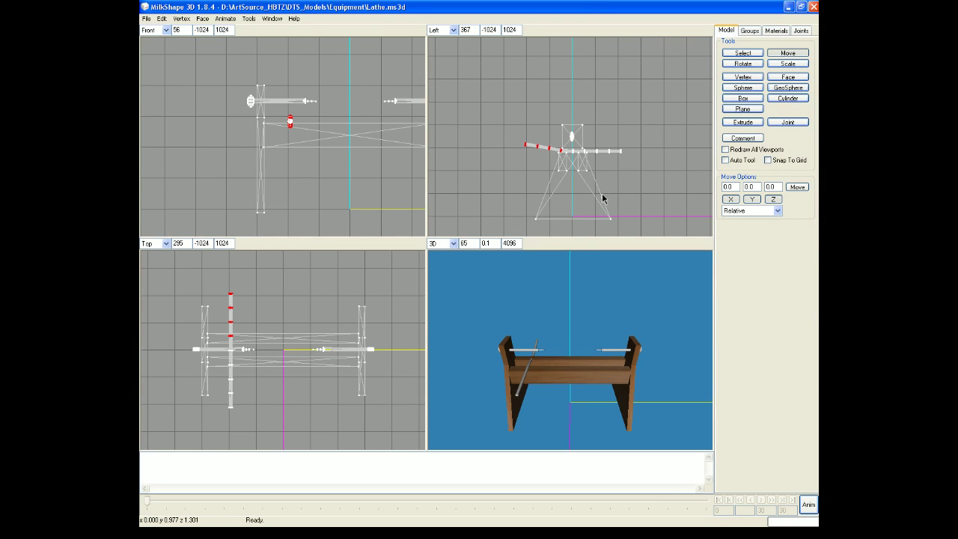
pyautogui.scroll(3, 627, 187)
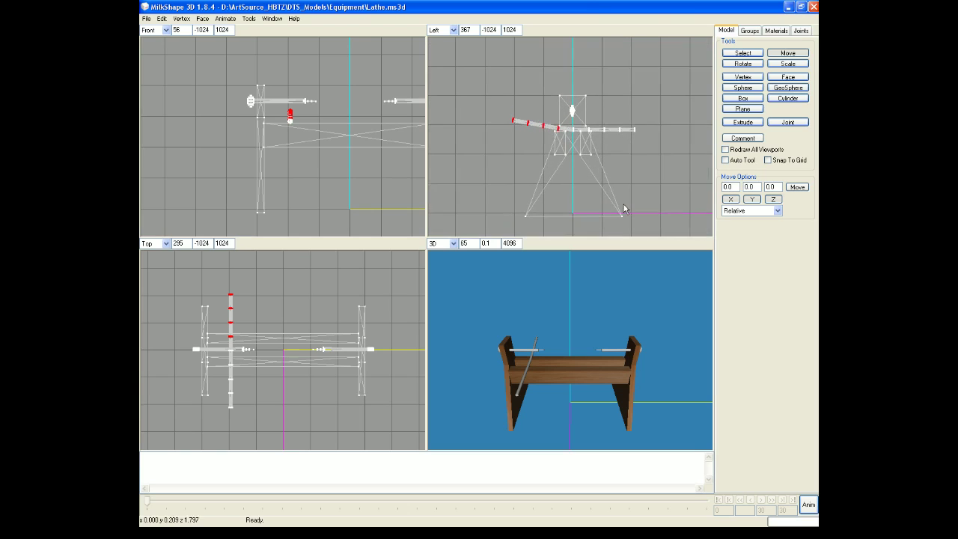
pyautogui.scroll(3, 624, 209)
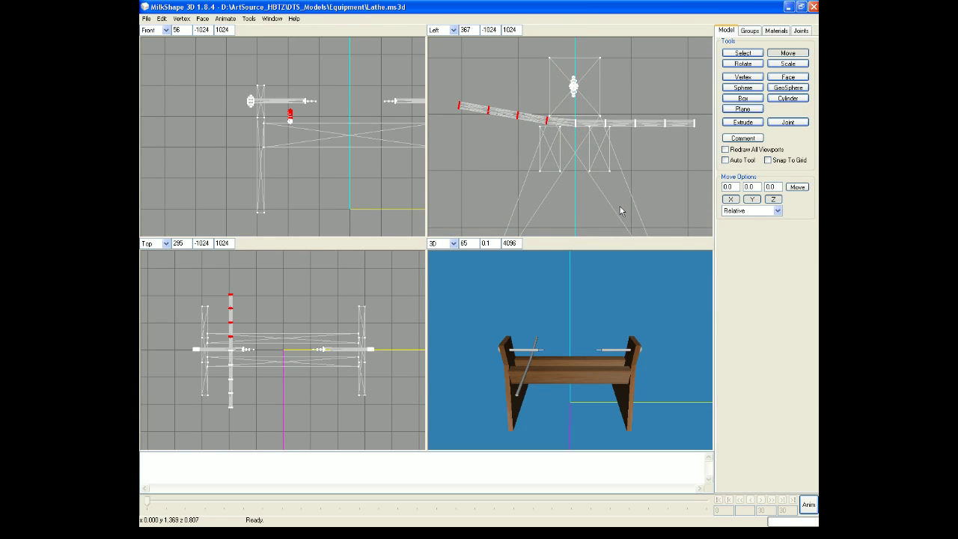
# Select the rod's other half and tilt and raise it upward into a curve
pyautogui.click(743, 54)
pyautogui.moveTo(226, 363); pyautogui.dragTo(236, 419)
pyautogui.click(743, 63)
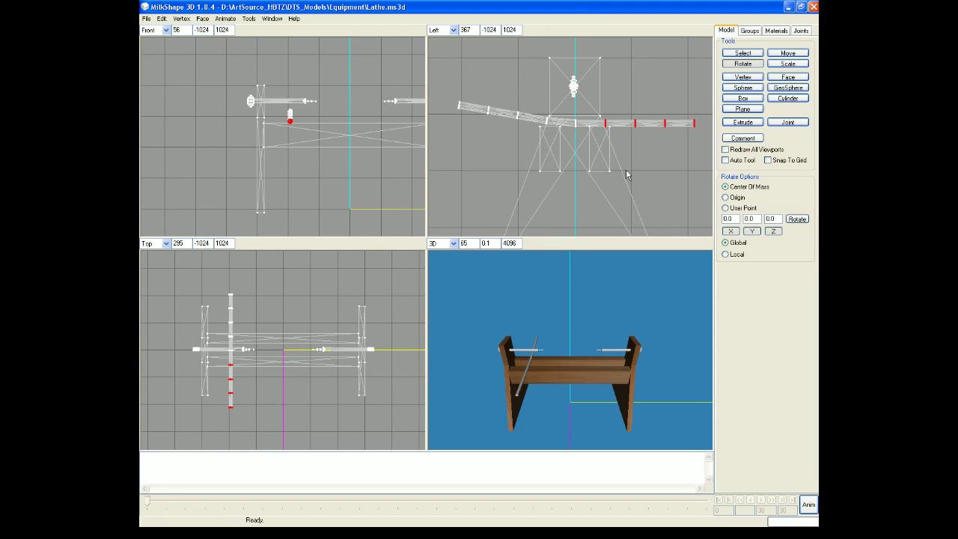
pyautogui.moveTo(631, 169); pyautogui.dragTo(657, 156)
pyautogui.click(792, 54)
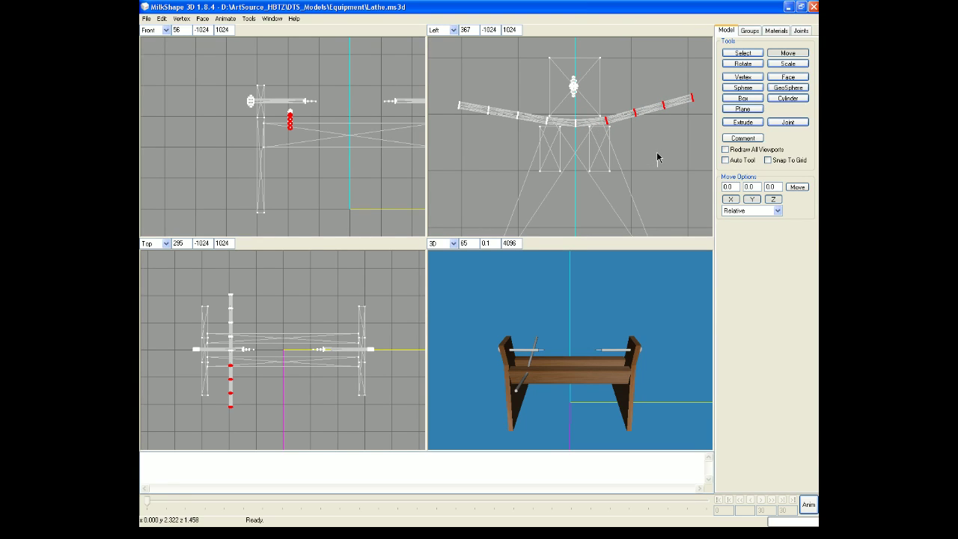
pyautogui.moveTo(657, 156); pyautogui.dragTo(656, 152)
# Fine-tune the tilt and height of the rod's upper end vertices
pyautogui.click(743, 53)
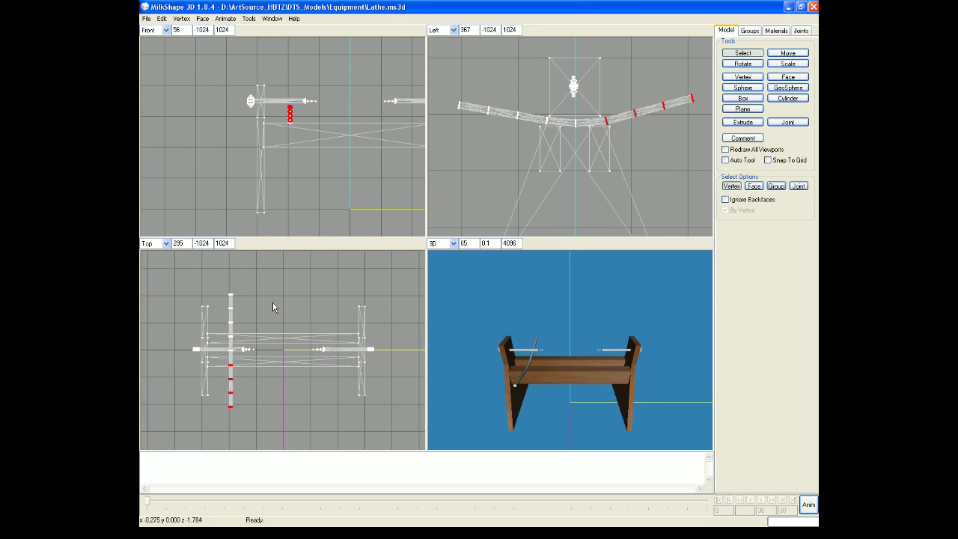
pyautogui.moveTo(224, 292); pyautogui.dragTo(242, 342)
pyautogui.click(743, 64)
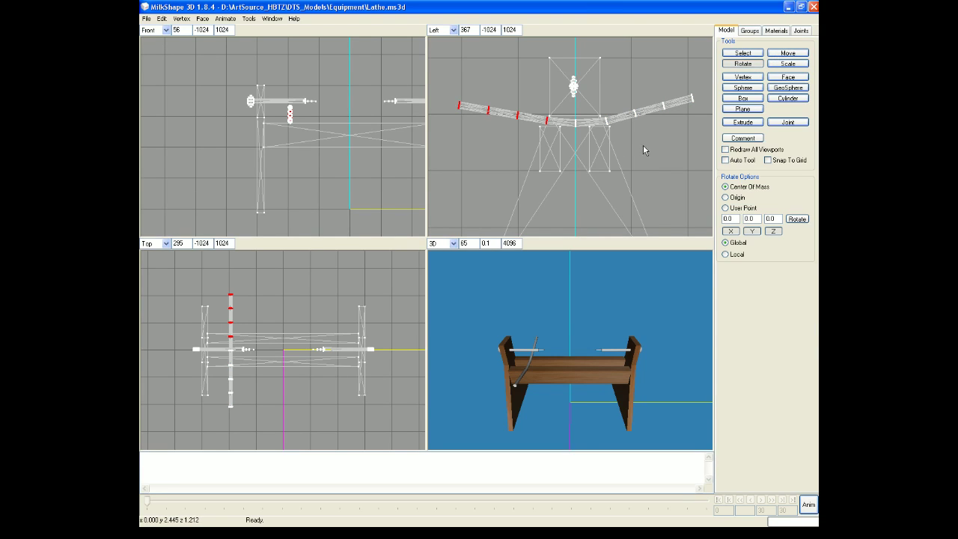
pyautogui.moveTo(644, 150); pyautogui.dragTo(642, 151)
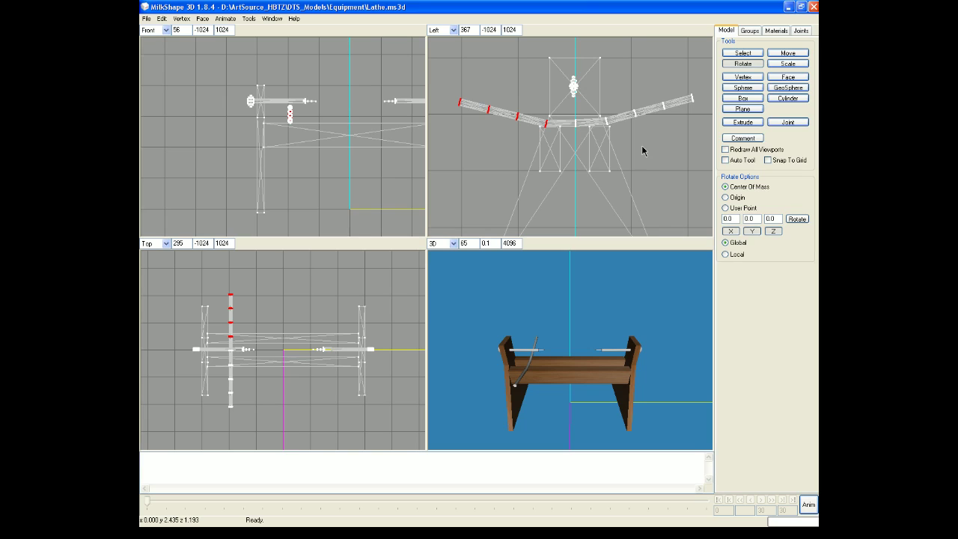
pyautogui.click(787, 52)
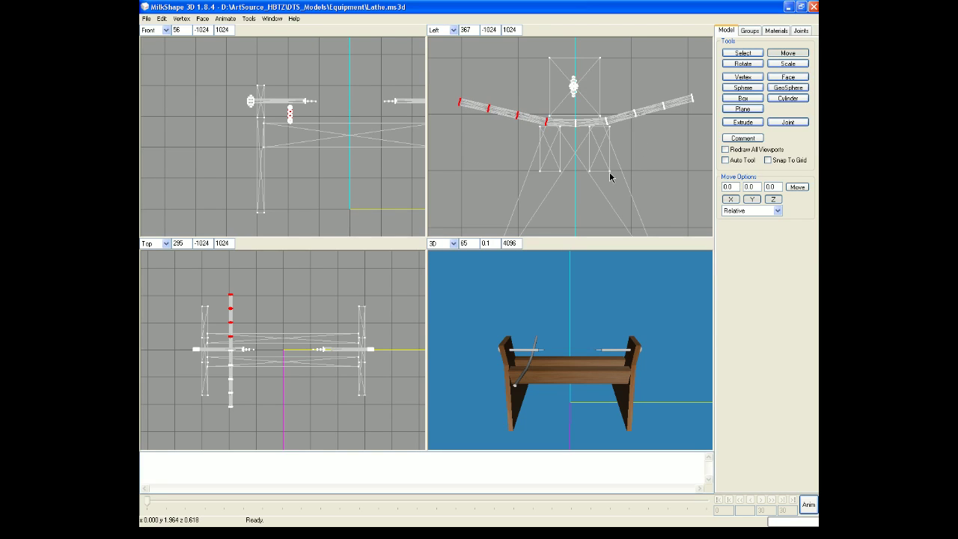
pyautogui.moveTo(610, 177); pyautogui.dragTo(610, 176)
# Reselect the rod's top vertices, then tilt that end further and raise it slightly
pyautogui.click(743, 52)
pyautogui.moveTo(223, 291); pyautogui.dragTo(247, 343, button='right')
pyautogui.moveTo(231, 287); pyautogui.dragTo(236, 325)
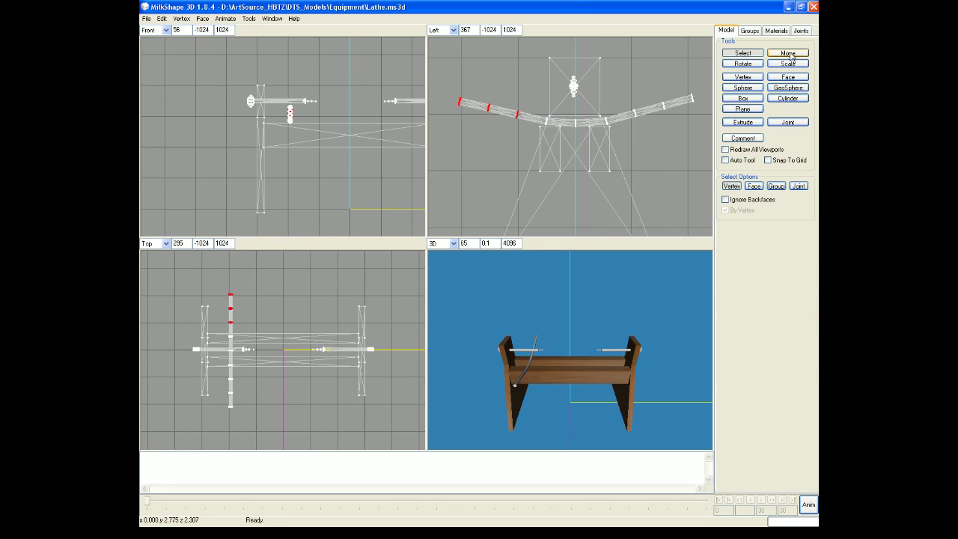
pyautogui.click(755, 64)
pyautogui.moveTo(603, 177); pyautogui.dragTo(500, 174)
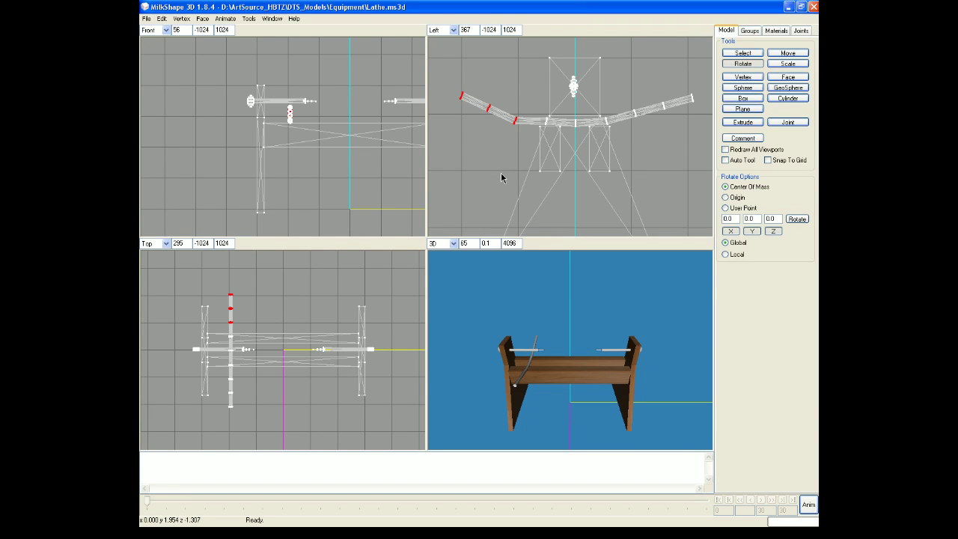
pyautogui.click(787, 52)
pyautogui.moveTo(652, 179); pyautogui.dragTo(651, 172)
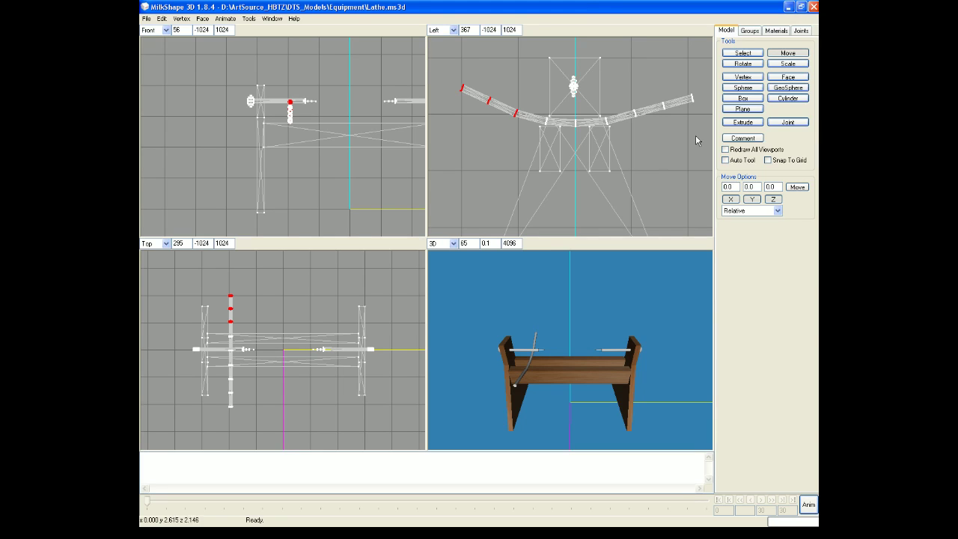
# Rotate the rod's right arm upward and settle it into place
pyautogui.click(743, 53)
pyautogui.moveTo(625, 85); pyautogui.dragTo(700, 138)
pyautogui.click(744, 63)
pyautogui.moveTo(701, 62); pyautogui.dragTo(710, 60)
pyautogui.click(788, 53)
pyautogui.moveTo(669, 132); pyautogui.dragTo(665, 134)
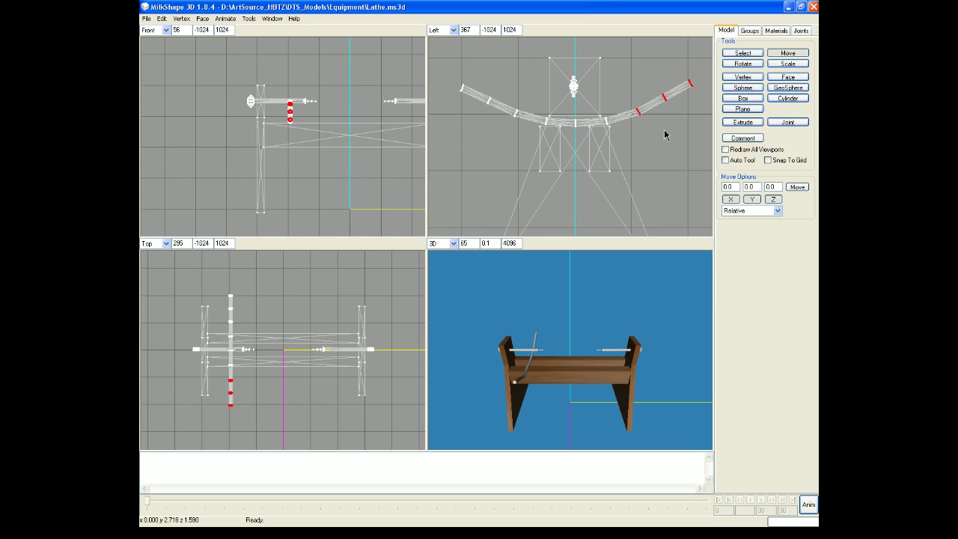
pyautogui.moveTo(664, 134); pyautogui.dragTo(665, 136)
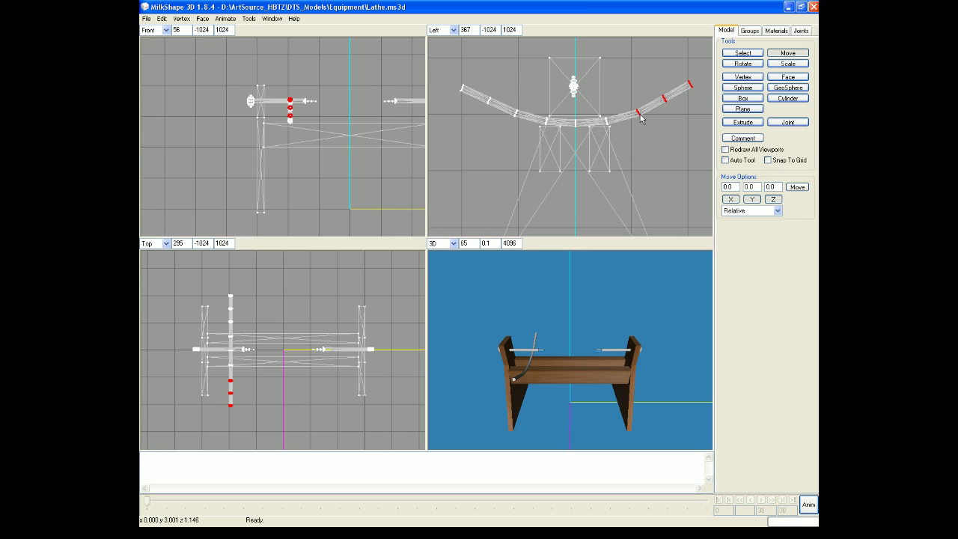
# Curl the rod's left end upward and lift that end segment
pyautogui.click(746, 54)
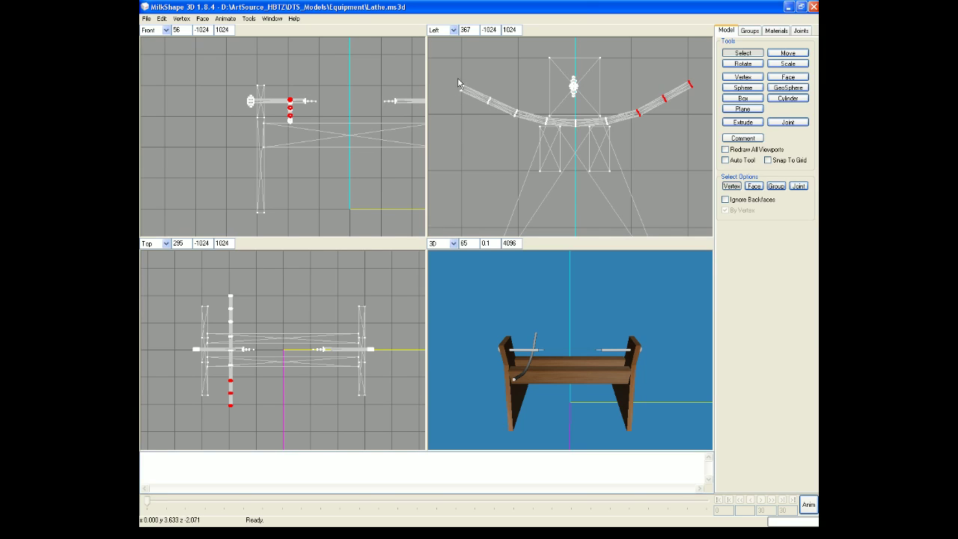
pyautogui.moveTo(458, 78); pyautogui.dragTo(497, 109)
pyautogui.click(743, 64)
pyautogui.moveTo(639, 157)
pyautogui.mouseDown()
pyautogui.moveTo(627, 160)
pyautogui.moveTo(633, 156)
pyautogui.mouseUp()
pyautogui.click(782, 53)
pyautogui.moveTo(485, 143); pyautogui.dragTo(480, 133)
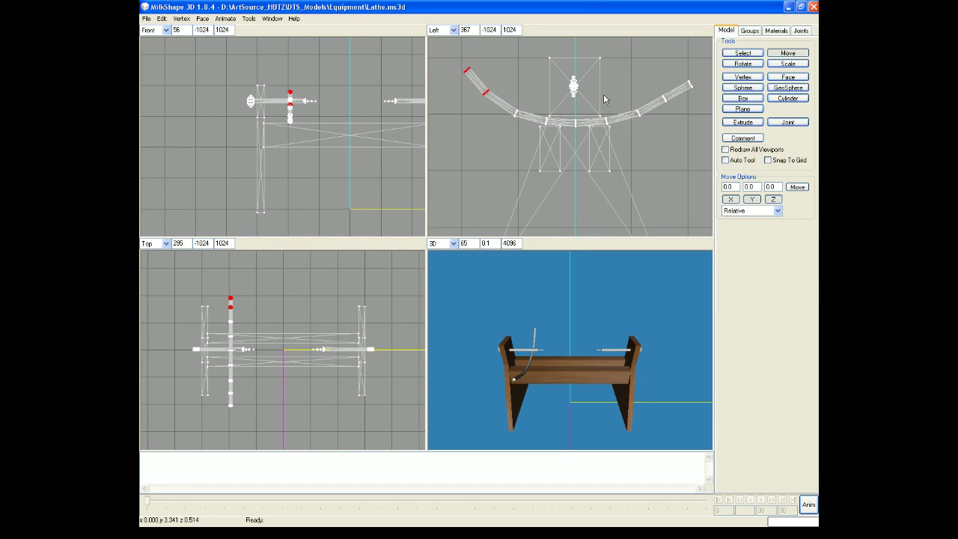
# Tilt the right pole tip further upward
pyautogui.click(743, 53)
pyautogui.moveTo(643, 66); pyautogui.dragTo(690, 112)
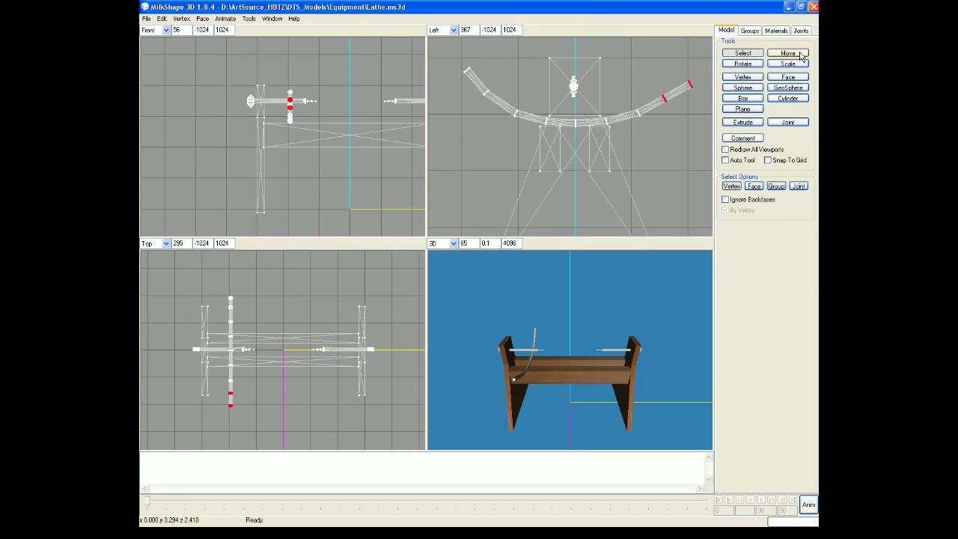
pyautogui.click(742, 64)
pyautogui.moveTo(665, 145); pyautogui.dragTo(672, 144)
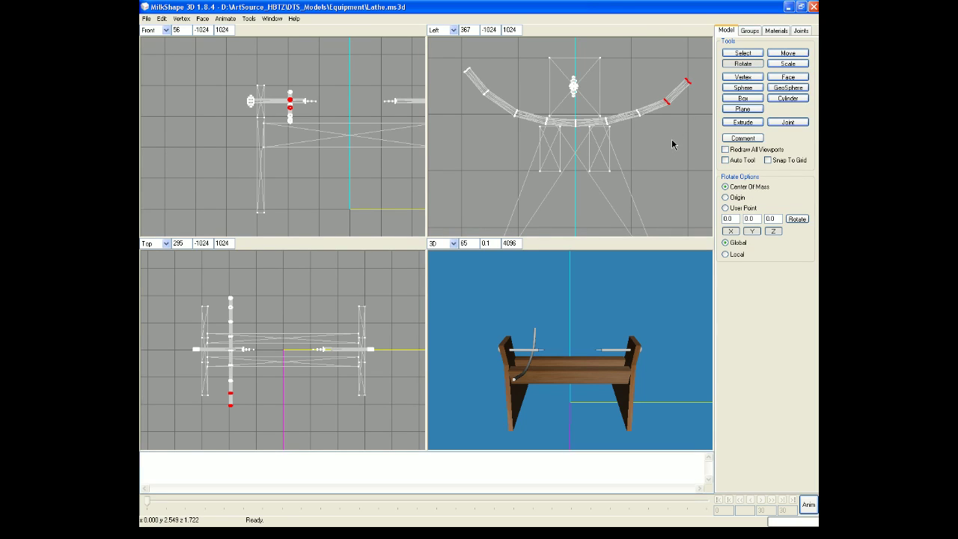
pyautogui.moveTo(673, 143); pyautogui.dragTo(654, 123)
pyautogui.click(787, 53)
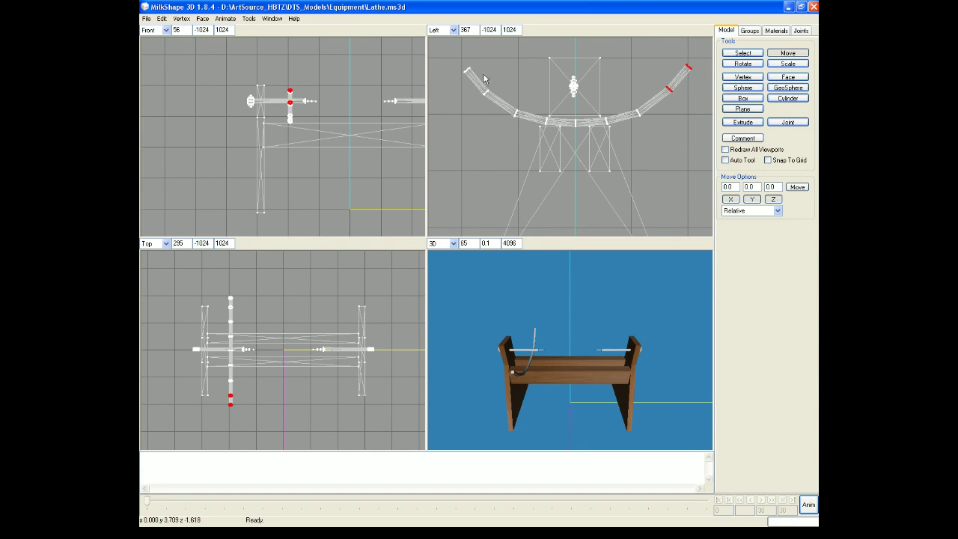
# Nudge the left tip of the curved pole up and to the right
pyautogui.click(738, 54)
pyautogui.moveTo(453, 59); pyautogui.dragTo(478, 87)
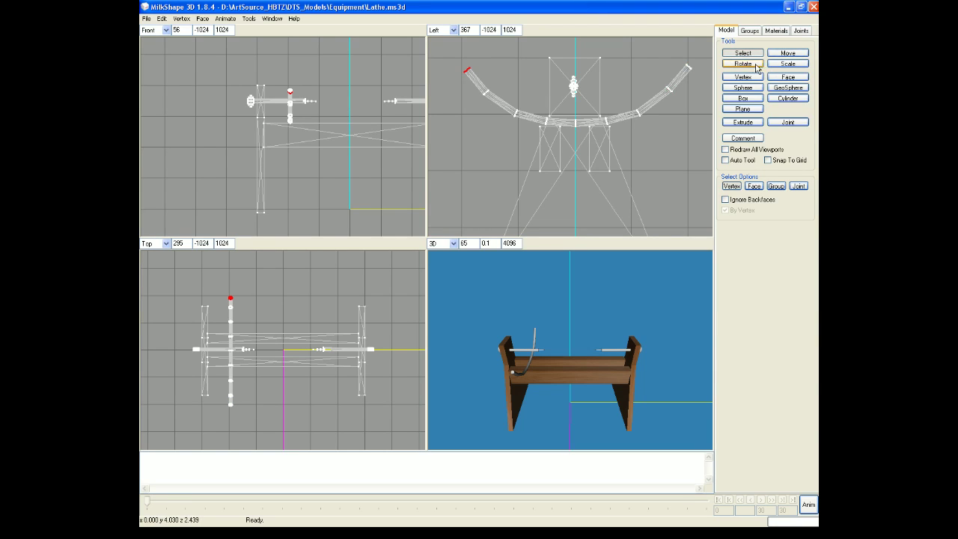
pyautogui.click(752, 64)
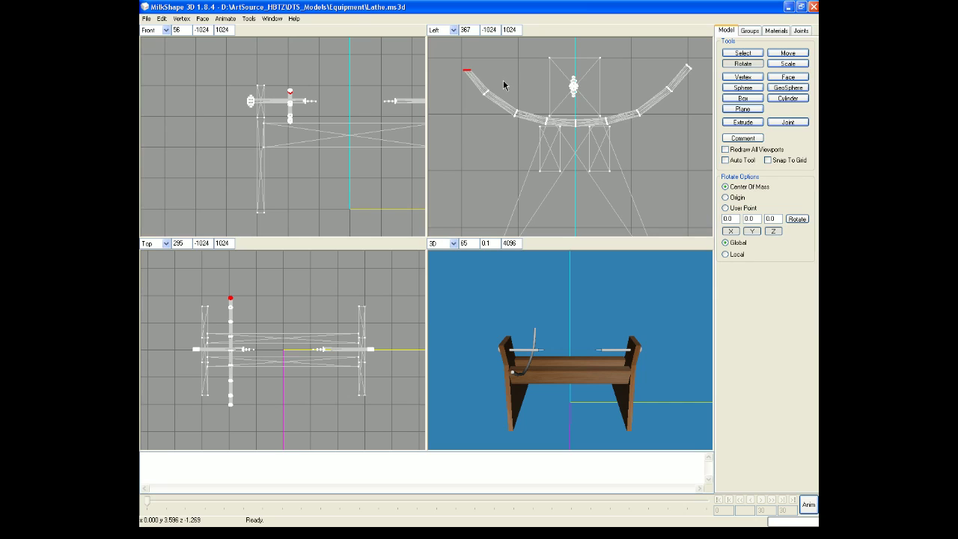
pyautogui.click(788, 53)
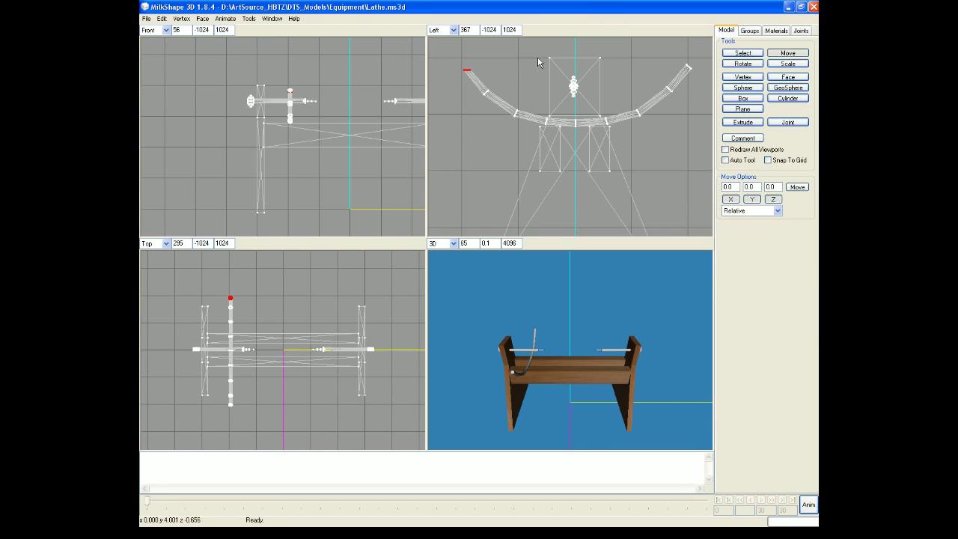
pyautogui.moveTo(489, 56); pyautogui.dragTo(493, 52)
# Raise the right tip of the curved pole slightly
pyautogui.click(743, 53)
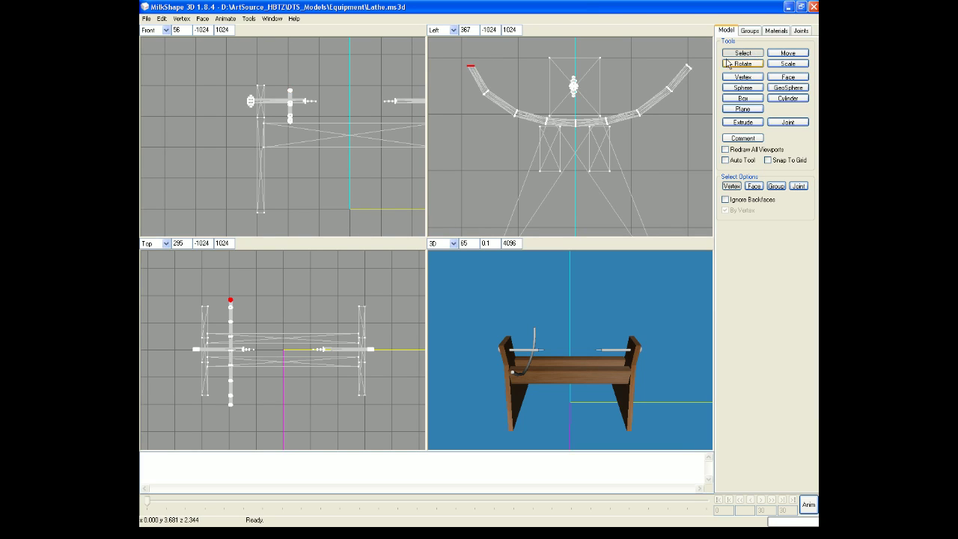
pyautogui.moveTo(692, 75); pyautogui.dragTo(692, 77)
pyautogui.press('r')
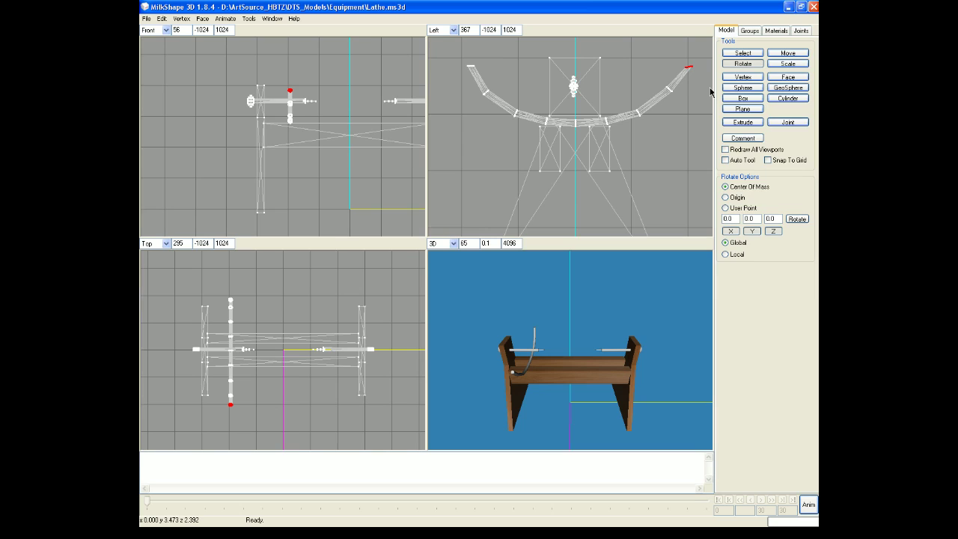
pyautogui.click(789, 53)
pyautogui.moveTo(690, 106); pyautogui.dragTo(687, 98)
pyautogui.click(743, 63)
# Reselect the left pole tip vertices and shift them to match the right tip
pyautogui.click(744, 54)
pyautogui.moveTo(464, 64); pyautogui.dragTo(485, 83)
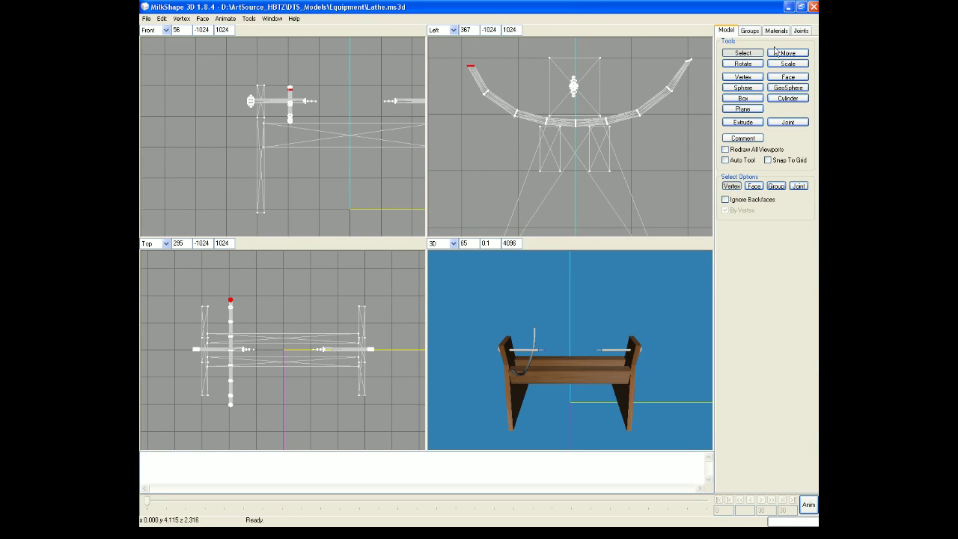
pyautogui.click(757, 65)
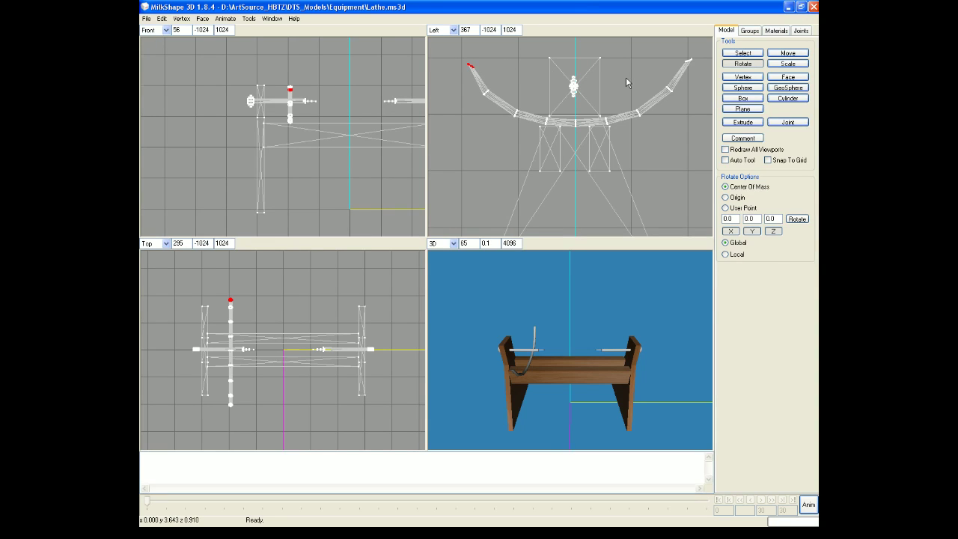
pyautogui.click(788, 53)
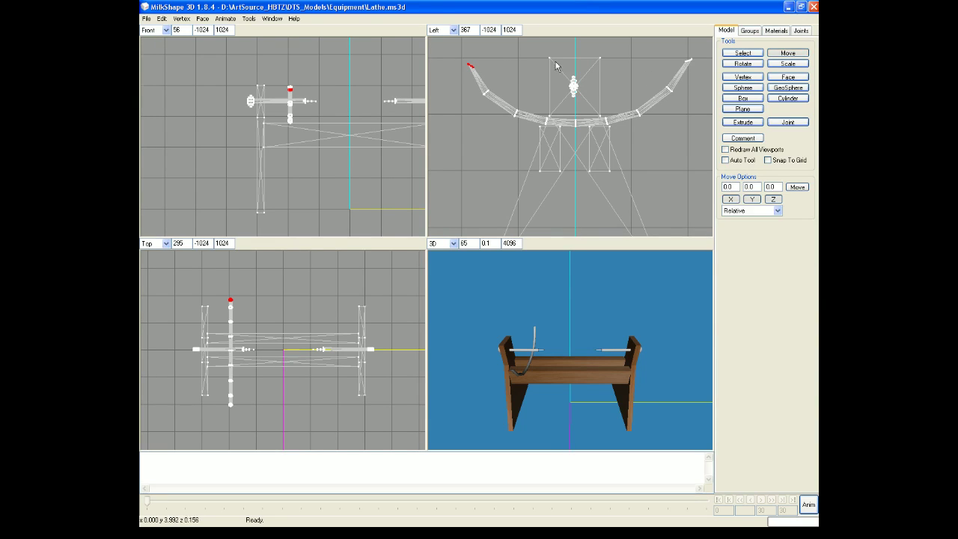
pyautogui.moveTo(496, 66); pyautogui.dragTo(508, 68)
# Raise a vertex on the pole's left arm slightly to smooth the curve
pyautogui.click(742, 52)
pyautogui.moveTo(467, 95); pyautogui.dragTo(493, 85)
pyautogui.click(785, 54)
pyautogui.moveTo(477, 139); pyautogui.dragTo(478, 135)
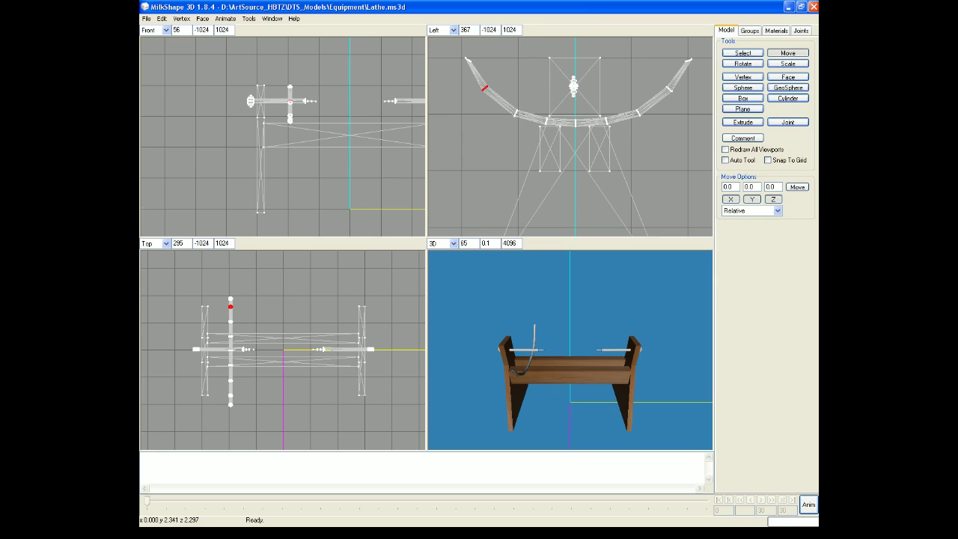
pyautogui.click(742, 54)
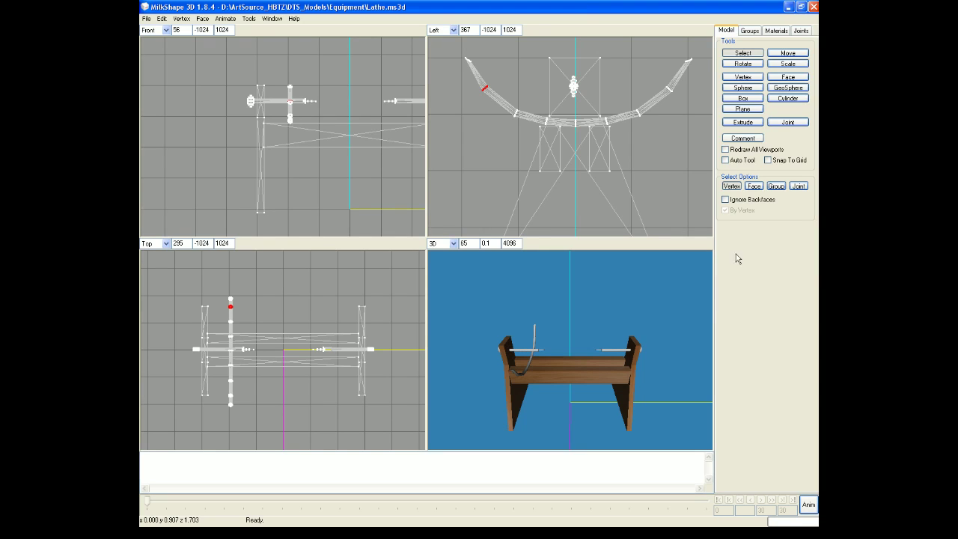
# Stretch a cylinder between the two pole tips, then undo the resulting flat disc
pyautogui.click(787, 99)
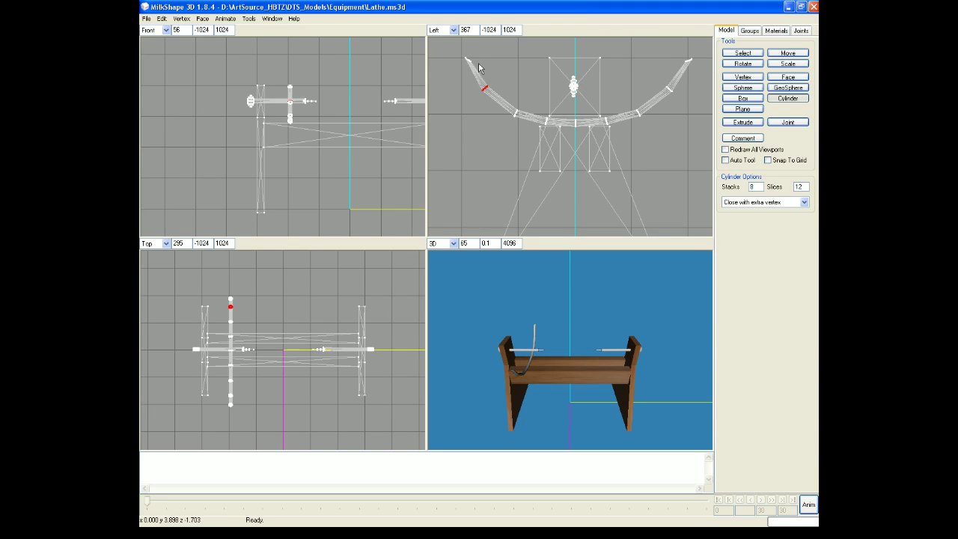
pyautogui.moveTo(470, 62); pyautogui.dragTo(690, 63)
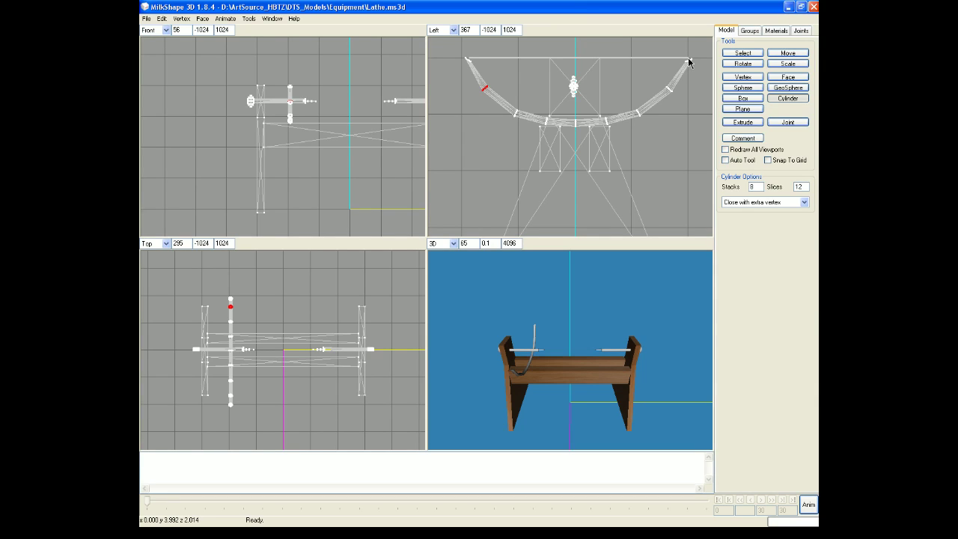
pyautogui.moveTo(689, 63); pyautogui.dragTo(689, 63)
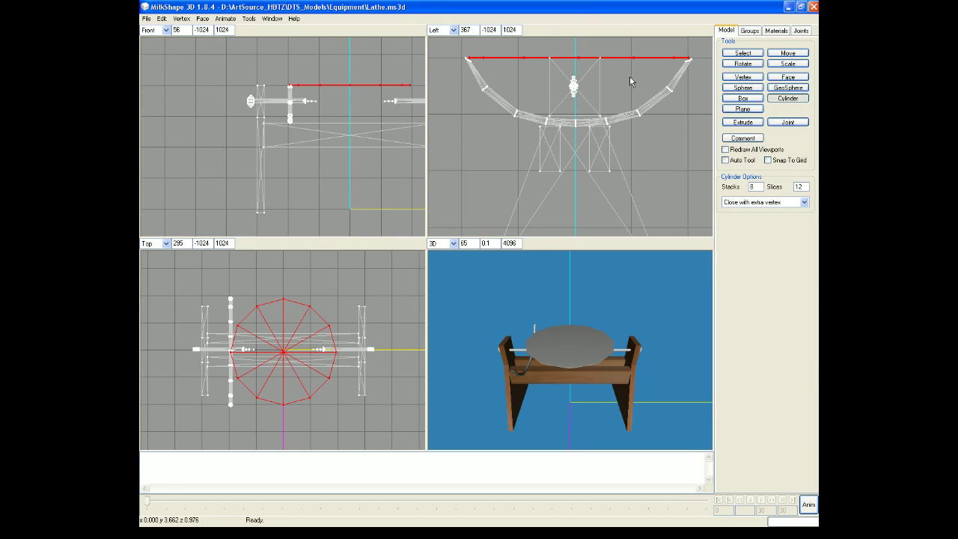
pyautogui.click(163, 18)
pyautogui.click(174, 31)
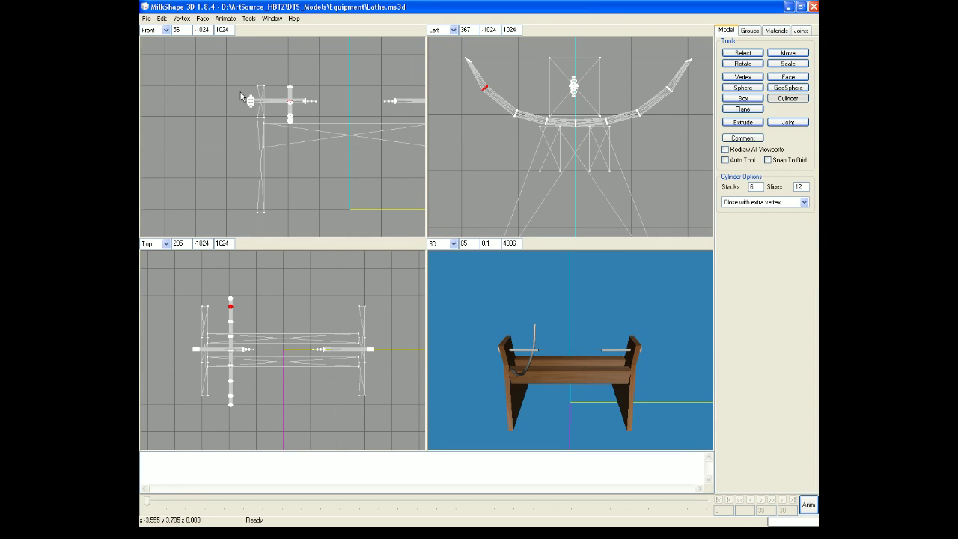
pyautogui.moveTo(227, 85); pyautogui.dragTo(229, 208)
pyautogui.moveTo(228, 208); pyautogui.dragTo(228, 208)
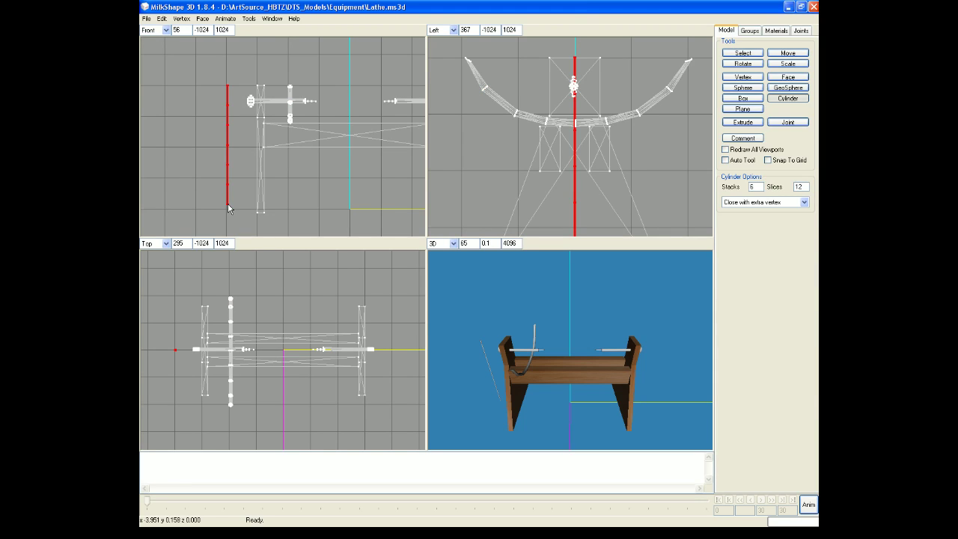
pyautogui.click(743, 64)
pyautogui.moveTo(610, 208); pyautogui.dragTo(645, 167)
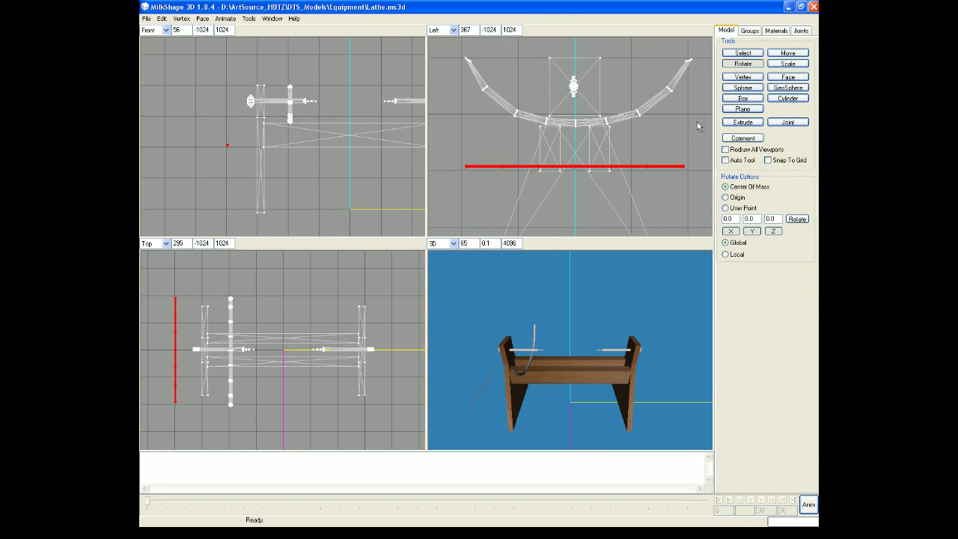
pyautogui.click(789, 54)
pyautogui.moveTo(621, 202); pyautogui.dragTo(617, 92)
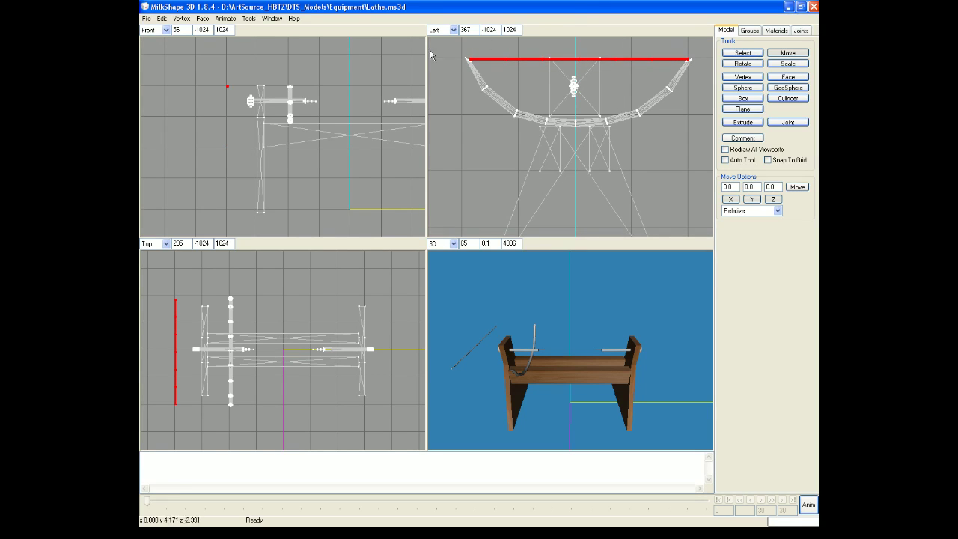
pyautogui.hotkey('ctrl', 'shift', 'a')
pyautogui.keyDown('ctrl'); pyautogui.moveTo(296, 164); pyautogui.dragTo(326, 150); pyautogui.keyUp('ctrl')
pyautogui.scroll(2, 321, 150)
pyautogui.scroll(-2, 326, 150)
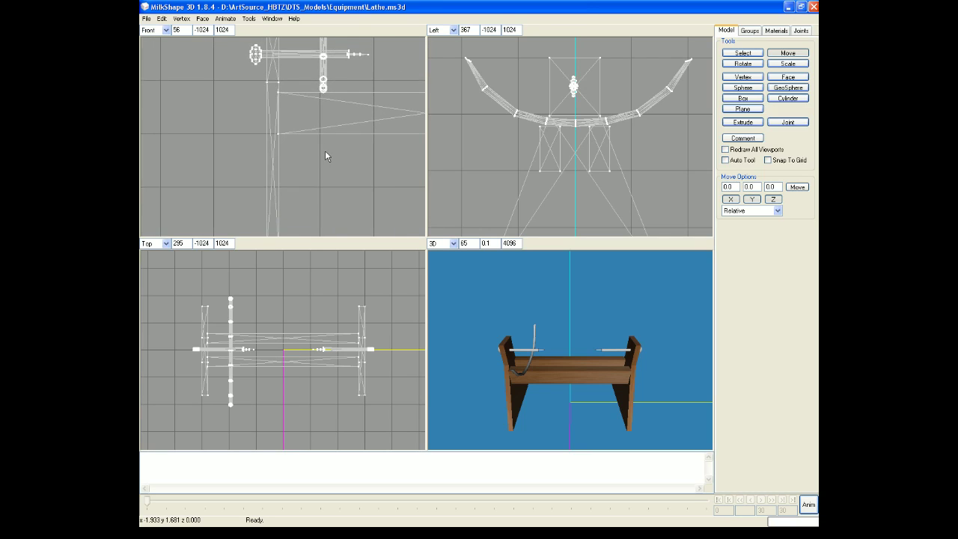
pyautogui.scroll(-1, 325, 156)
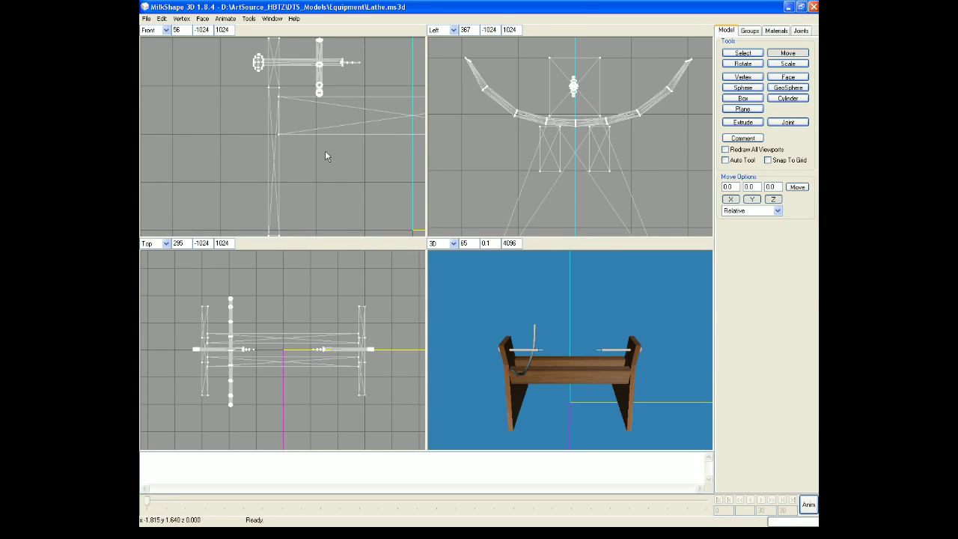
pyautogui.scroll(1, 325, 156)
pyautogui.click(792, 100)
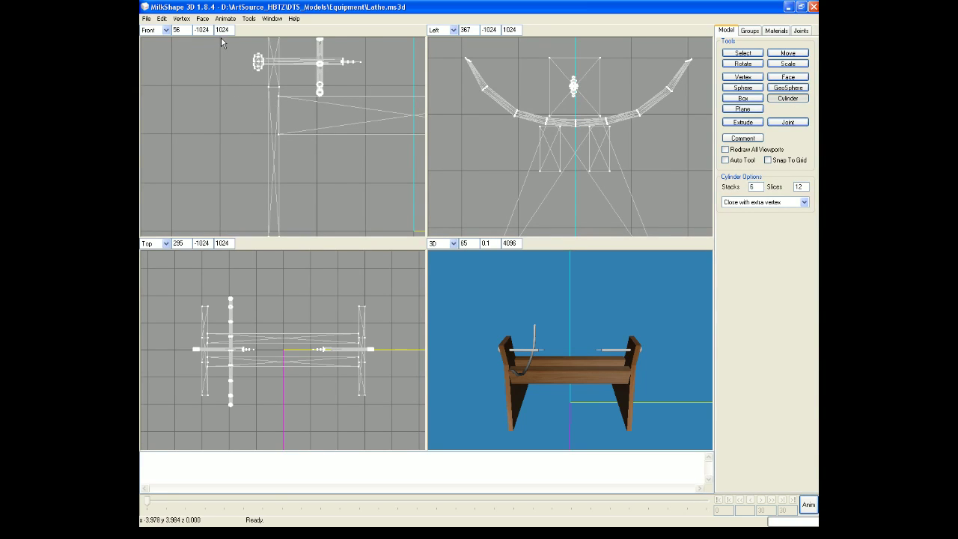
# Draw a tall vertical cylinder in the Front view, redrawing it once after an undo
pyautogui.moveTo(221, 41); pyautogui.dragTo(222, 236)
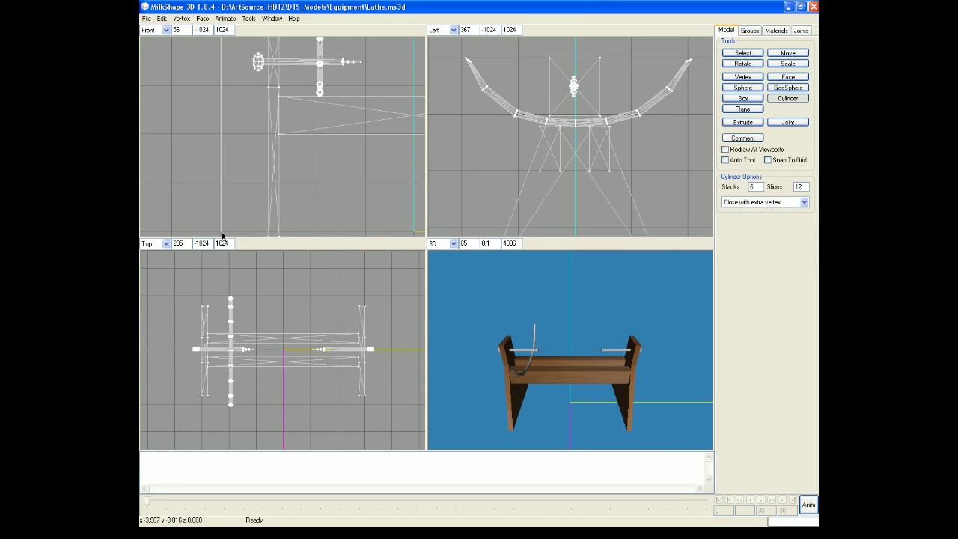
pyautogui.moveTo(221, 234); pyautogui.dragTo(222, 235)
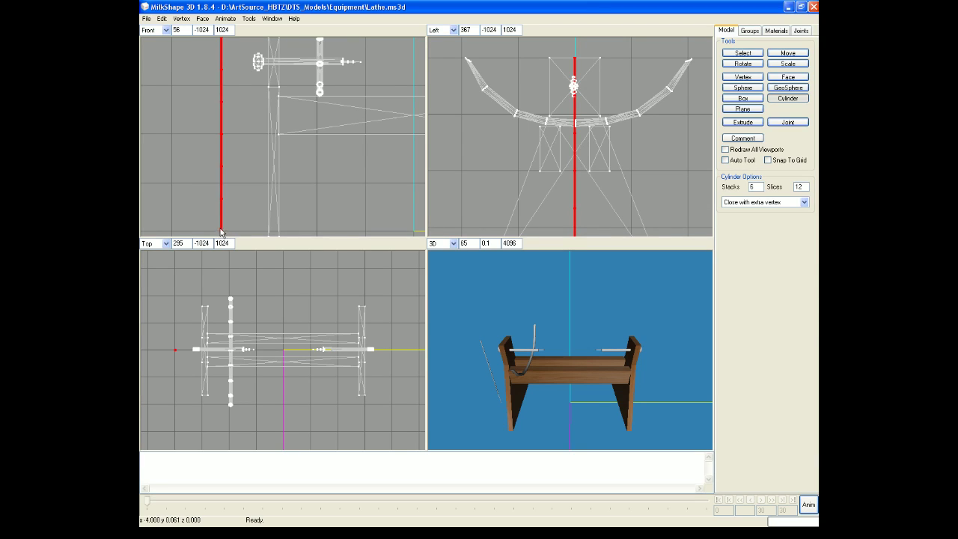
pyautogui.click(158, 19)
pyautogui.click(166, 28)
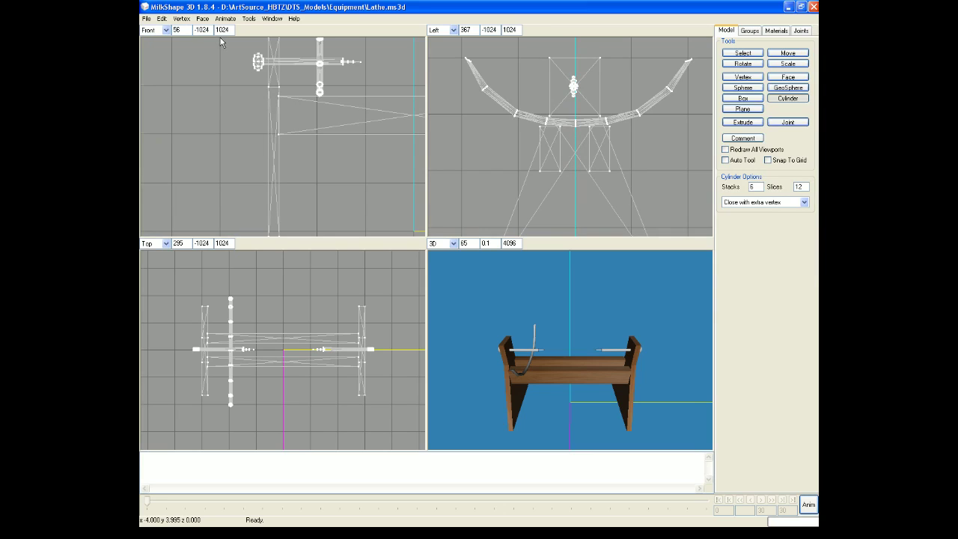
pyautogui.moveTo(220, 38); pyautogui.dragTo(221, 234)
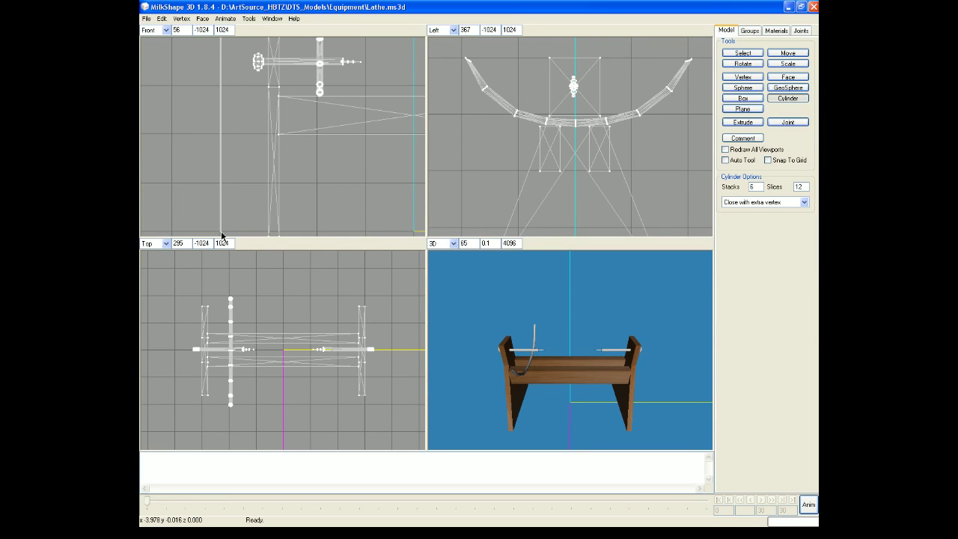
pyautogui.moveTo(221, 231); pyautogui.dragTo(221, 230)
# Turn the cylinder horizontal, raise it to the pole tips and select its right-end vertex
pyautogui.click(743, 64)
pyautogui.moveTo(591, 220); pyautogui.dragTo(620, 168)
pyautogui.click(788, 52)
pyautogui.moveTo(559, 192); pyautogui.dragTo(572, 85)
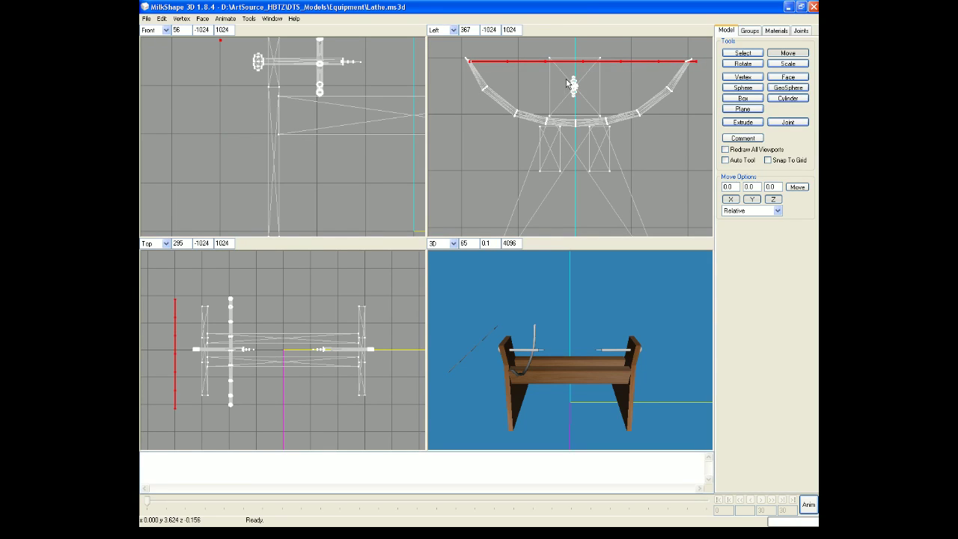
pyautogui.click(741, 54)
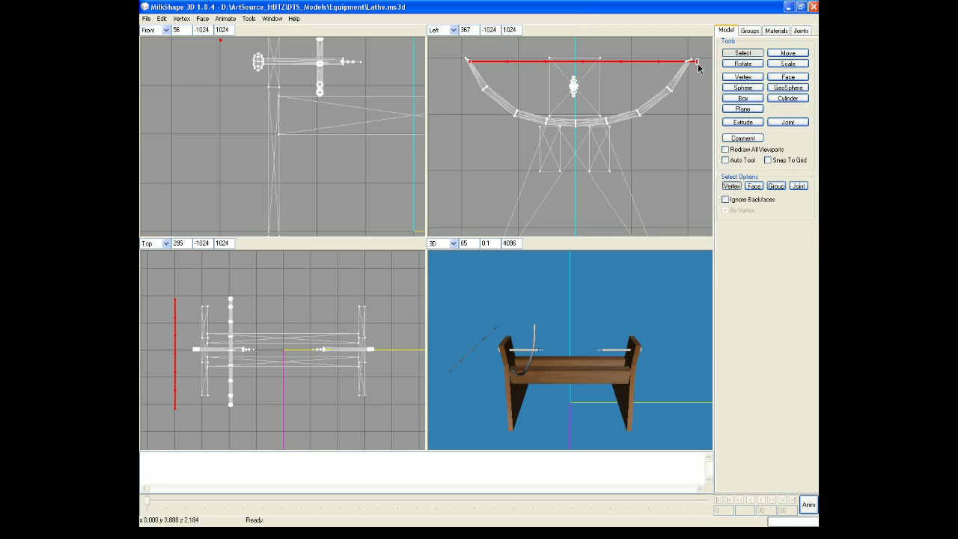
pyautogui.click(697, 63)
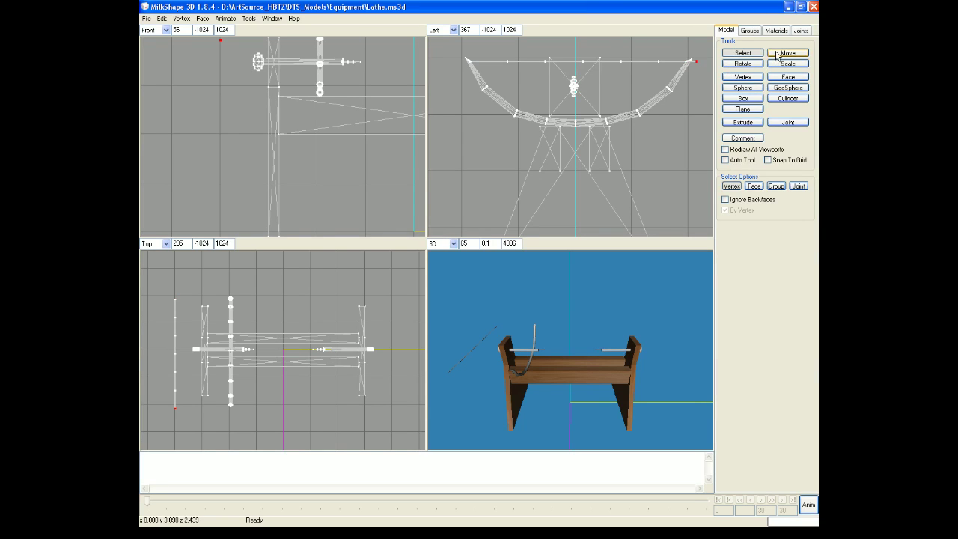
pyautogui.click(778, 54)
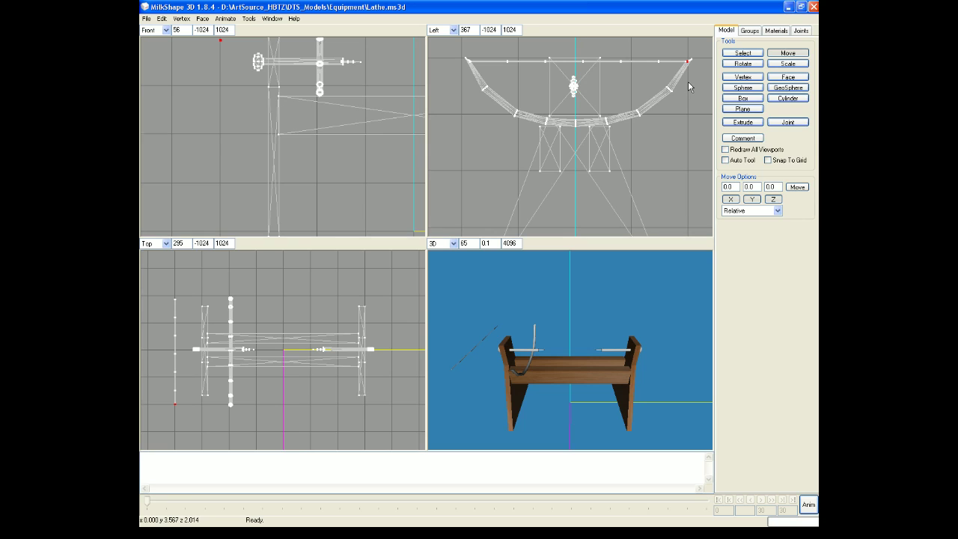
# Rename the Cylinder09 group to 'string'
pyautogui.moveTo(641, 321); pyautogui.dragTo(594, 278)
pyautogui.click(750, 31)
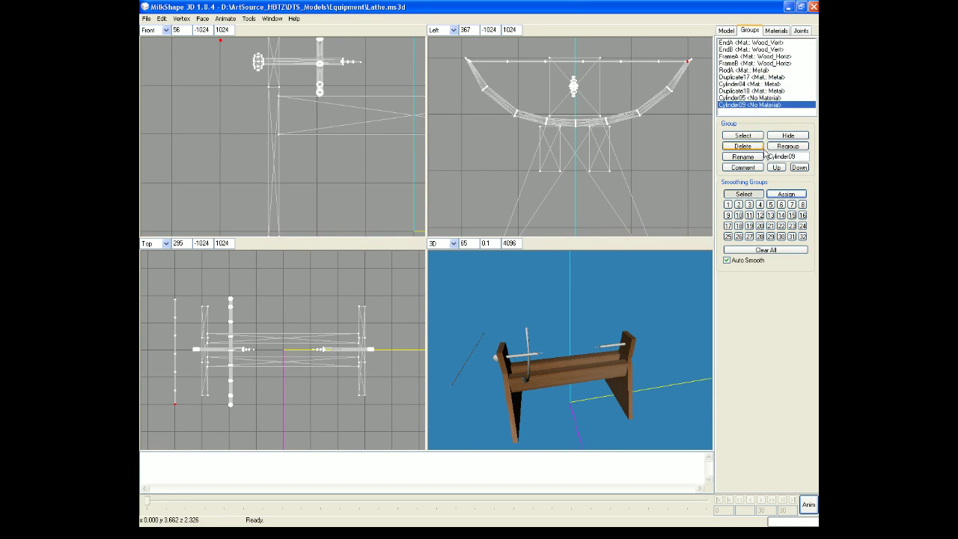
pyautogui.click(743, 157)
pyautogui.write('a')
pyautogui.click(743, 157)
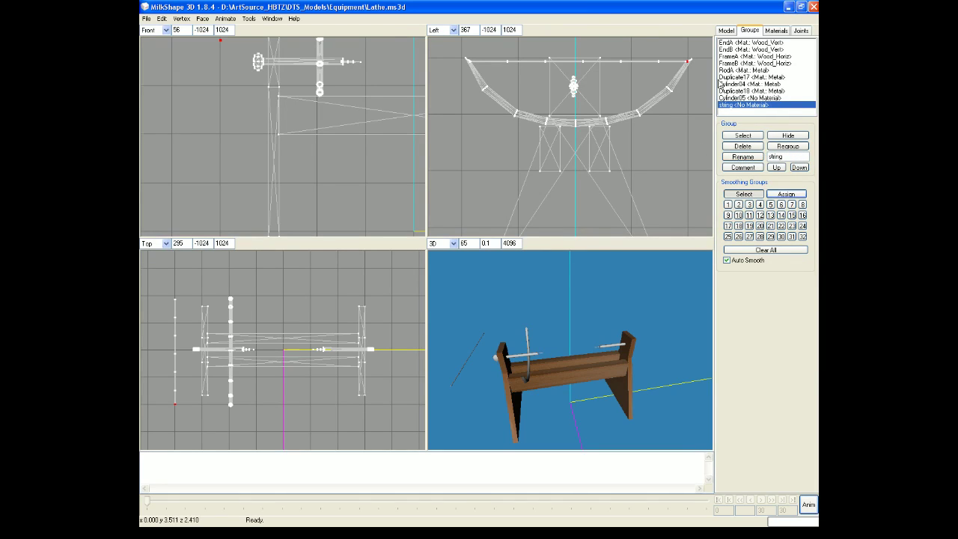
# Select the string group's geometry and move it over onto the rod
pyautogui.click(726, 30)
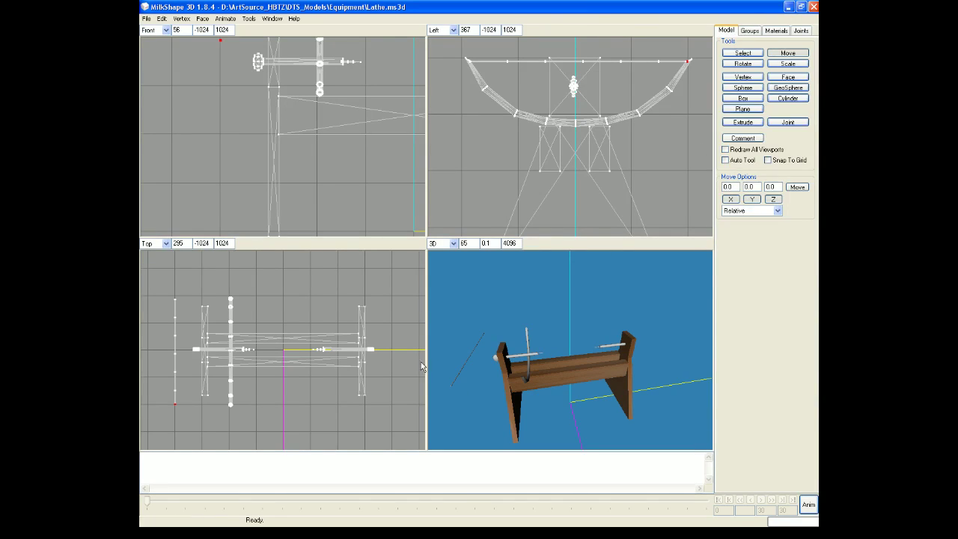
pyautogui.click(750, 31)
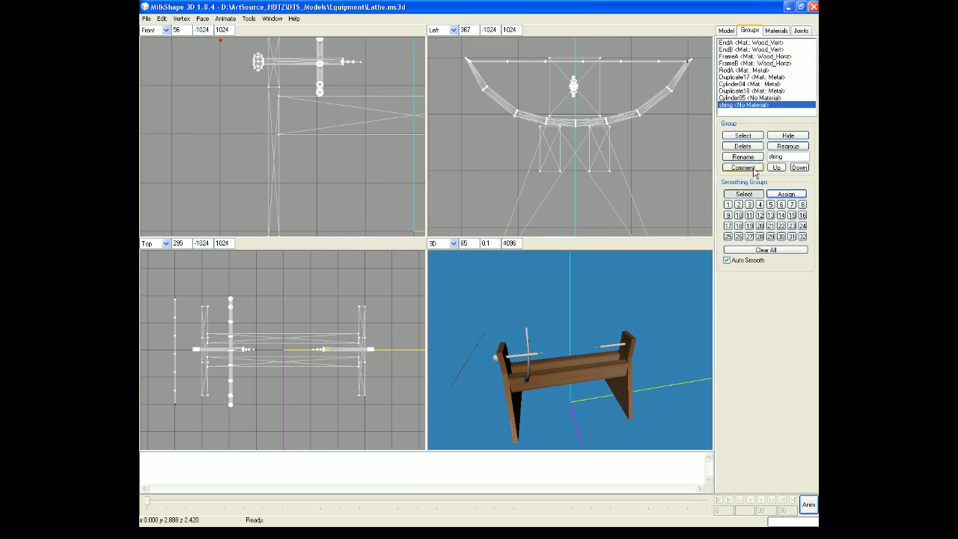
pyautogui.click(755, 138)
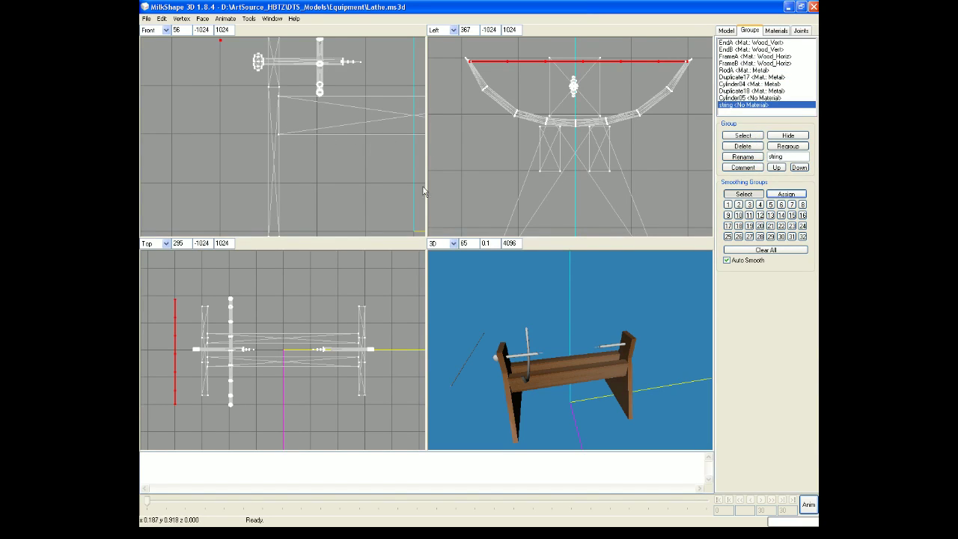
pyautogui.moveTo(201, 335); pyautogui.dragTo(254, 342)
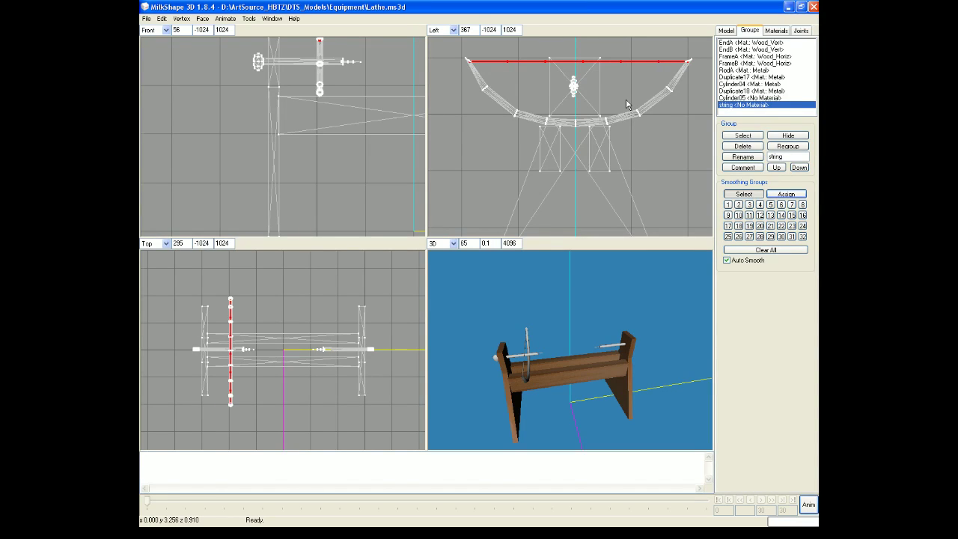
pyautogui.moveTo(596, 325)
pyautogui.mouseDown()
pyautogui.moveTo(392, 327)
pyautogui.moveTo(607, 321)
pyautogui.mouseUp()
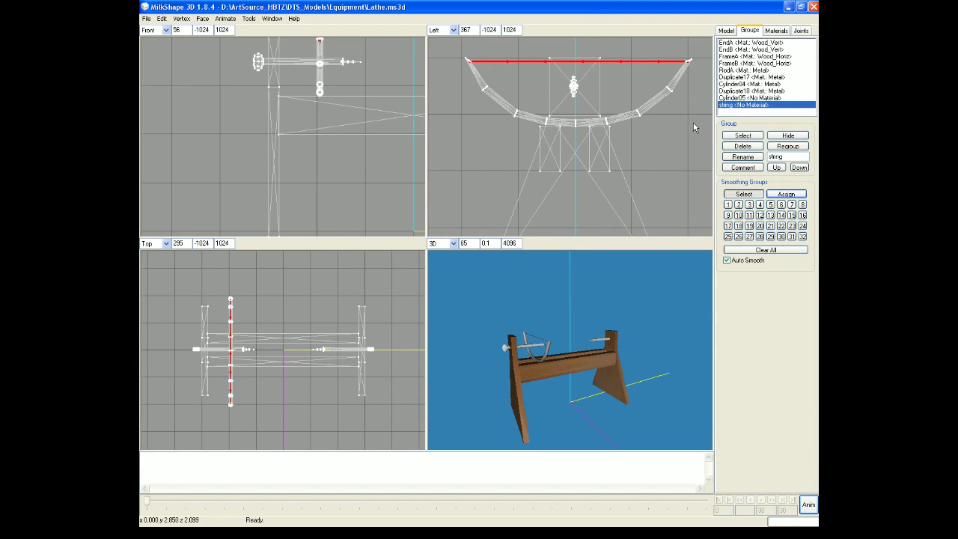
# Rename the Cylinder05 group to 'Bow'
pyautogui.click(760, 139)
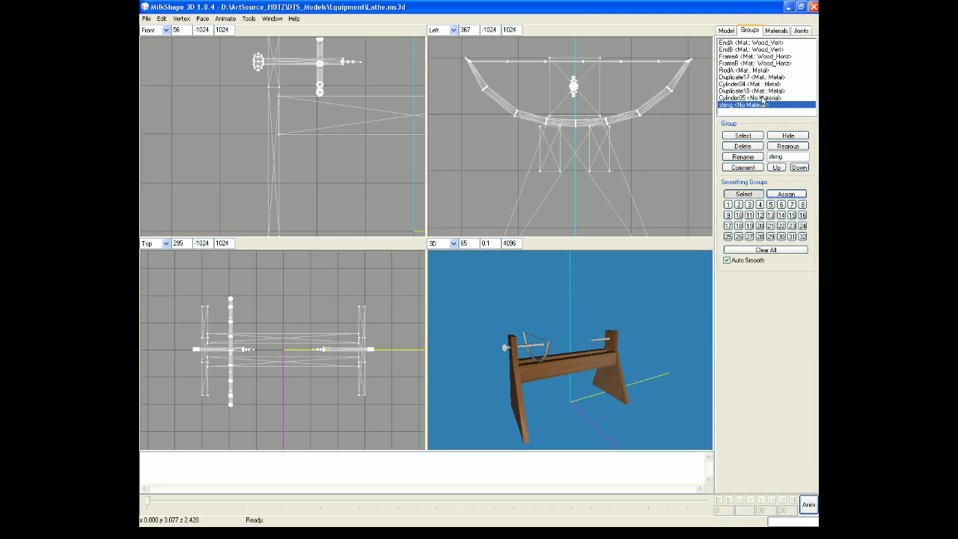
pyautogui.click(763, 98)
pyautogui.hotkey('ctrl', 'a')
pyautogui.write('Bow')
pyautogui.click(743, 157)
# Rename Duplicate18 to 'Nail2' and Cylinder04 to 'NailA'
pyautogui.click(768, 91)
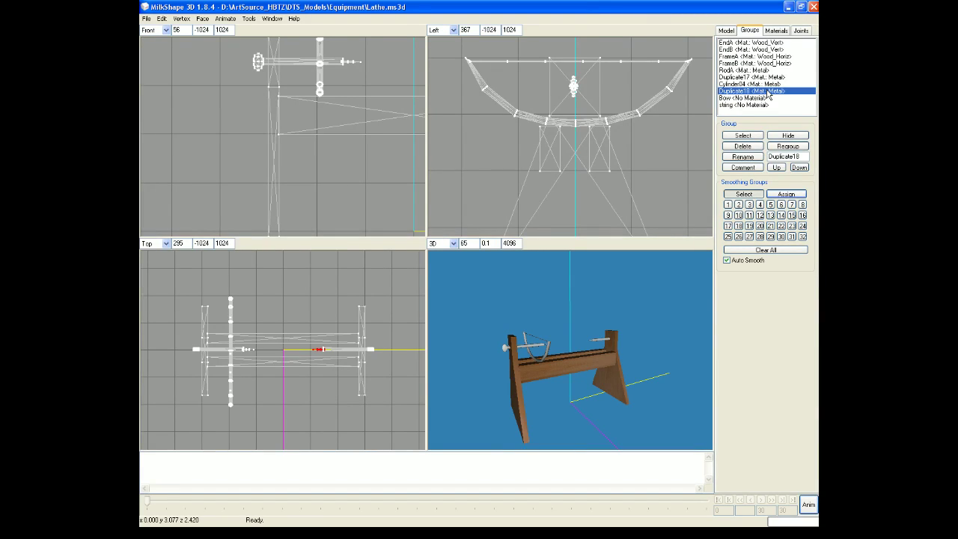
pyautogui.doubleClick(784, 157)
pyautogui.write('Nail2')
pyautogui.click(744, 157)
pyautogui.click(740, 84)
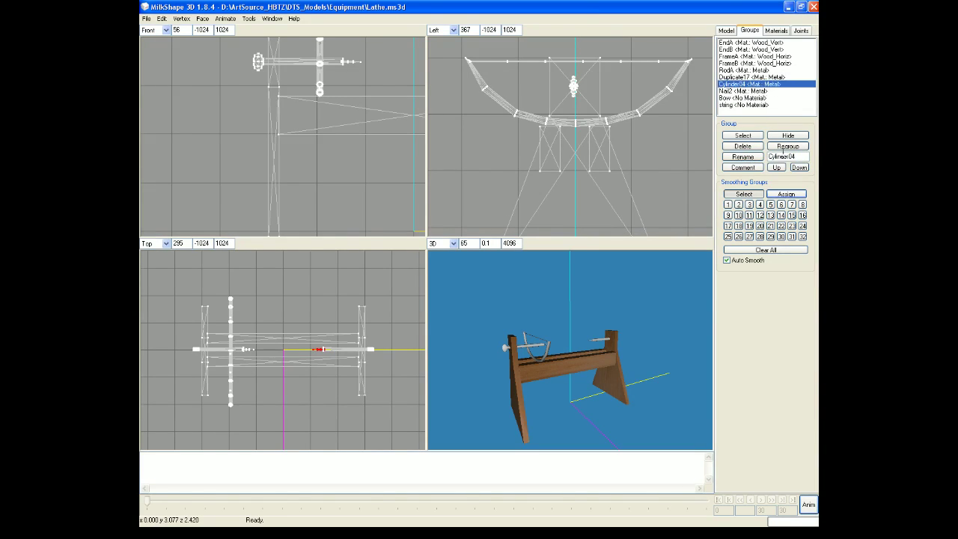
pyautogui.doubleClick(786, 157)
pyautogui.write('NailB')
pyautogui.click(741, 157)
# Rename Nail2 to 'NailB' and Duplicate17 to 'RodB'
pyautogui.click(731, 90)
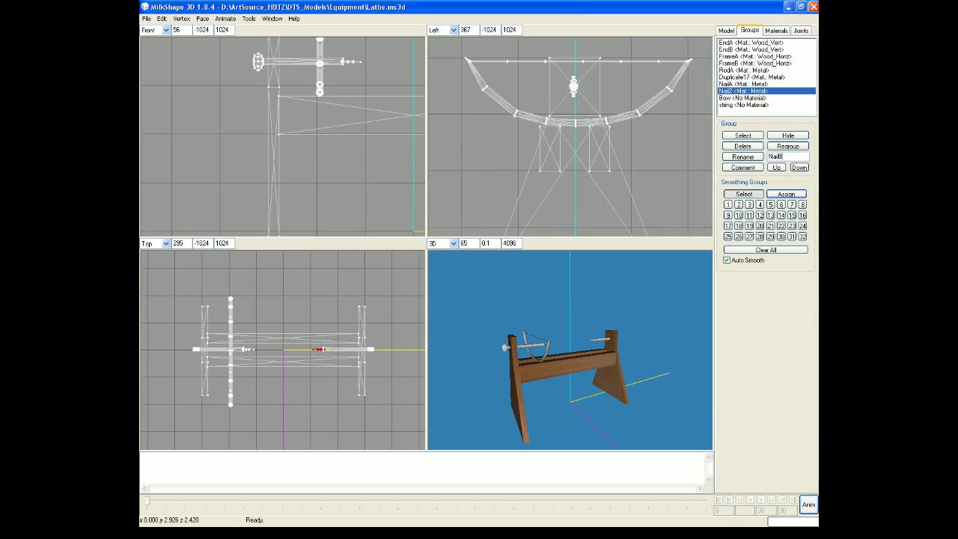
pyautogui.click(742, 157)
pyautogui.click(731, 78)
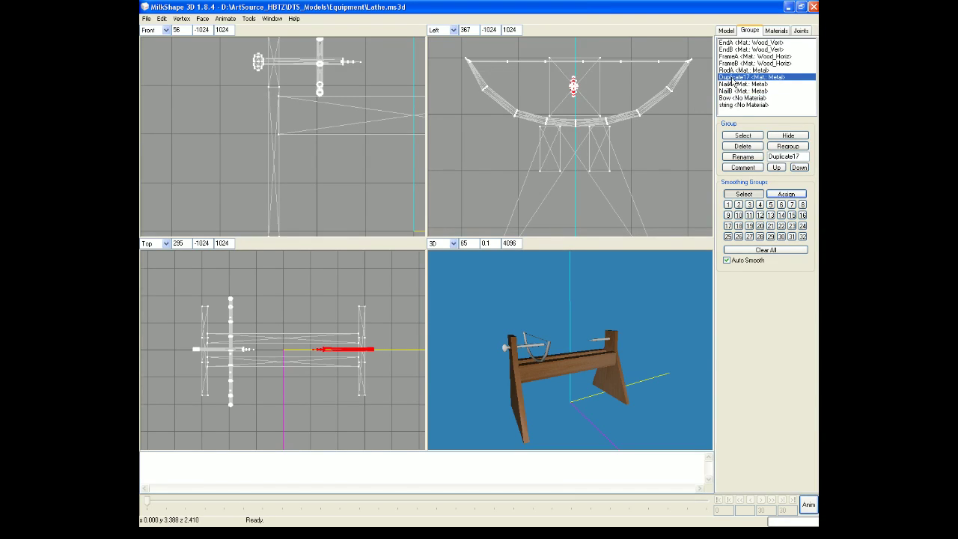
pyautogui.doubleClick(805, 156)
pyautogui.write('RodB')
pyautogui.click(743, 156)
pyautogui.click(728, 31)
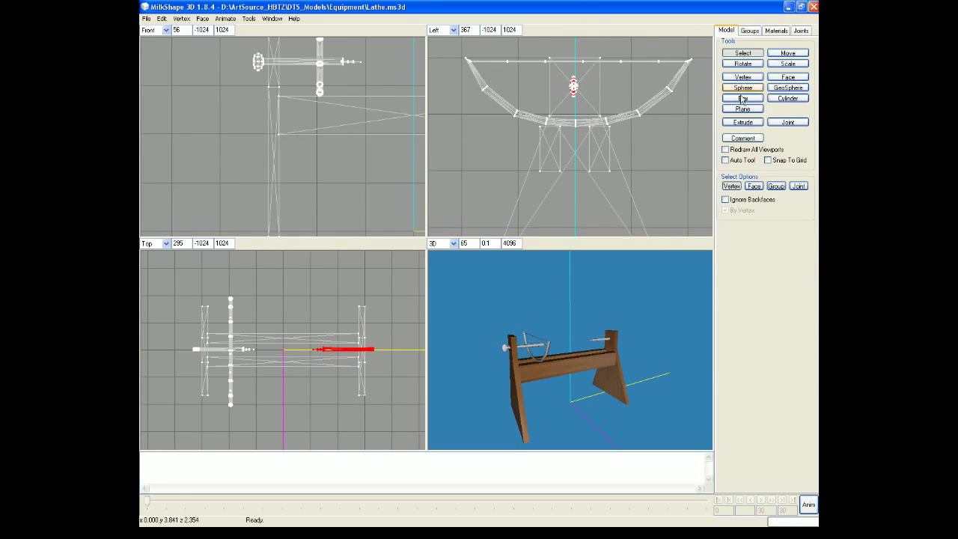
# Select the Bow group and assign it the Wood_Horiz material
pyautogui.click(687, 162)
pyautogui.click(776, 30)
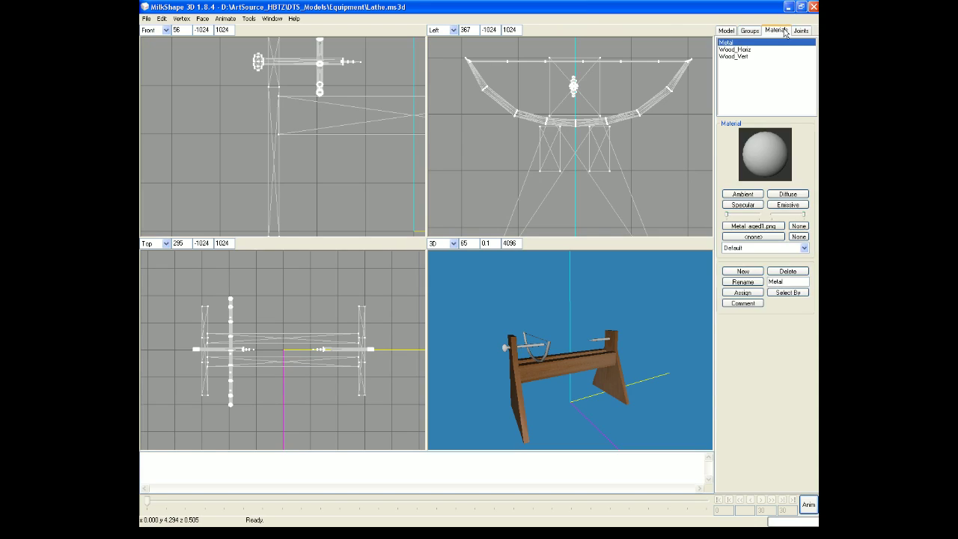
pyautogui.click(749, 30)
pyautogui.click(761, 98)
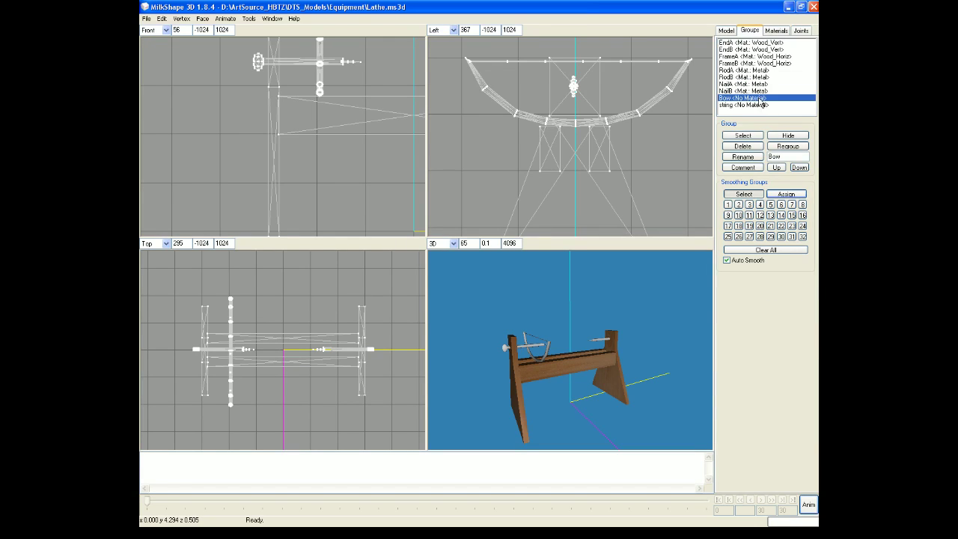
pyautogui.click(748, 134)
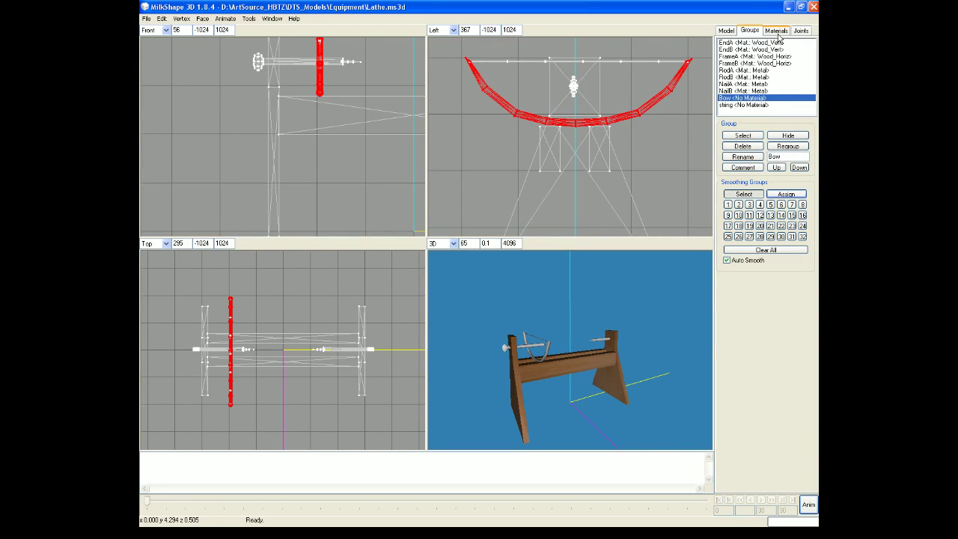
pyautogui.click(777, 30)
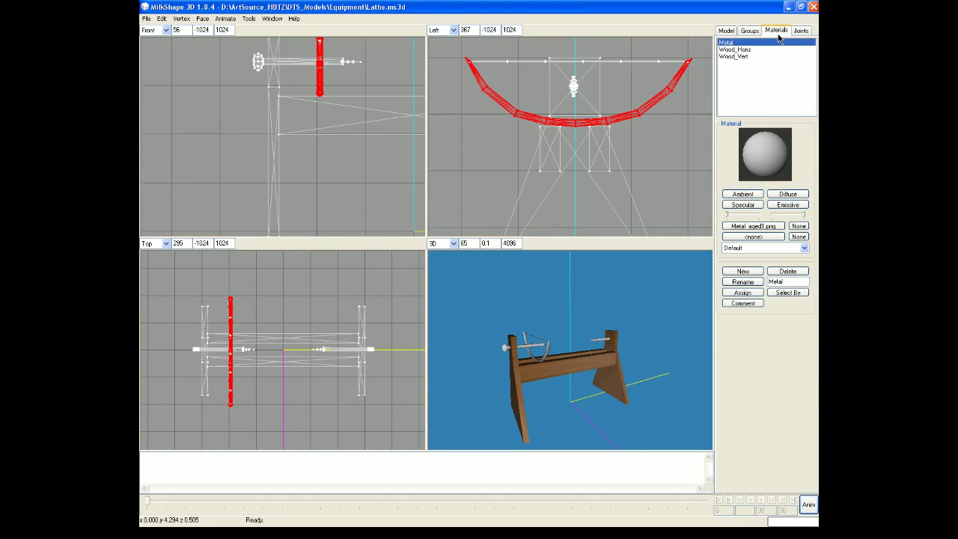
pyautogui.click(744, 50)
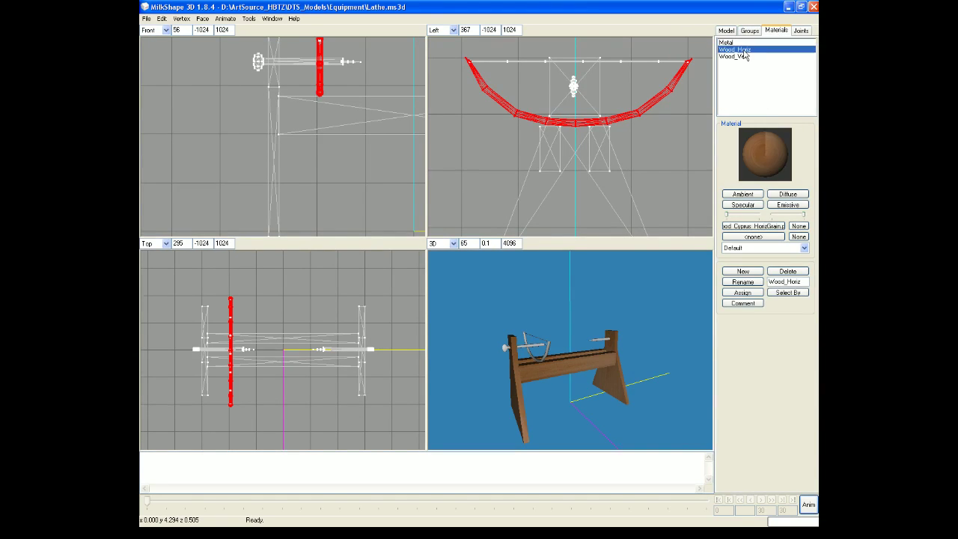
pyautogui.click(743, 292)
# Tile the Bow's texture with the Tile texture mapper set to Cubic
pyautogui.moveTo(603, 382); pyautogui.dragTo(636, 373)
pyautogui.scroll(3, 635, 373)
pyautogui.moveTo(635, 373); pyautogui.dragTo(585, 361)
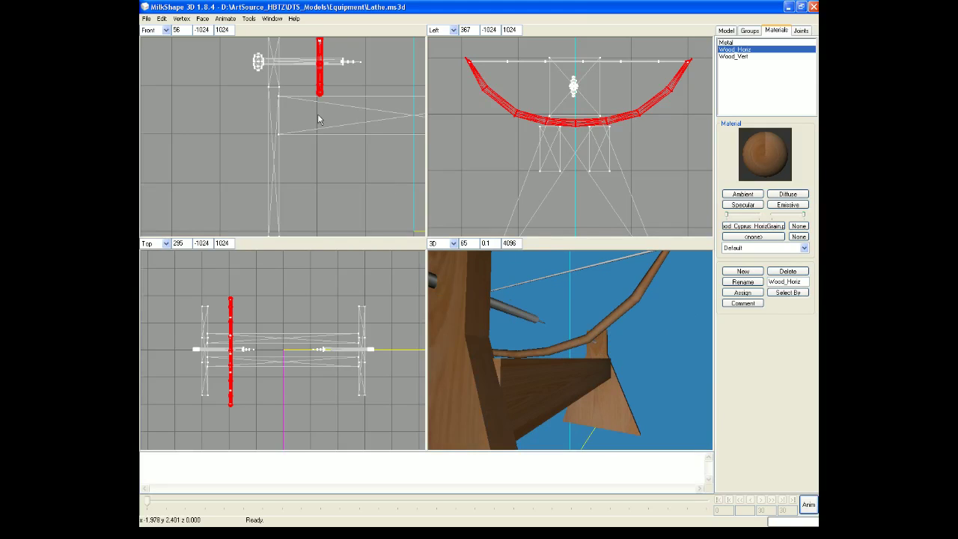
pyautogui.click(249, 18)
pyautogui.click(337, 288)
pyautogui.click(454, 228)
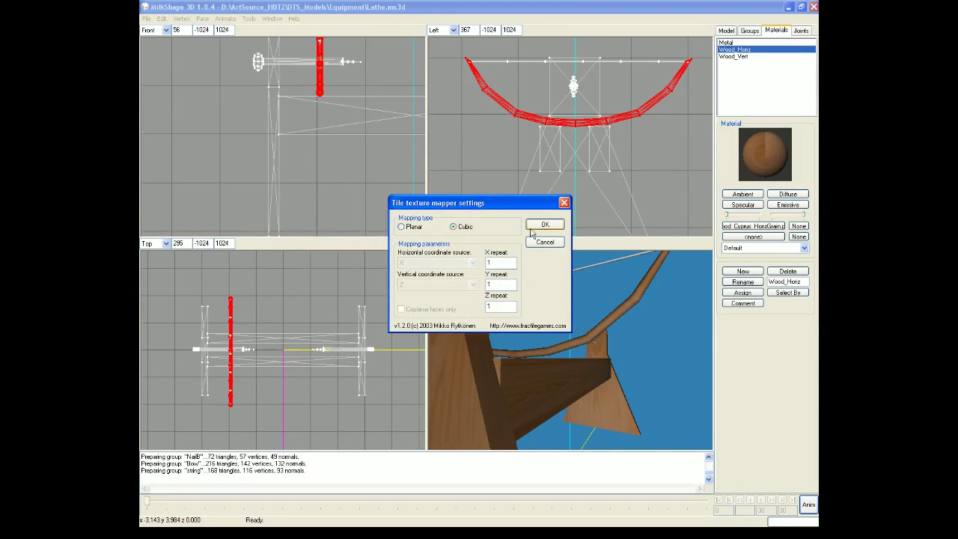
pyautogui.click(544, 225)
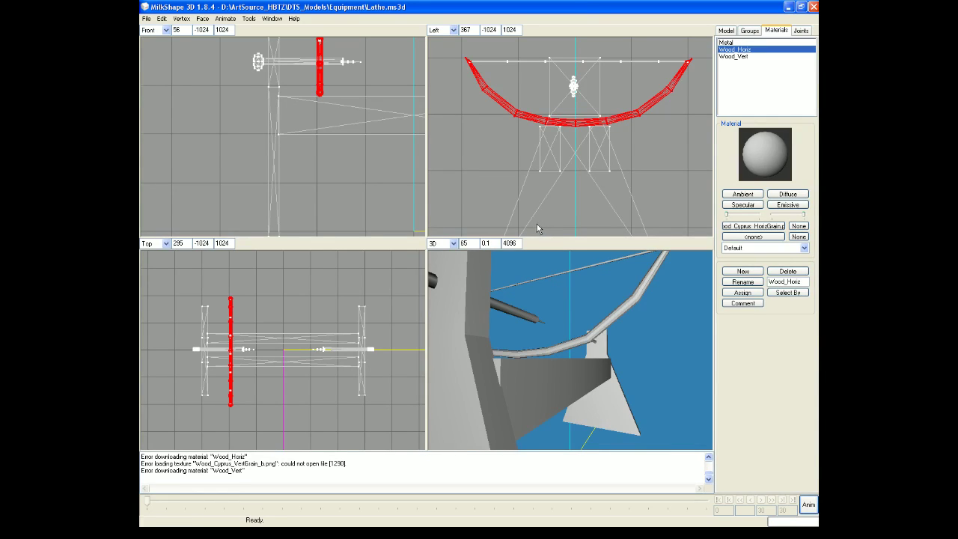
pyautogui.moveTo(587, 365); pyautogui.dragTo(560, 430)
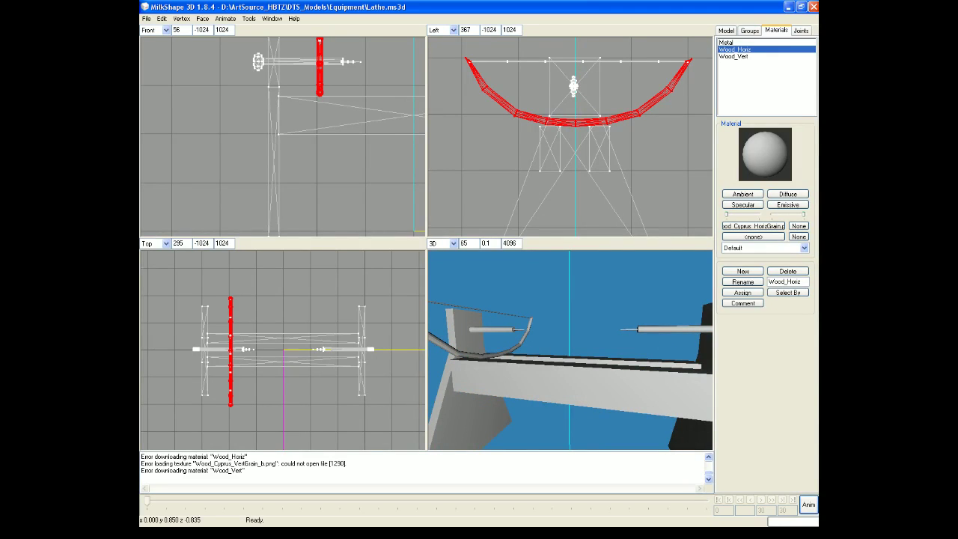
# In ThumbsPlus, select Wood_Cyprus_HorizGrain.png and Wood_Cyprus_VertGrain_b.png
pyautogui.hotkey('alt', 'Tab')
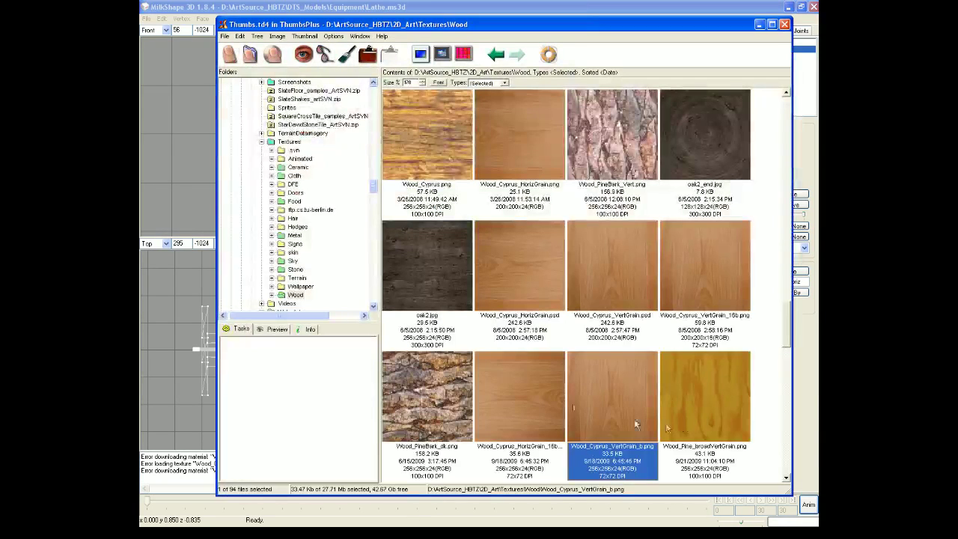
pyautogui.keyDown('ctrl'); pyautogui.click(515, 281); pyautogui.keyUp('ctrl')
pyautogui.keyDown('ctrl'); pyautogui.click(549, 285); pyautogui.keyUp('ctrl')
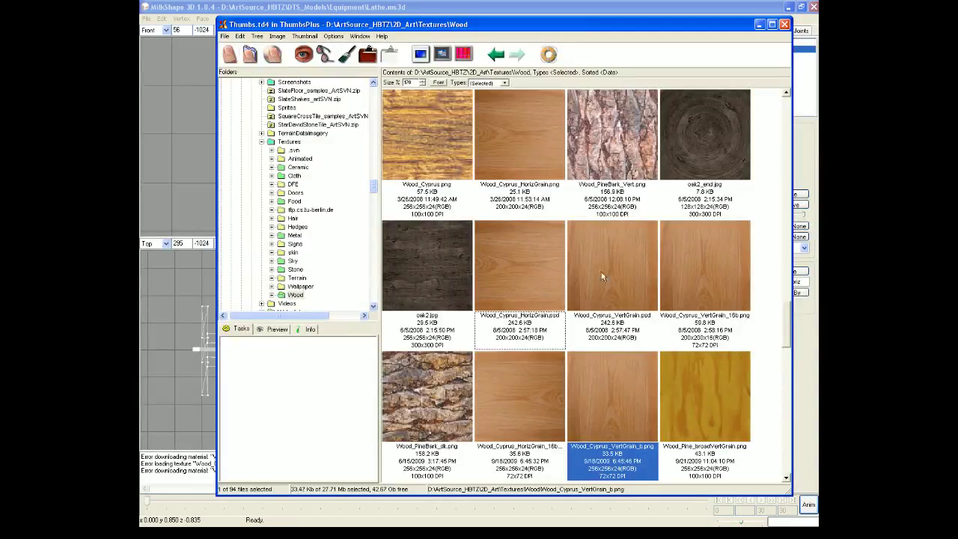
pyautogui.keyDown('ctrl'); pyautogui.click(537, 171); pyautogui.keyUp('ctrl')
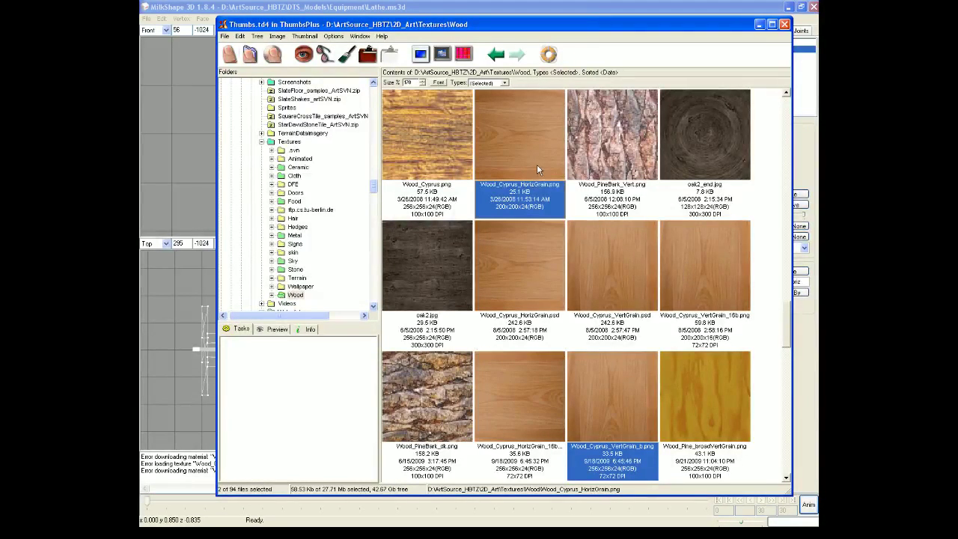
pyautogui.rightClick(537, 165)
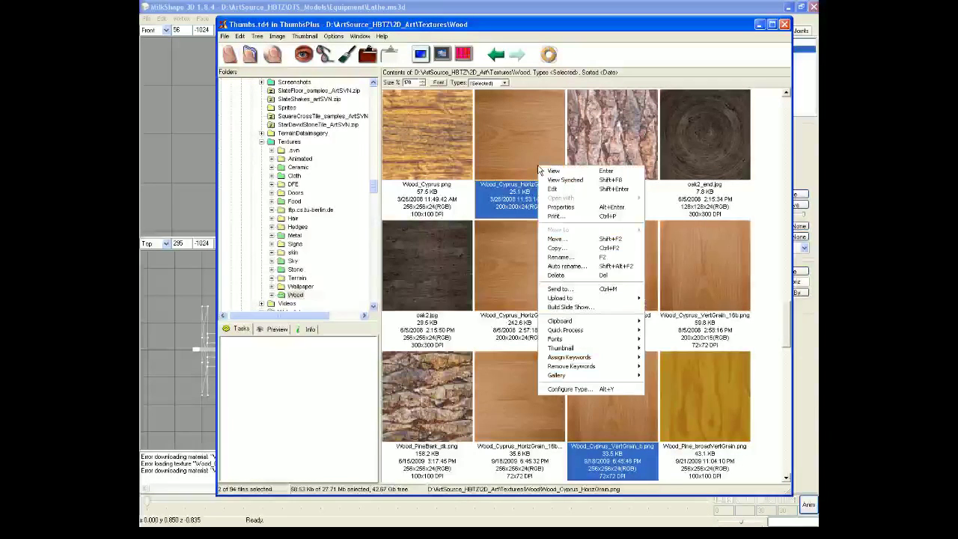
# Copy the two wood textures into the DTS_Models Equipment folder, then return to MilkShape 3D
pyautogui.click(583, 250)
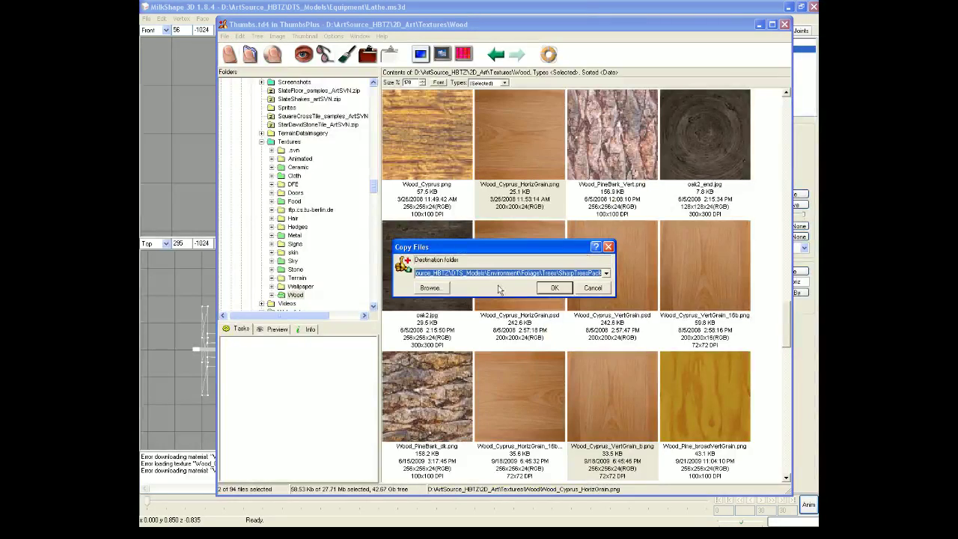
pyautogui.click(445, 289)
pyautogui.scroll(5, 591, 350)
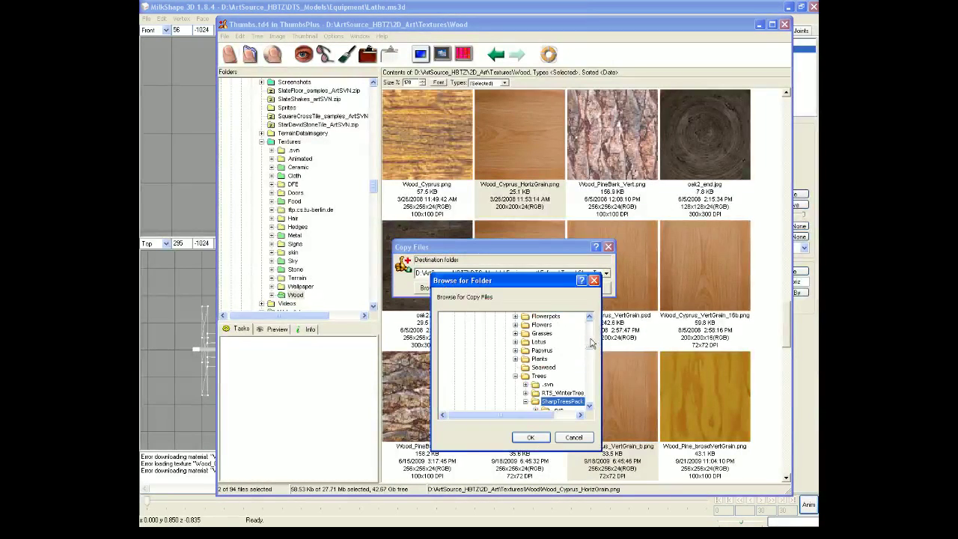
pyautogui.scroll(3, 591, 339)
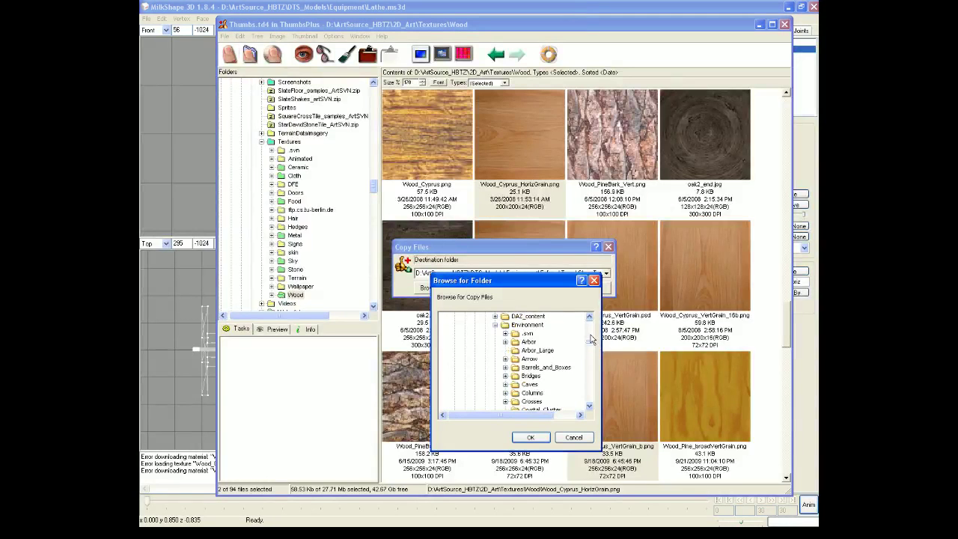
pyautogui.scroll(-10, 590, 352)
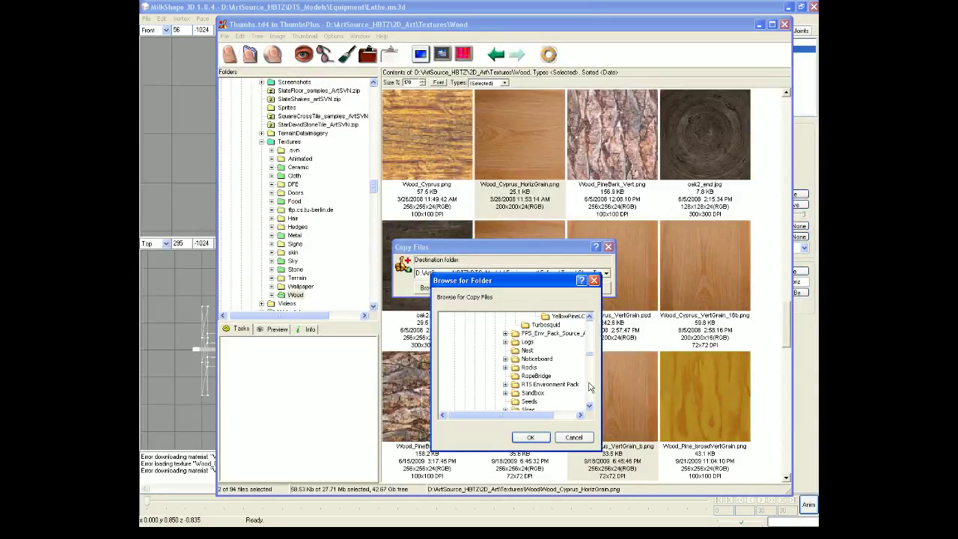
pyautogui.scroll(-3, 589, 386)
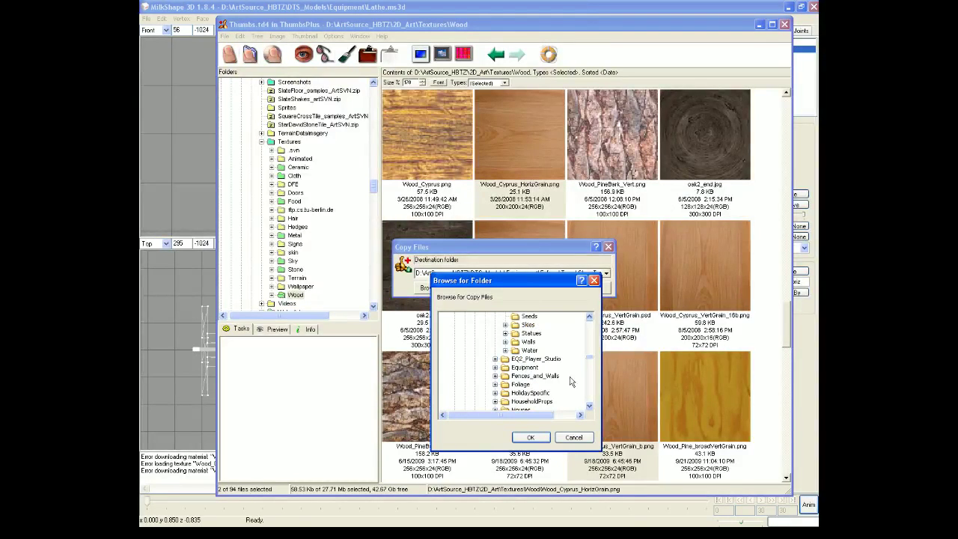
pyautogui.click(533, 367)
pyautogui.click(533, 439)
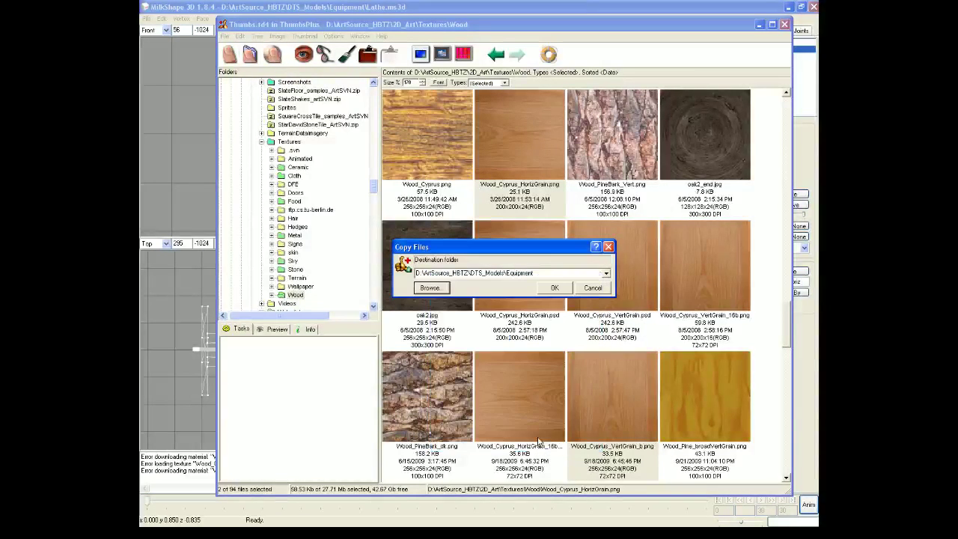
pyautogui.click(554, 289)
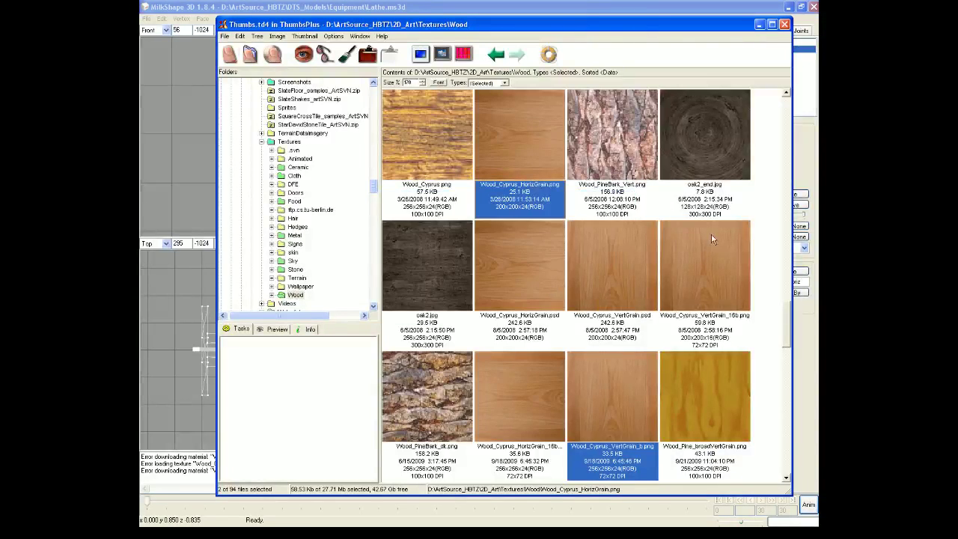
pyautogui.hotkey('alt', 'Tab')
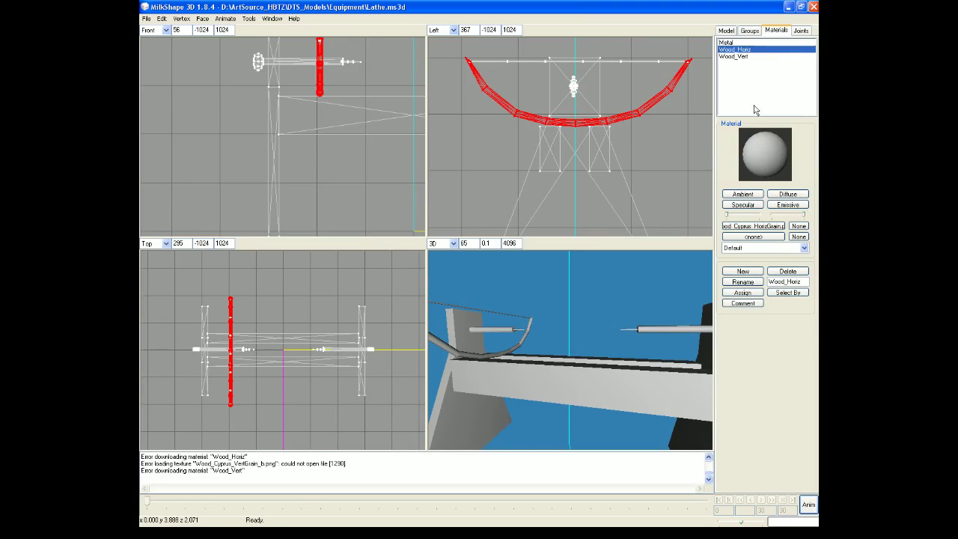
# Apply Cubic tile texture mapping so wood grain shows on the lathe's frame and bow
pyautogui.click(250, 20)
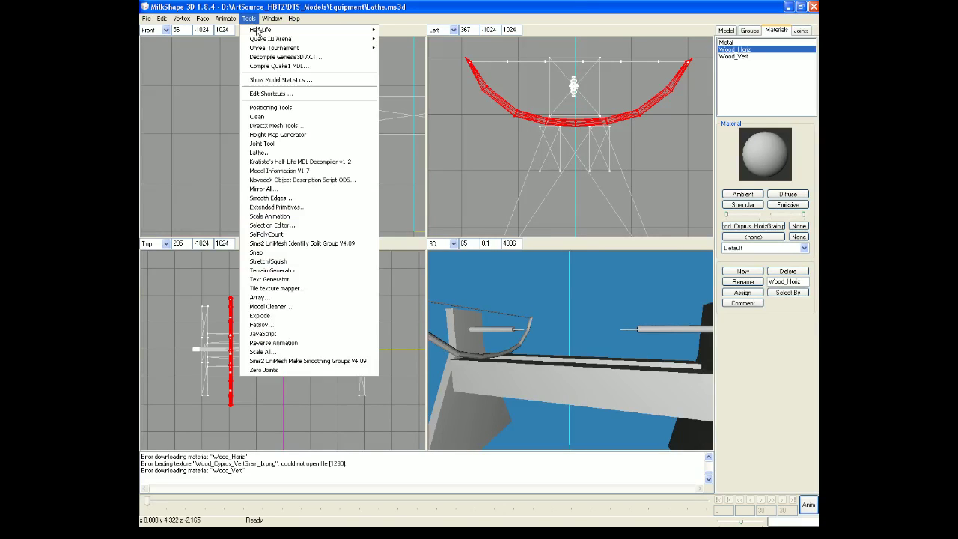
pyautogui.click(277, 288)
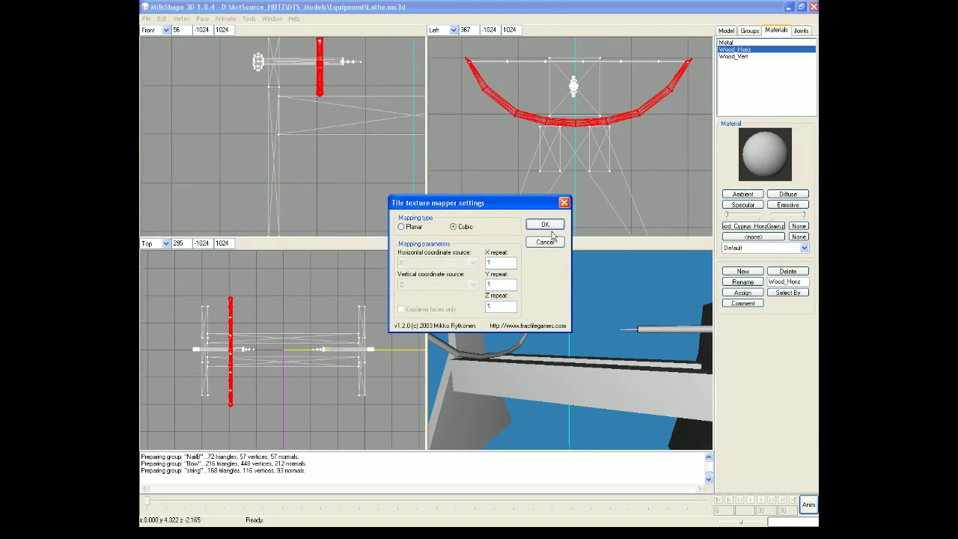
pyautogui.click(554, 226)
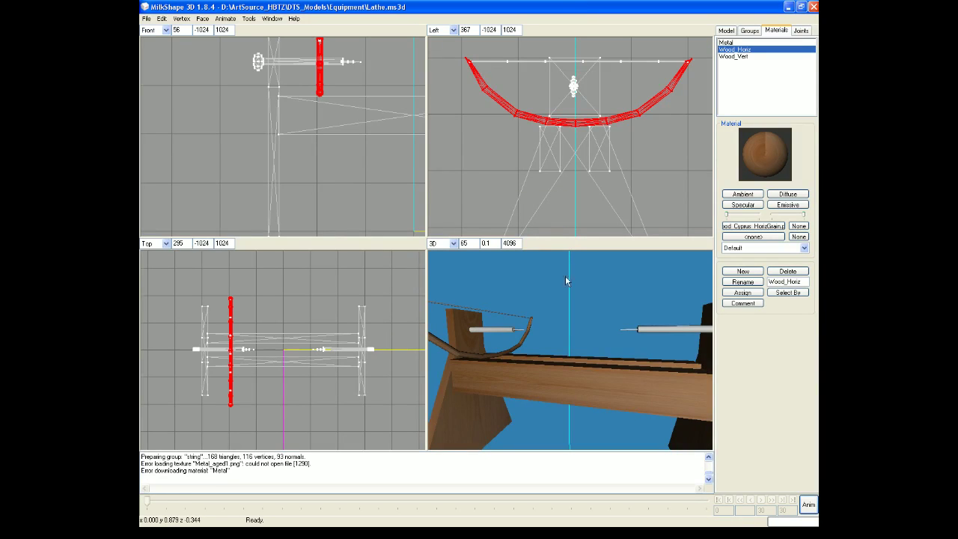
pyautogui.moveTo(514, 386)
pyautogui.mouseDown()
pyautogui.moveTo(662, 389)
pyautogui.moveTo(661, 397)
pyautogui.moveTo(526, 388)
pyautogui.mouseUp()
pyautogui.click(736, 45)
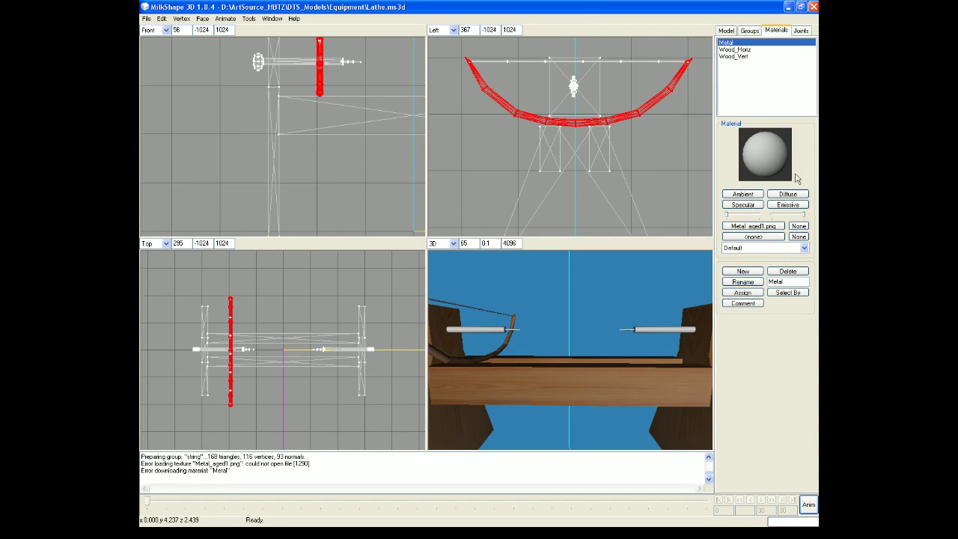
# Select the faces of the NailB, NailA, RodB and RodA groups
pyautogui.click(708, 155)
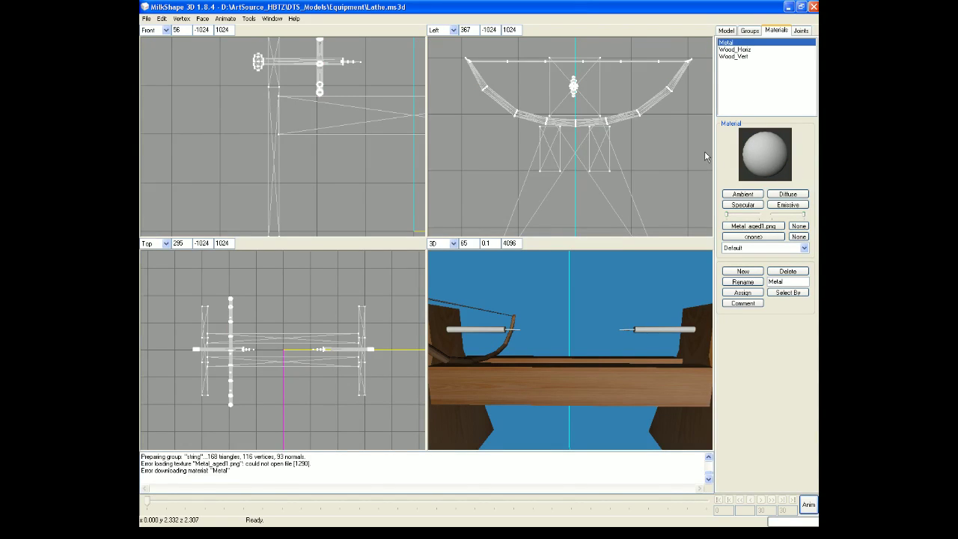
pyautogui.click(751, 31)
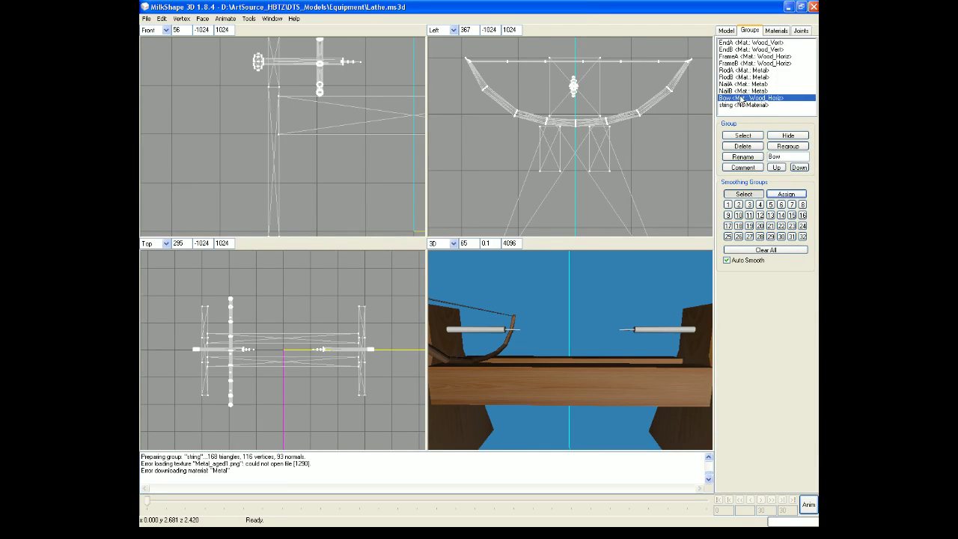
pyautogui.click(742, 91)
pyautogui.doubleClick(742, 91)
pyautogui.click(743, 84)
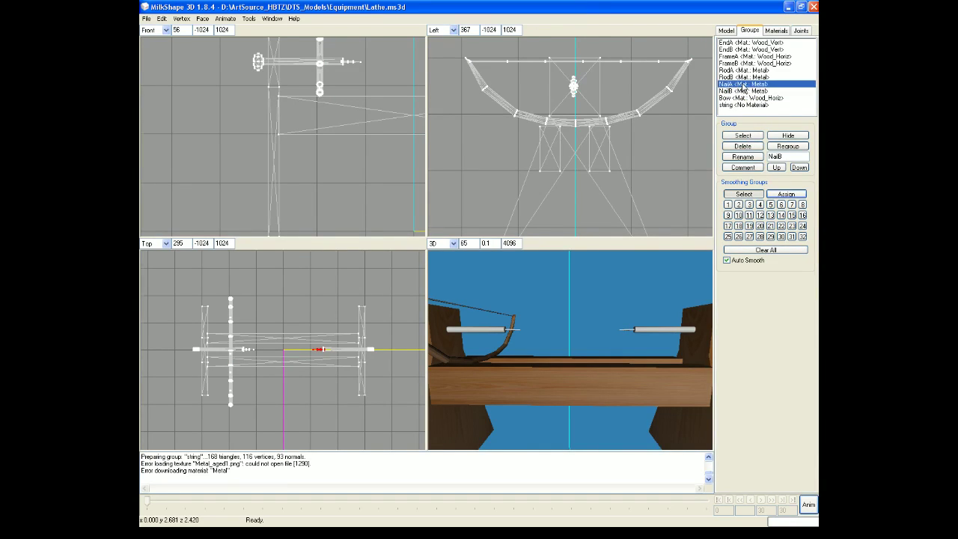
pyautogui.click(743, 136)
pyautogui.click(742, 78)
pyautogui.click(748, 135)
pyautogui.click(742, 70)
pyautogui.click(753, 136)
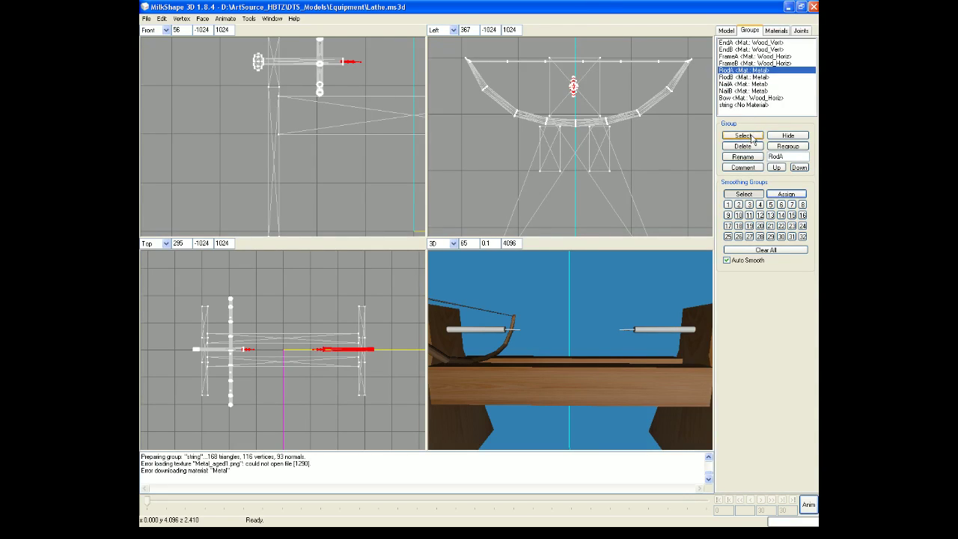
# Apply Cubic tile texture mapping to the selected rod and nail groups
pyautogui.click(249, 18)
pyautogui.click(329, 289)
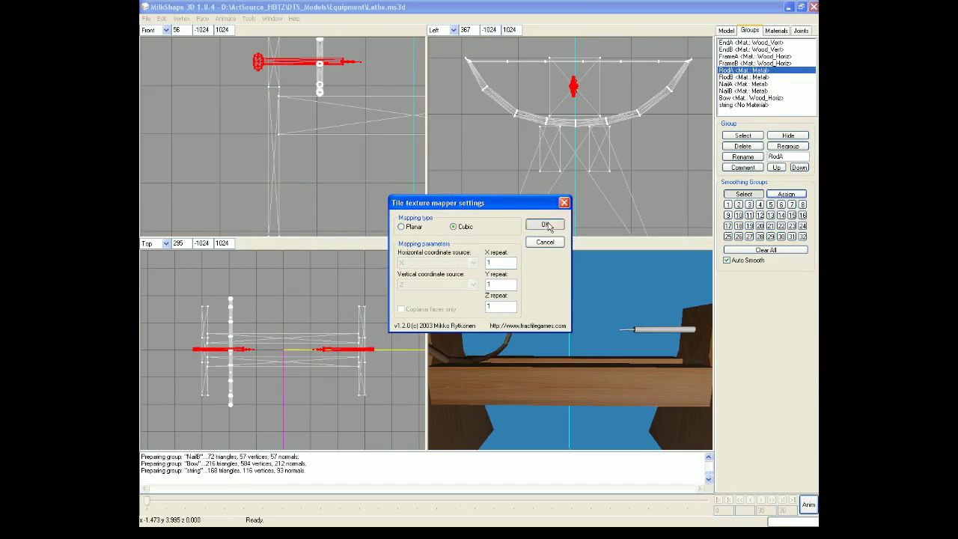
pyautogui.click(546, 224)
pyautogui.moveTo(516, 324); pyautogui.dragTo(494, 340)
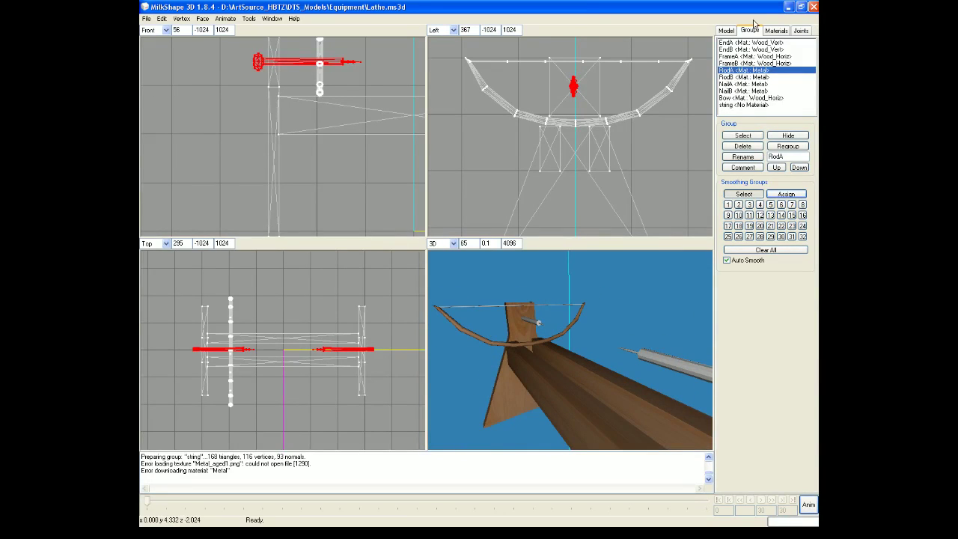
# Assign the Metal material to the rod and nail groups, dismissing the warning
pyautogui.click(778, 32)
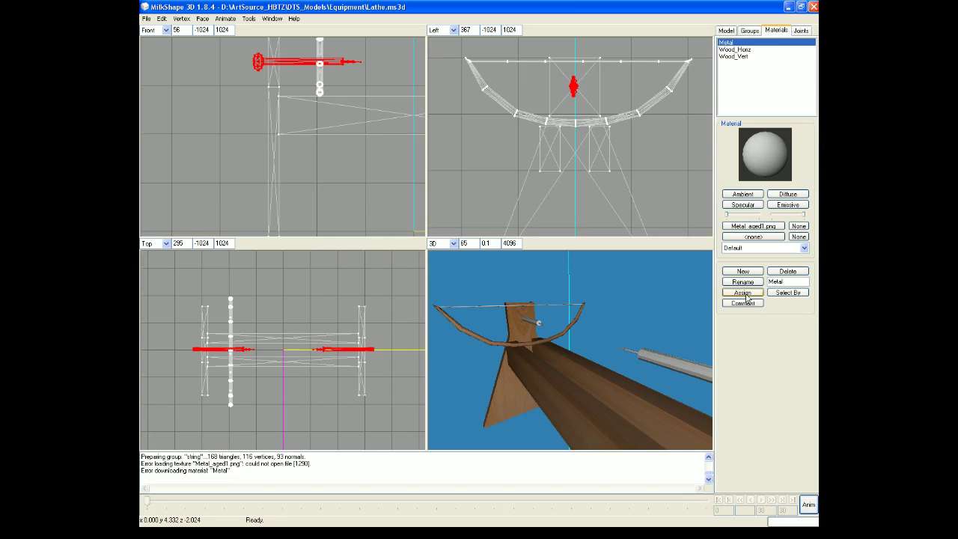
pyautogui.click(742, 293)
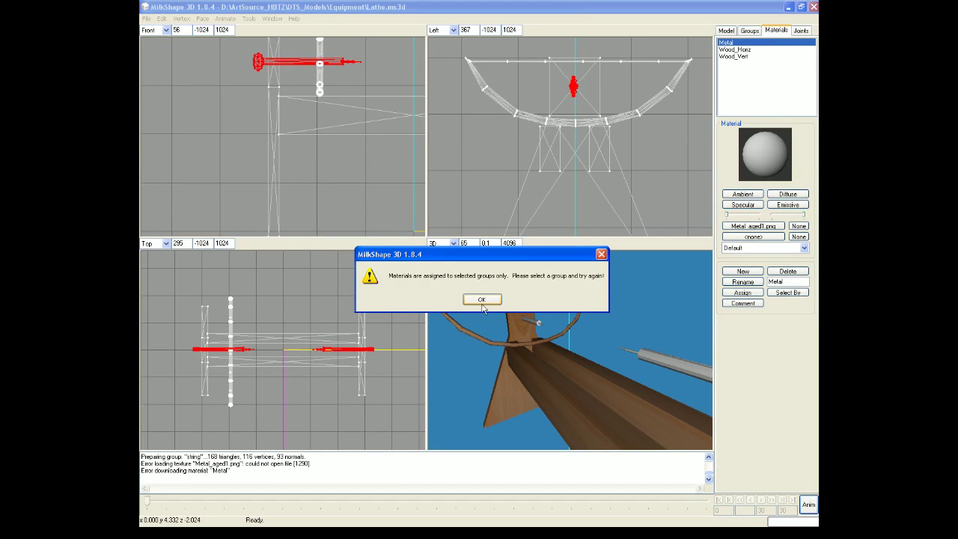
pyautogui.click(482, 302)
pyautogui.click(750, 31)
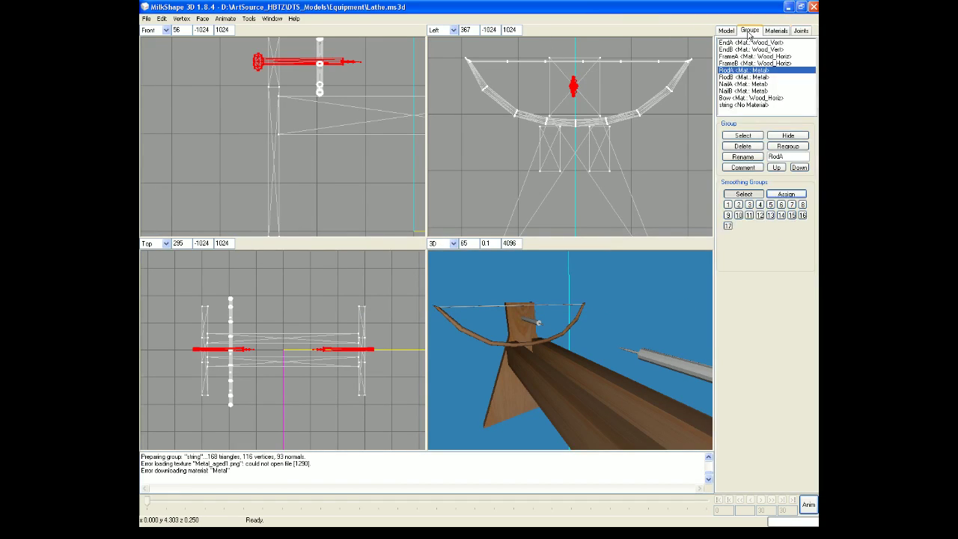
pyautogui.click(771, 31)
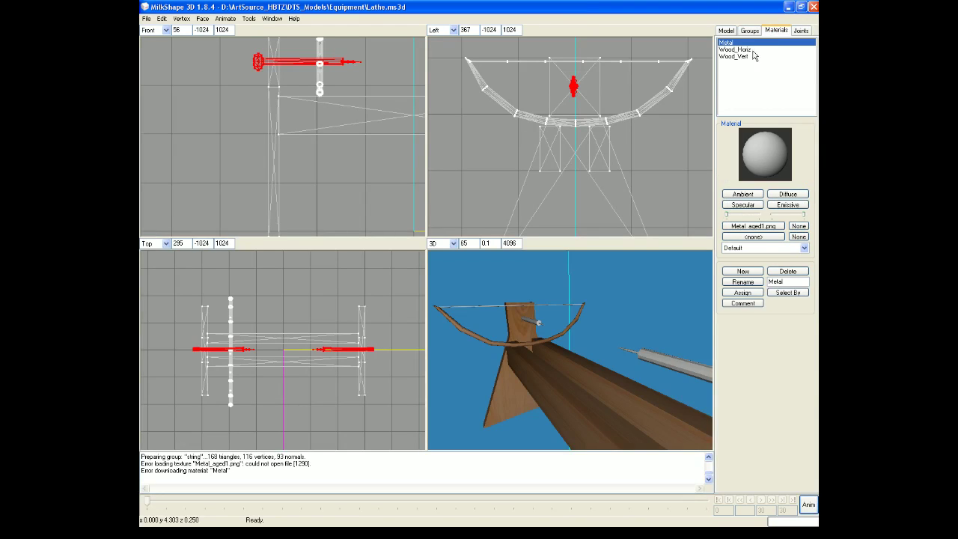
pyautogui.click(749, 30)
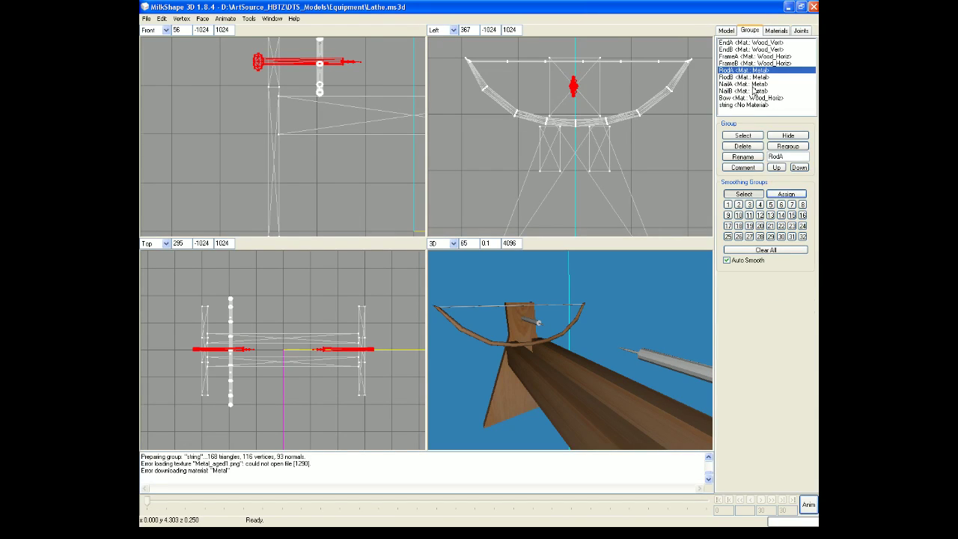
# Reselect the RodA, RodB, NailA and NailB groups' faces
pyautogui.click(752, 138)
pyautogui.click(736, 78)
pyautogui.click(746, 137)
pyautogui.click(746, 138)
pyautogui.click(724, 84)
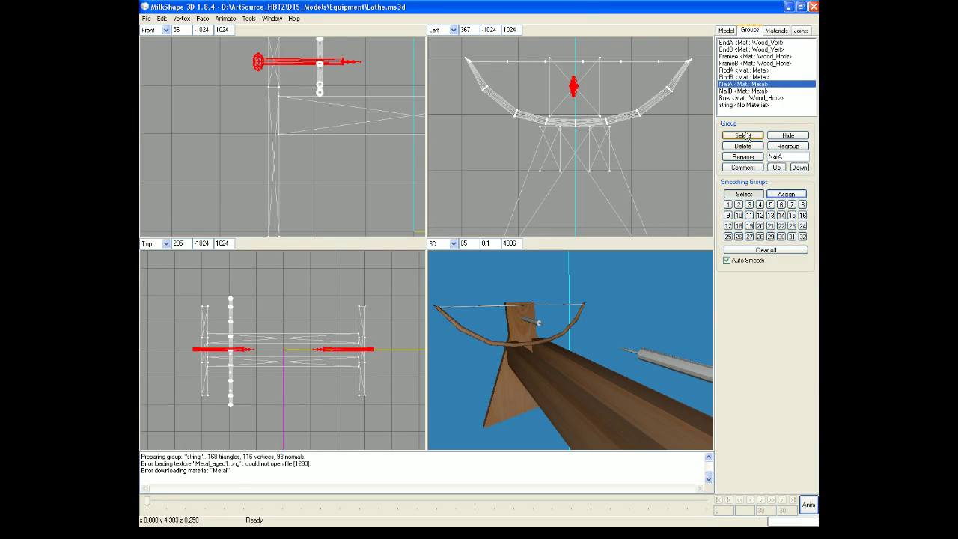
pyautogui.click(746, 138)
pyautogui.click(747, 138)
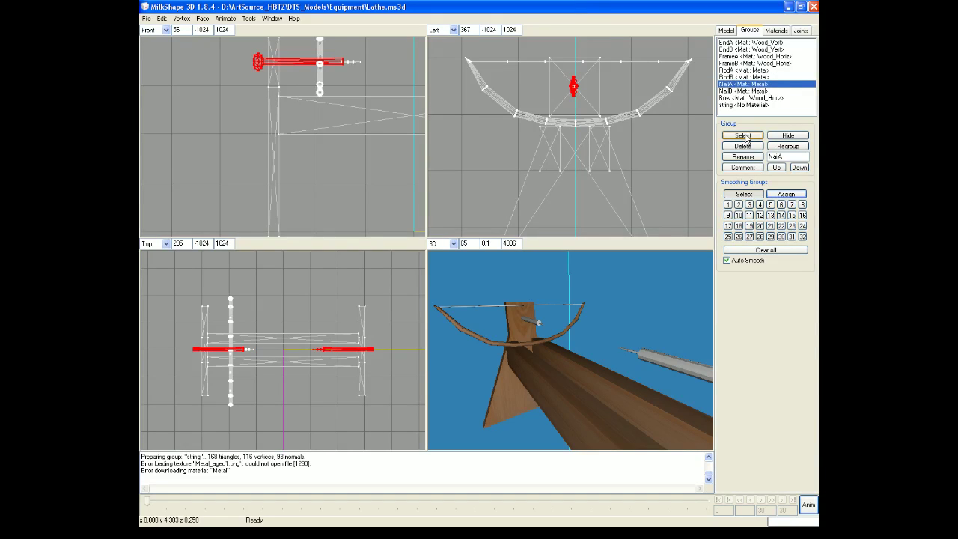
pyautogui.click(733, 91)
pyautogui.click(748, 139)
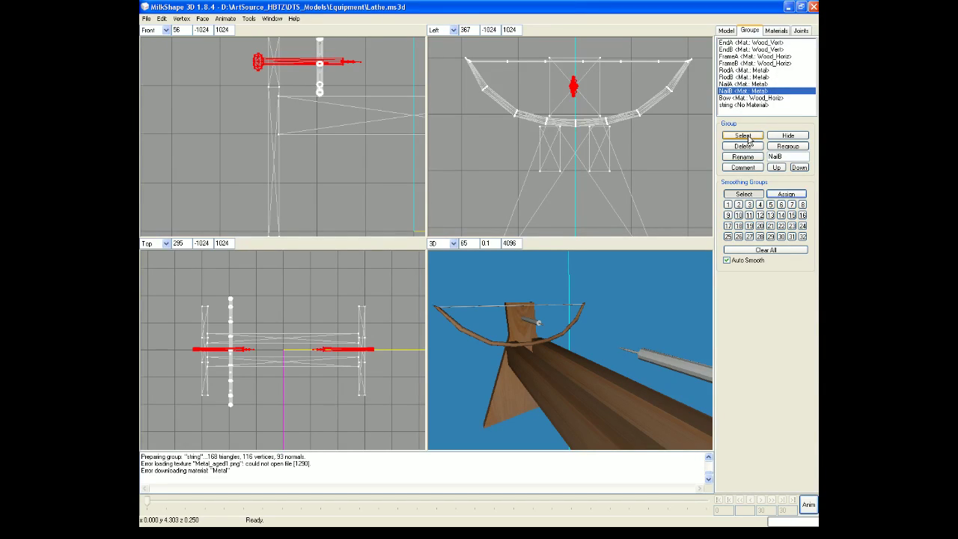
pyautogui.click(777, 31)
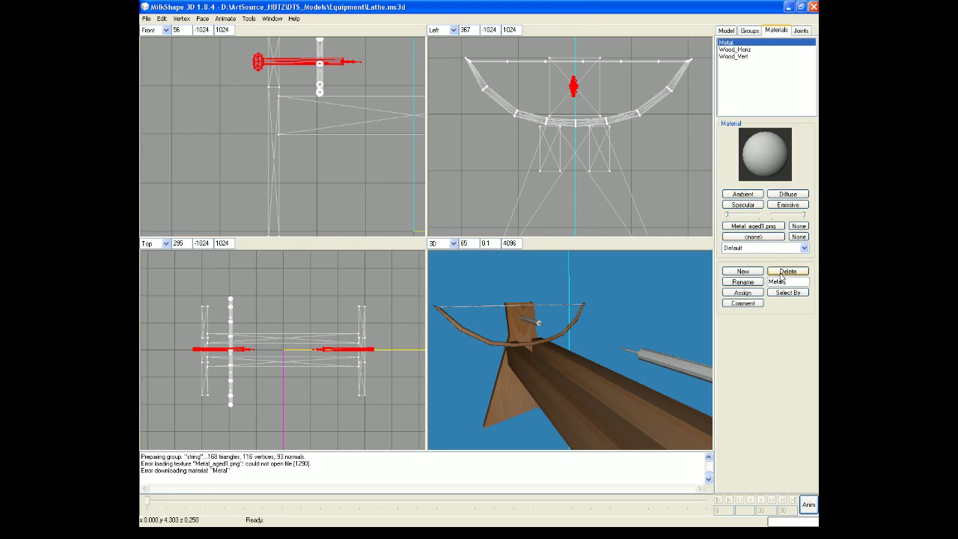
# Reapply Cubic tile texture mapping to the rod and nail selection
pyautogui.click(248, 21)
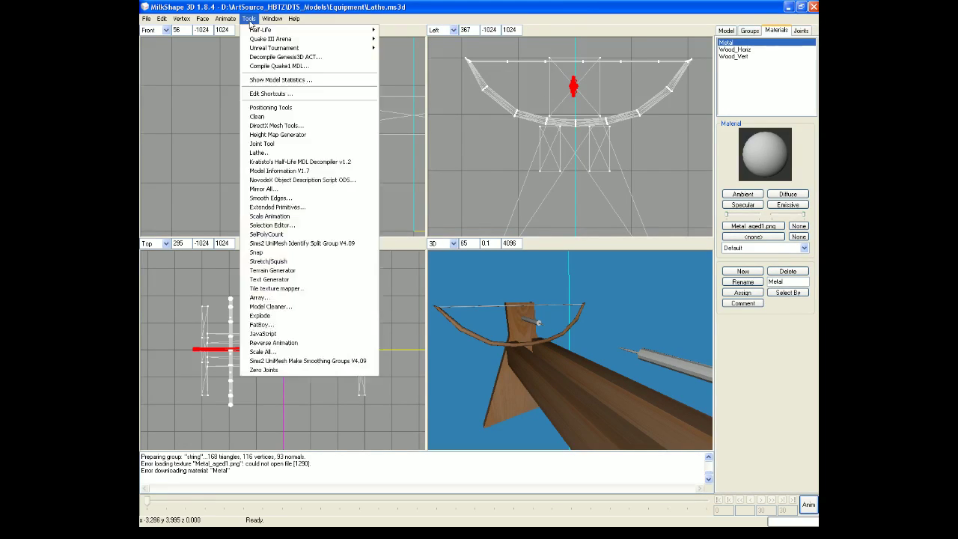
pyautogui.click(342, 292)
pyautogui.click(453, 226)
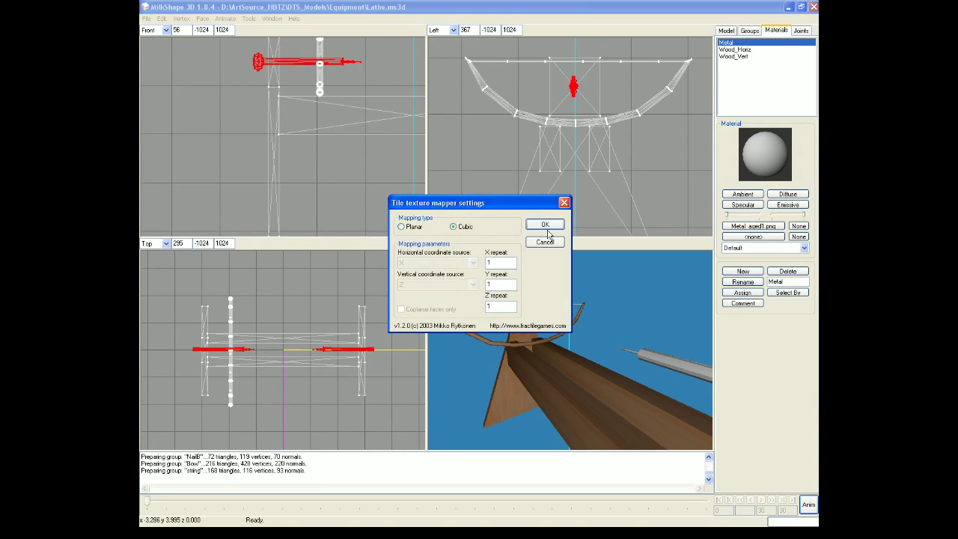
pyautogui.click(546, 225)
pyautogui.scroll(6, 616, 339)
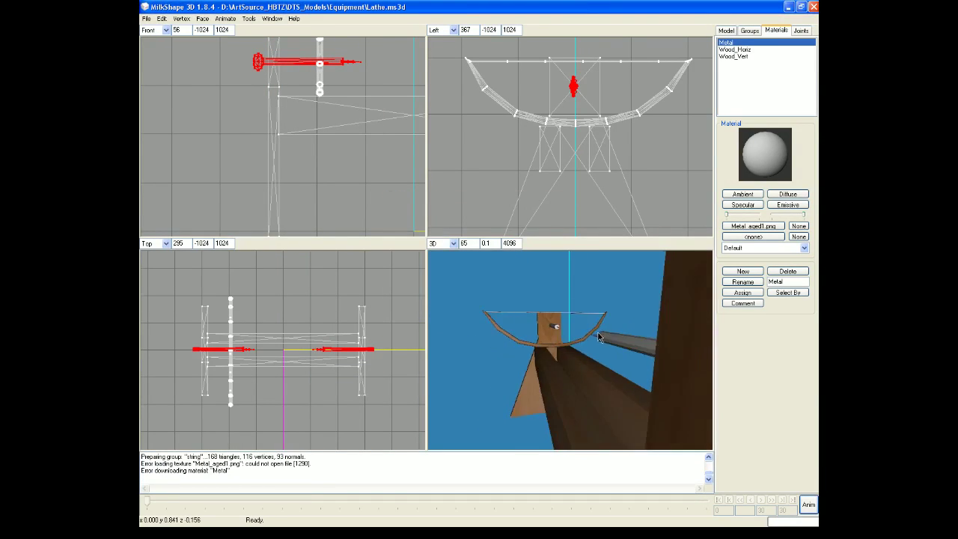
pyautogui.scroll(8, 585, 330)
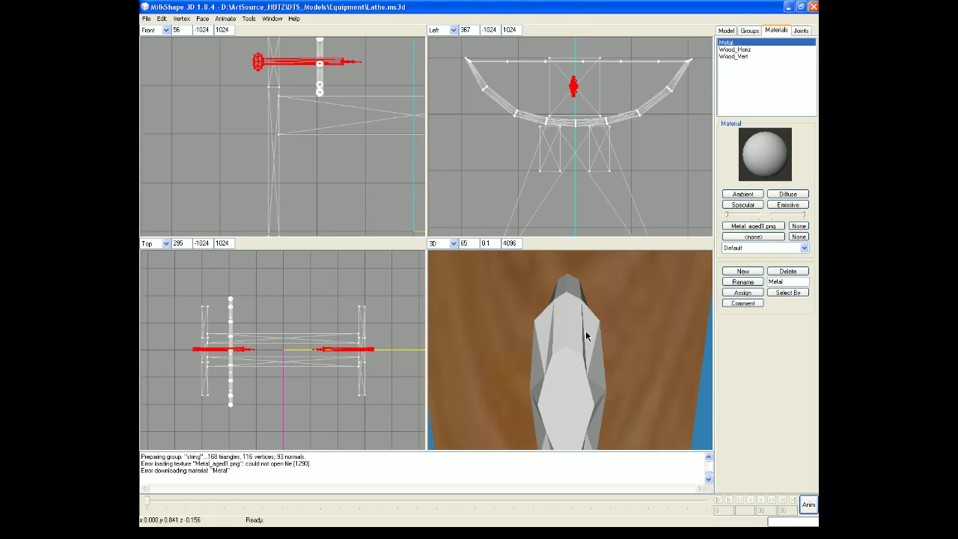
# Deselect NailB and select the string group's faces
pyautogui.click(749, 31)
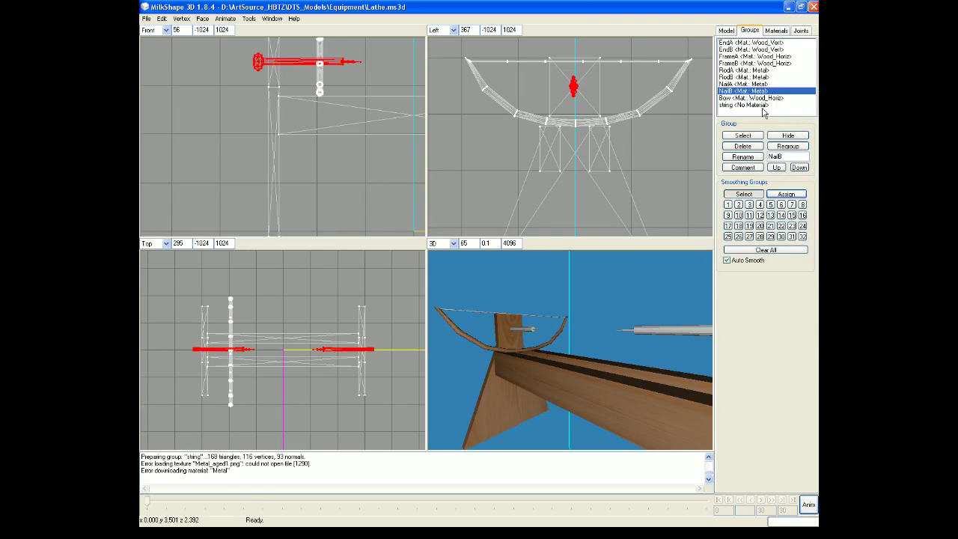
pyautogui.click(678, 158)
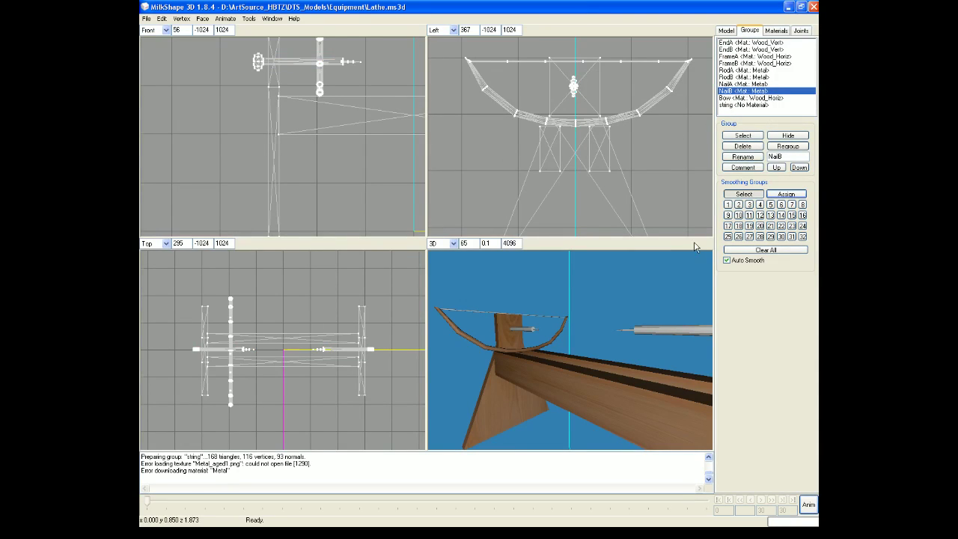
pyautogui.click(753, 107)
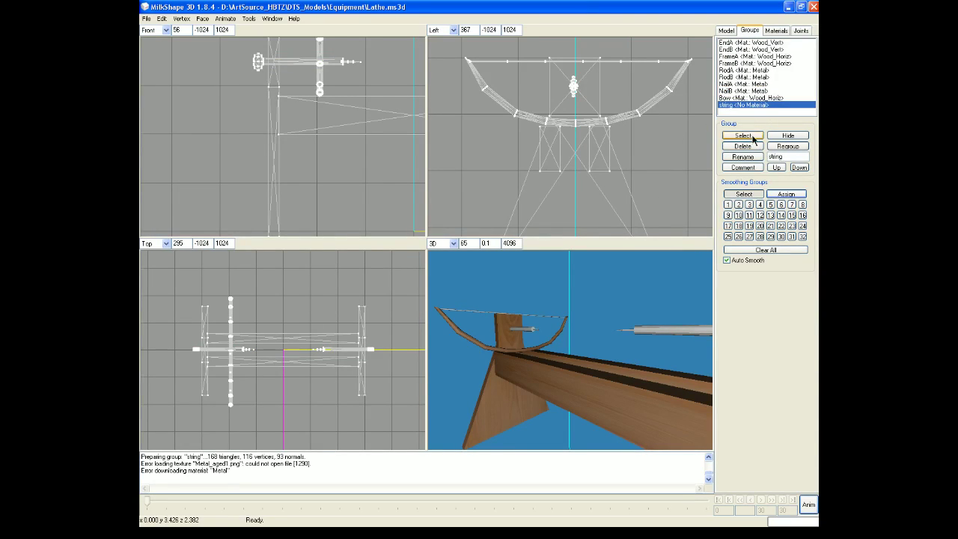
pyautogui.click(753, 136)
# Create a new material and rename it String
pyautogui.click(779, 31)
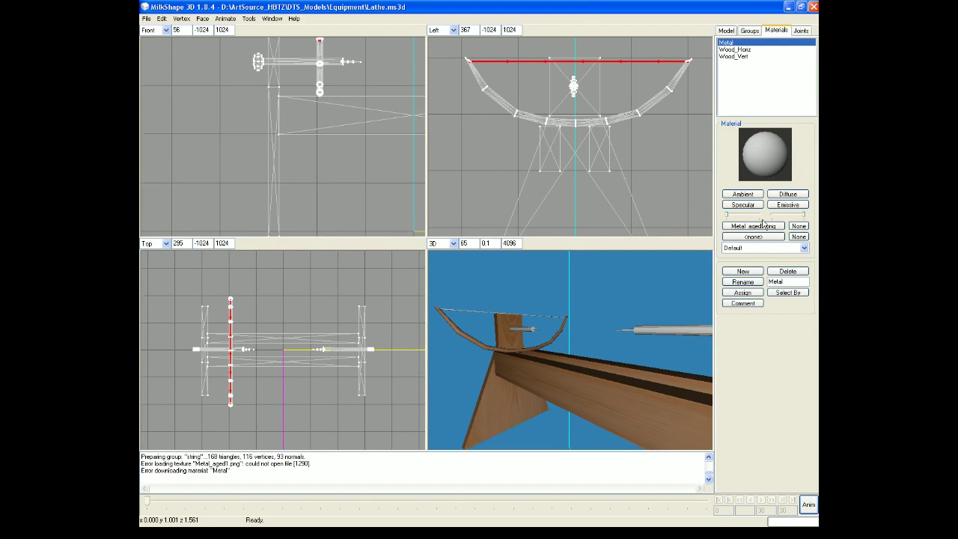
pyautogui.click(756, 273)
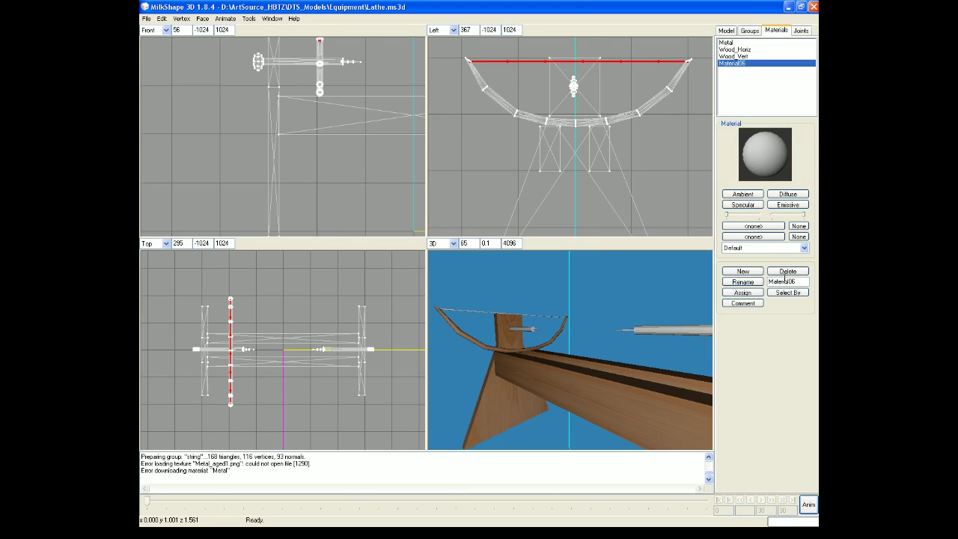
pyautogui.click(741, 283)
pyautogui.write('S')
pyautogui.click(741, 283)
pyautogui.write('Str')
pyautogui.click(749, 282)
# In ThumbsPlus, browse the Cloth texture folder to rope_straight_TX.jpg
pyautogui.hotkey('alt', 'Tab')
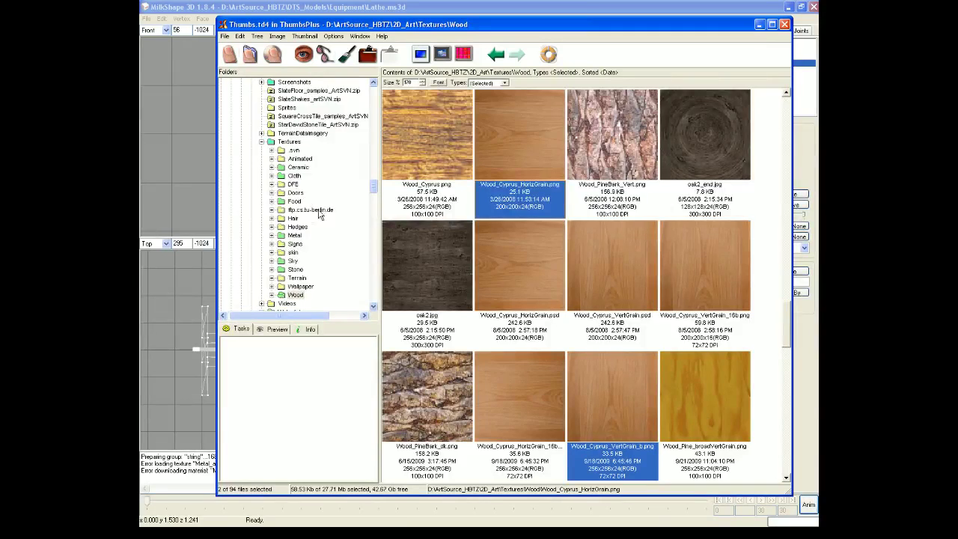
pyautogui.click(294, 177)
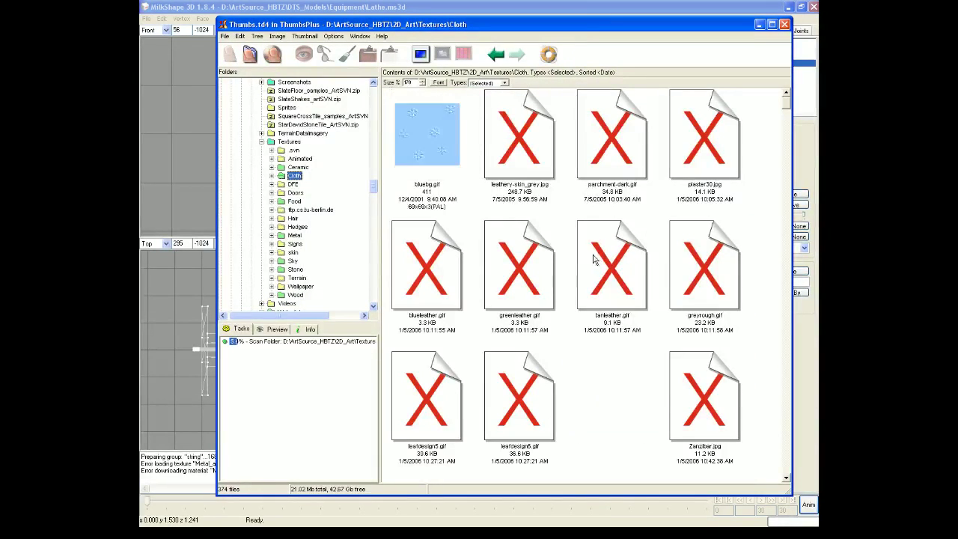
pyautogui.scroll(-1, 592, 258)
pyautogui.scroll(-4, 592, 258)
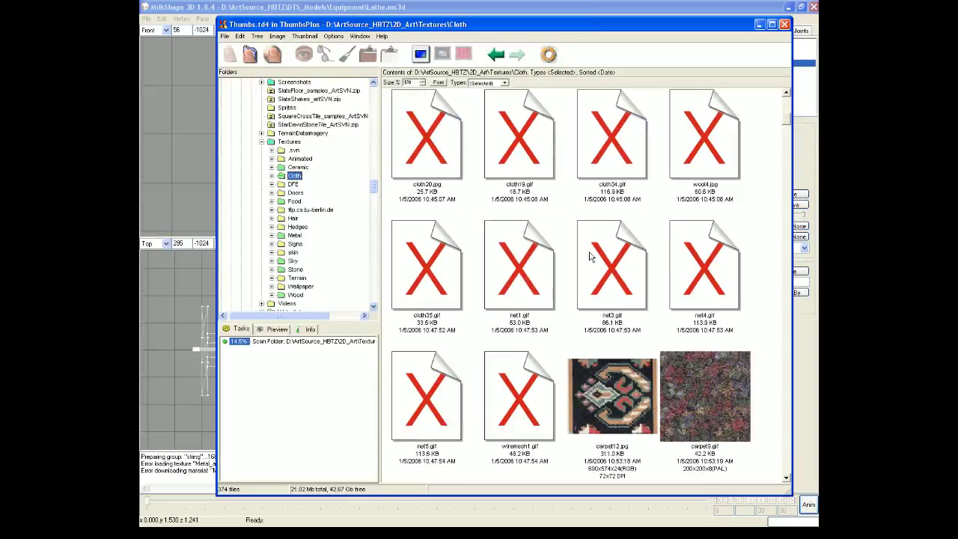
pyautogui.scroll(-3, 588, 258)
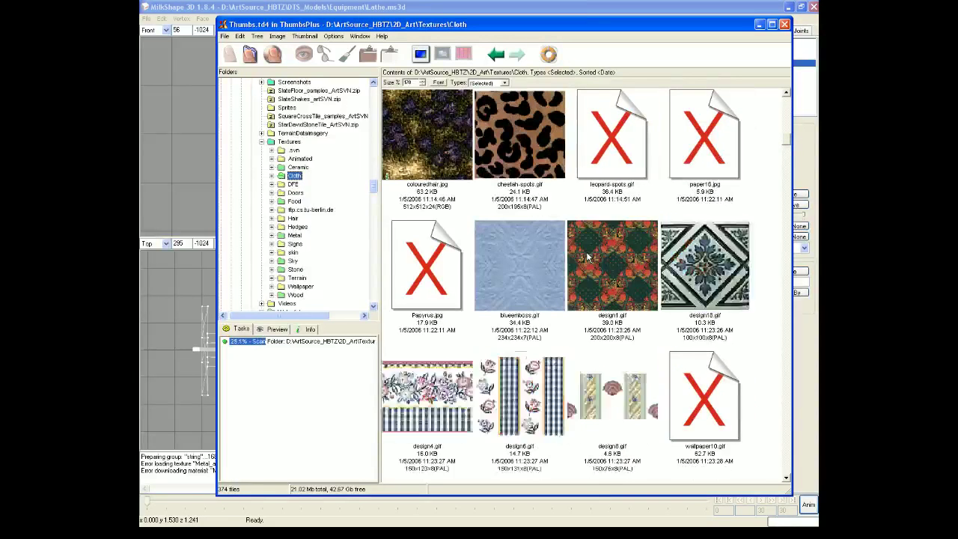
pyautogui.scroll(-9, 588, 258)
pyautogui.scroll(-5, 585, 257)
pyautogui.scroll(-3, 585, 257)
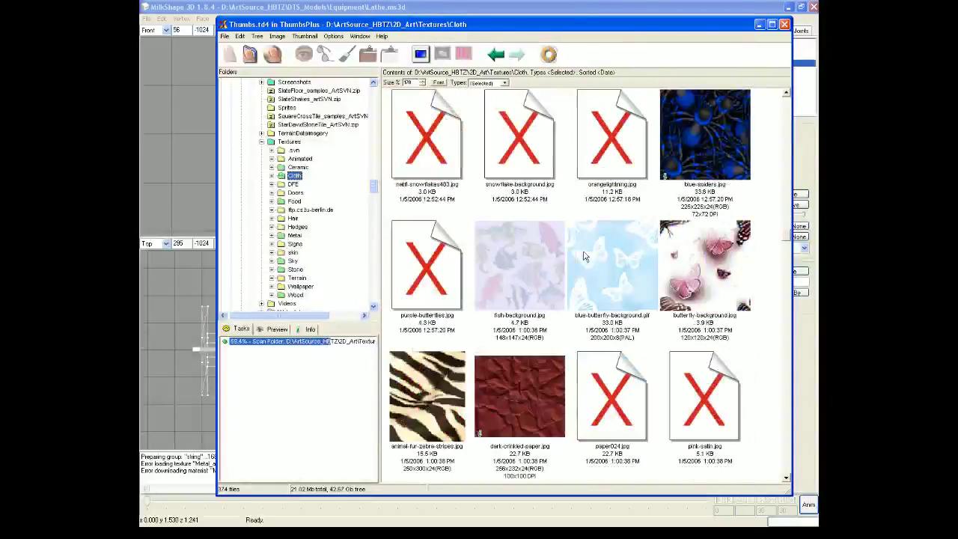
pyautogui.scroll(-4, 586, 257)
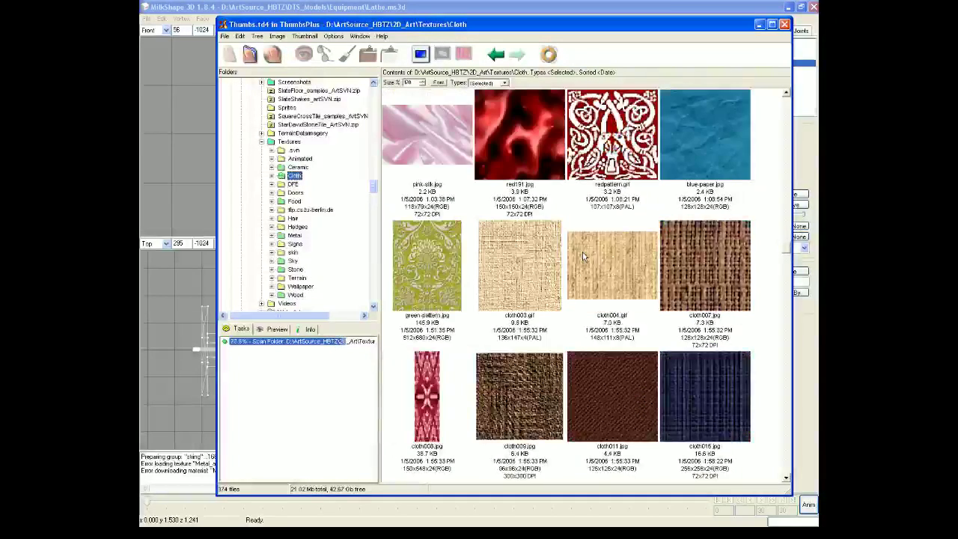
pyautogui.scroll(-8, 583, 257)
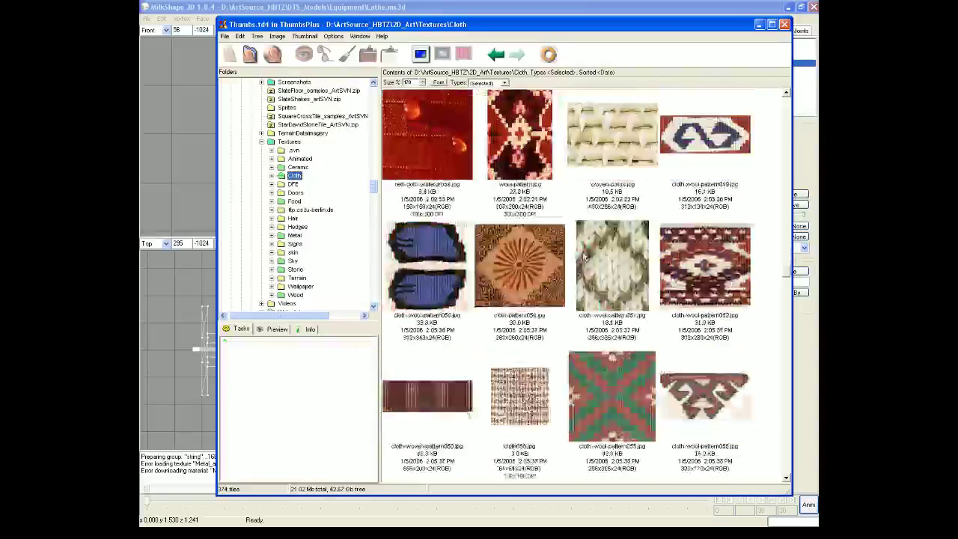
pyautogui.scroll(-10, 583, 257)
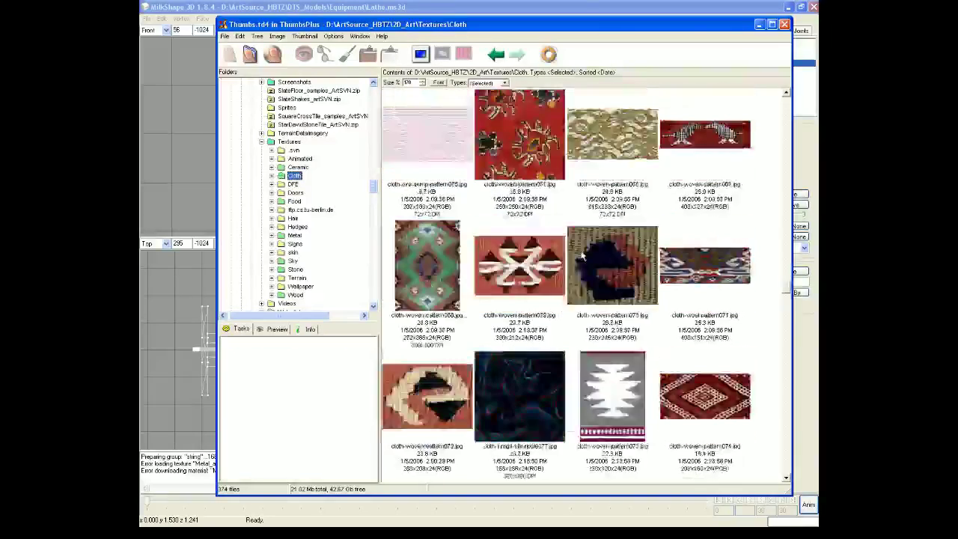
pyautogui.scroll(-10, 581, 256)
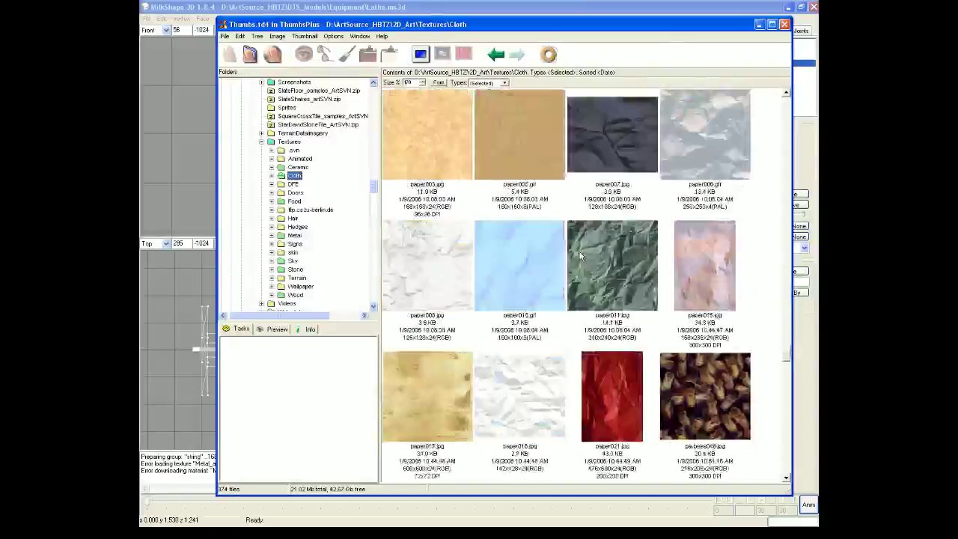
pyautogui.scroll(-10, 579, 255)
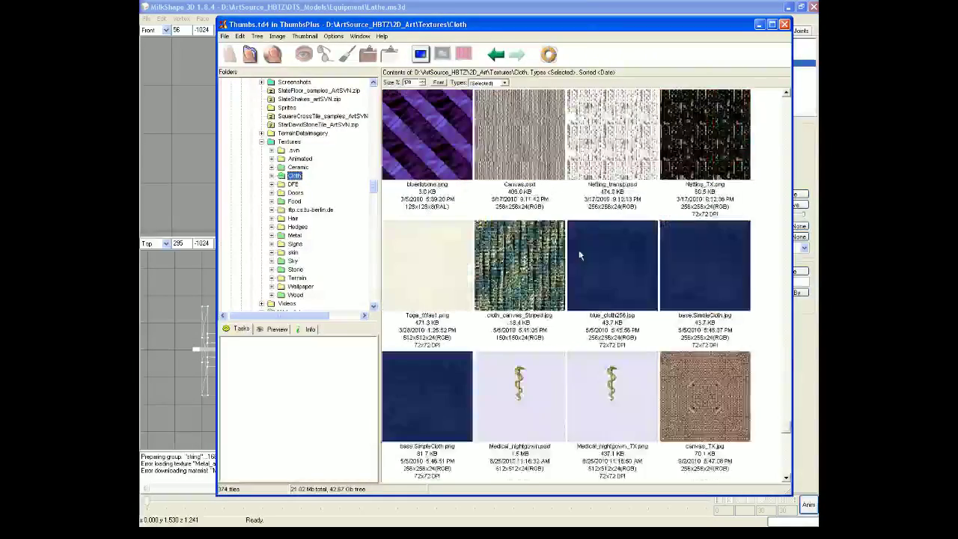
pyautogui.scroll(6, 577, 256)
pyautogui.scroll(1, 577, 256)
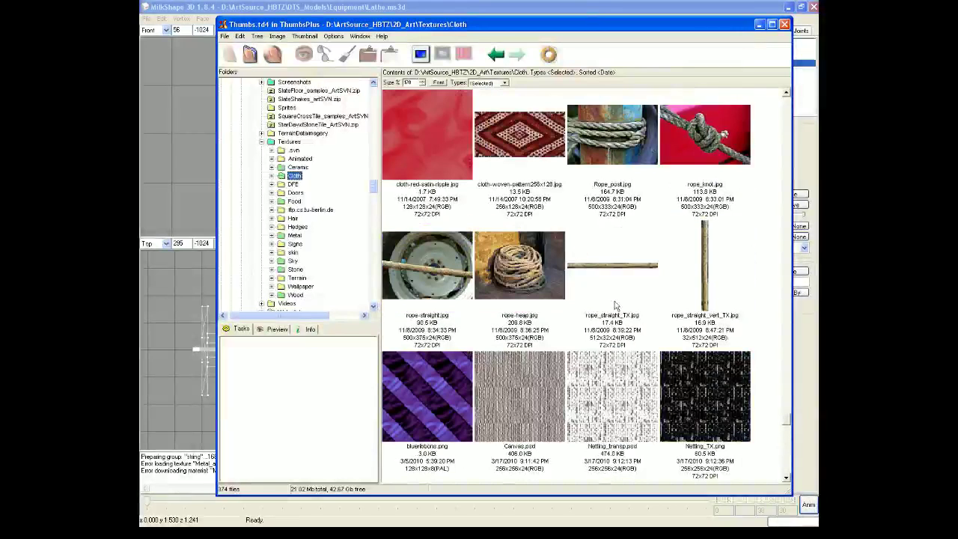
# Copy rope_straight_TX.jpg's full pathname from its file properties
pyautogui.rightClick(614, 270)
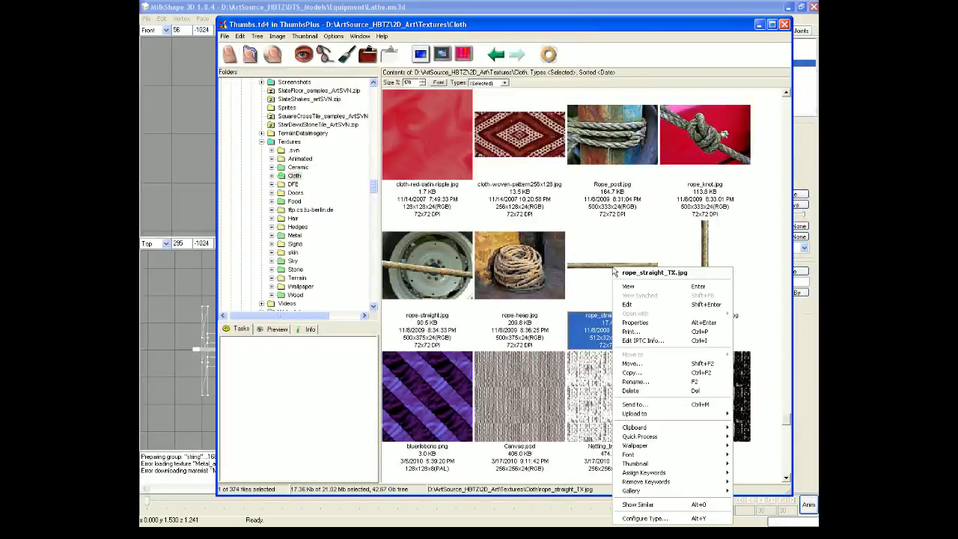
pyautogui.click(651, 324)
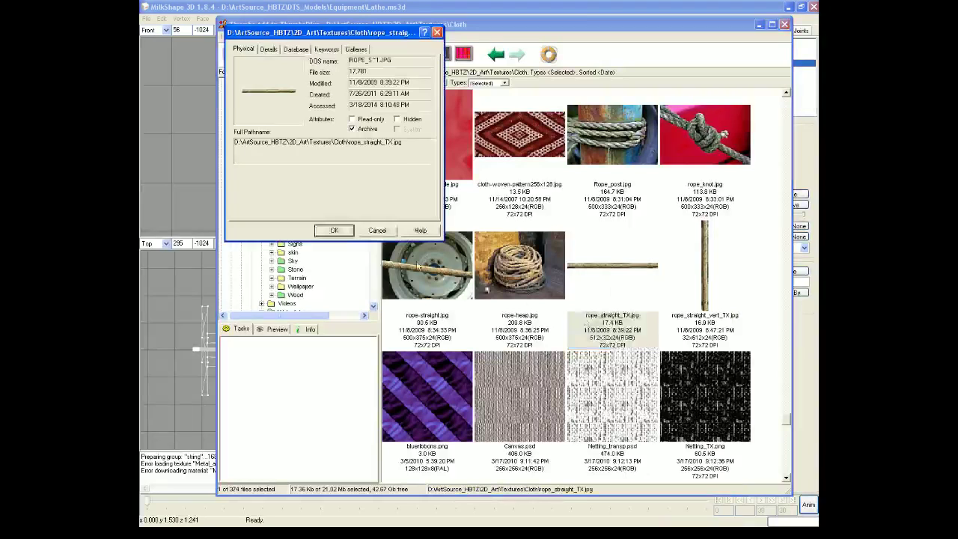
pyautogui.doubleClick(254, 142)
pyautogui.rightClick(254, 139)
pyautogui.click(280, 166)
pyautogui.click(334, 231)
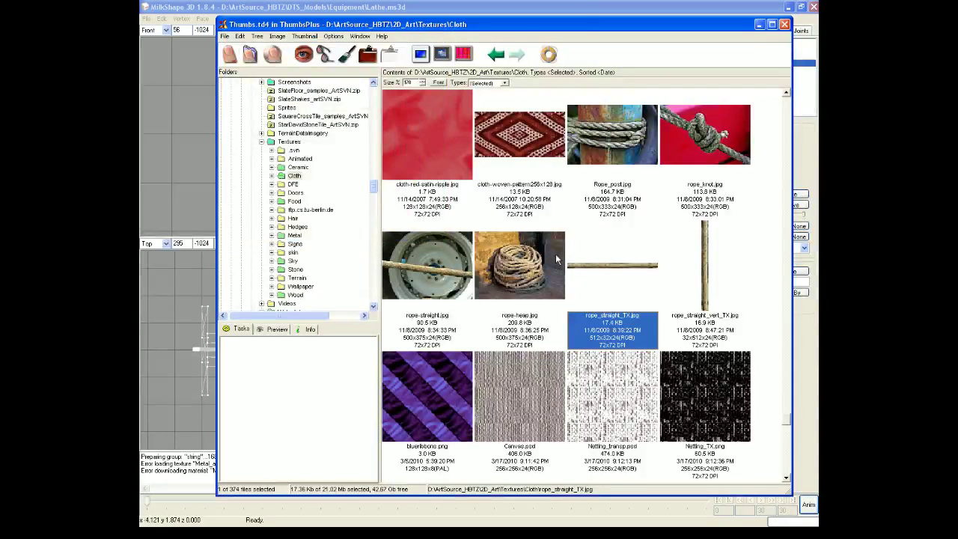
# Copy the rope_straight_TX.jpg file to the destination folder
pyautogui.rightClick(644, 266)
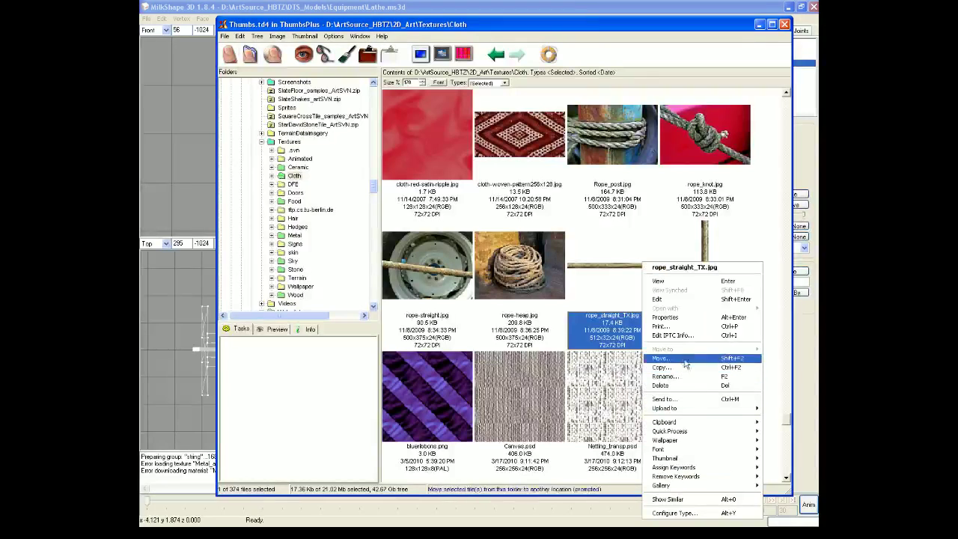
pyautogui.click(690, 368)
pyautogui.click(546, 289)
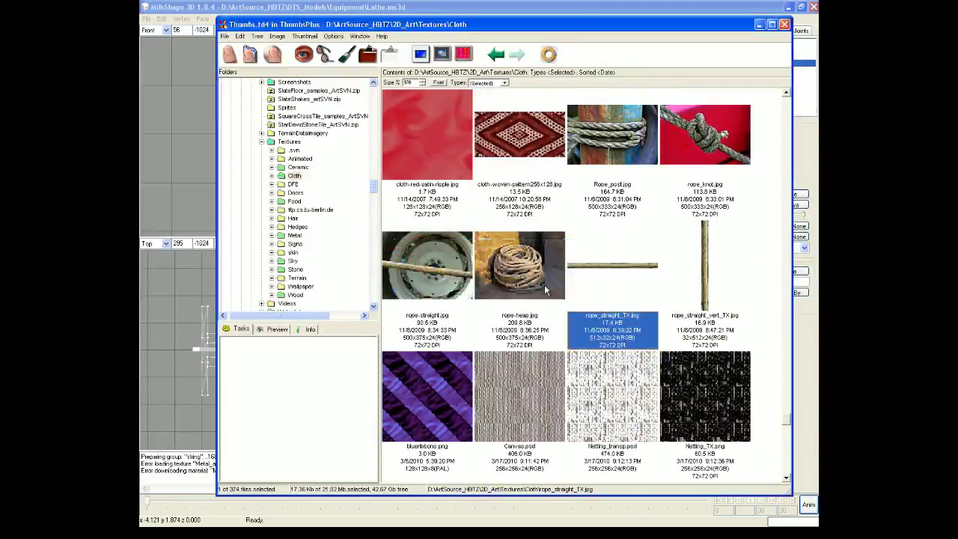
# Load rope_straight_TX.jpg as the String material's texture and assign it to the bowstring
pyautogui.click(530, 5)
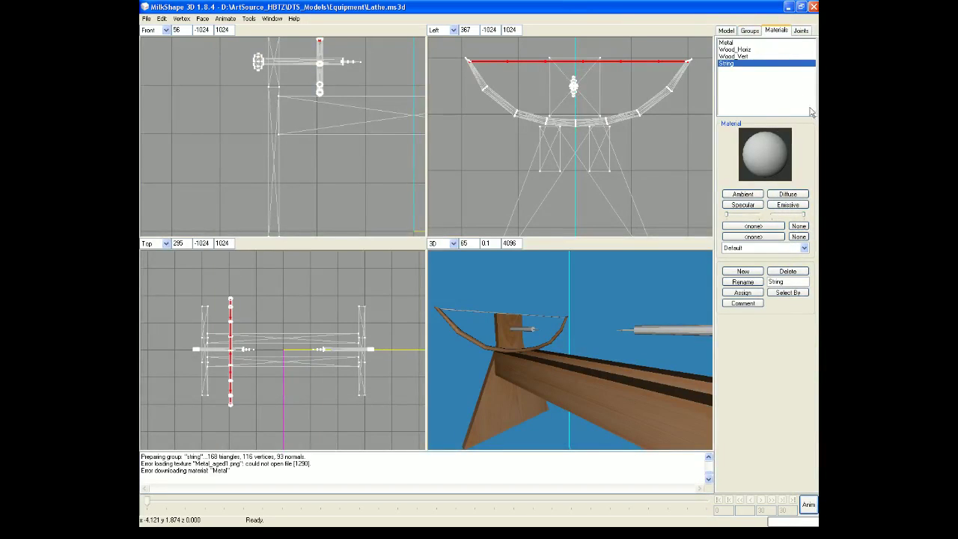
pyautogui.click(758, 226)
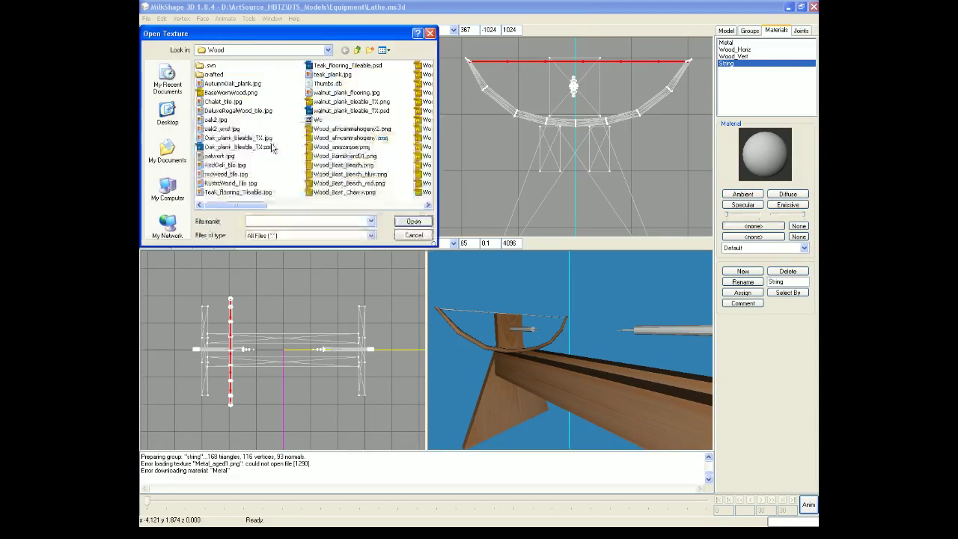
pyautogui.rightClick(313, 221)
pyautogui.click(331, 259)
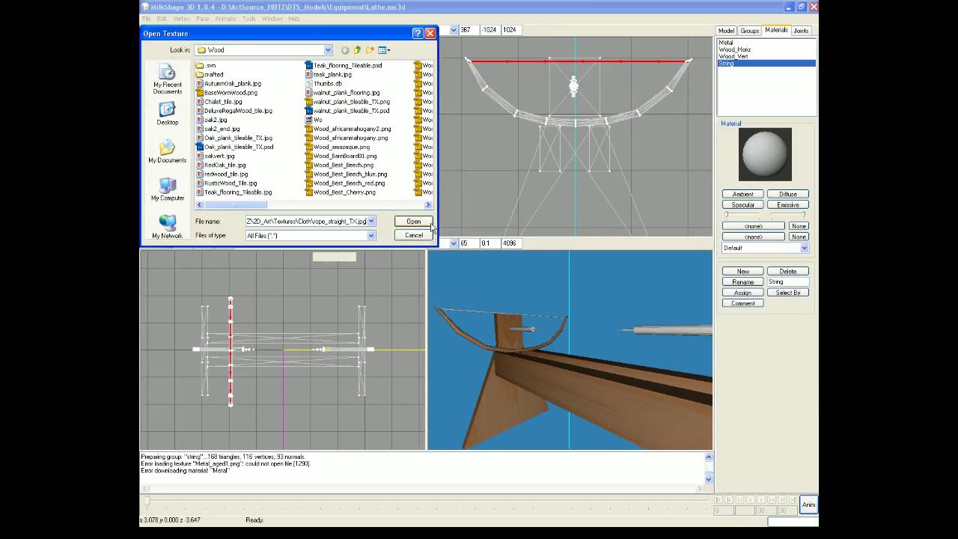
pyautogui.click(431, 226)
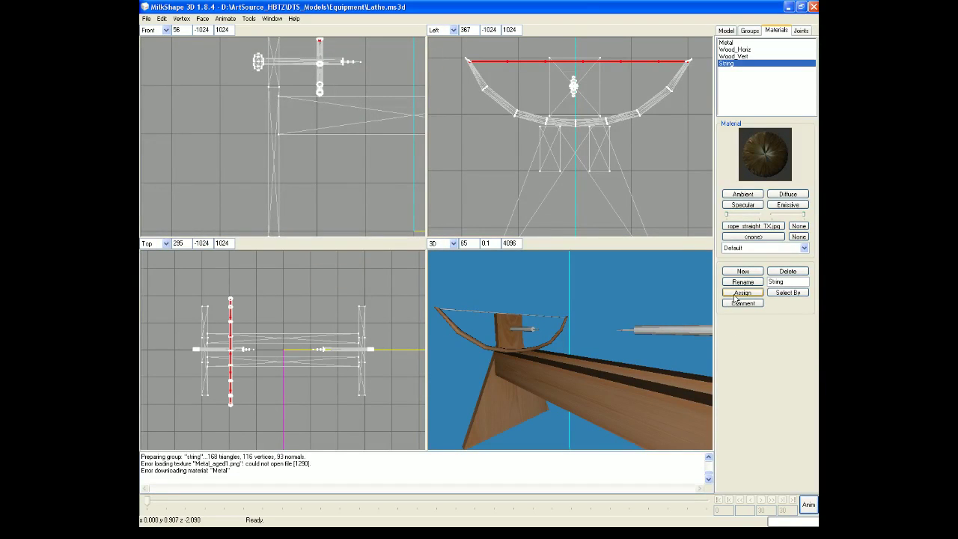
pyautogui.click(743, 292)
pyautogui.moveTo(556, 351); pyautogui.dragTo(663, 357)
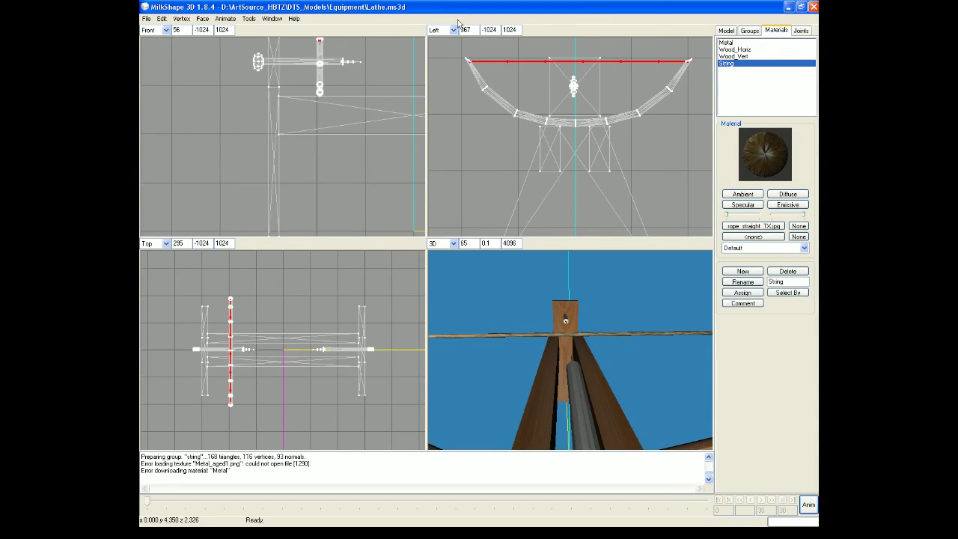
# Remap the string group's texture coordinates with a Left projection in the Texture Coordinate Editor
pyautogui.click(272, 19)
pyautogui.click(303, 52)
pyautogui.click(552, 172)
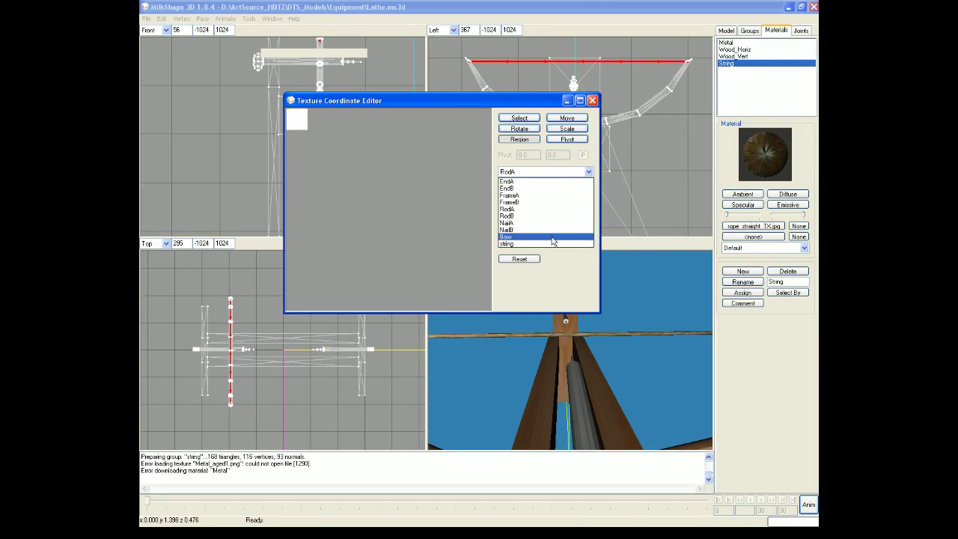
pyautogui.click(550, 242)
pyautogui.click(534, 188)
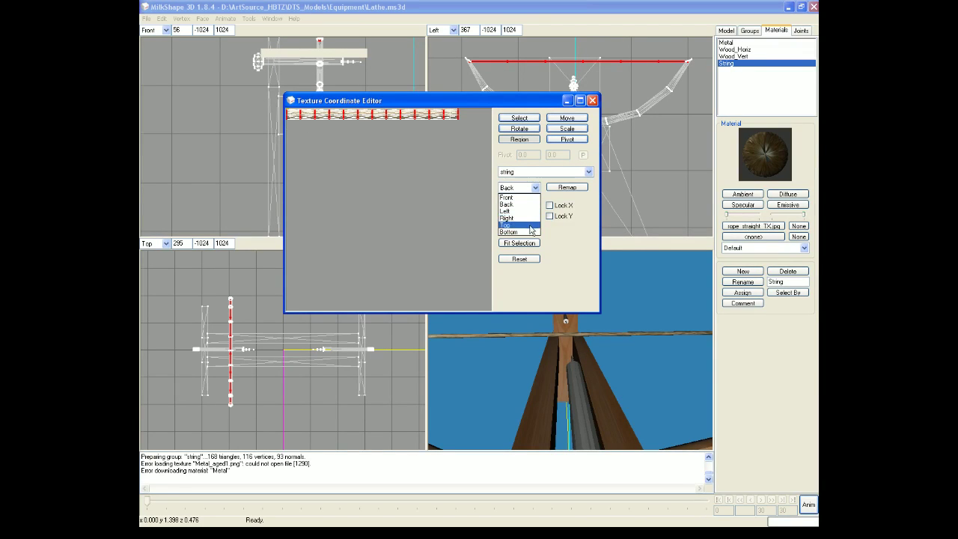
pyautogui.click(528, 216)
pyautogui.click(581, 189)
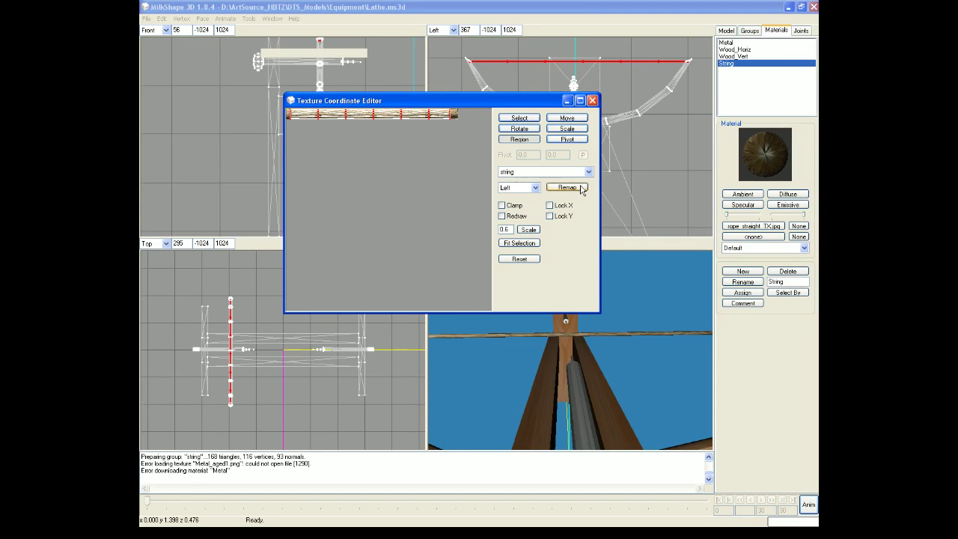
pyautogui.click(593, 101)
pyautogui.moveTo(617, 323); pyautogui.dragTo(449, 300)
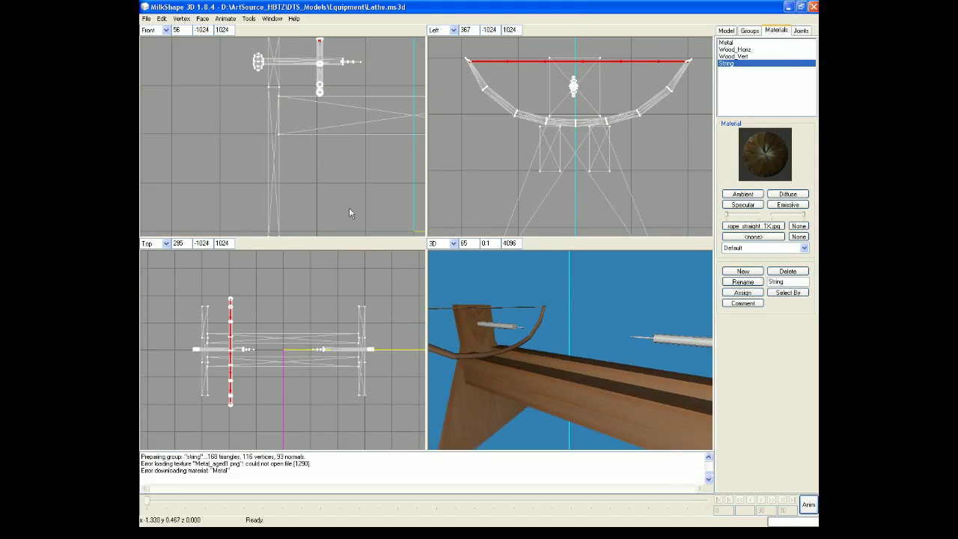
# Zoom out and orbit to inspect the wood frame, metal rods and rope string
pyautogui.click(146, 21)
pyautogui.click(164, 48)
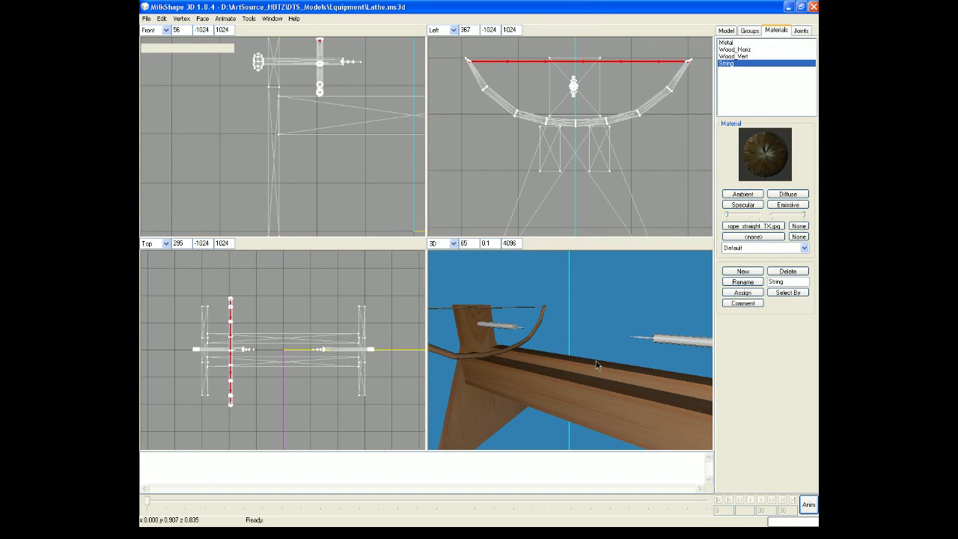
pyautogui.scroll(-5, 596, 361)
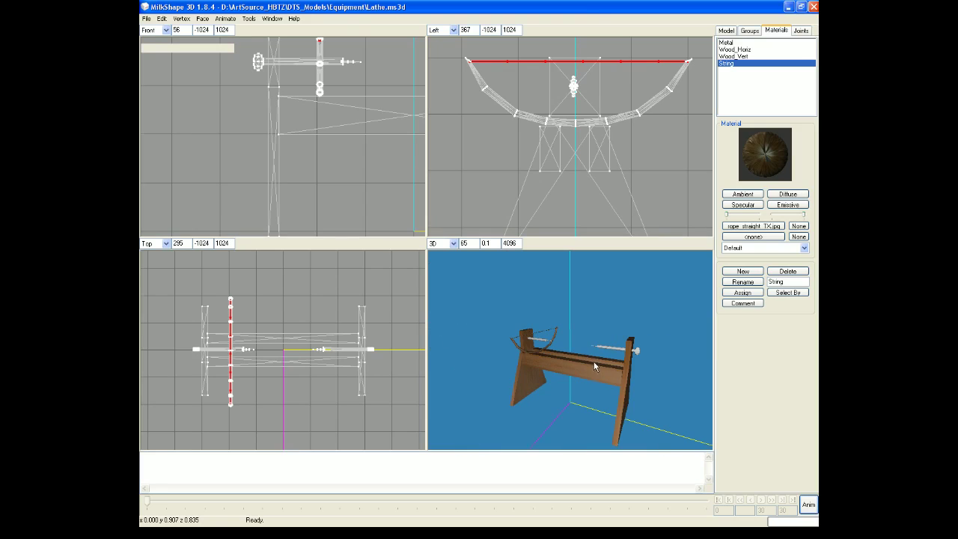
pyautogui.moveTo(592, 360)
pyautogui.mouseDown()
pyautogui.moveTo(588, 371)
pyautogui.moveTo(599, 367)
pyautogui.moveTo(581, 357)
pyautogui.mouseUp()
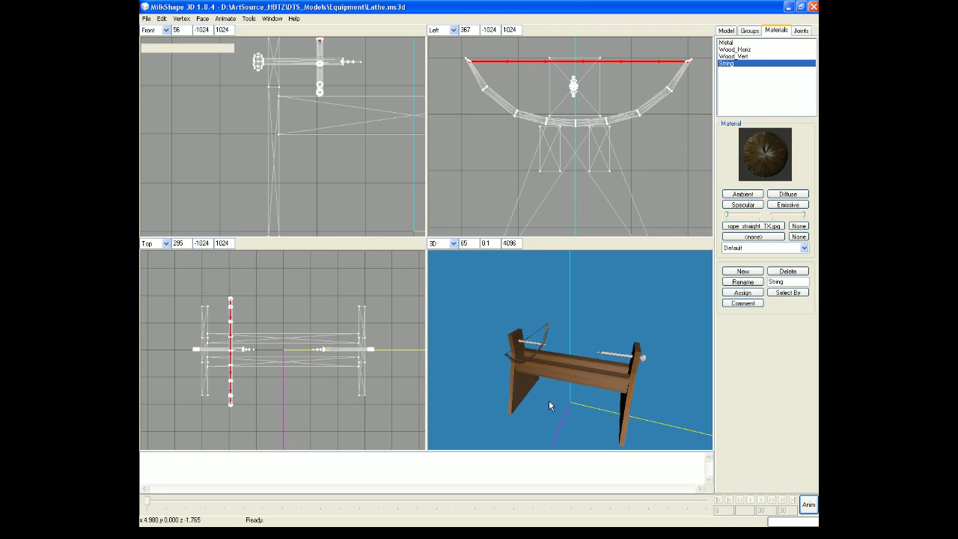
pyautogui.moveTo(552, 406); pyautogui.dragTo(589, 391)
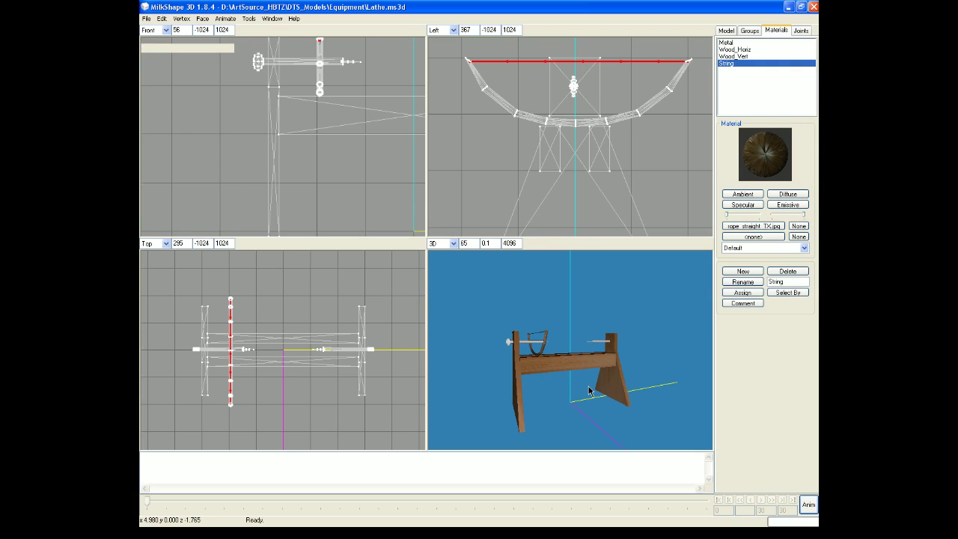
pyautogui.moveTo(590, 390); pyautogui.dragTo(589, 389)
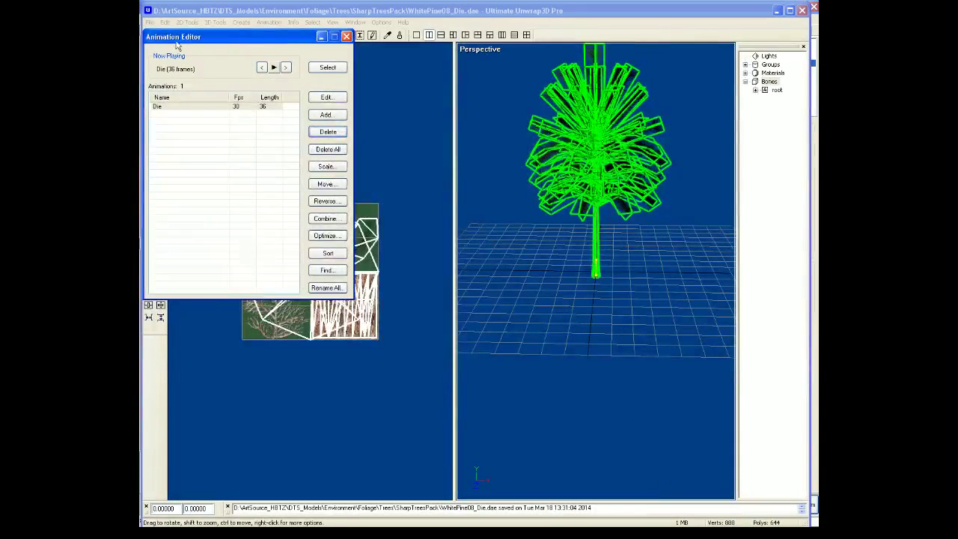
# Open Lathe.ms3d from the DTS_Models Equipment folder and confirm the MilkShape import
pyautogui.click(150, 23)
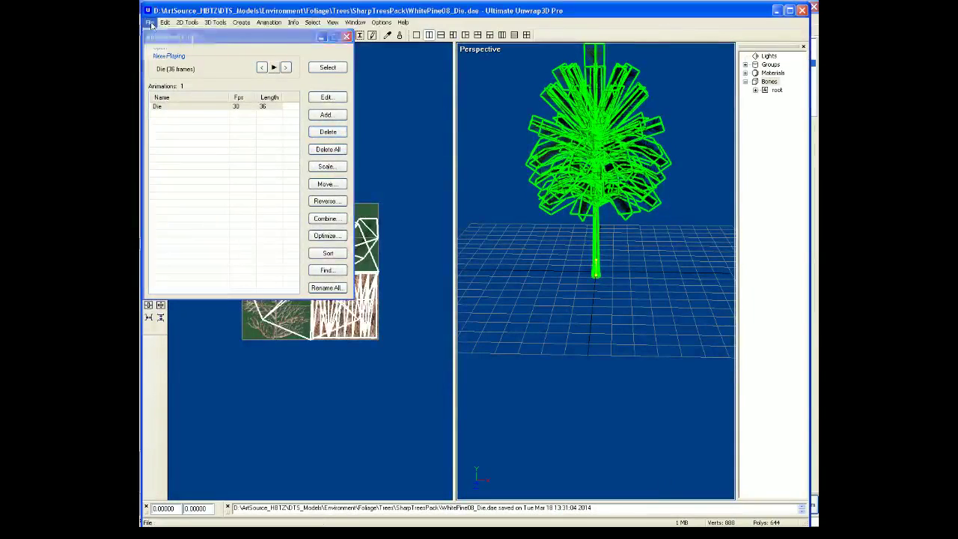
pyautogui.click(160, 47)
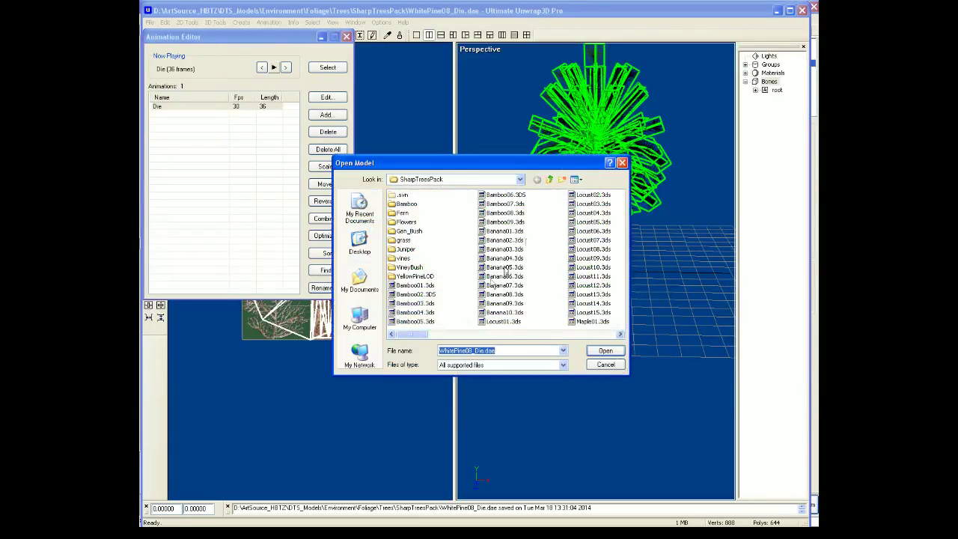
pyautogui.click(520, 180)
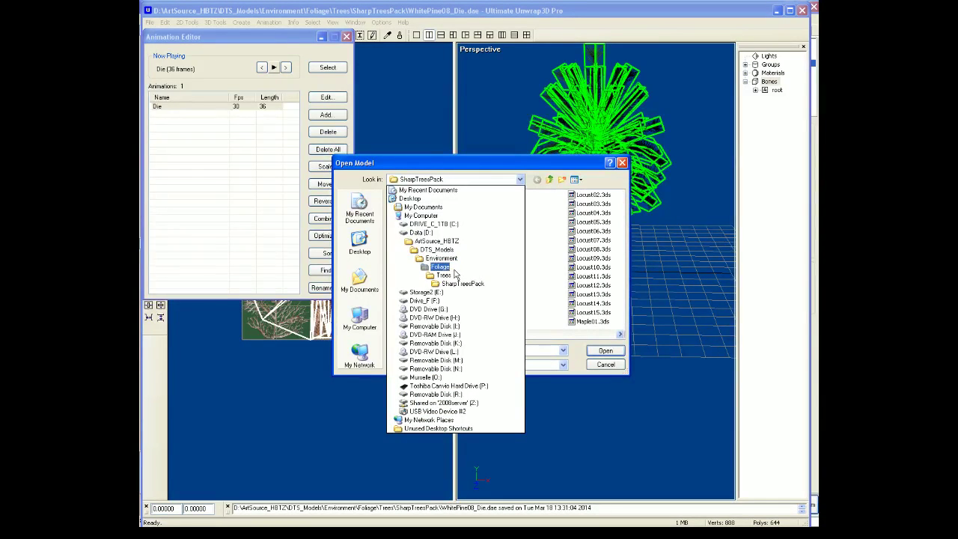
pyautogui.click(454, 271)
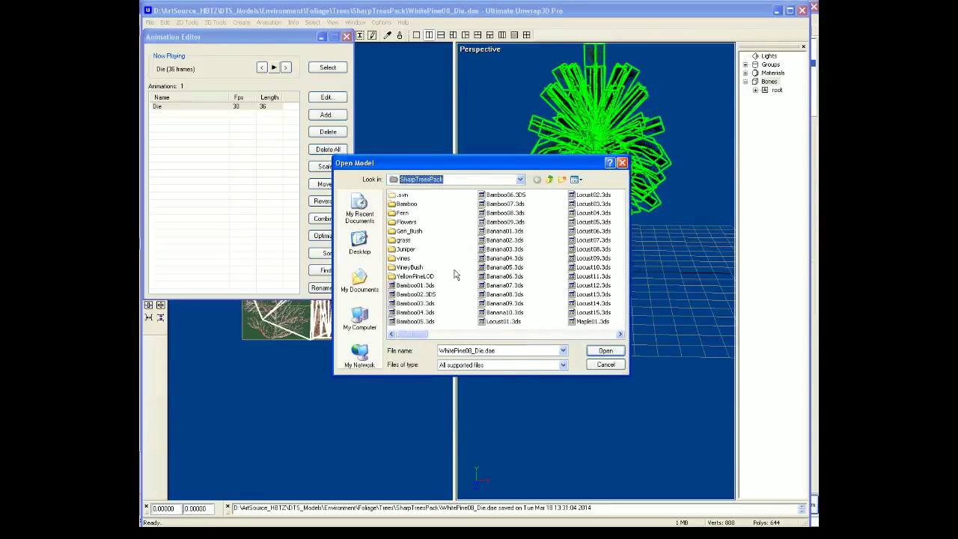
pyautogui.click(550, 180)
pyautogui.click(550, 180)
pyautogui.click(549, 180)
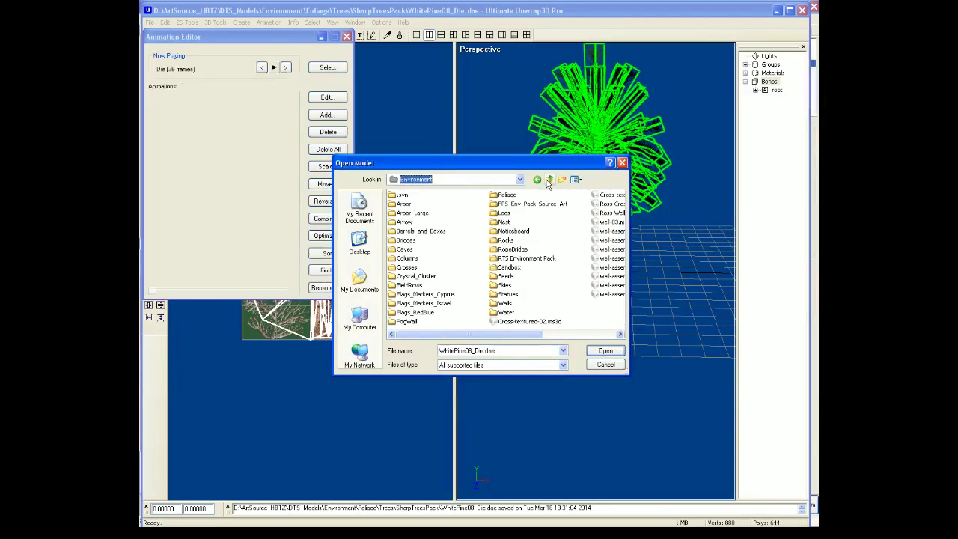
pyautogui.click(549, 180)
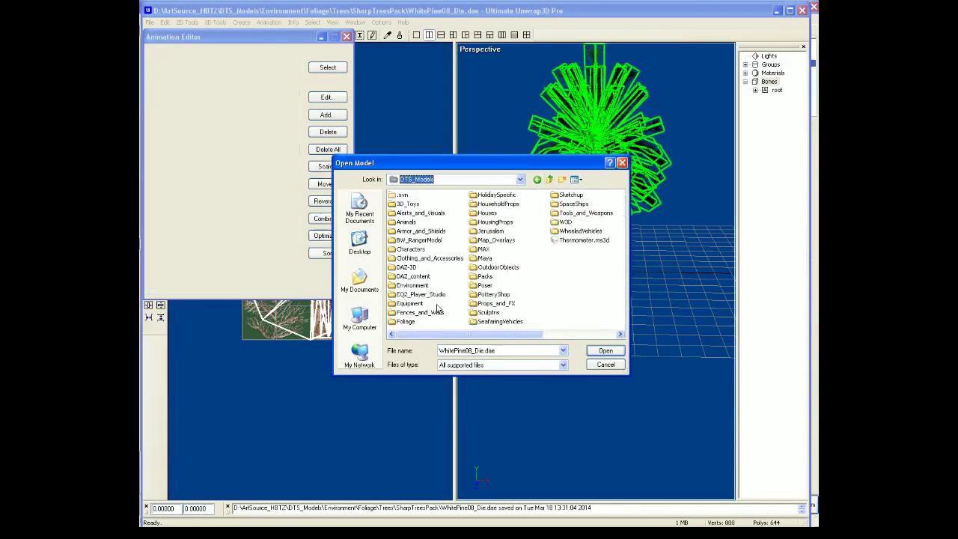
pyautogui.doubleClick(398, 305)
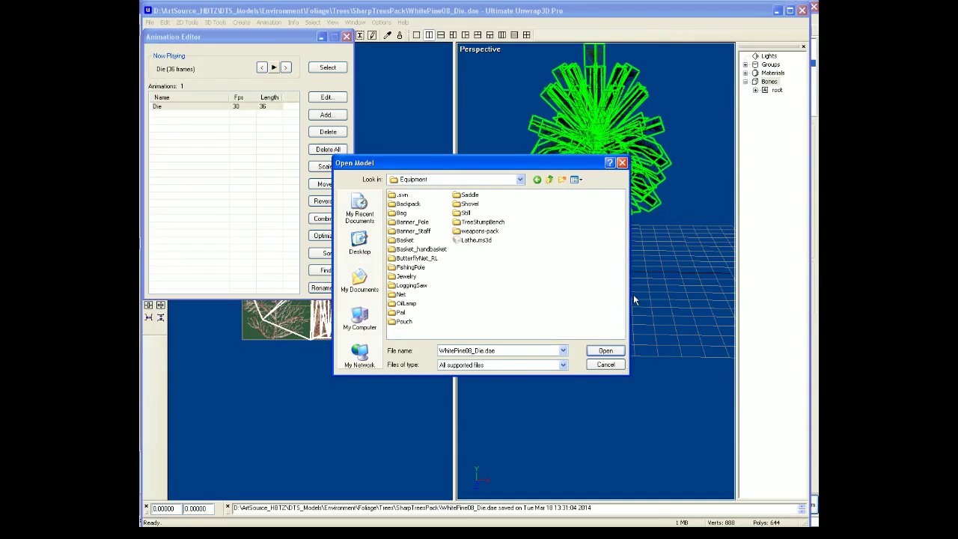
pyautogui.click(476, 240)
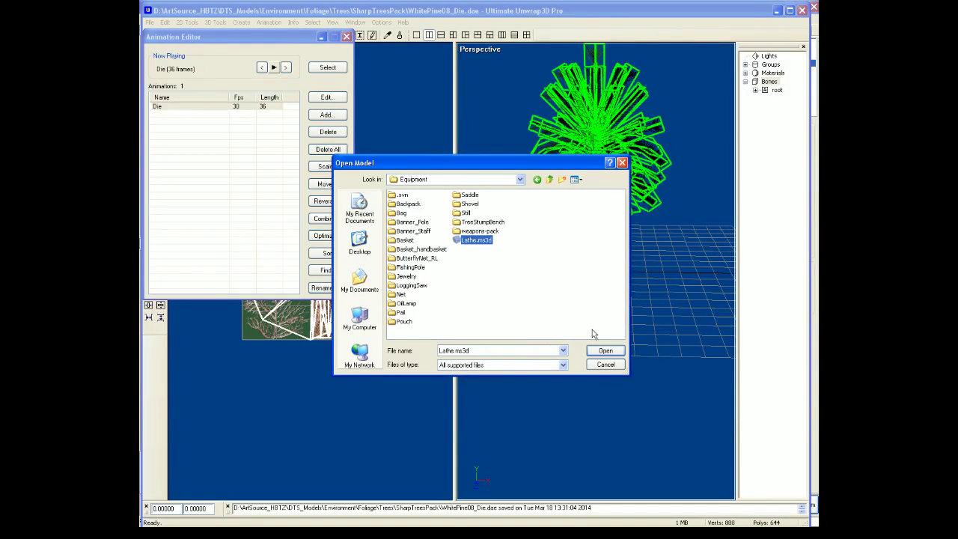
pyautogui.click(603, 350)
pyautogui.click(529, 216)
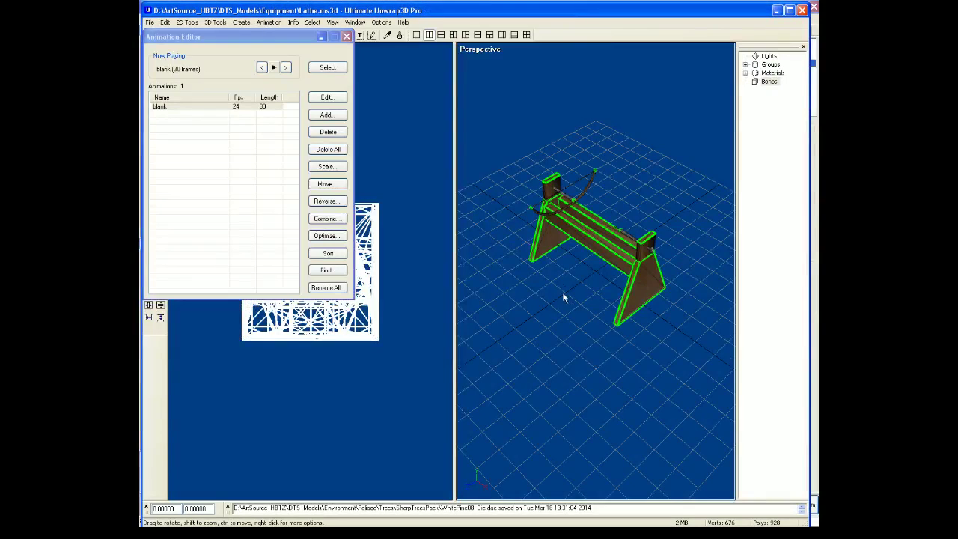
# Close the Animation Editor and scale the whole scene by 0.1
pyautogui.moveTo(565, 283)
pyautogui.mouseDown()
pyautogui.moveTo(552, 296)
pyautogui.moveTo(577, 285)
pyautogui.mouseUp()
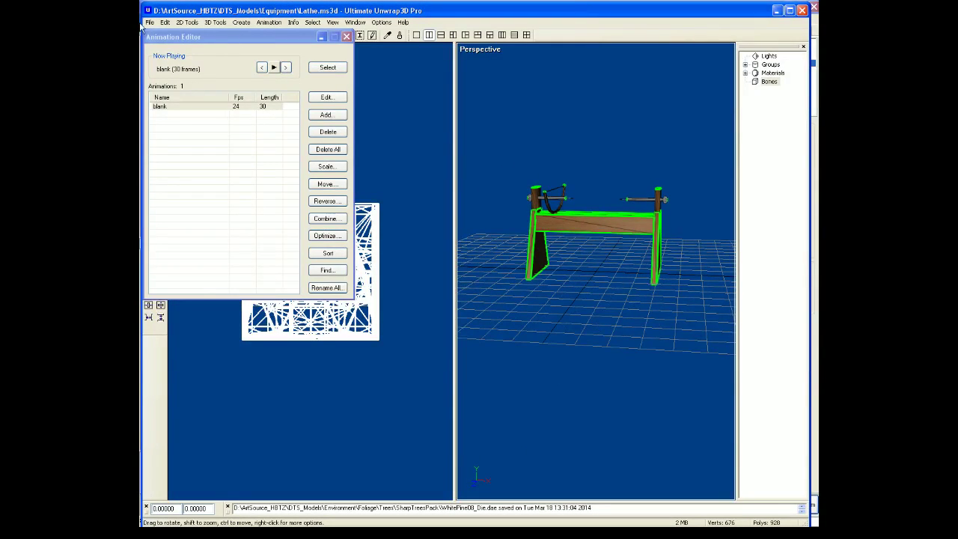
pyautogui.click(346, 36)
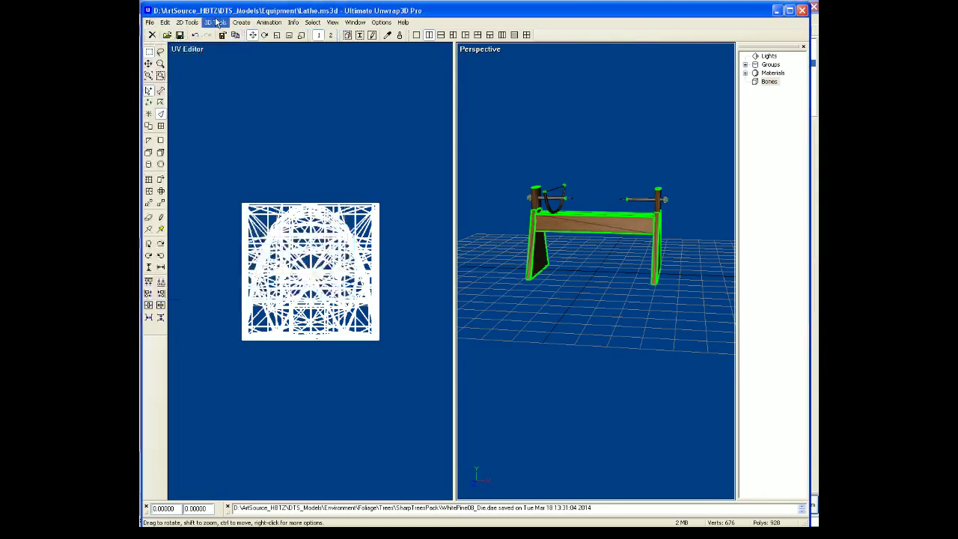
pyautogui.click(215, 22)
pyautogui.moveTo(224, 70)
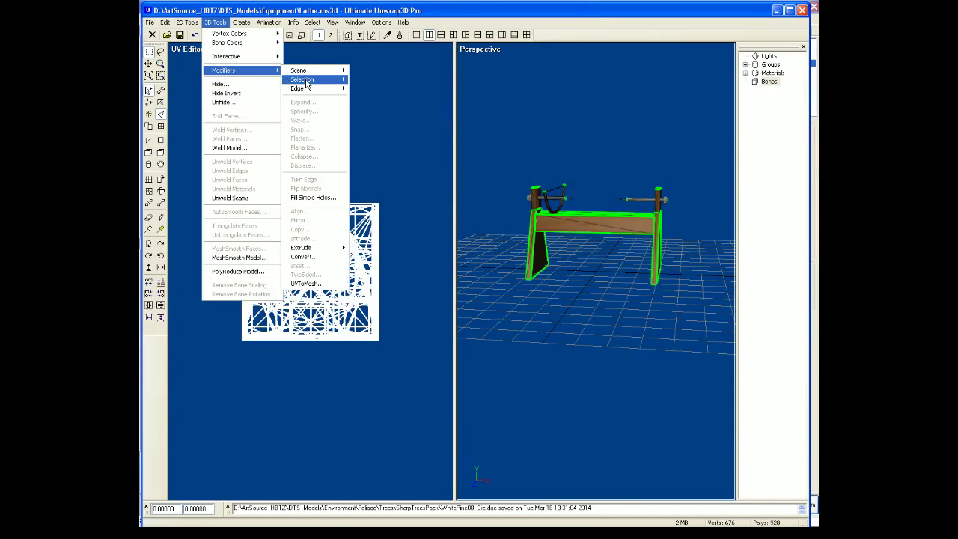
pyautogui.moveTo(312, 71)
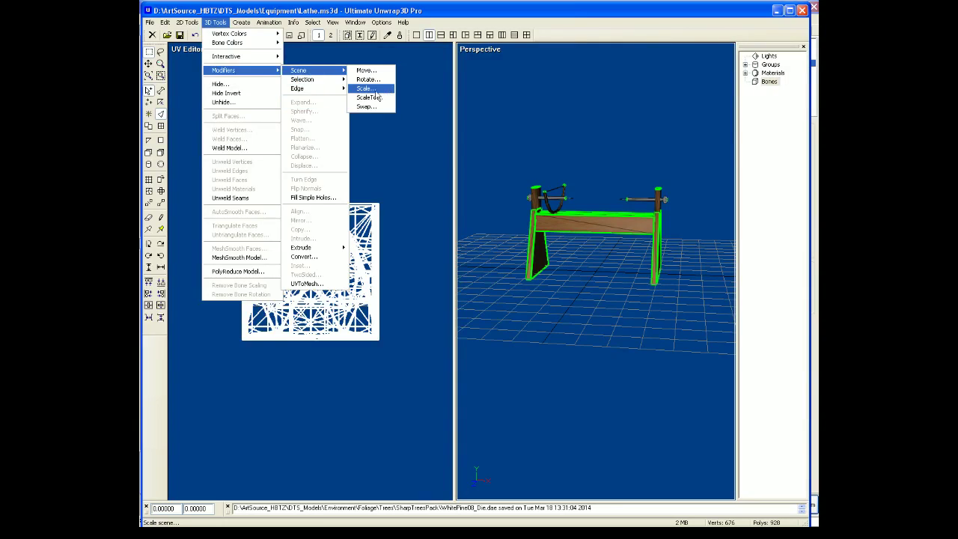
pyautogui.click(364, 88)
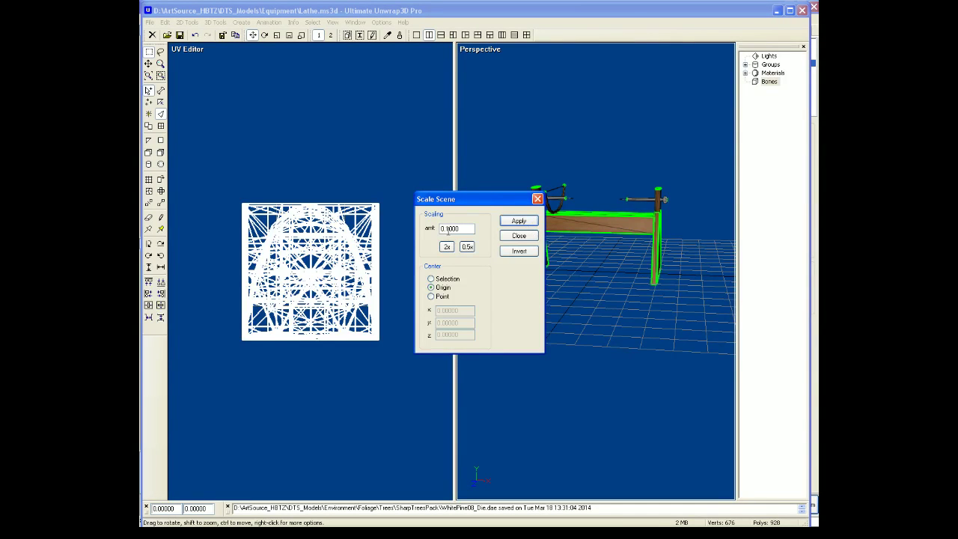
pyautogui.click(516, 222)
pyautogui.click(518, 235)
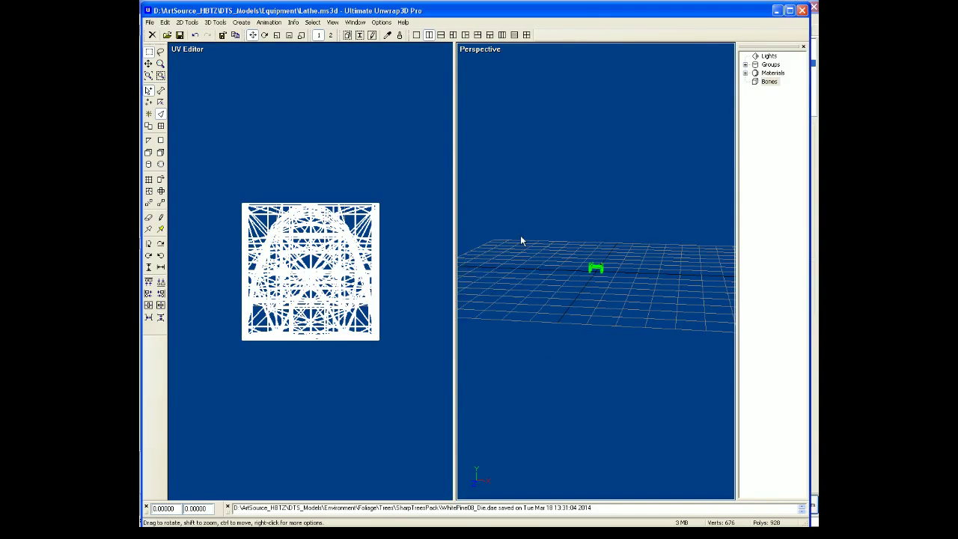
# Orbit and zoom to view the shrunken lathe
pyautogui.moveTo(613, 299); pyautogui.dragTo(566, 277)
pyautogui.scroll(6, 577, 327)
pyautogui.scroll(5, 565, 285)
pyautogui.scroll(8, 552, 271)
pyautogui.scroll(-8, 547, 270)
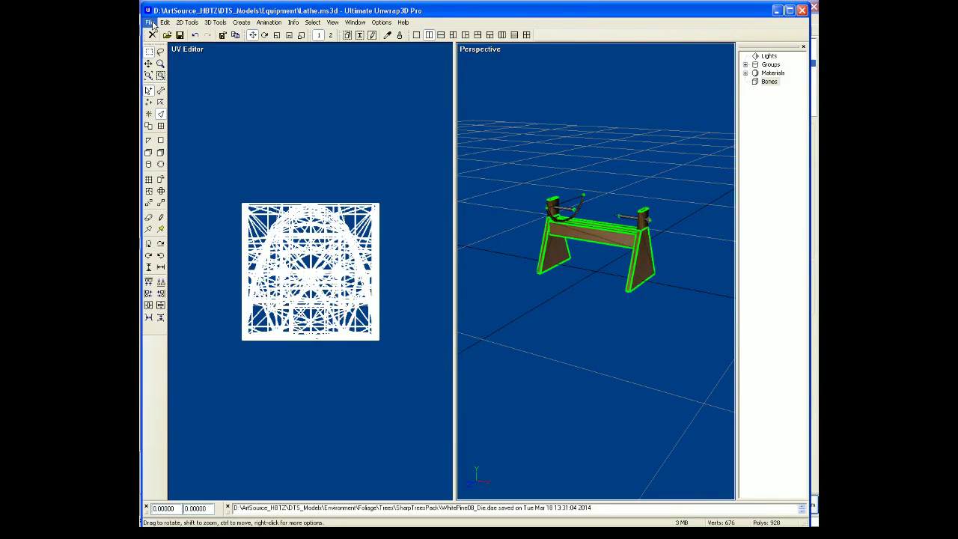
# Save the scaled lathe in native u3d format as Lathe.u3d
pyautogui.click(152, 23)
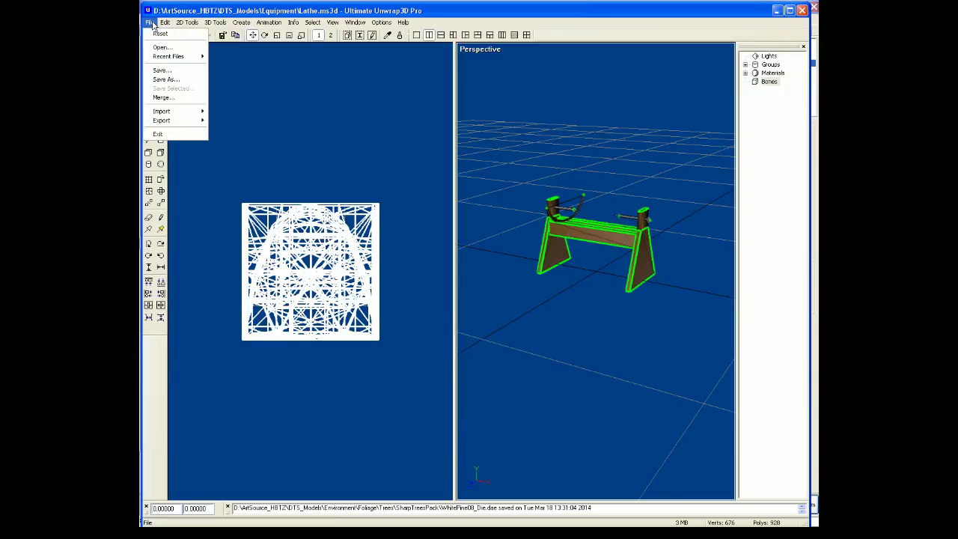
pyautogui.click(165, 79)
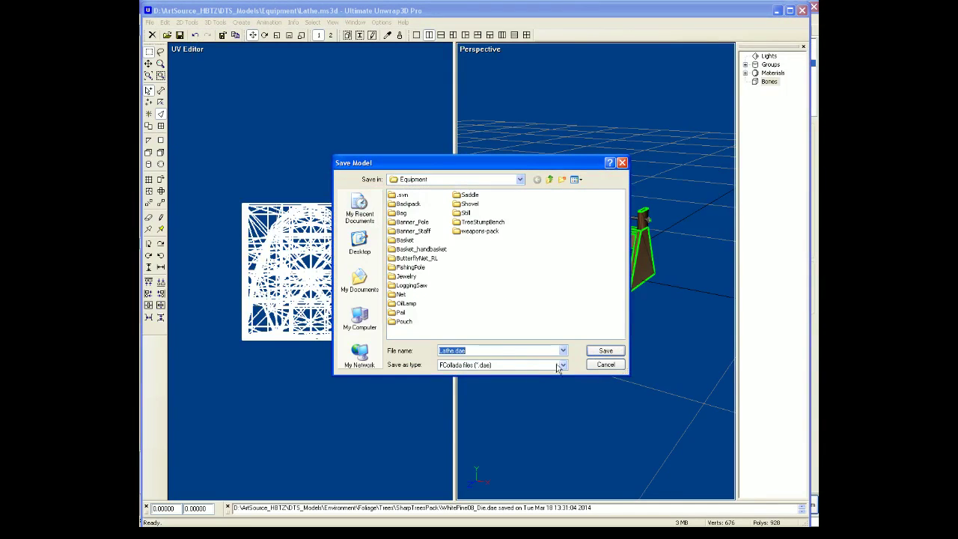
pyautogui.click(549, 366)
pyautogui.click(547, 382)
pyautogui.click(605, 351)
# Export the lathe as Lathe.dae in FCollada format, accepting the default export options
pyautogui.click(150, 21)
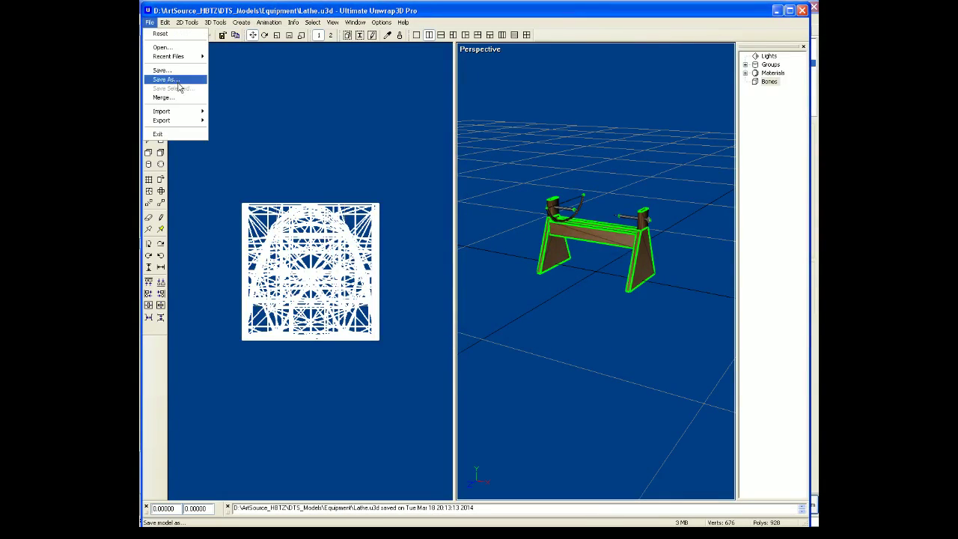
pyautogui.click(171, 79)
pyautogui.click(534, 365)
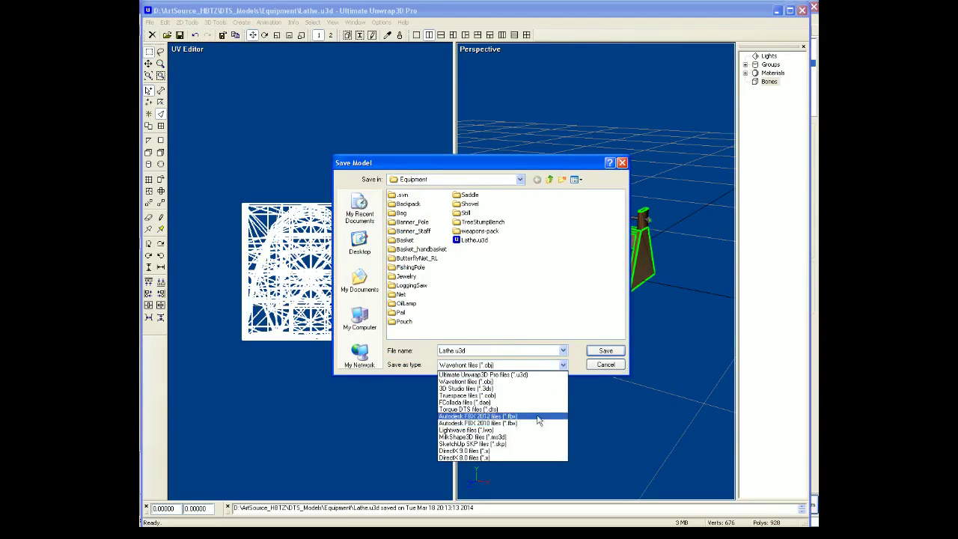
pyautogui.click(532, 412)
pyautogui.click(597, 351)
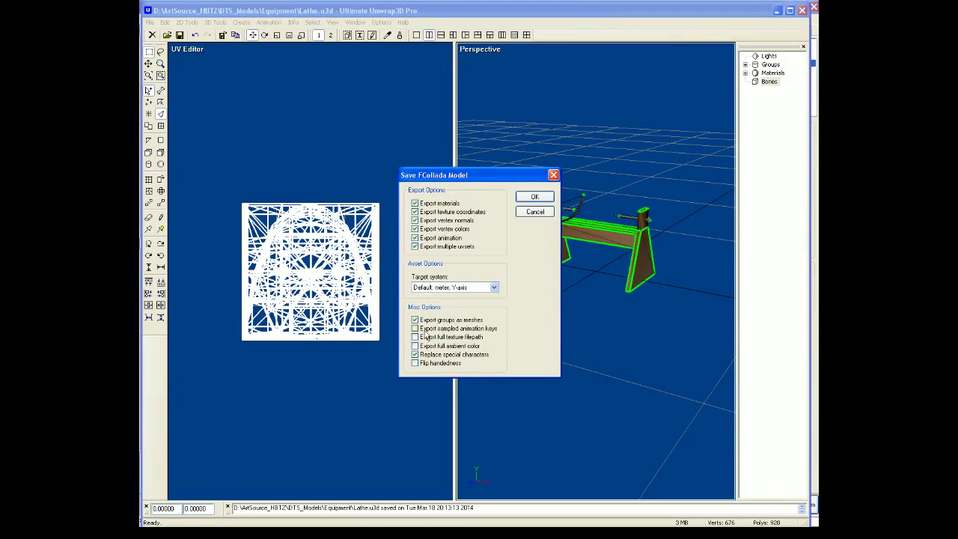
pyautogui.click(533, 197)
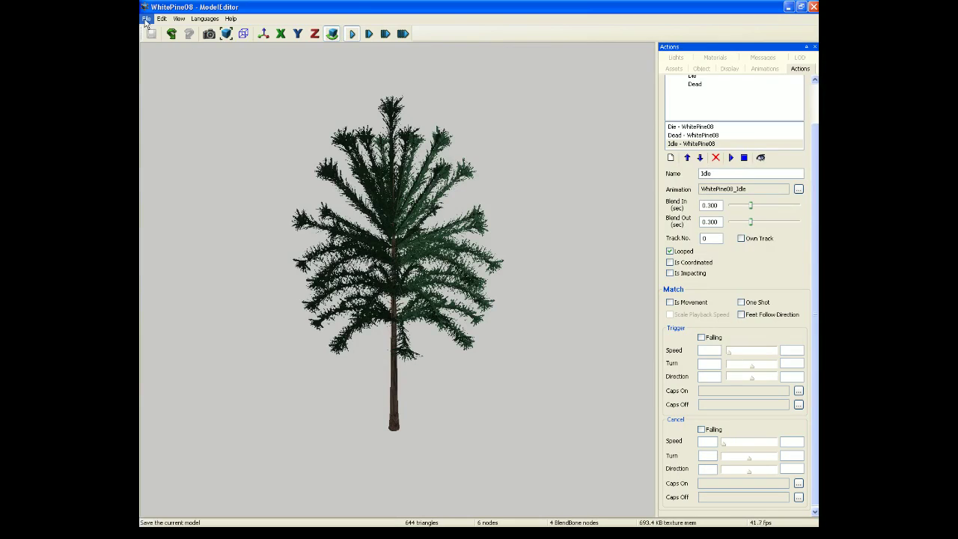
# Check the Trees folder in the Open Model dialog, cancel it, and show the taskbar's recent folders
pyautogui.click(147, 19)
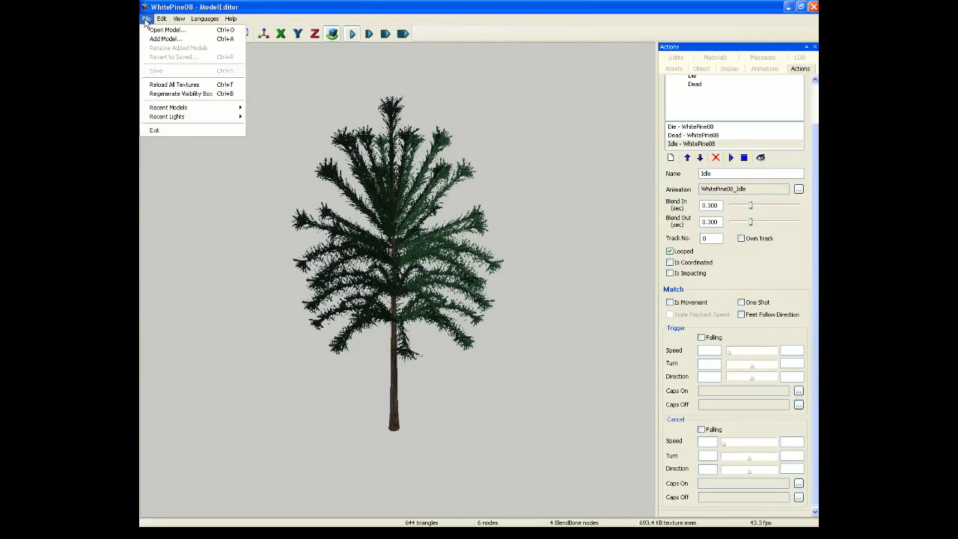
pyautogui.click(161, 32)
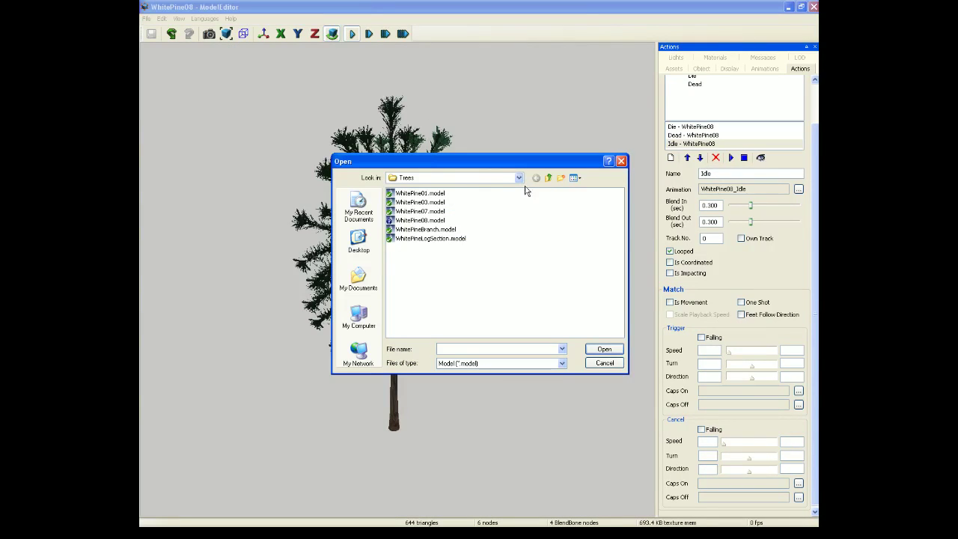
pyautogui.click(518, 179)
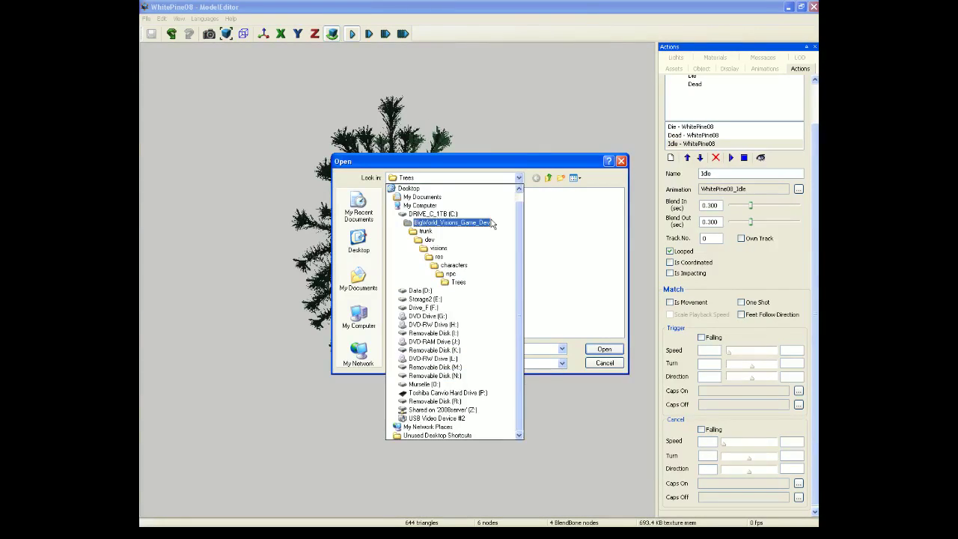
pyautogui.click(528, 215)
pyautogui.click(605, 364)
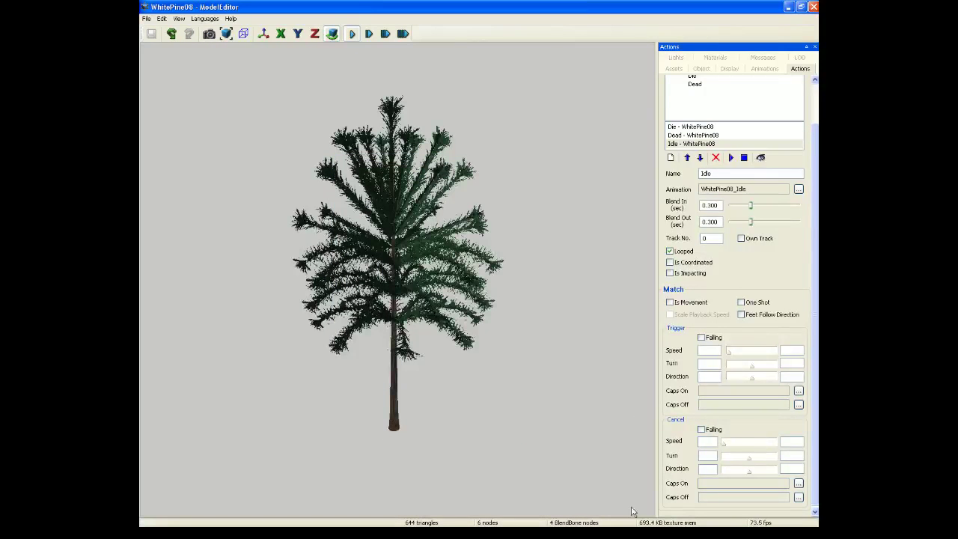
pyautogui.click(365, 524)
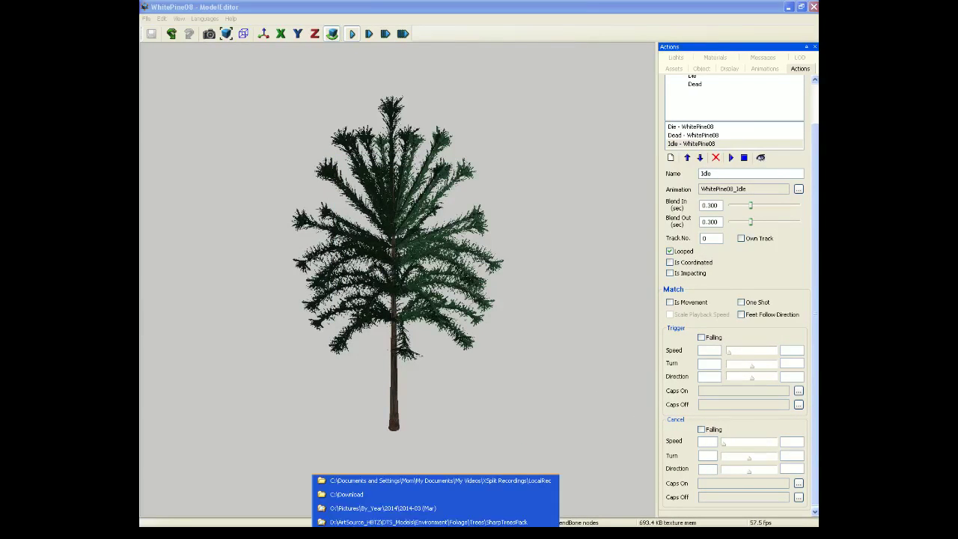
# Open SharpTreesPack in Explorer, go to the Equipment folder and copy Lathe.dae
pyautogui.click(365, 522)
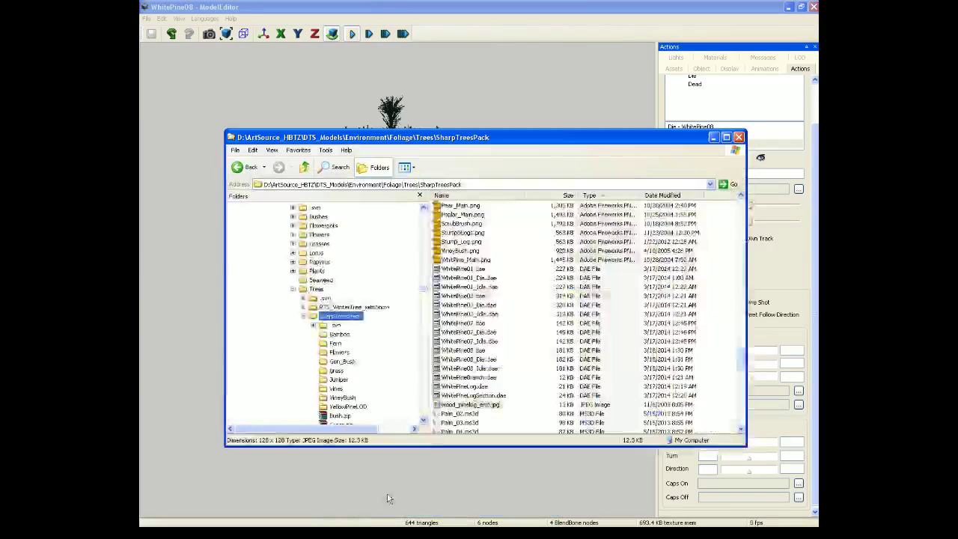
pyautogui.scroll(4, 425, 302)
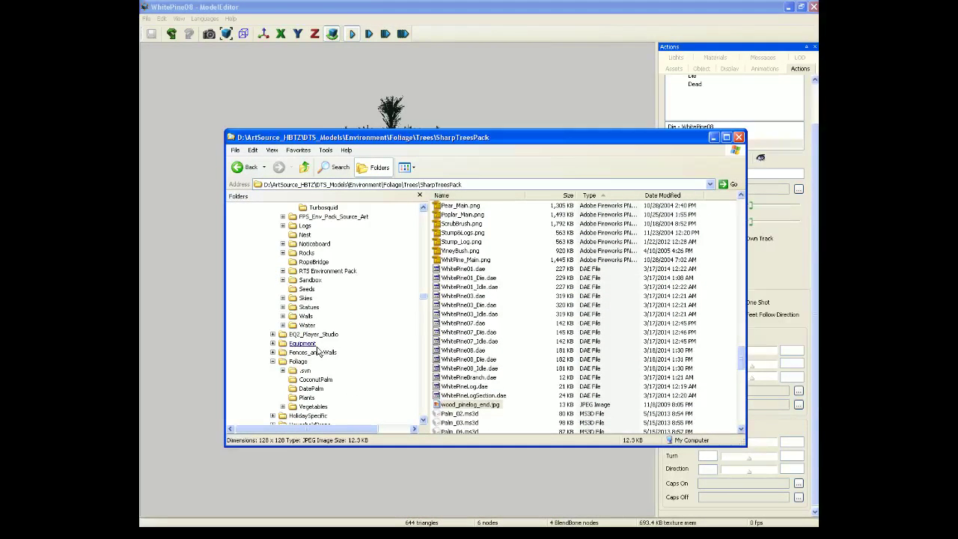
pyautogui.click(302, 343)
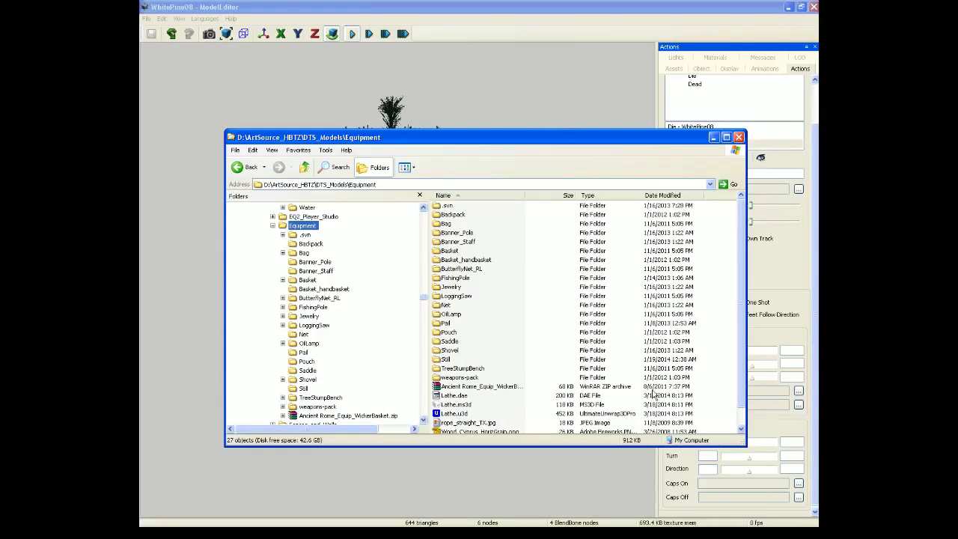
pyautogui.click(464, 399)
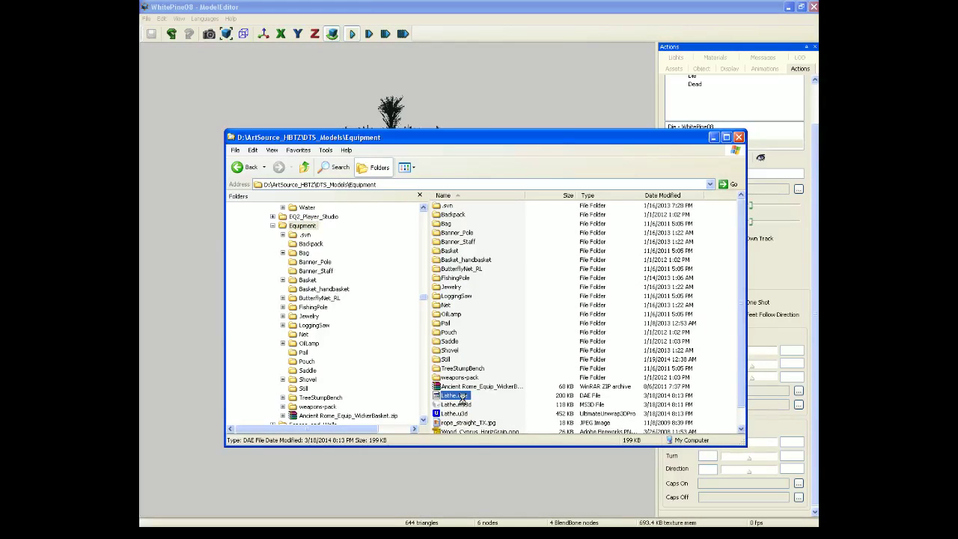
pyautogui.rightClick(462, 399)
pyautogui.click(476, 355)
# Paste Lathe.dae into the Characters folder under Art_resources
pyautogui.moveTo(425, 294); pyautogui.dragTo(446, 229)
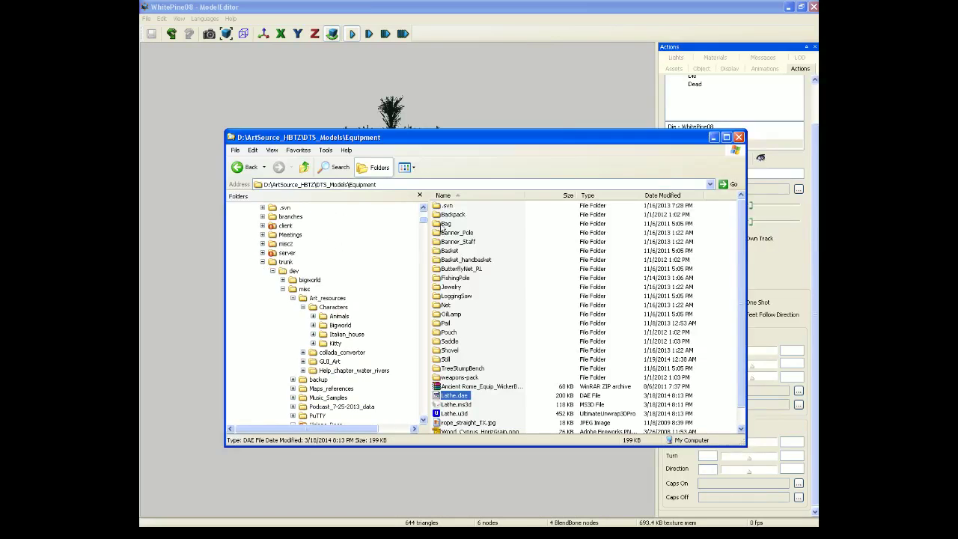
pyautogui.click(341, 308)
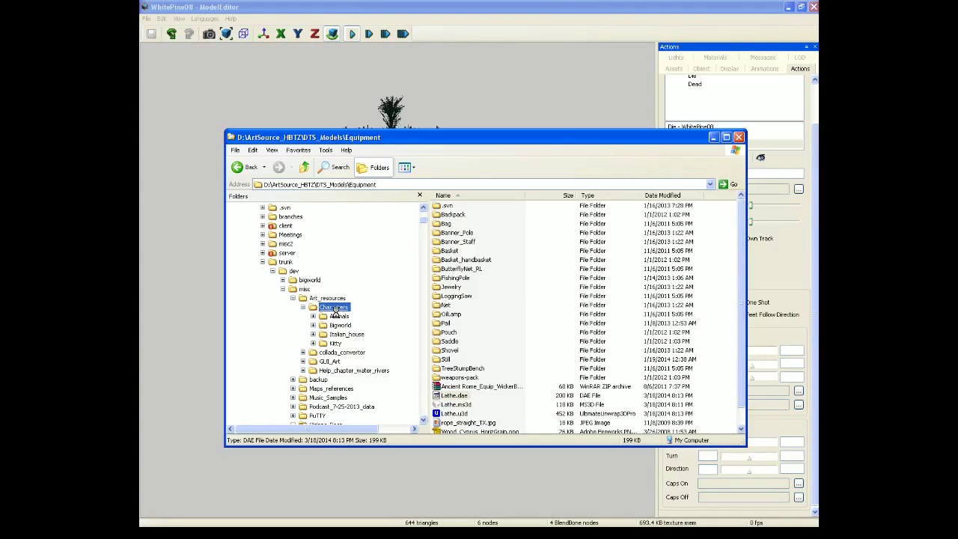
pyautogui.rightClick(350, 311)
pyautogui.click(389, 265)
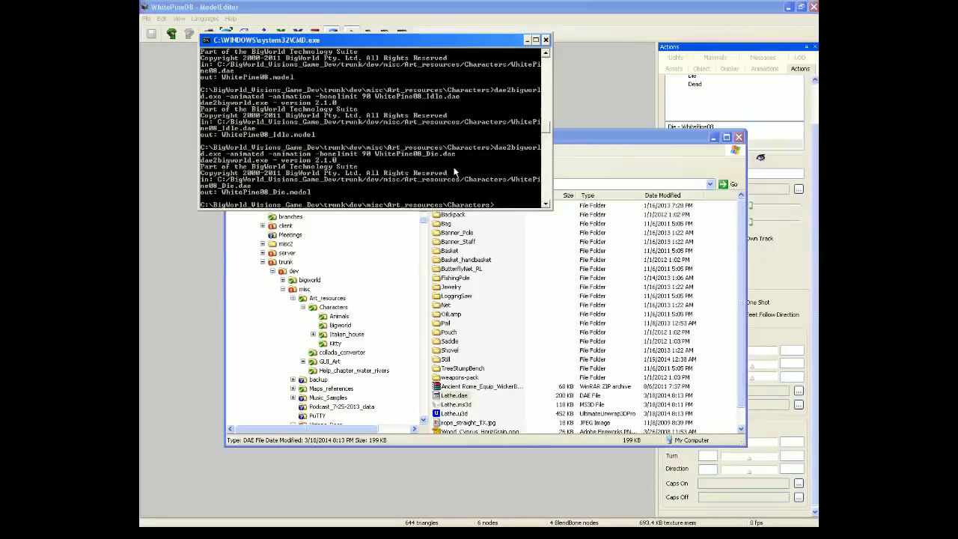
# Rerun the last dae2bigworld command with Lathe replacing WhitePine08_Die, then open the Bigworld output folder
pyautogui.press('Up')
pyautogui.press('Left')
pyautogui.press('Left')
pyautogui.press('Left')
pyautogui.press('Left')
pyautogui.press('BackSpace')
pyautogui.press('BackSpace')
pyautogui.press('BackSpace')
pyautogui.write('La')
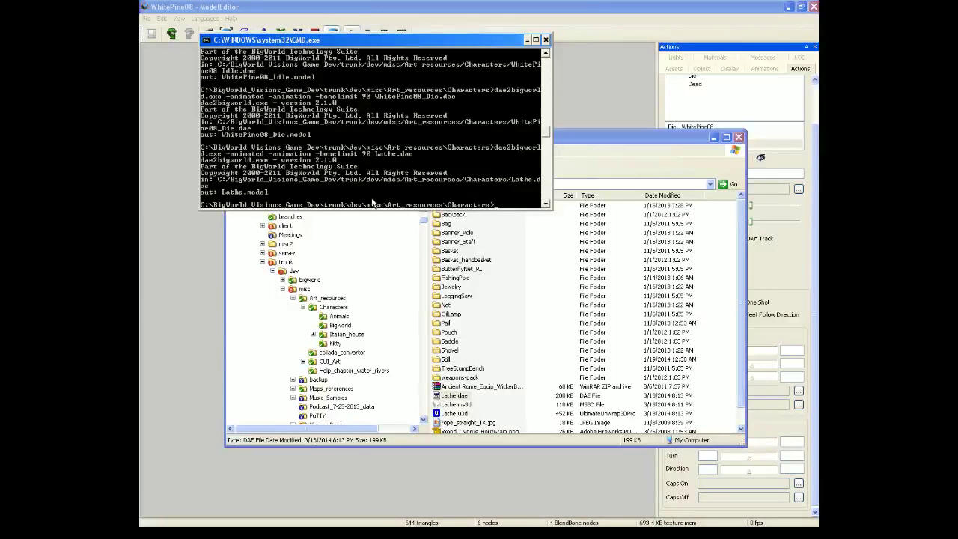
pyautogui.click(340, 325)
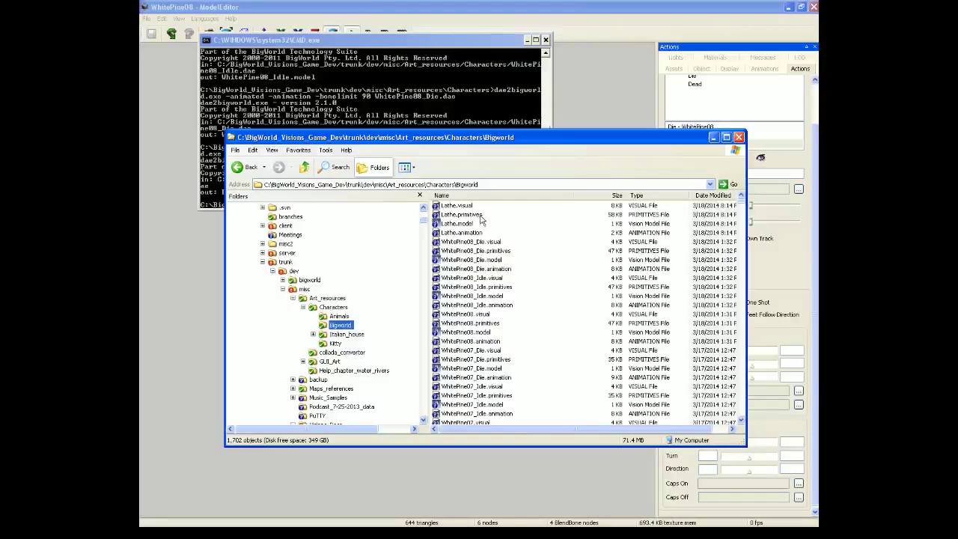
# Copy Lathe.visual, Lathe.primitives and Lathe.model from the Bigworld folder
pyautogui.click(463, 208)
pyautogui.keyDown('shift'); pyautogui.click(469, 224); pyautogui.keyUp('shift')
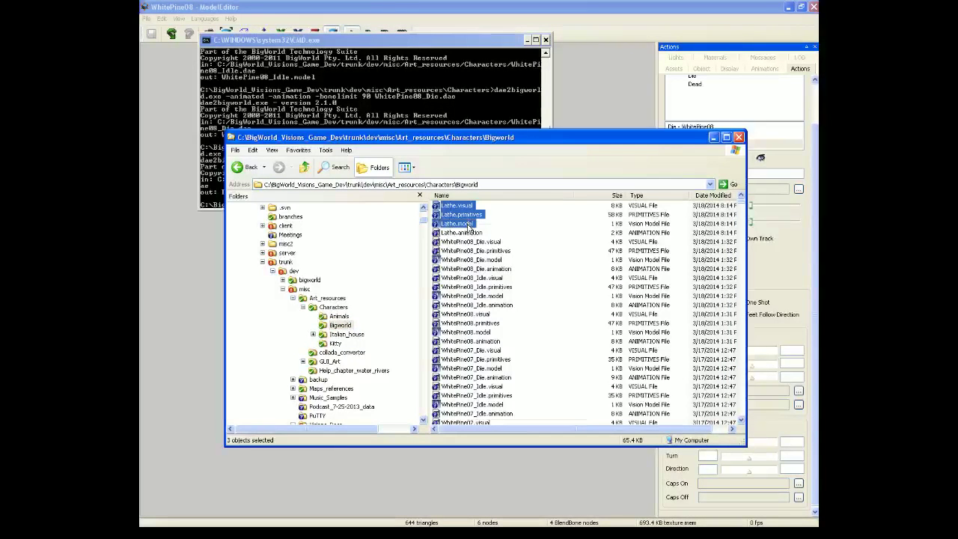
pyautogui.rightClick(469, 225)
pyautogui.click(520, 368)
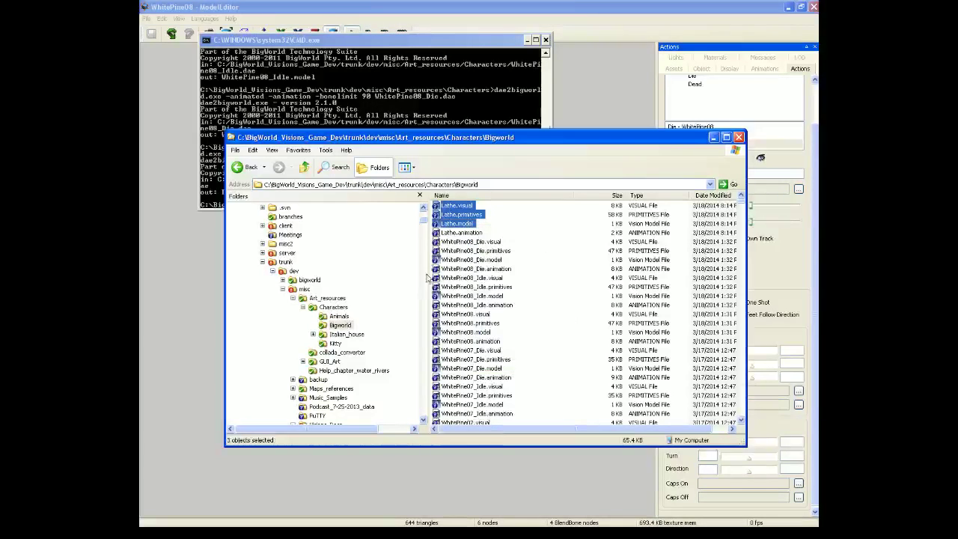
# Browse the Folders tree to res, collapsing characters and expanding the objects folder
pyautogui.scroll(-10, 423, 224)
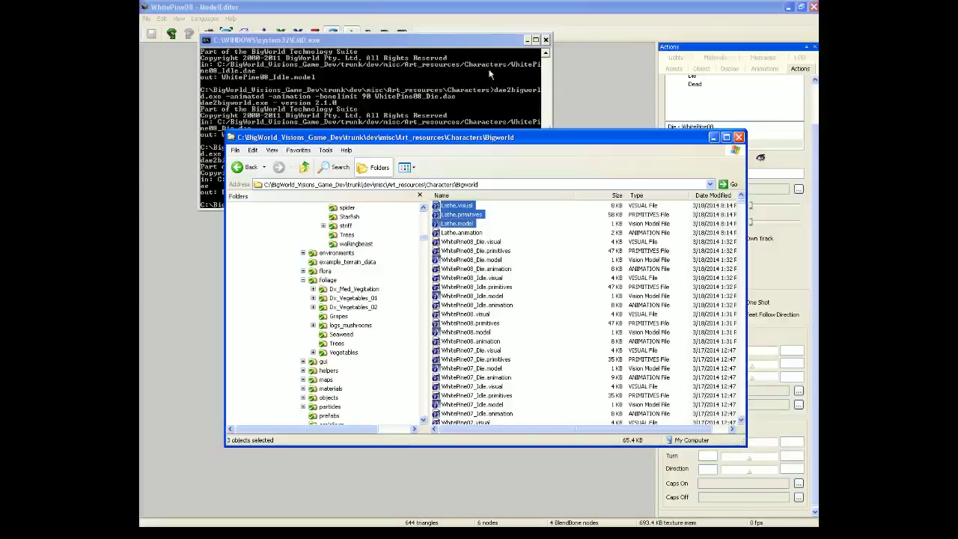
pyautogui.click(535, 41)
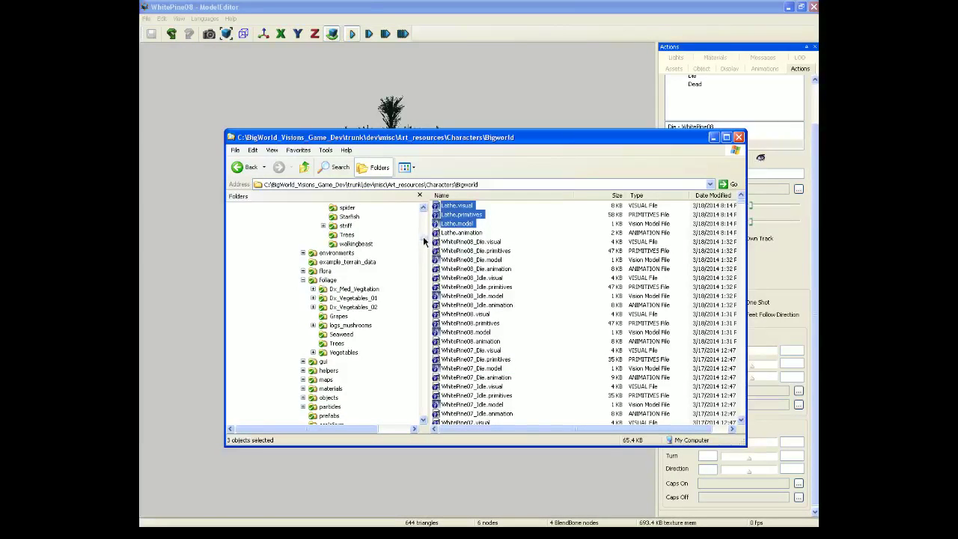
pyautogui.scroll(-10, 424, 251)
pyautogui.scroll(5, 424, 251)
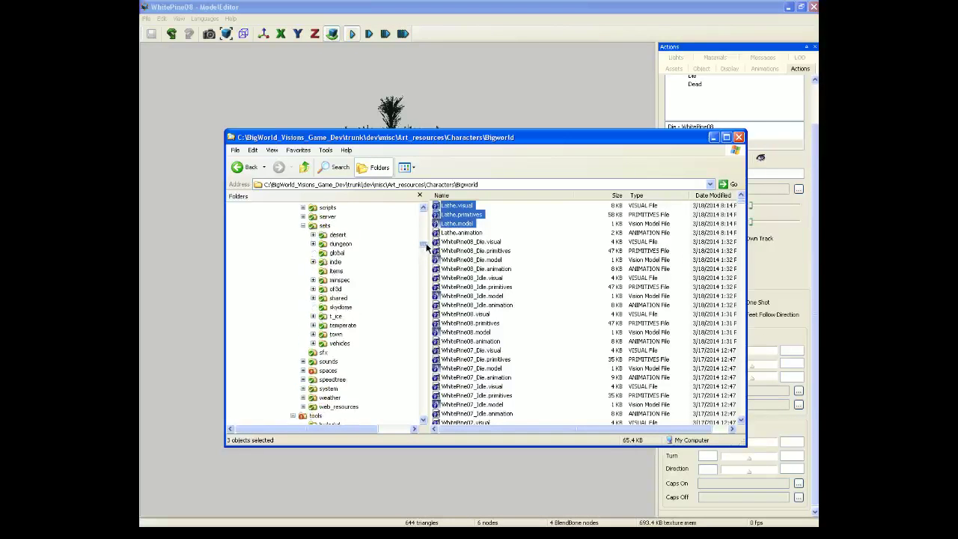
pyautogui.scroll(8, 427, 246)
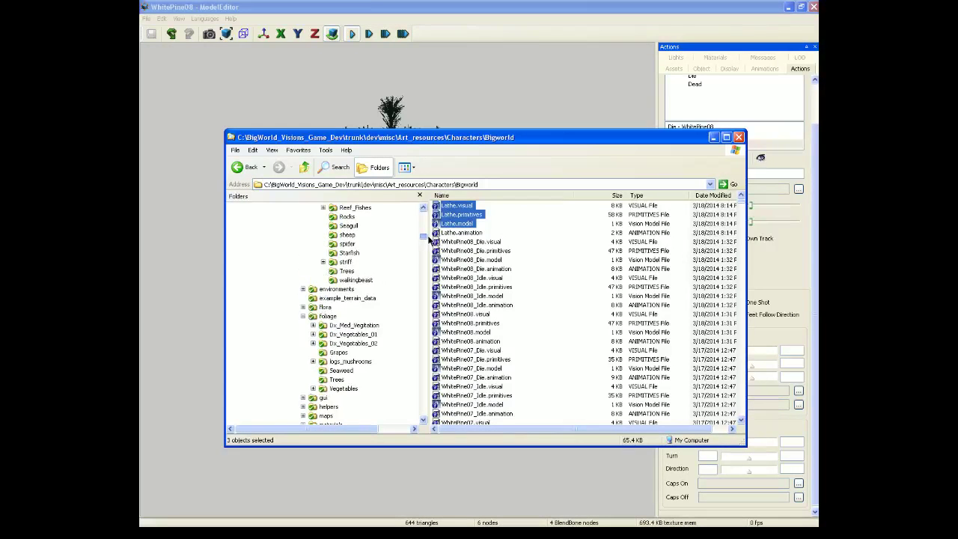
pyautogui.scroll(8, 429, 237)
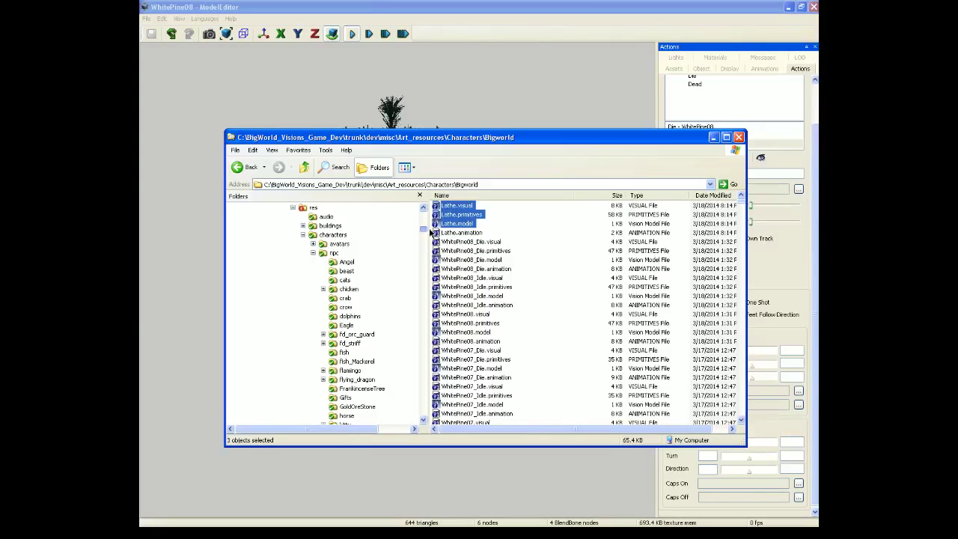
pyautogui.scroll(1, 431, 233)
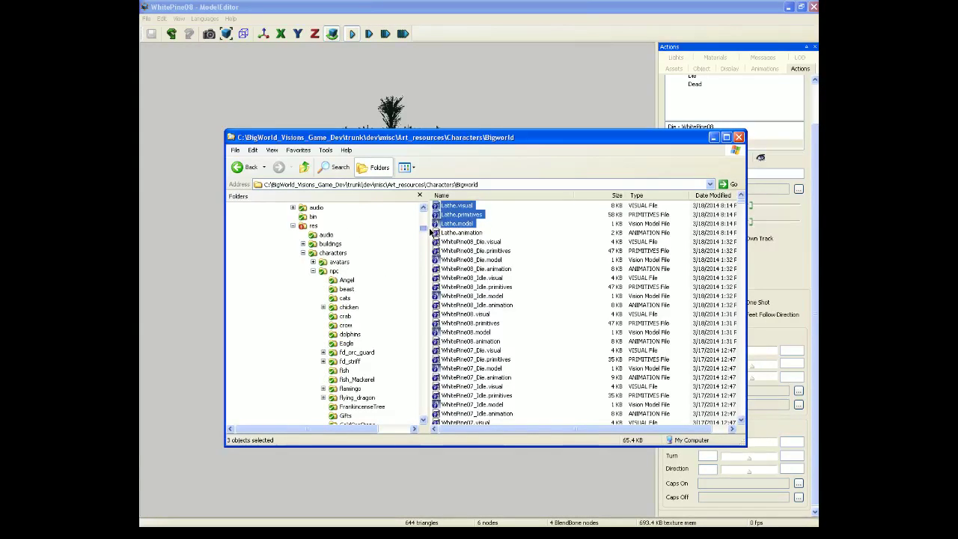
pyautogui.click(304, 254)
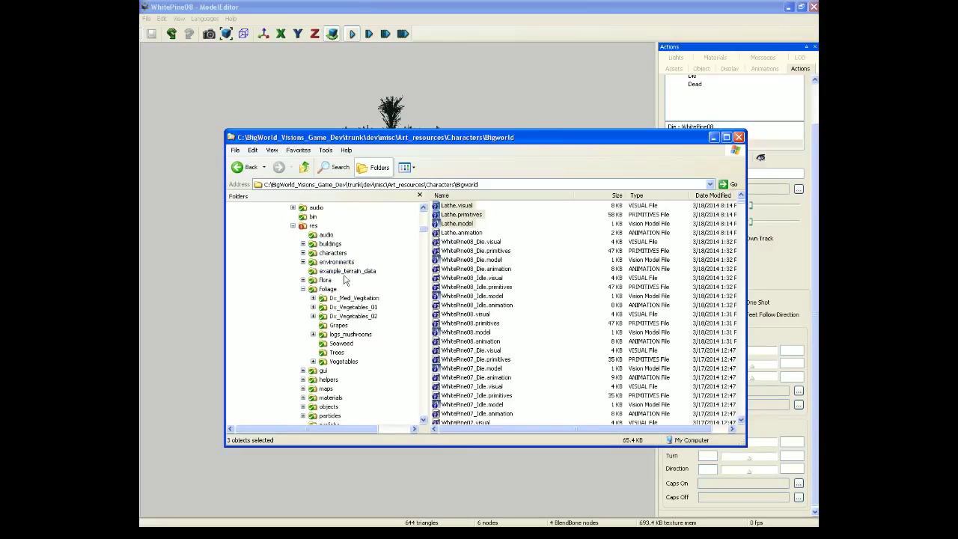
pyautogui.click(302, 407)
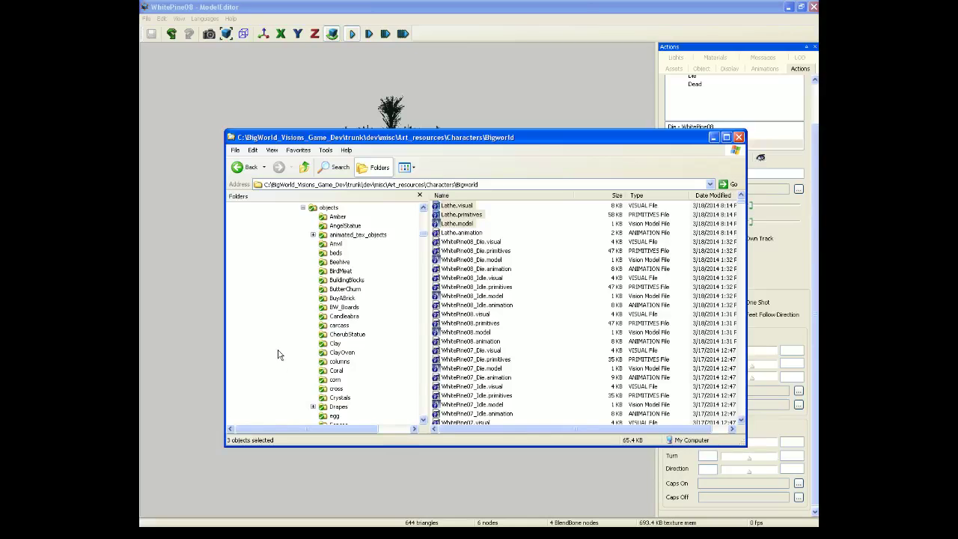
pyautogui.scroll(-6, 276, 348)
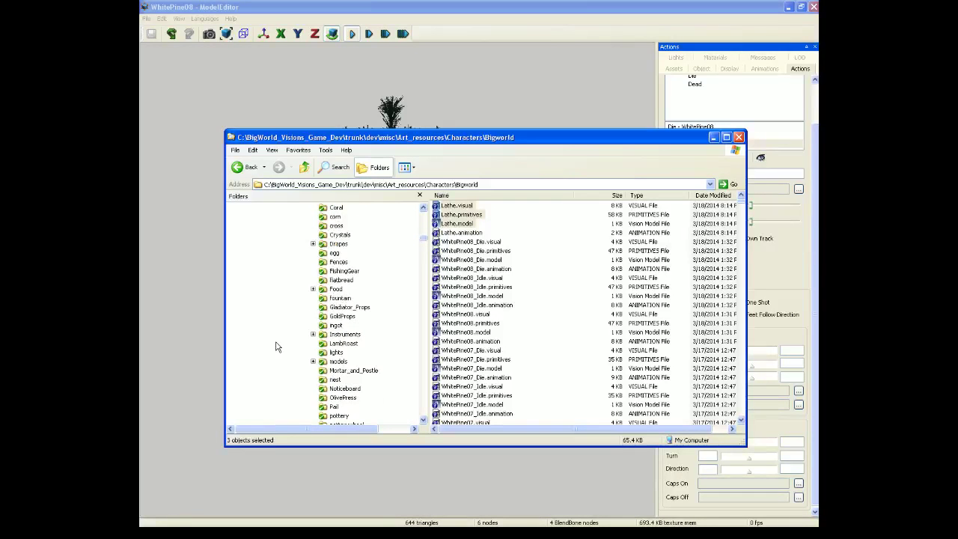
pyautogui.scroll(-2, 275, 346)
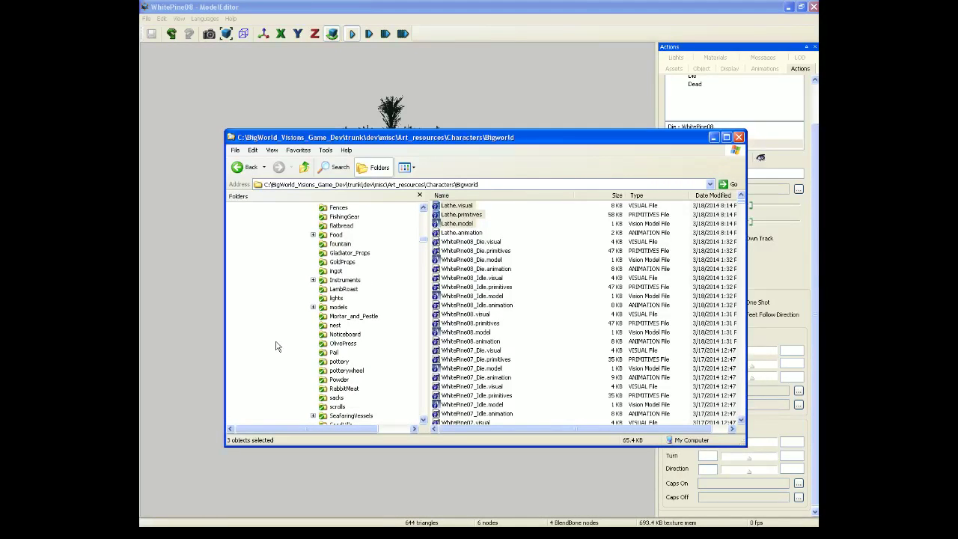
pyautogui.scroll(-4, 275, 346)
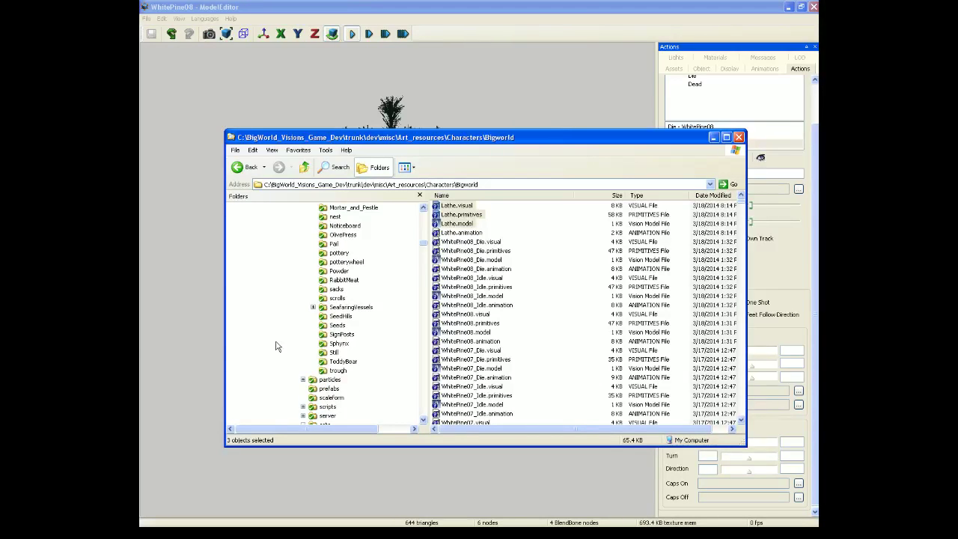
pyautogui.scroll(-2, 276, 345)
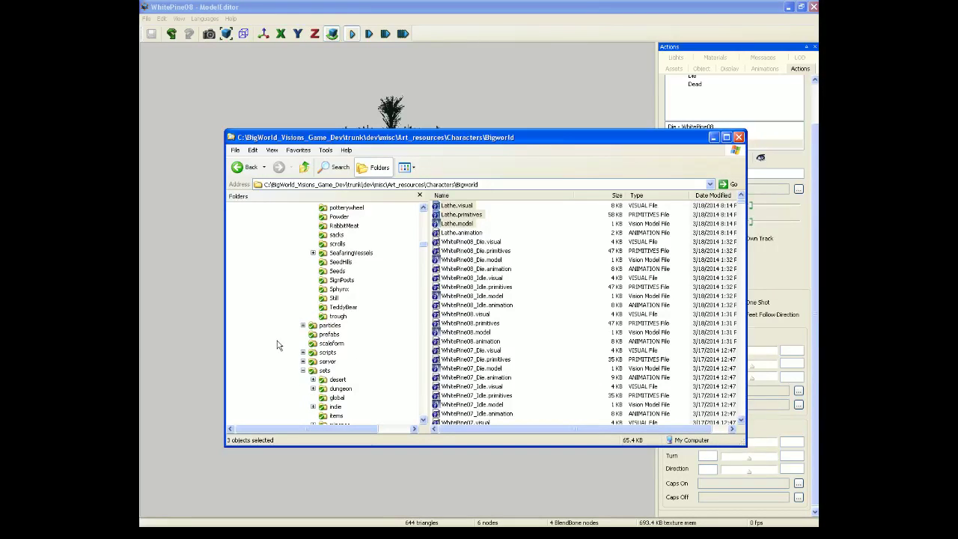
pyautogui.scroll(15, 277, 345)
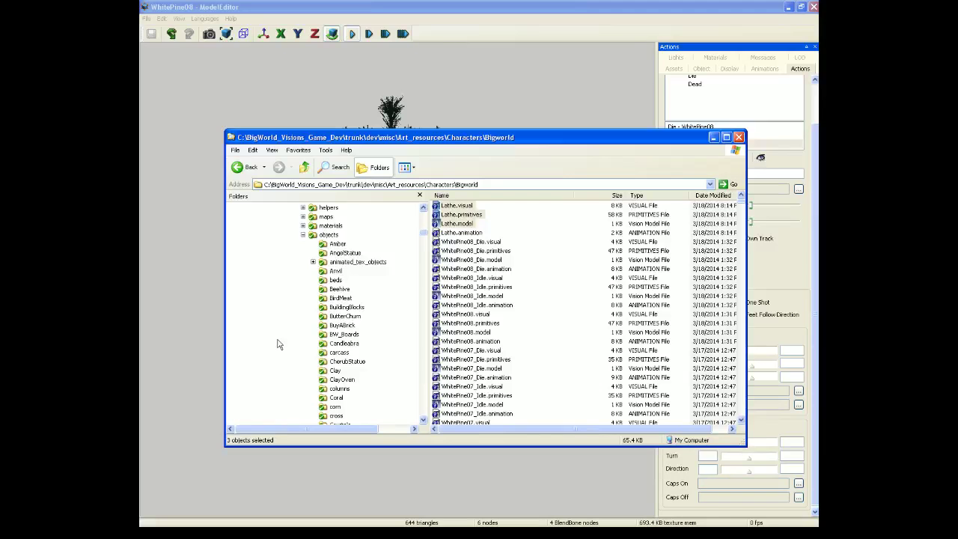
pyautogui.scroll(-14, 277, 345)
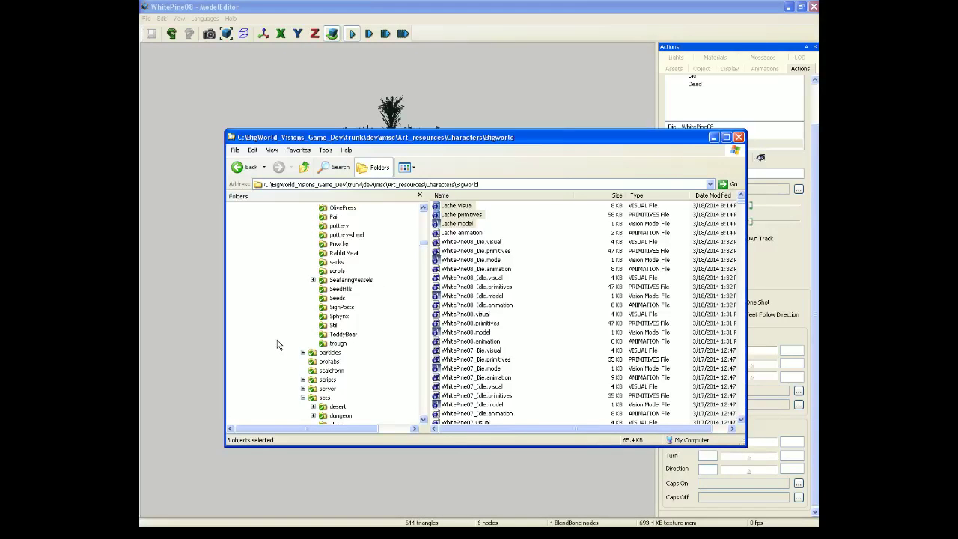
pyautogui.scroll(-6, 277, 345)
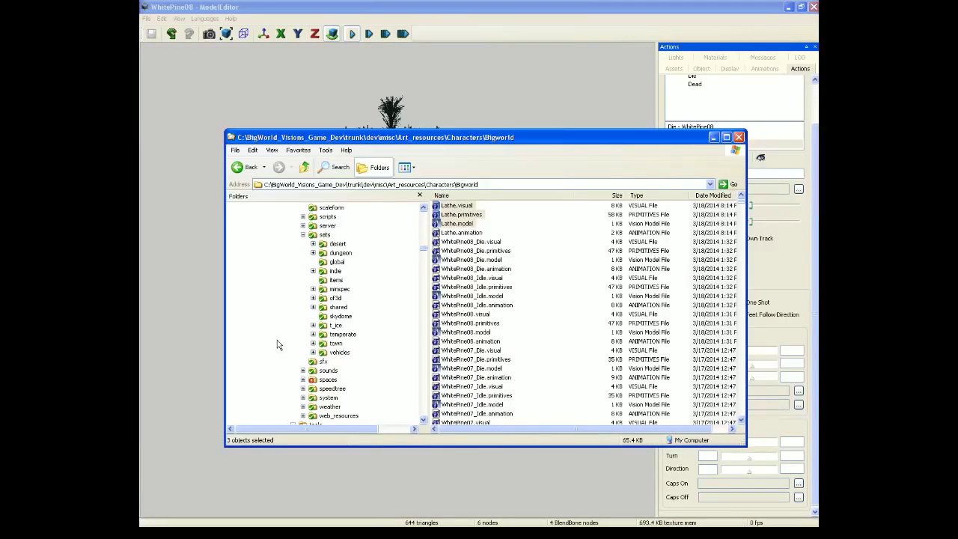
pyautogui.scroll(20, 277, 344)
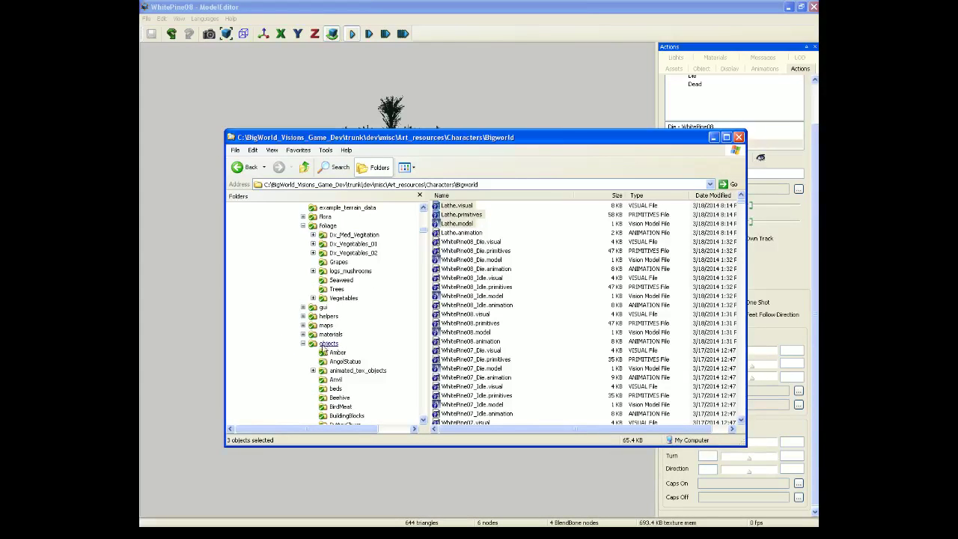
# Create a new folder named Lathe inside res\objects
pyautogui.click(330, 343)
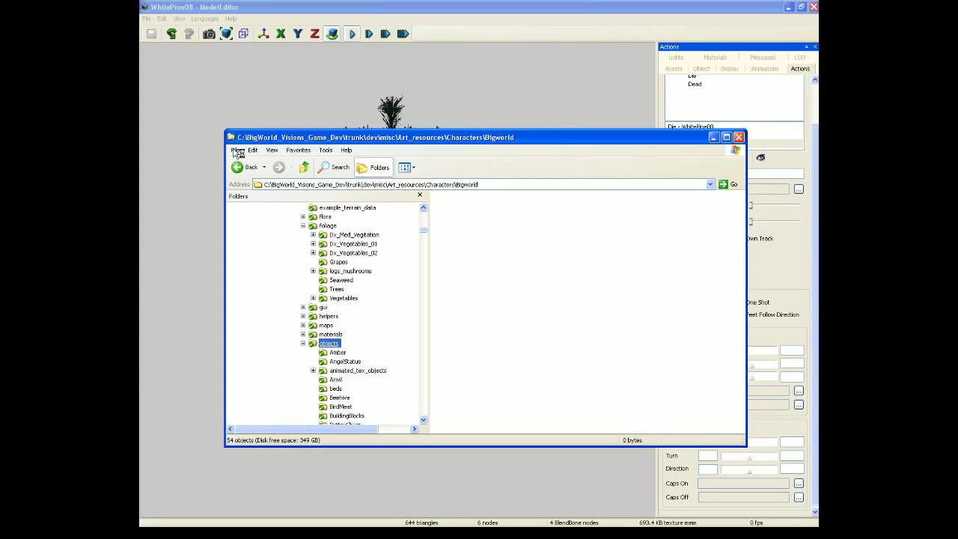
pyautogui.click(235, 152)
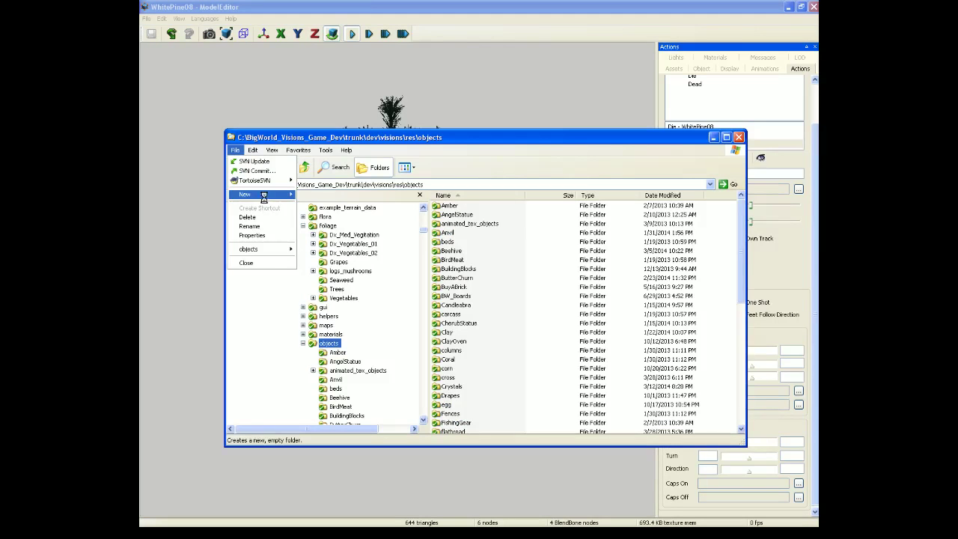
pyautogui.click(486, 286)
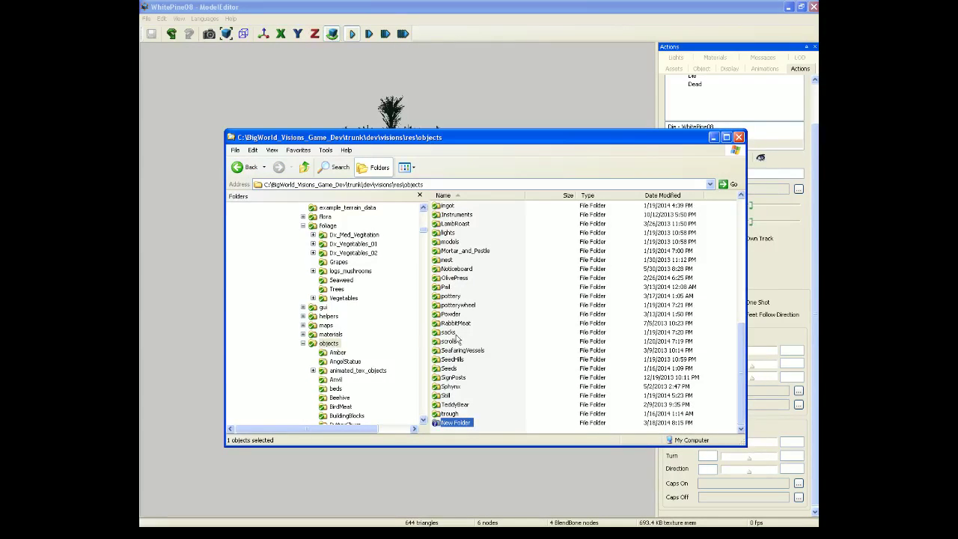
pyautogui.rightClick(462, 427)
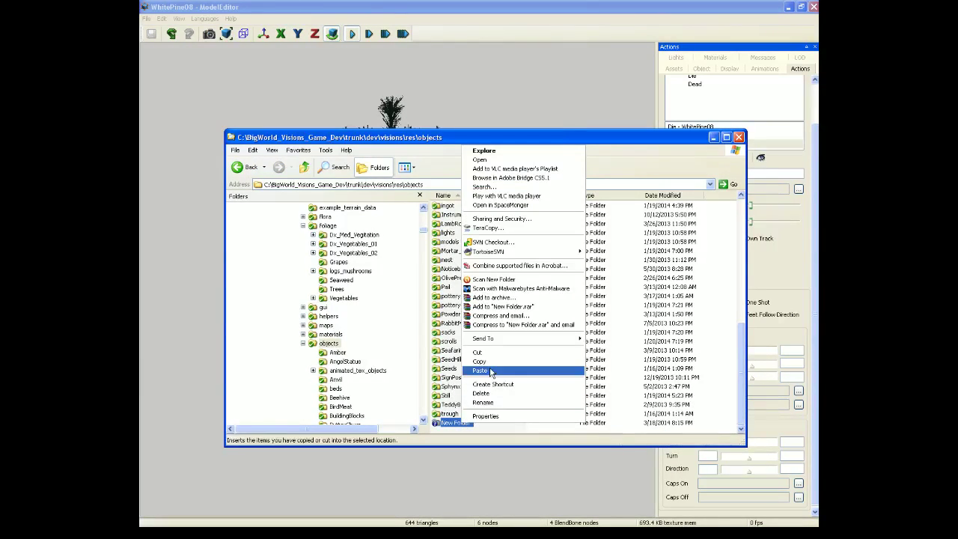
pyautogui.click(490, 407)
pyautogui.write('Lathe')
pyautogui.press('Return')
# Scroll the Folders tree back toward the DTS_Models source folders
pyautogui.rightClick(457, 422)
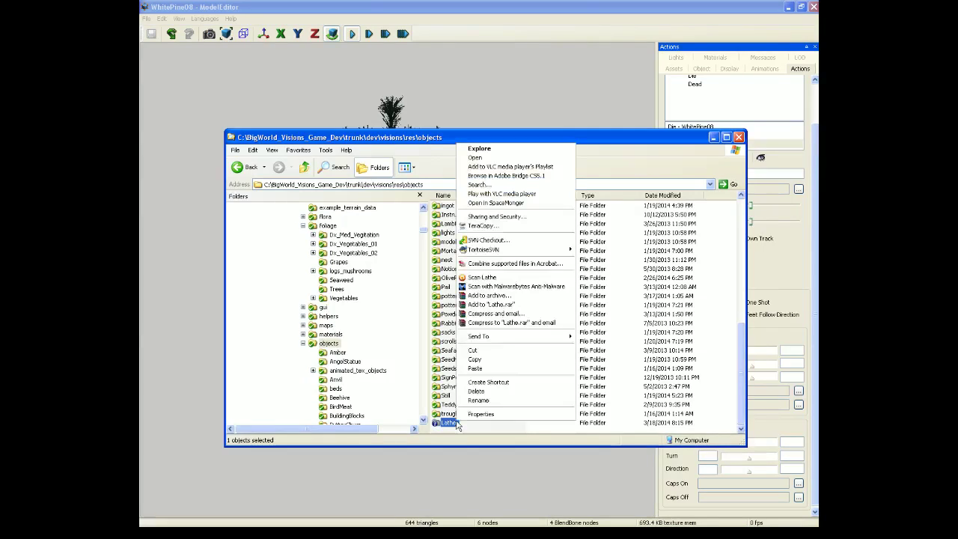
pyautogui.press('Escape')
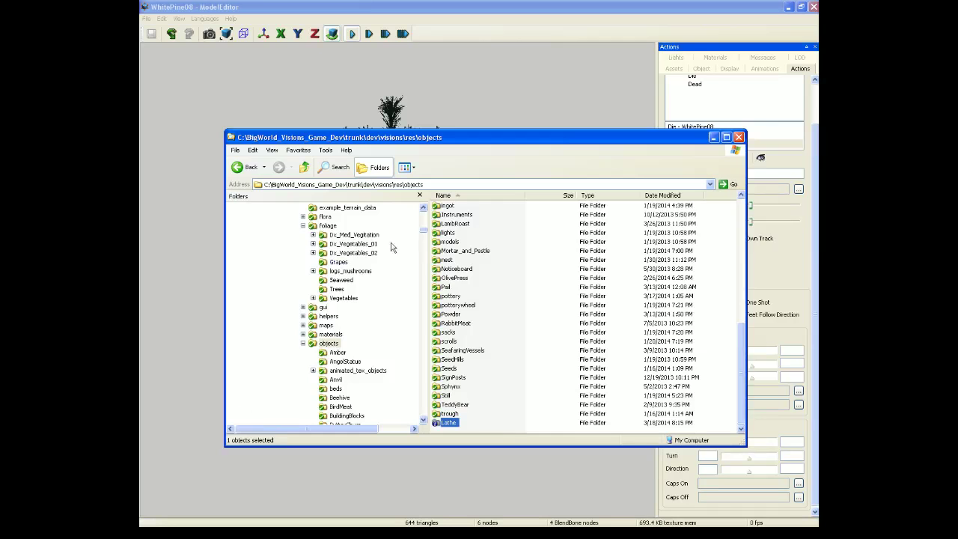
pyautogui.moveTo(422, 232); pyautogui.dragTo(425, 286)
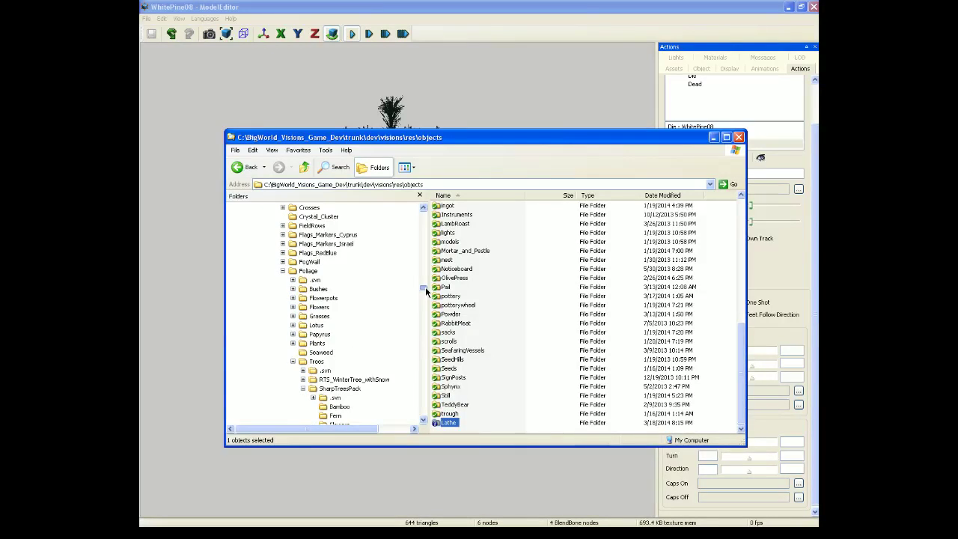
pyautogui.moveTo(426, 292); pyautogui.dragTo(425, 300)
# Copy Wood_Cyprus_HorizGrain.png and Wood_Cyprus_VertGrain_b.png from the Equipment folder
pyautogui.click(302, 334)
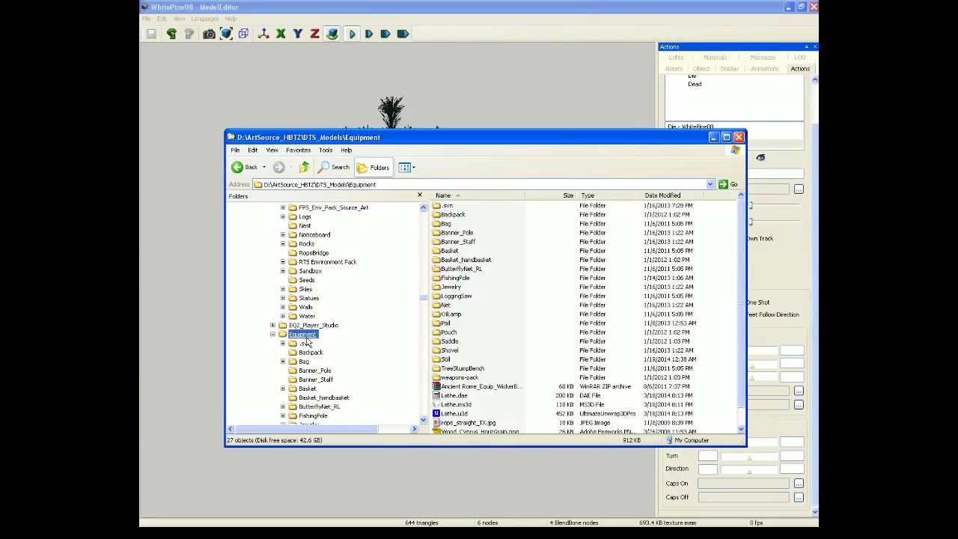
pyautogui.click(482, 432)
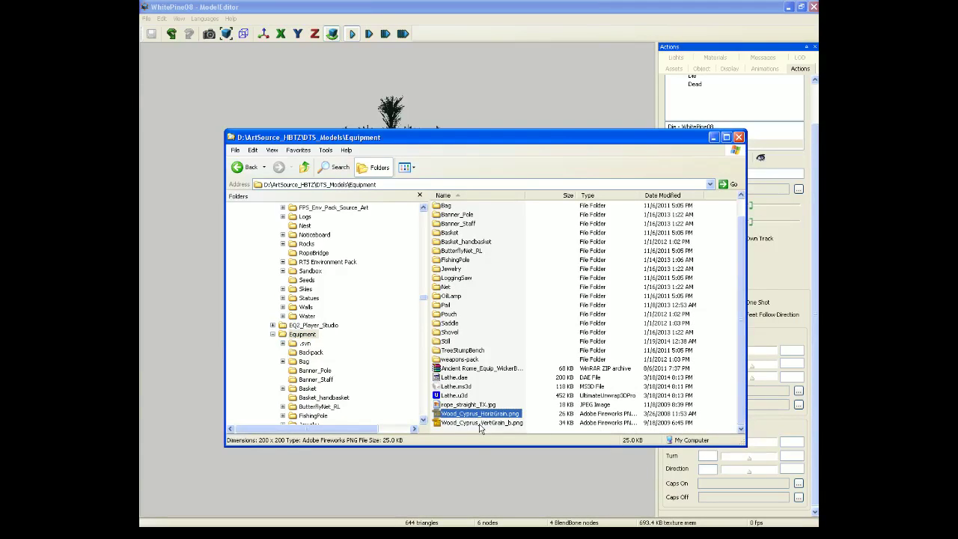
pyautogui.keyDown('shift'); pyautogui.click(480, 422); pyautogui.keyUp('shift')
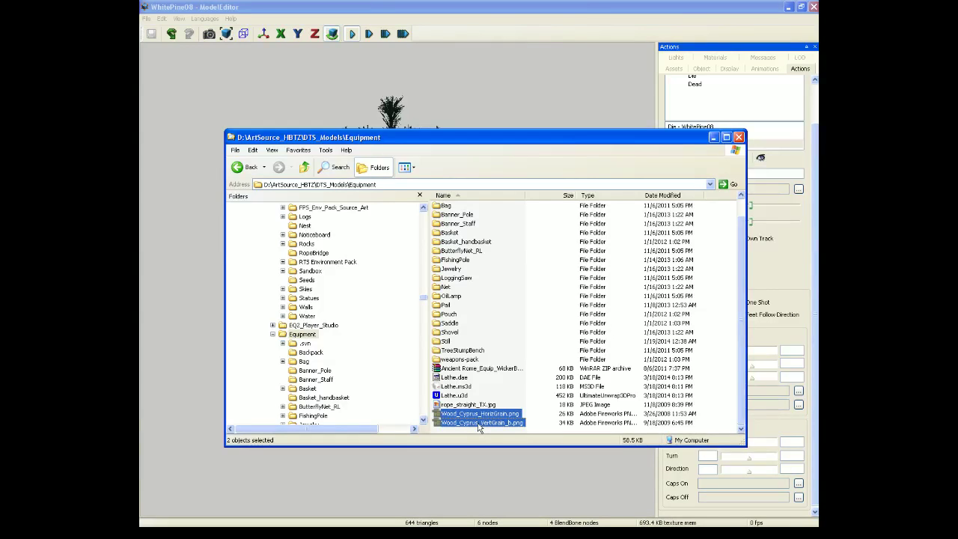
pyautogui.rightClick(458, 413)
pyautogui.click(488, 364)
# Paste the wood textures into materials\Wood, replacing only older files, and close TeraCopy
pyautogui.moveTo(424, 300); pyautogui.dragTo(445, 233)
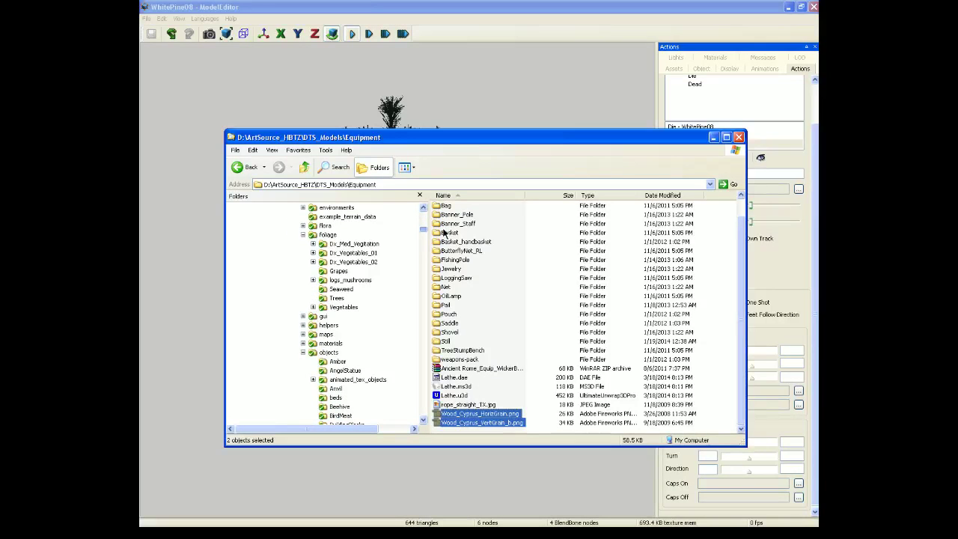
pyautogui.click(303, 344)
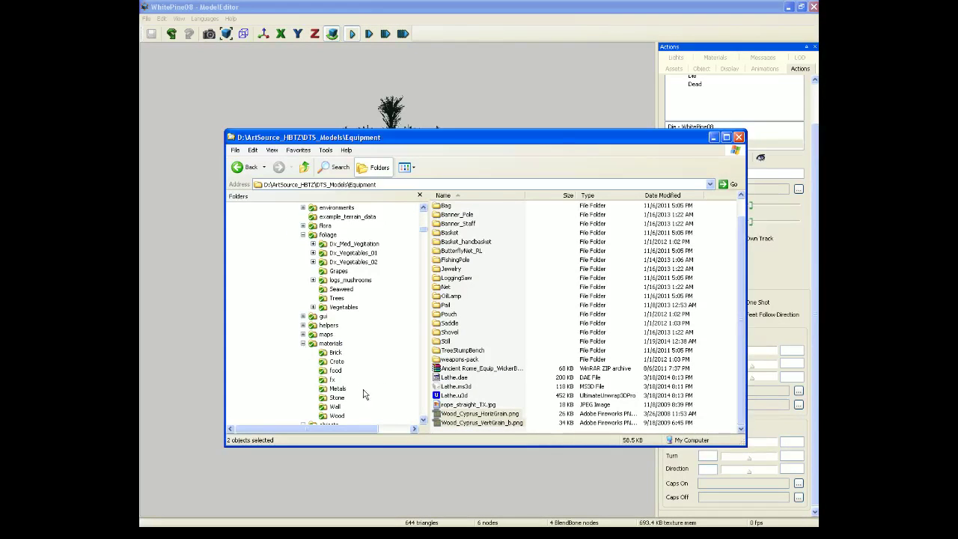
pyautogui.click(336, 416)
pyautogui.rightClick(337, 416)
pyautogui.click(372, 374)
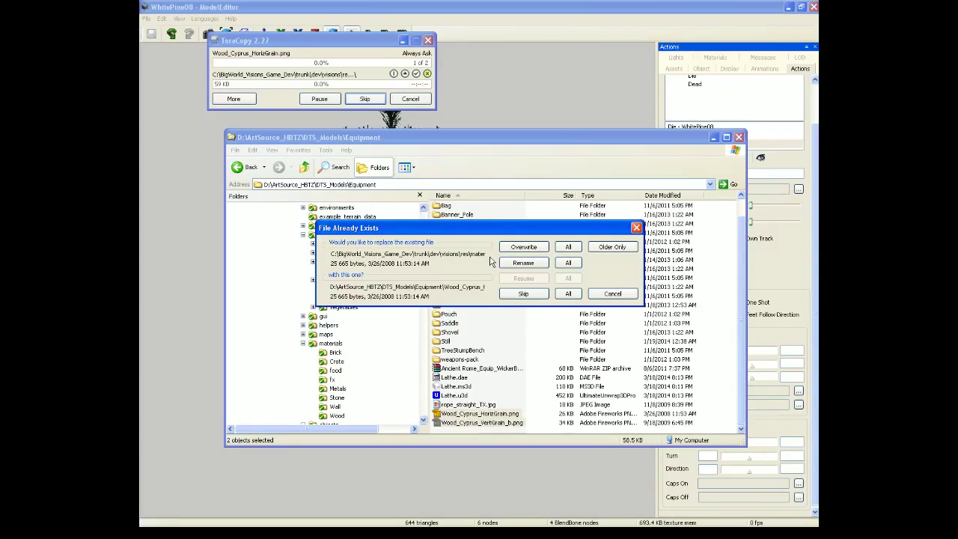
pyautogui.click(613, 247)
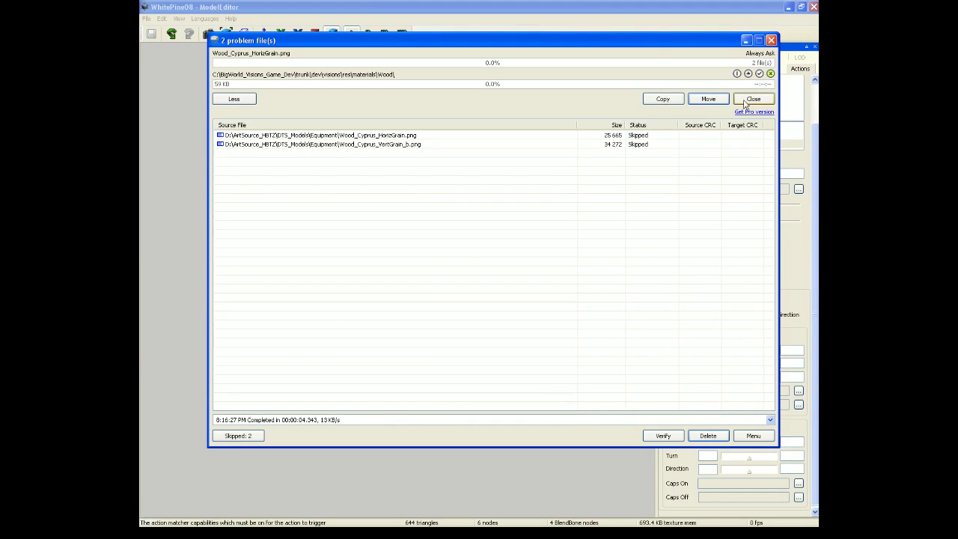
pyautogui.click(771, 39)
# Copy the rope_straight_TX.jpg texture
pyautogui.click(464, 405)
pyautogui.rightClick(463, 406)
pyautogui.click(499, 362)
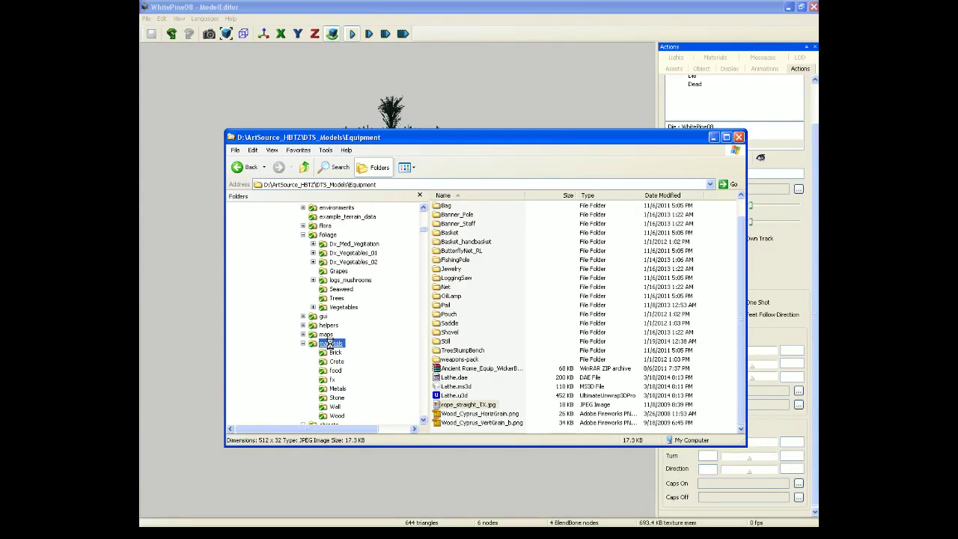
# Copy rope_straight_TX.jpg again from the Equipment folder
pyautogui.rightClick(330, 344)
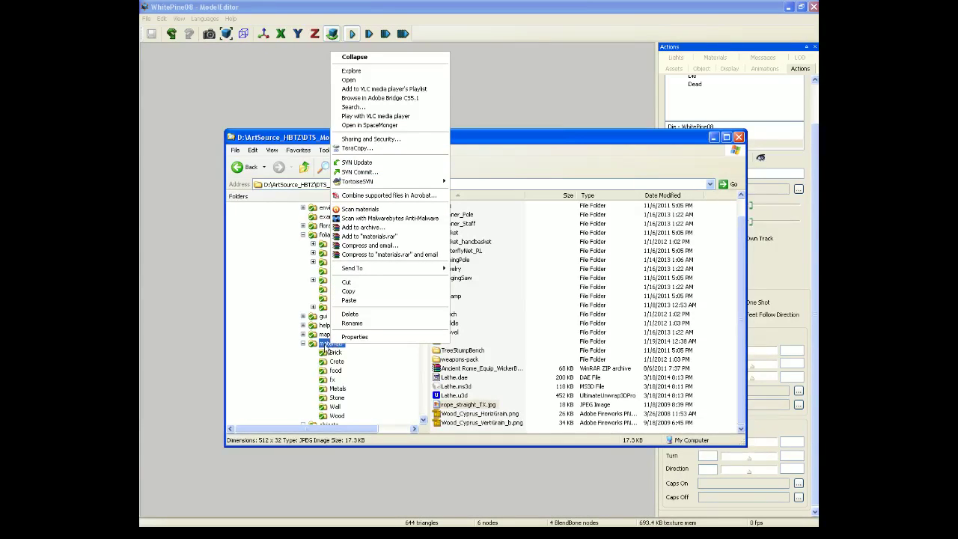
pyautogui.click(531, 350)
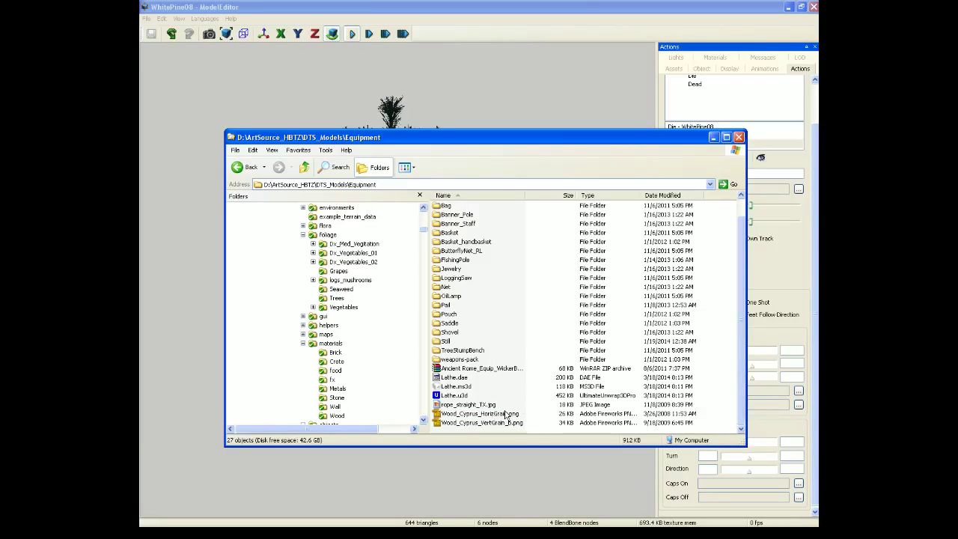
pyautogui.click(473, 405)
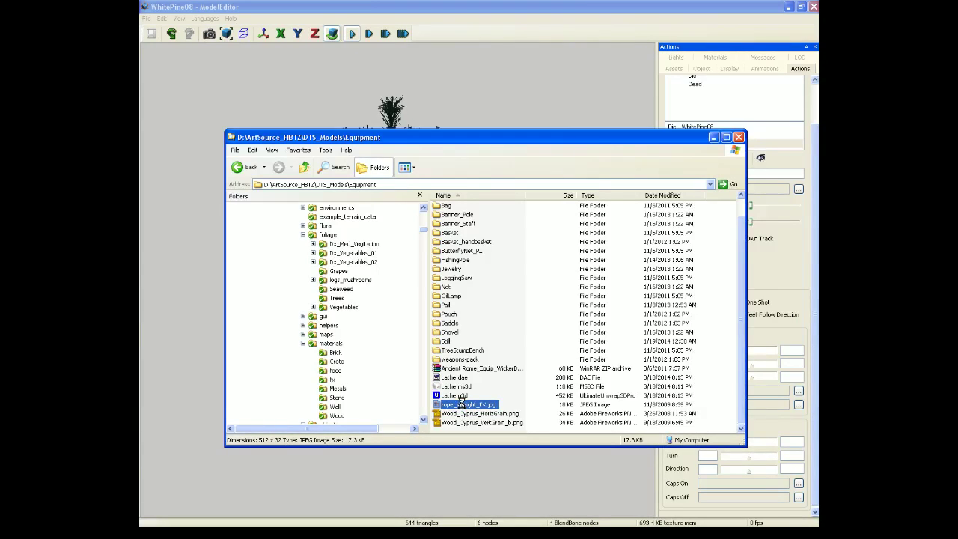
pyautogui.rightClick(461, 400)
pyautogui.click(480, 354)
# Create a Cloth folder in res\materials and paste the rope texture into it
pyautogui.click(330, 343)
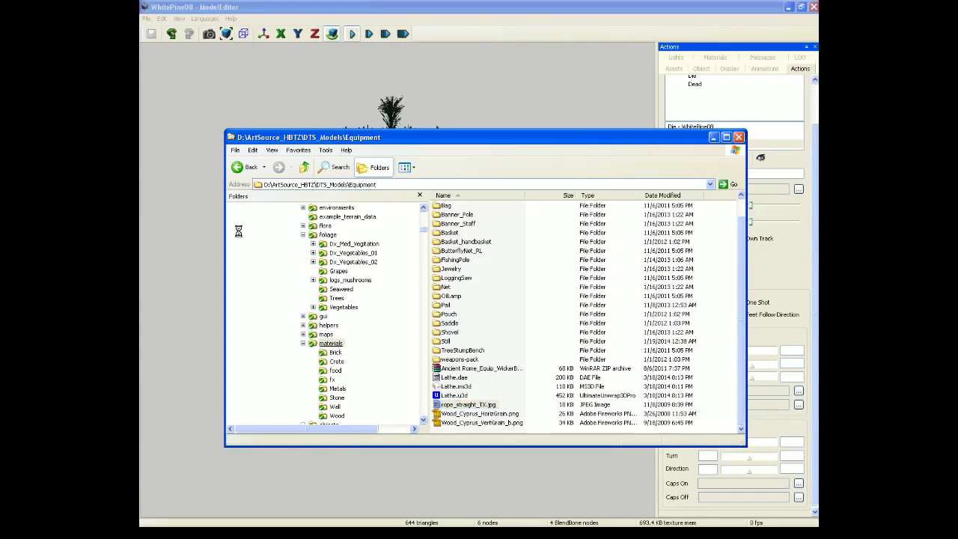
pyautogui.click(234, 151)
pyautogui.moveTo(247, 195)
pyautogui.click(320, 197)
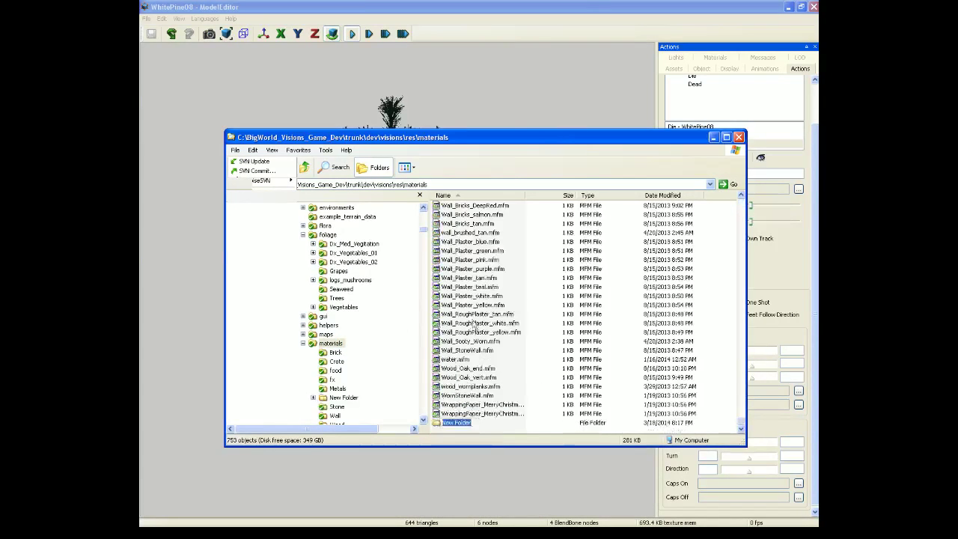
pyautogui.write('Cloth')
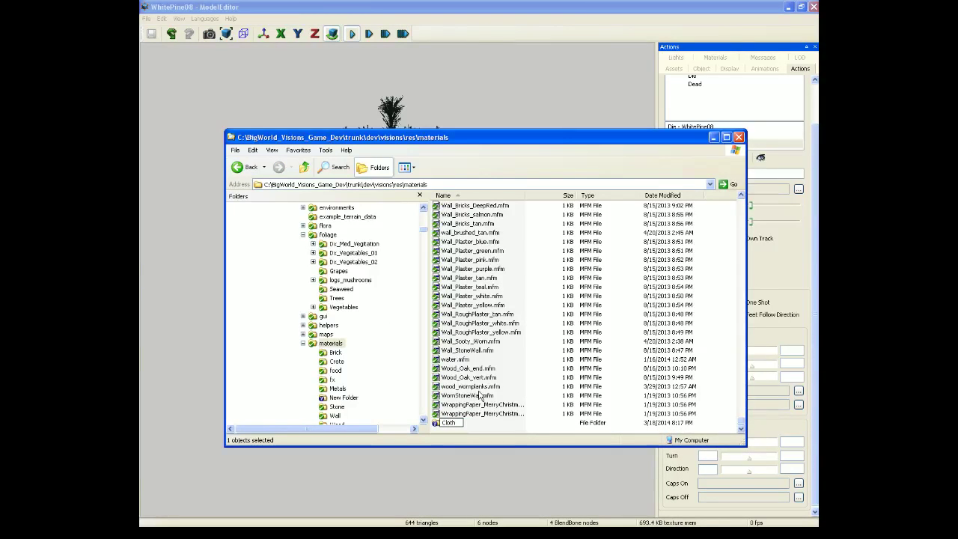
pyautogui.press('Return')
pyautogui.rightClick(343, 363)
pyautogui.click(361, 318)
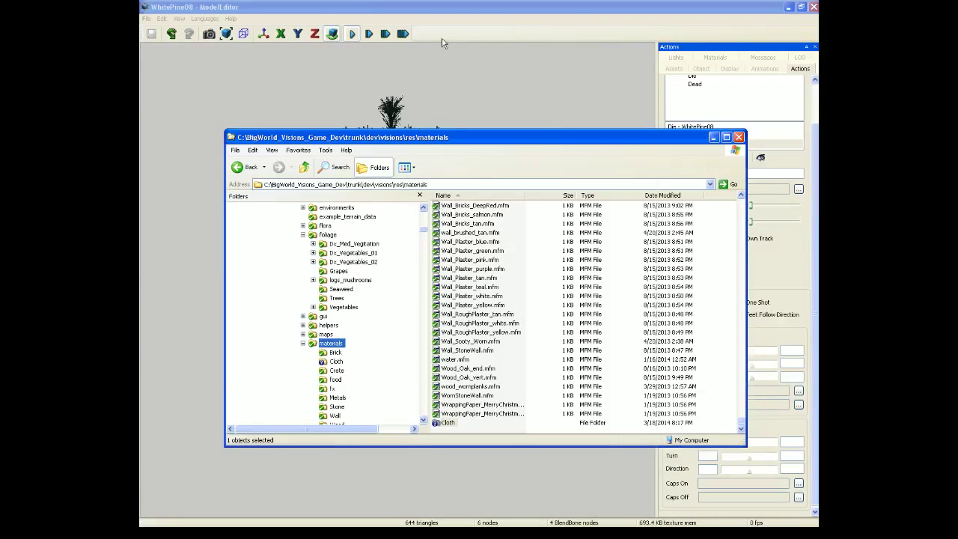
# Open objects/Lathe/Lathe.model, locating Lathe.visual, and set the default material kind to Wood
pyautogui.click(187, 97)
pyautogui.click(149, 19)
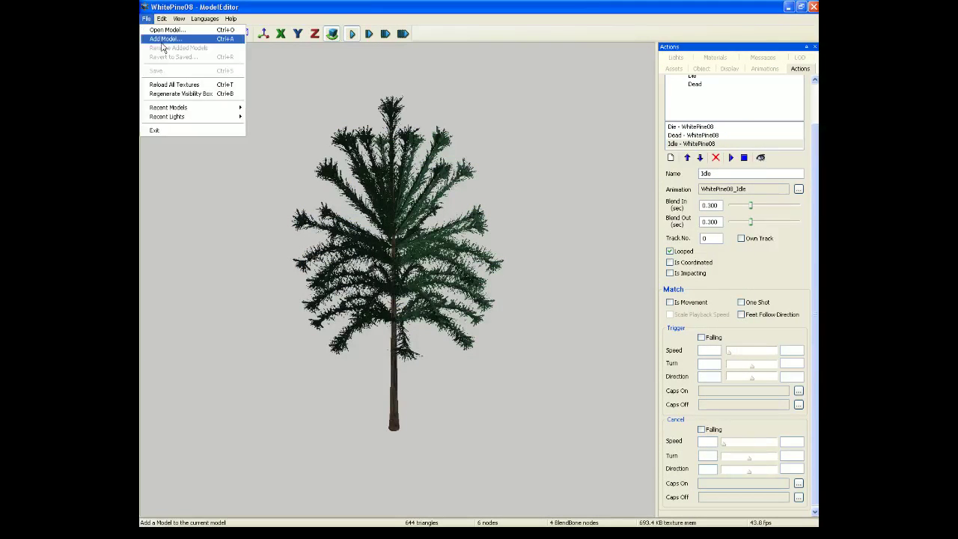
pyautogui.click(162, 32)
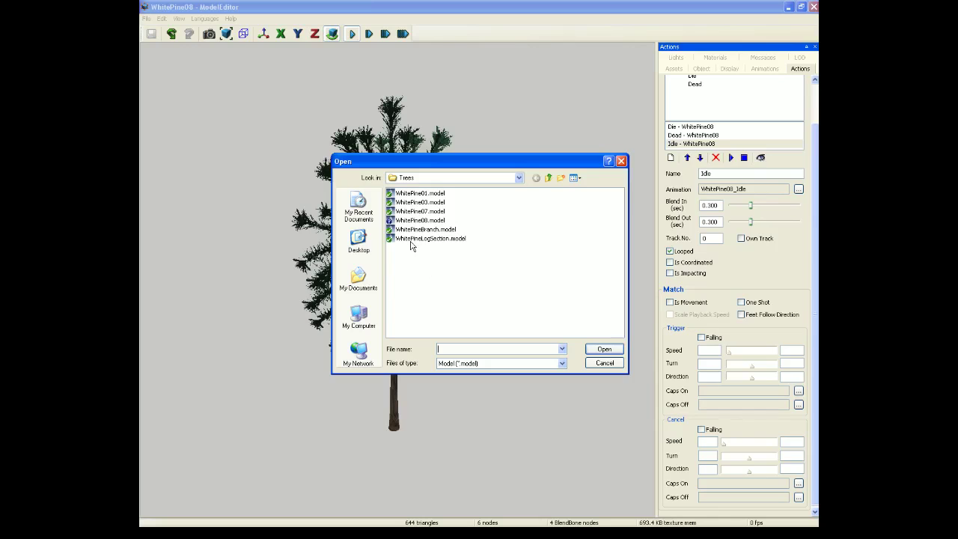
pyautogui.click(549, 178)
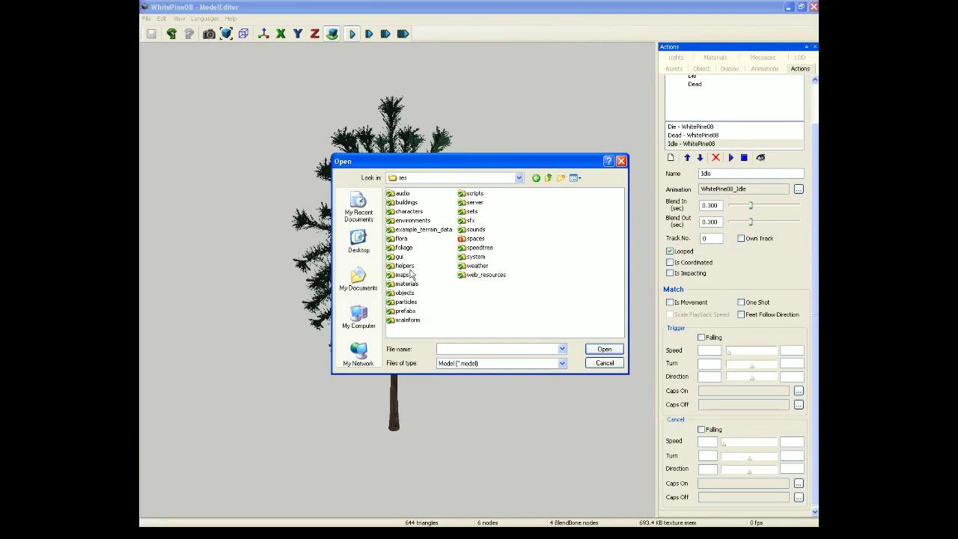
pyautogui.doubleClick(403, 292)
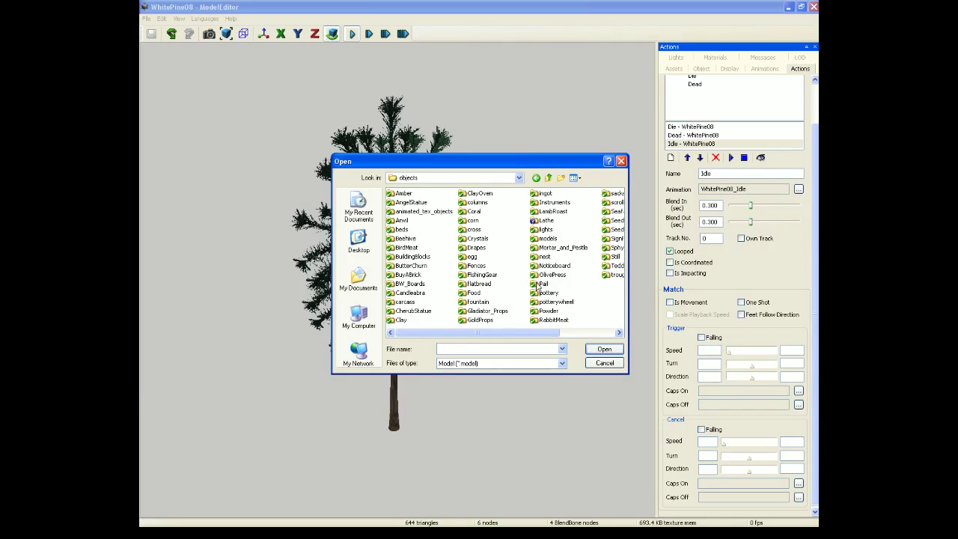
pyautogui.doubleClick(544, 221)
pyautogui.click(408, 193)
pyautogui.click(602, 349)
pyautogui.click(458, 299)
pyautogui.click(597, 347)
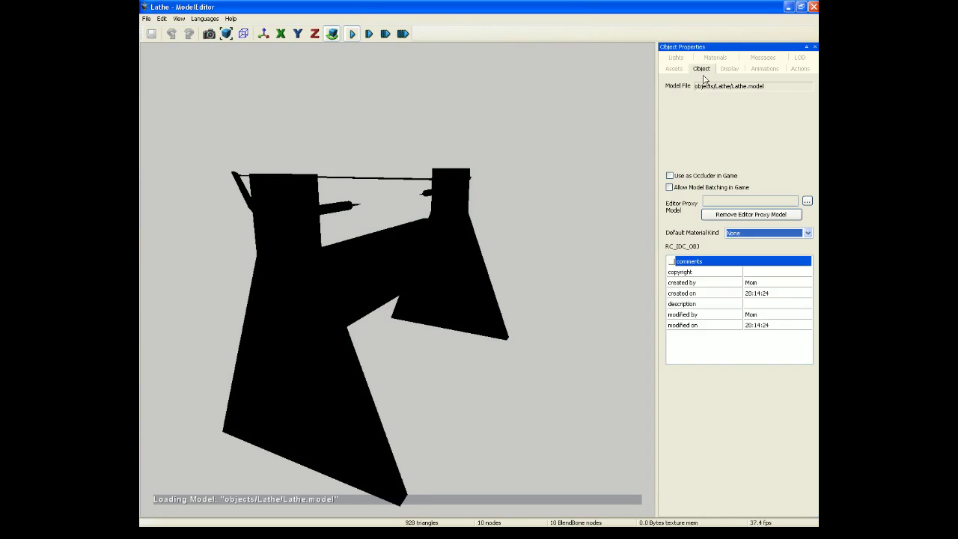
pyautogui.click(797, 234)
pyautogui.click(782, 250)
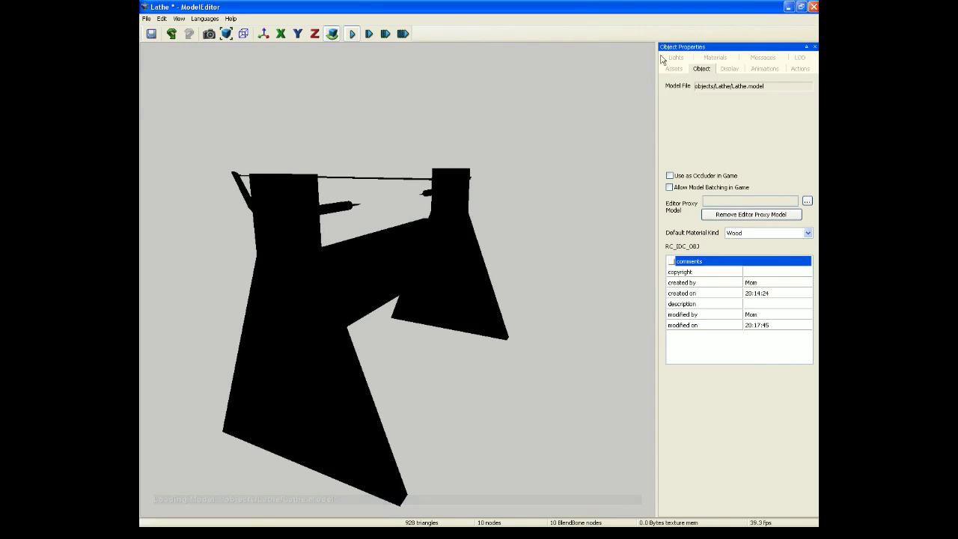
# Browse for a Wood_Vert diffuse map texture, navigating up to the res folder
pyautogui.click(719, 59)
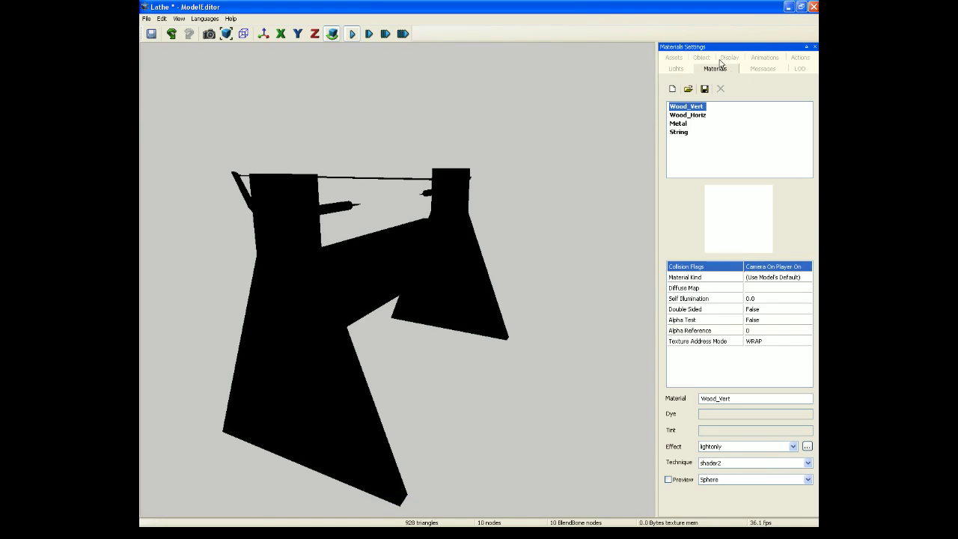
pyautogui.click(807, 291)
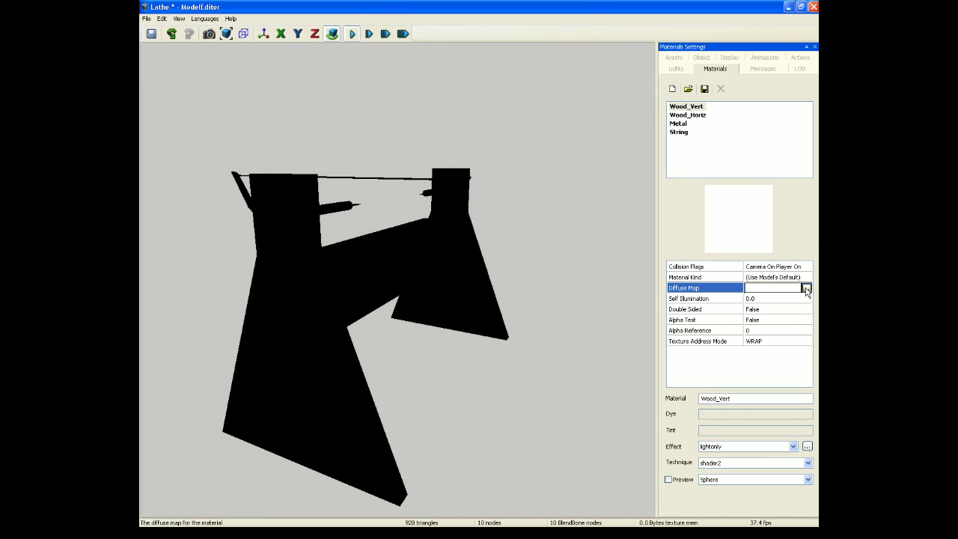
pyautogui.click(807, 289)
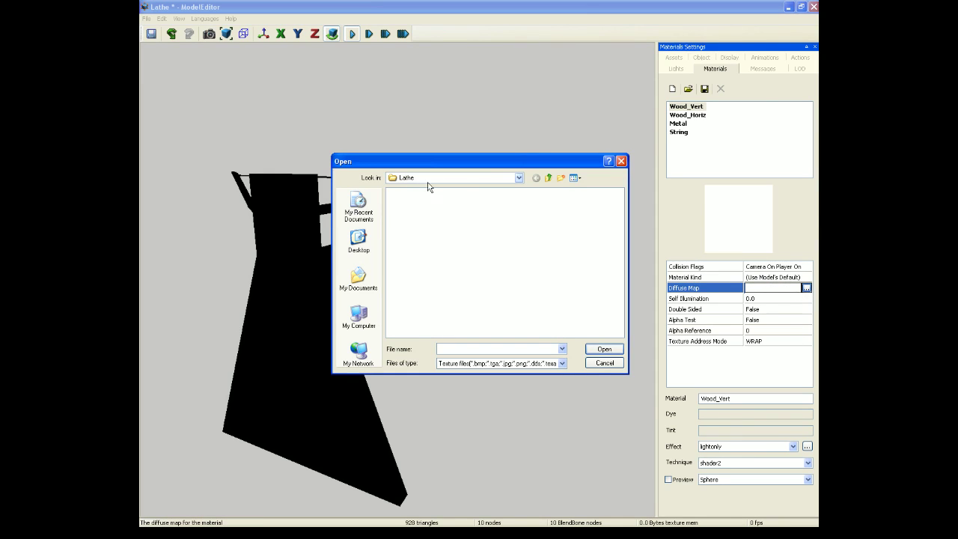
pyautogui.click(518, 178)
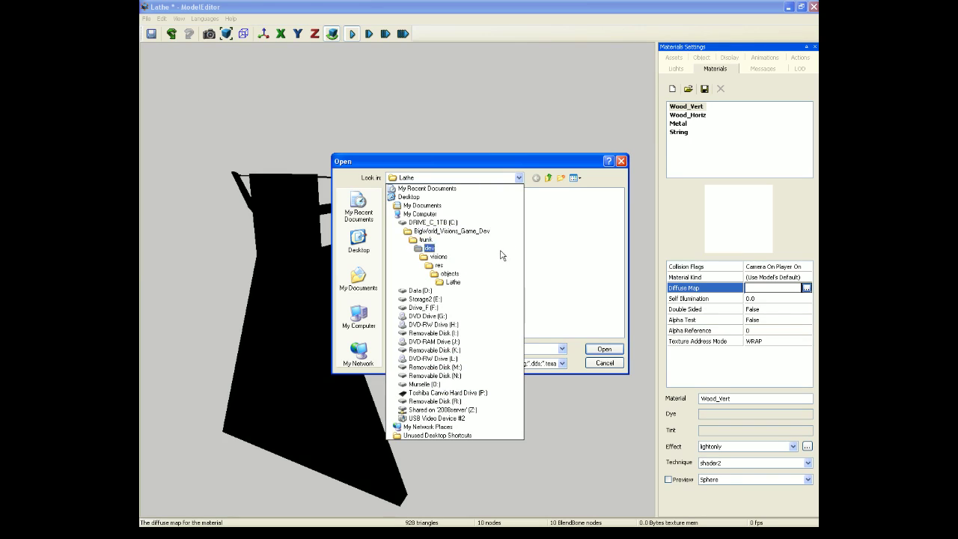
pyautogui.press('Escape')
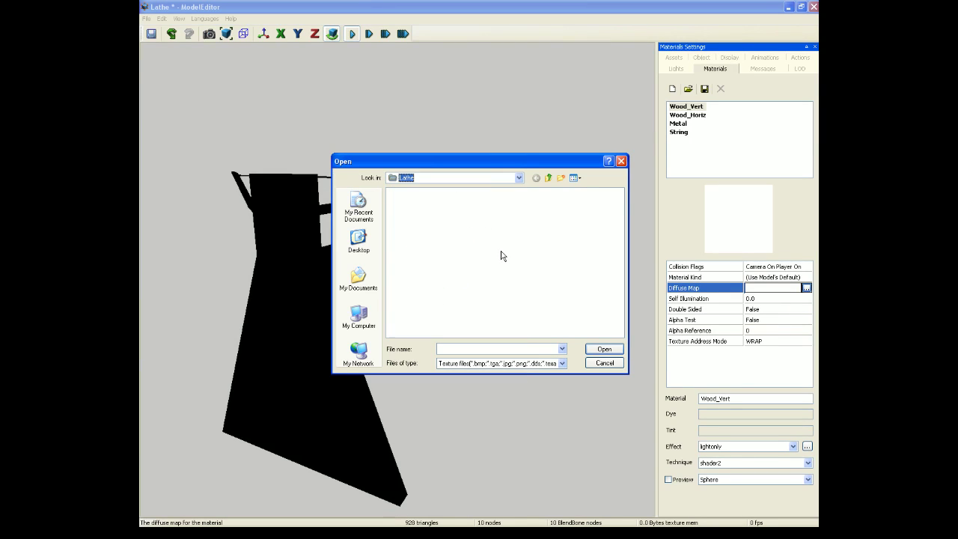
pyautogui.click(518, 180)
pyautogui.press('Escape')
pyautogui.click(518, 178)
pyautogui.press('Escape')
pyautogui.click(518, 177)
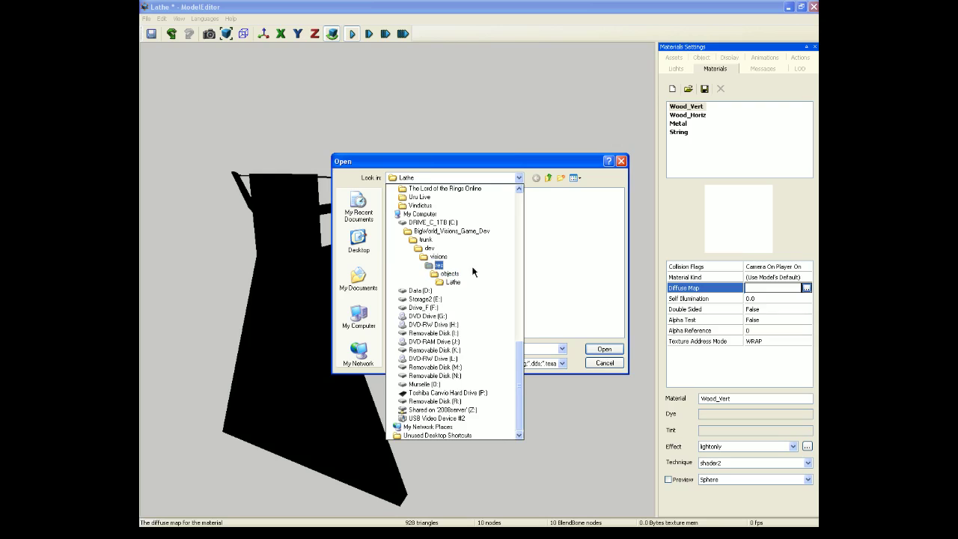
pyautogui.click(473, 271)
# Choose Wood_Cyprus_VertGrain.png from materials/Wood as the diffuse map
pyautogui.doubleClick(407, 283)
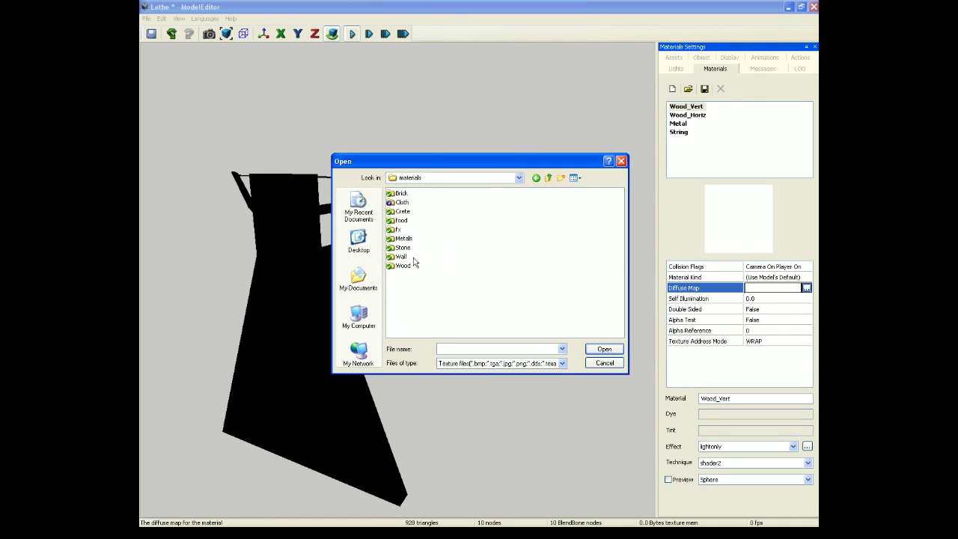
pyautogui.doubleClick(394, 266)
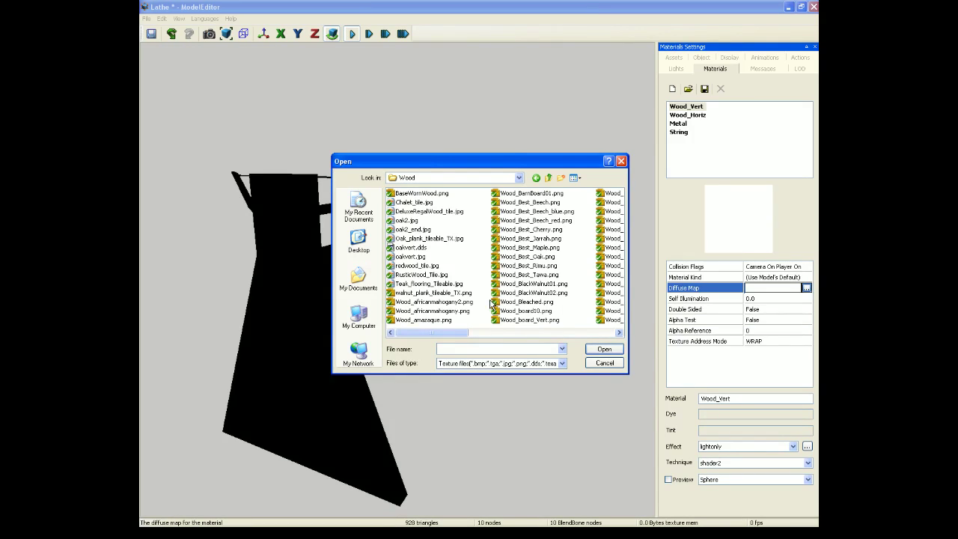
pyautogui.click(568, 334)
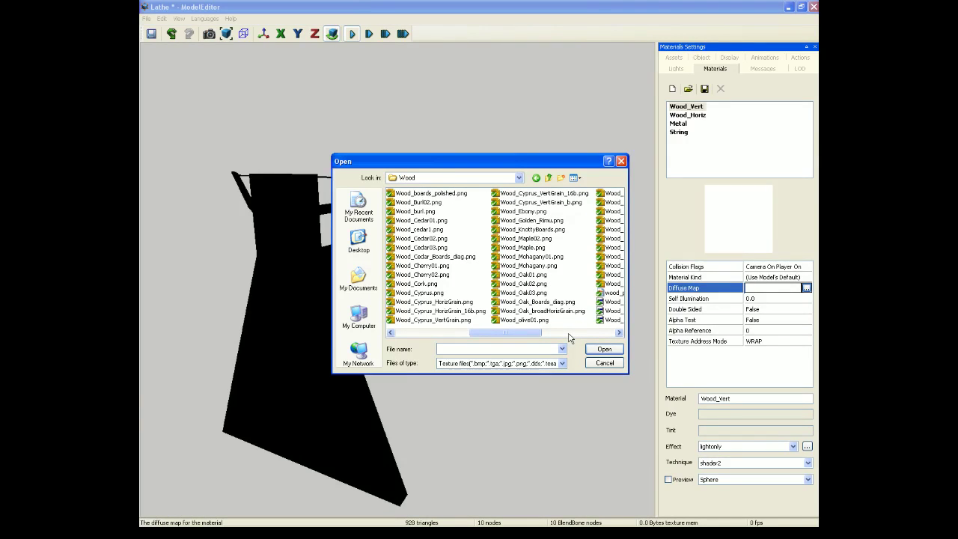
pyautogui.click(569, 334)
pyautogui.click(570, 334)
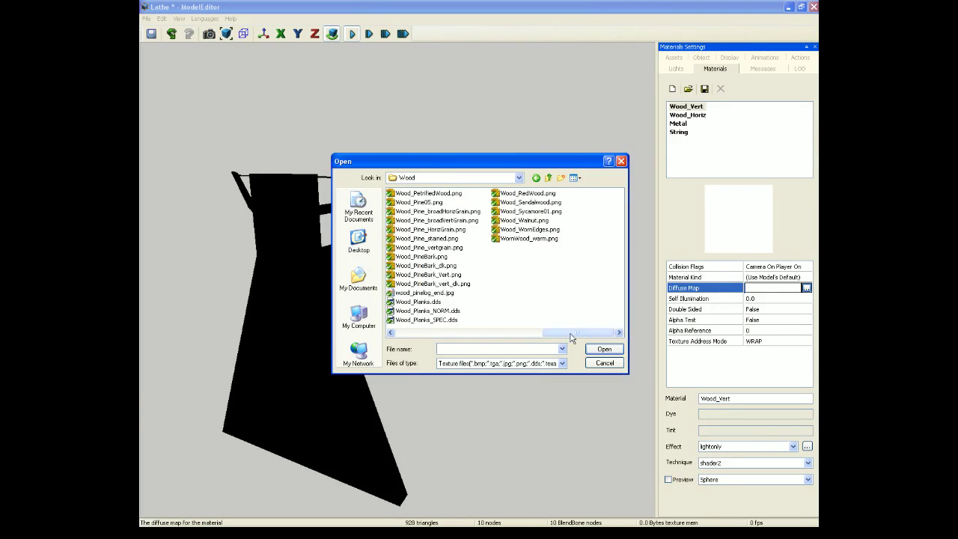
pyautogui.click(507, 335)
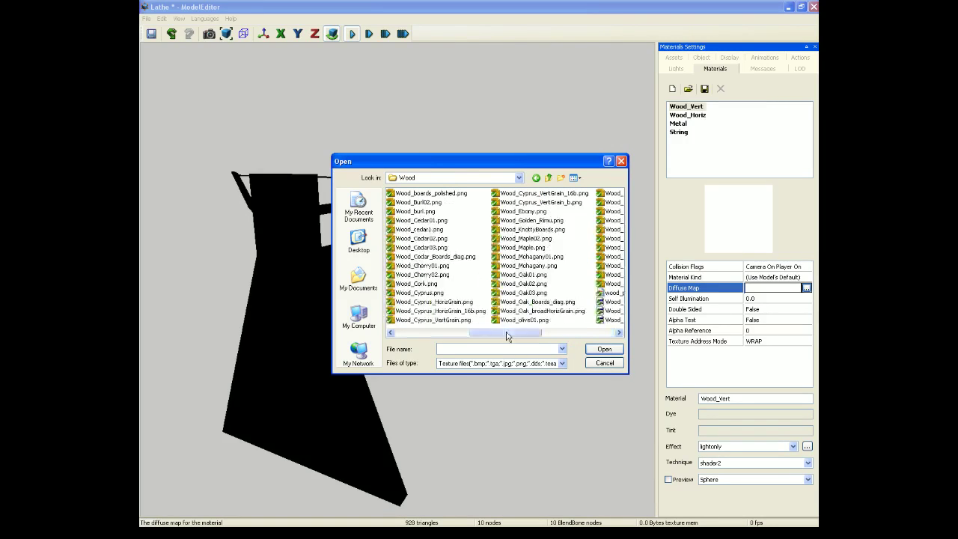
pyautogui.click(443, 320)
pyautogui.click(604, 349)
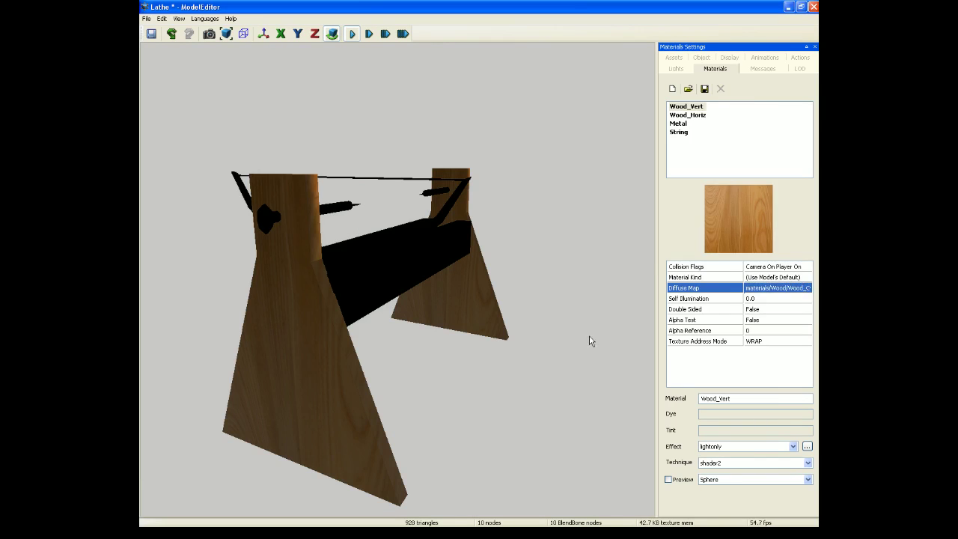
# Select the Wood_Horiz material and browse for its diffuse map starting from the res folder
pyautogui.click(689, 115)
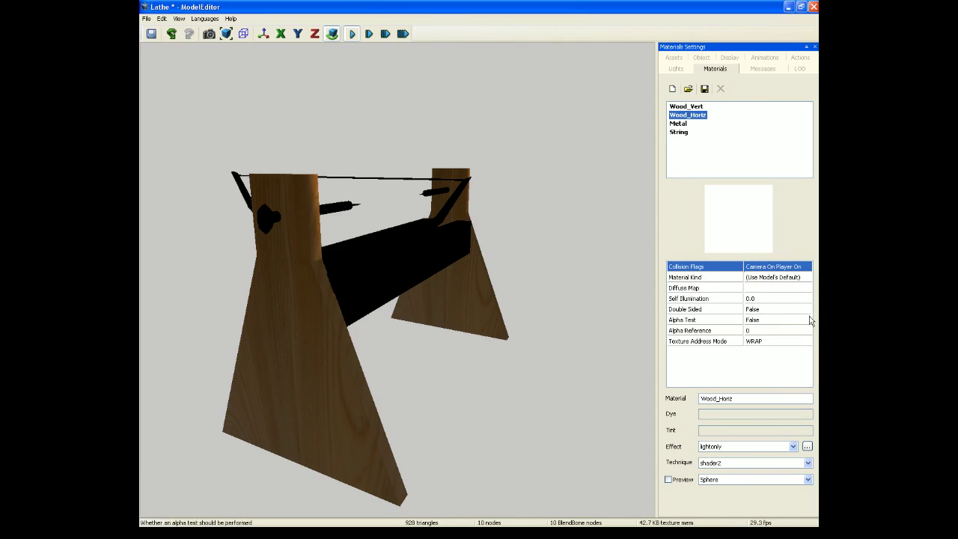
pyautogui.click(806, 287)
pyautogui.click(806, 287)
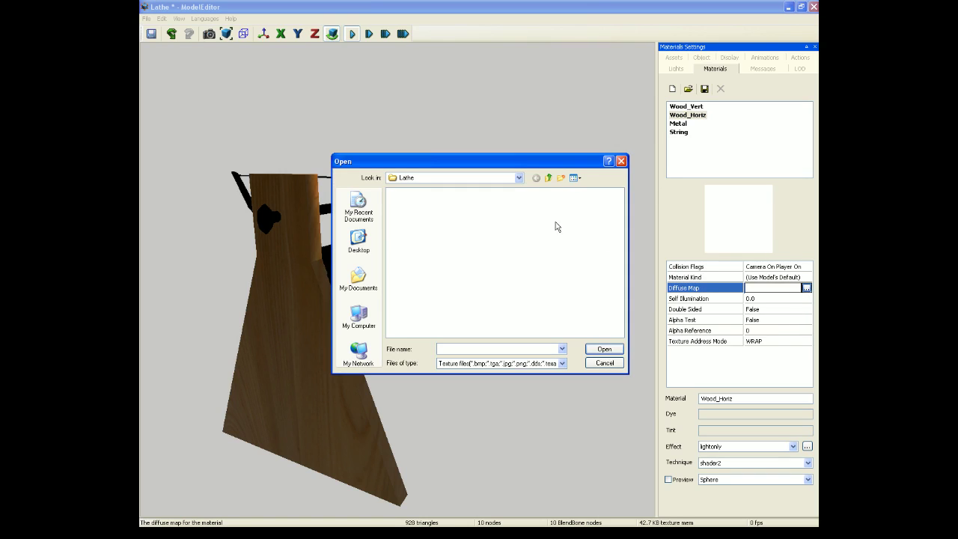
pyautogui.click(519, 178)
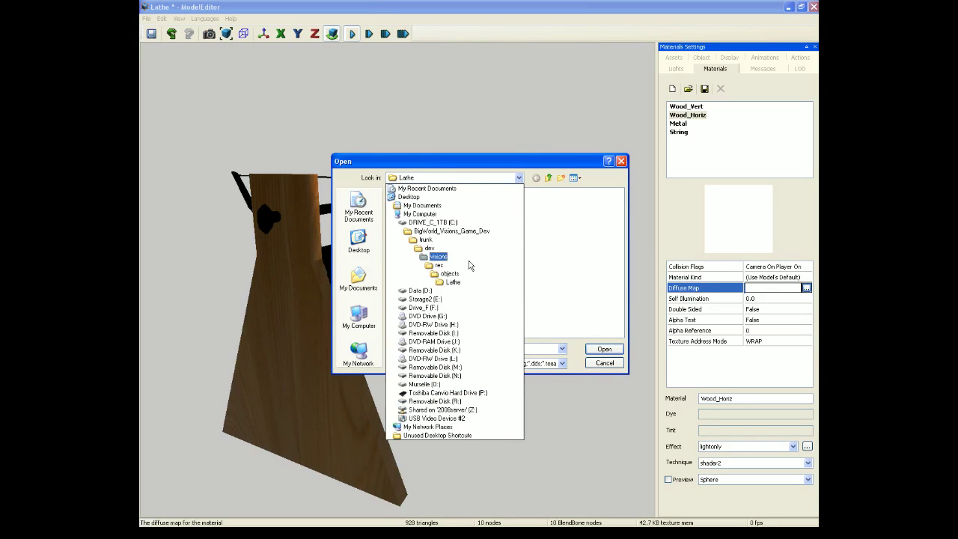
pyautogui.press('Escape')
pyautogui.press('F4')
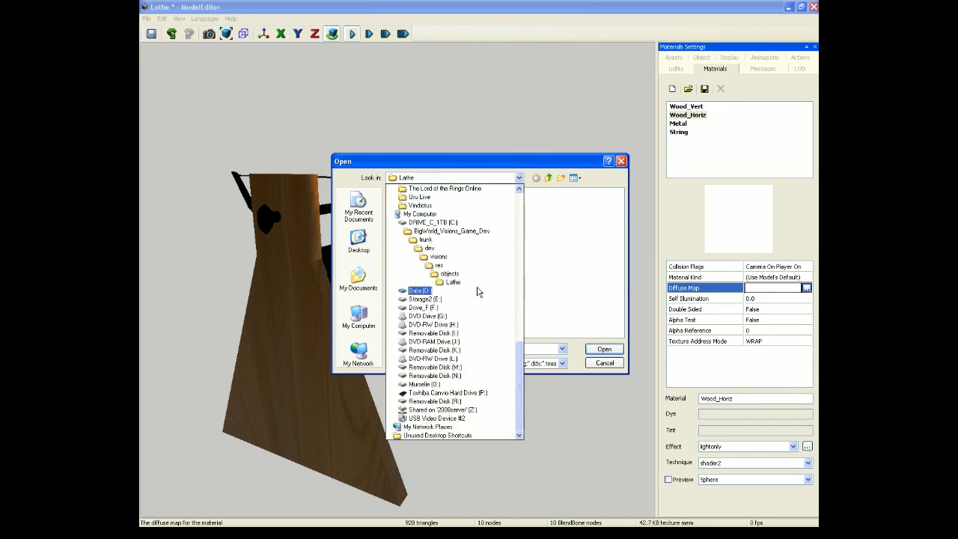
pyautogui.click(440, 265)
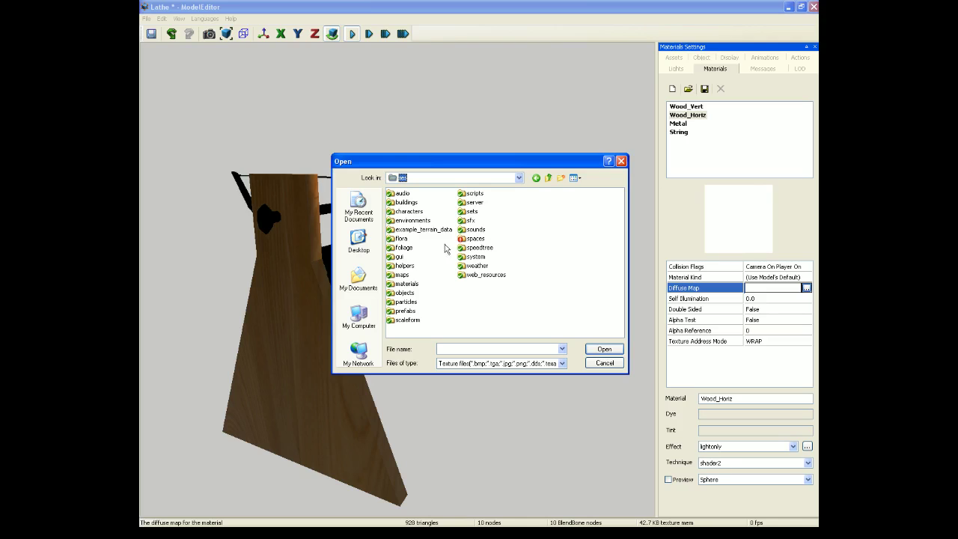
# Assign materials/Wood/Wood_Cyprus_HorizGrain.png as Wood_Horiz's diffuse map
pyautogui.doubleClick(395, 285)
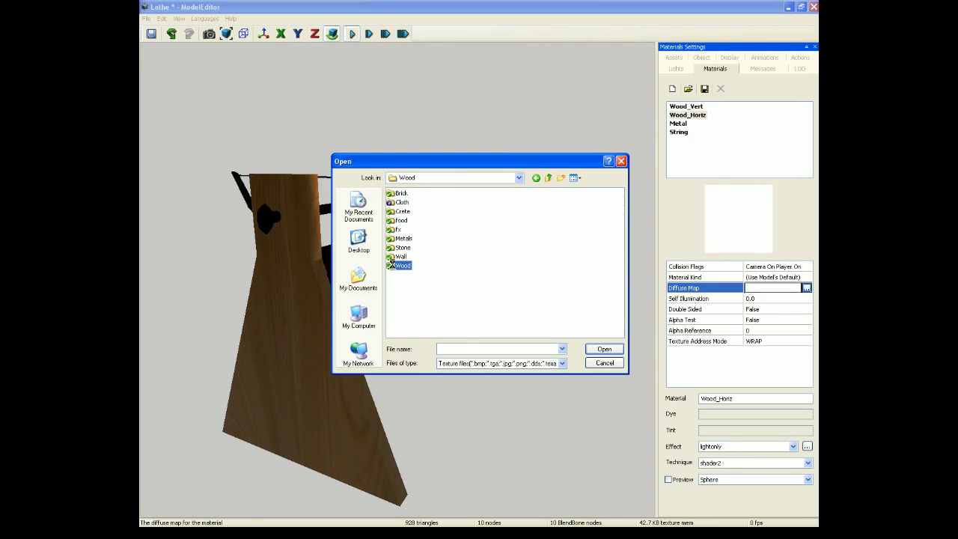
pyautogui.doubleClick(401, 266)
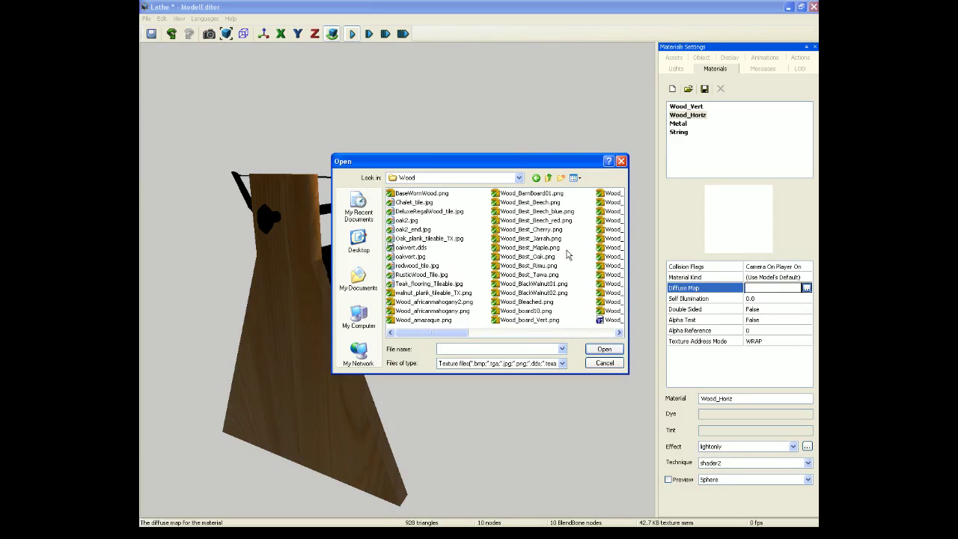
pyautogui.click(542, 334)
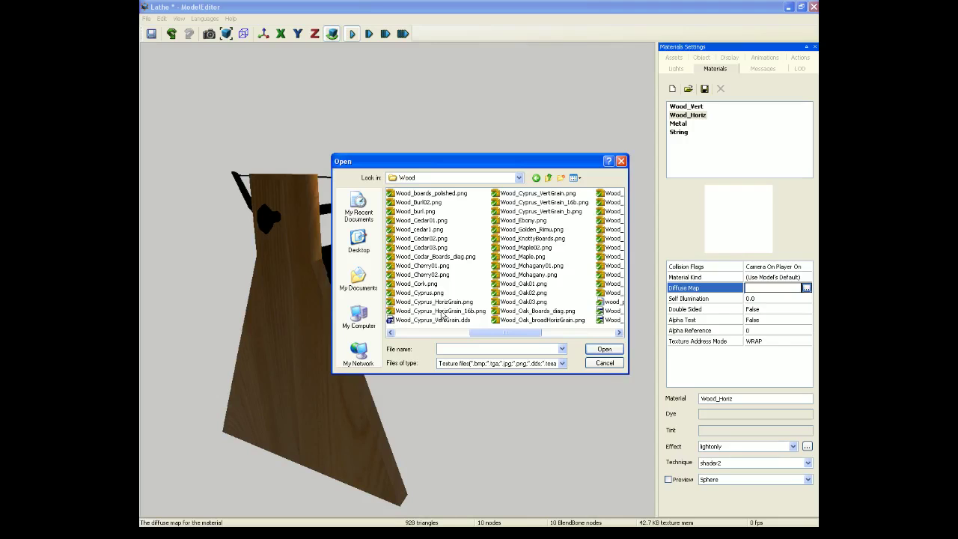
pyautogui.click(442, 303)
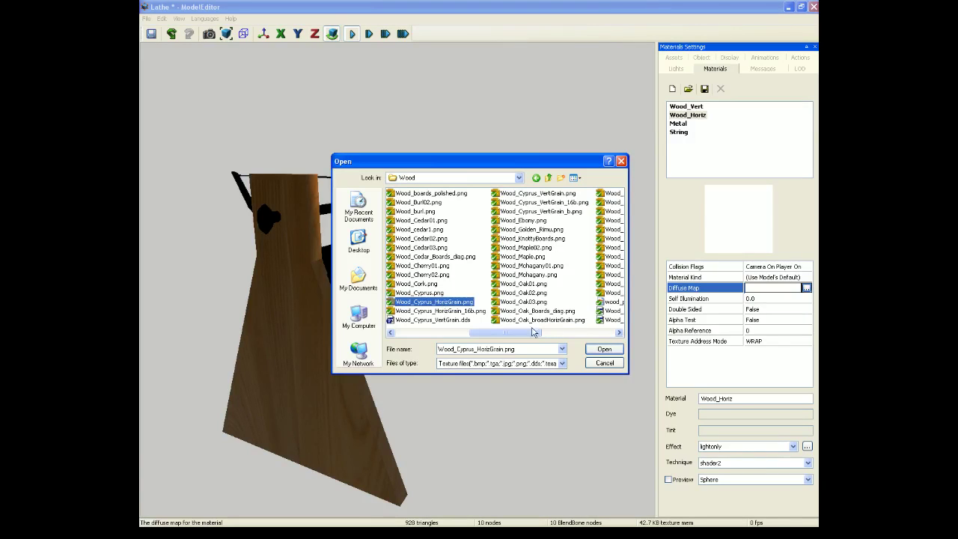
pyautogui.click(604, 349)
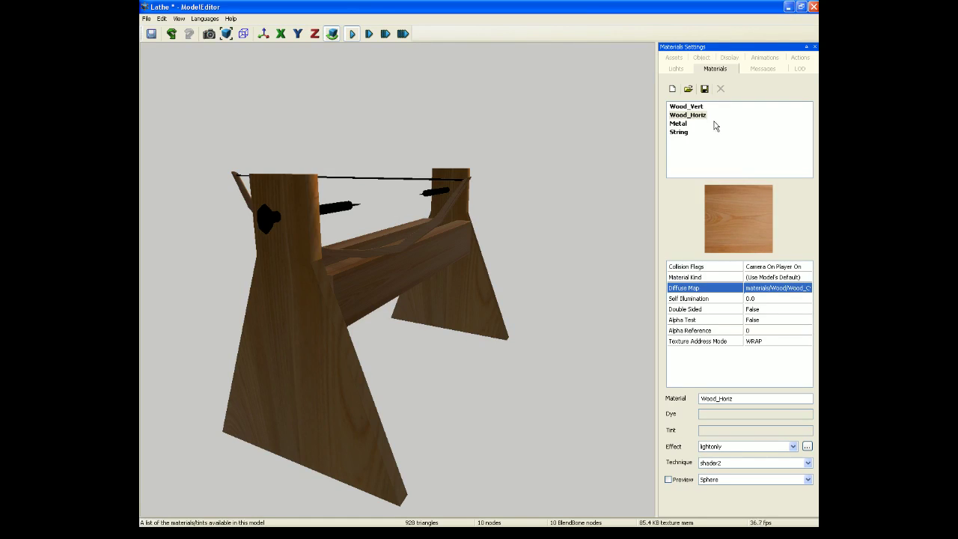
pyautogui.click(678, 125)
# For the Metal material, search saved material files for 'met' and choose metal_iron_oxide.mfm
pyautogui.click(806, 289)
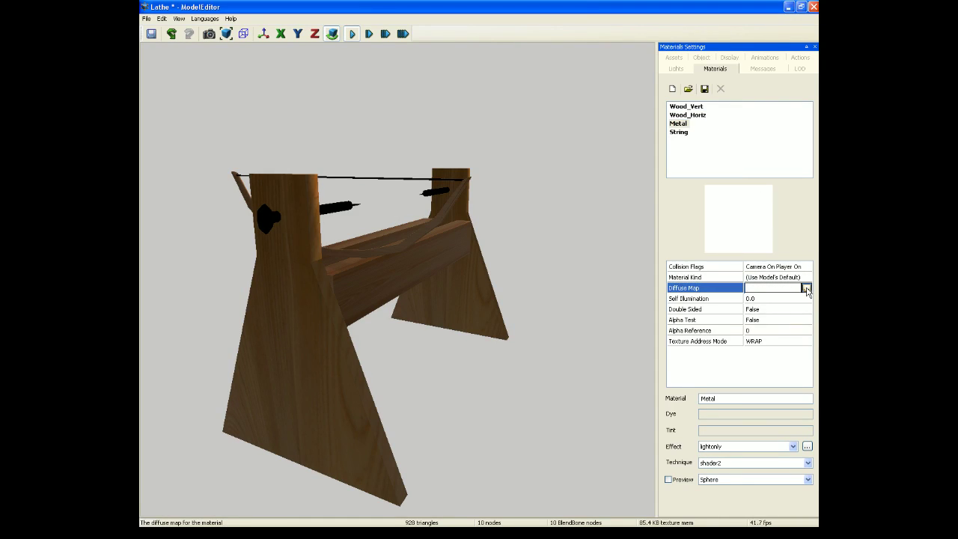
pyautogui.click(689, 89)
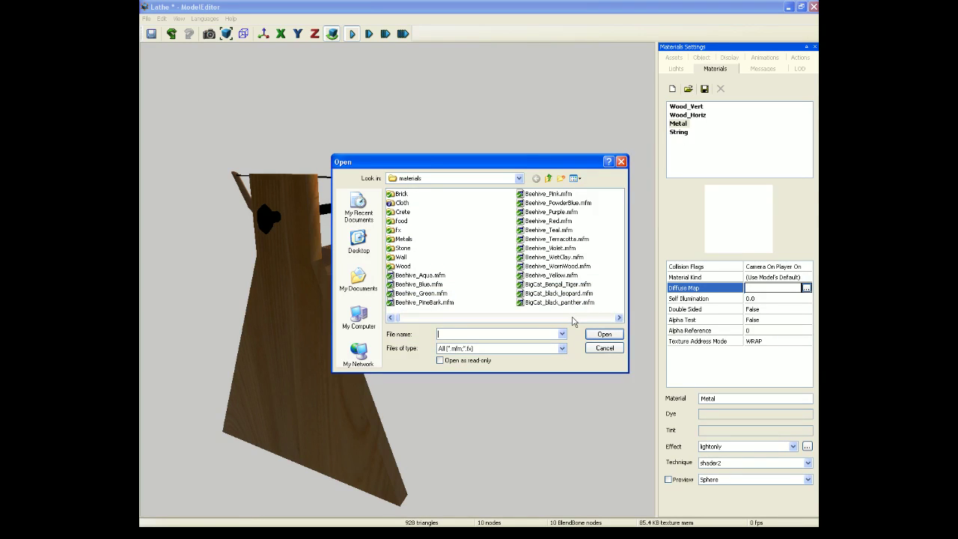
pyautogui.write('meta')
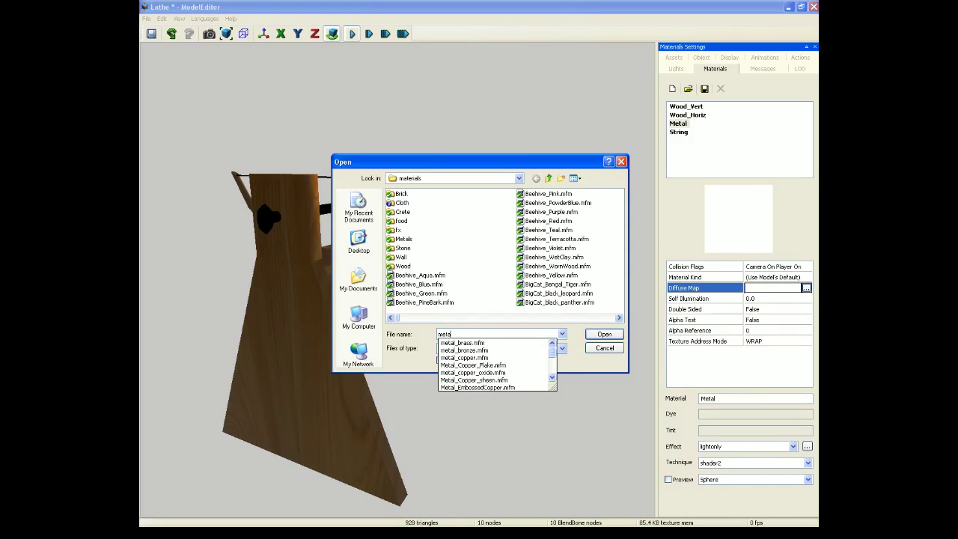
pyautogui.scroll(-3, 561, 372)
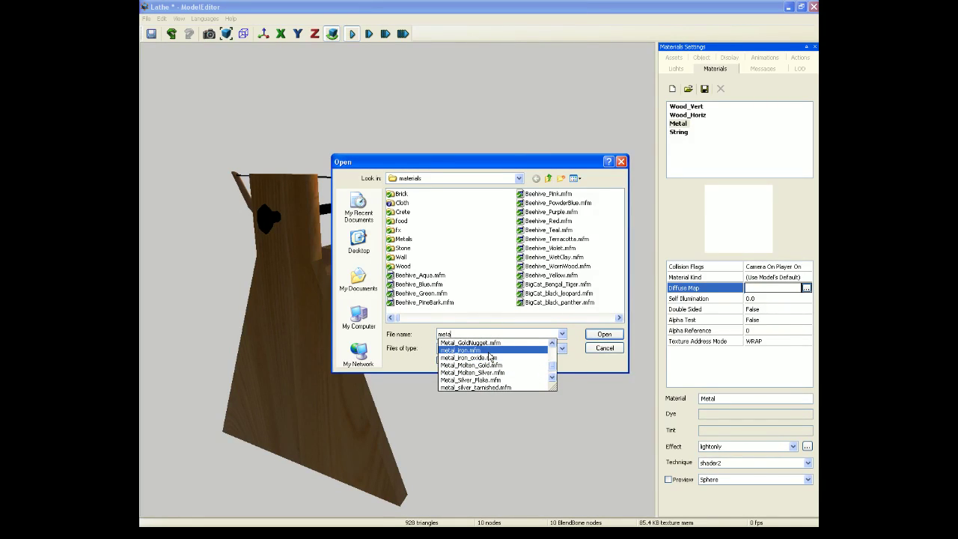
pyautogui.click(489, 358)
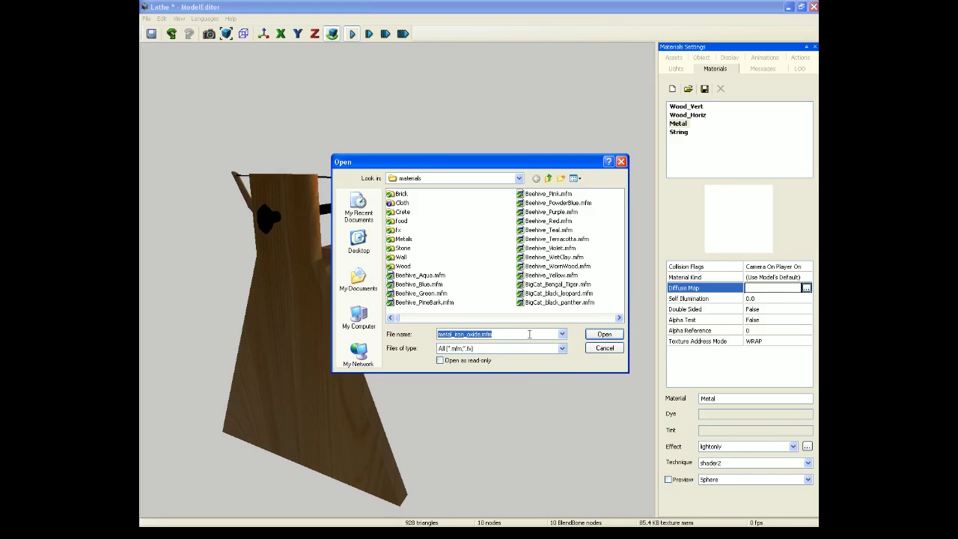
# Change the choice to metal_iron.mfm and load it onto Metal
pyautogui.click(561, 334)
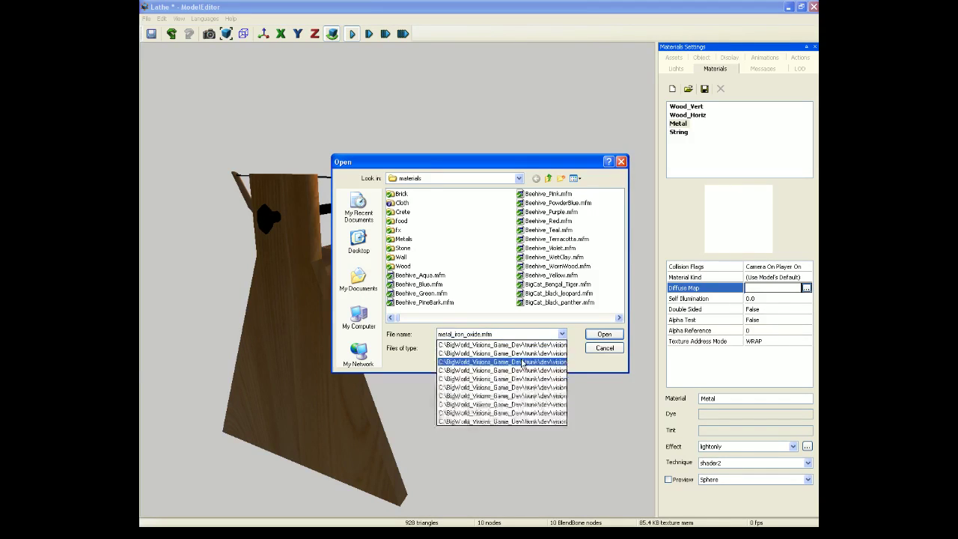
pyautogui.click(503, 333)
pyautogui.moveTo(467, 334); pyautogui.dragTo(531, 337)
pyautogui.press('BackSpace')
pyautogui.press('BackSpace')
pyautogui.click(524, 343)
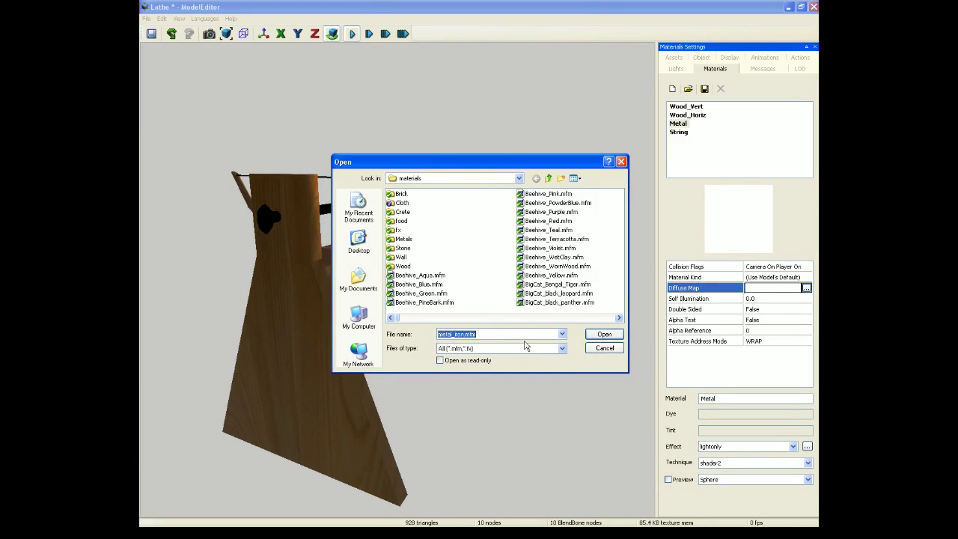
pyautogui.click(603, 334)
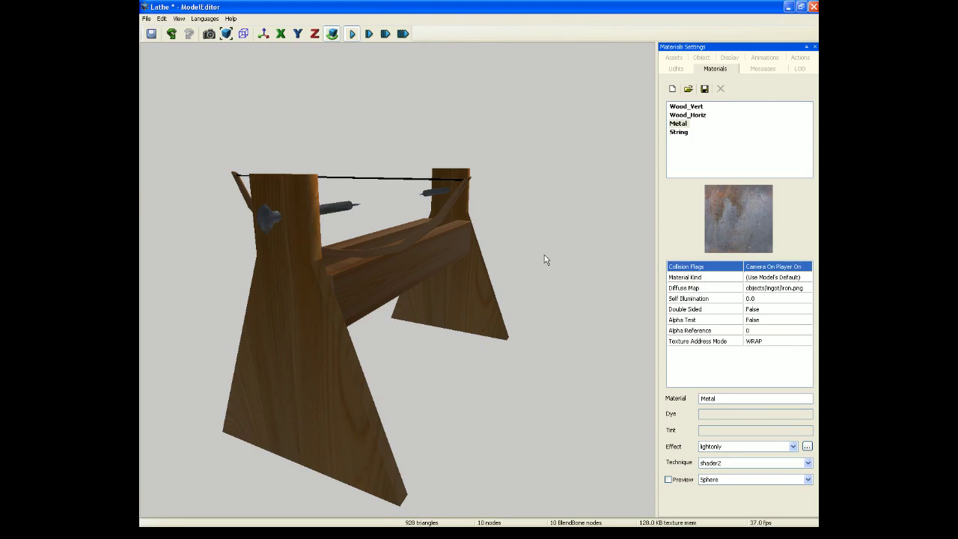
pyautogui.moveTo(495, 267); pyautogui.dragTo(575, 174)
# Give the String material materials/Cloth/rope_straight_TX.jpg as its diffuse map
pyautogui.click(671, 133)
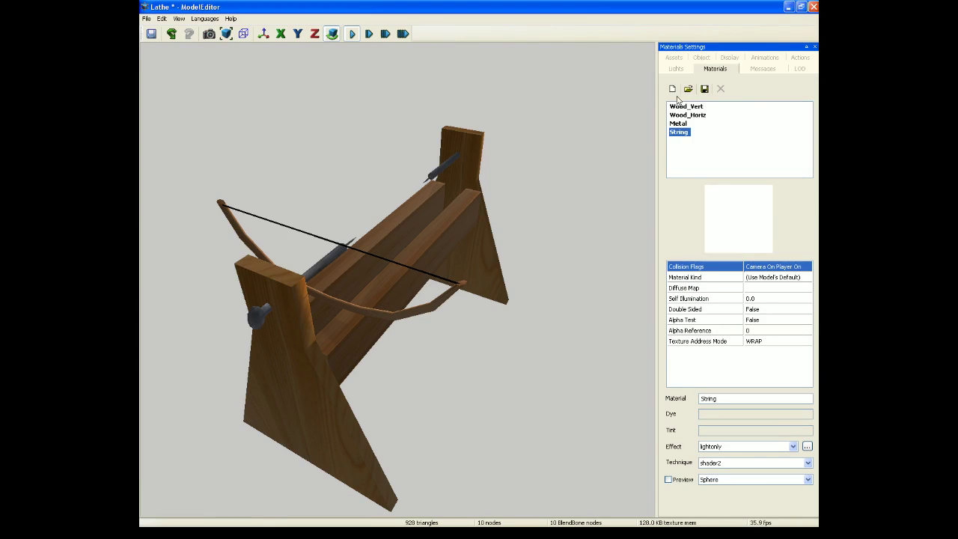
pyautogui.click(805, 289)
pyautogui.click(807, 289)
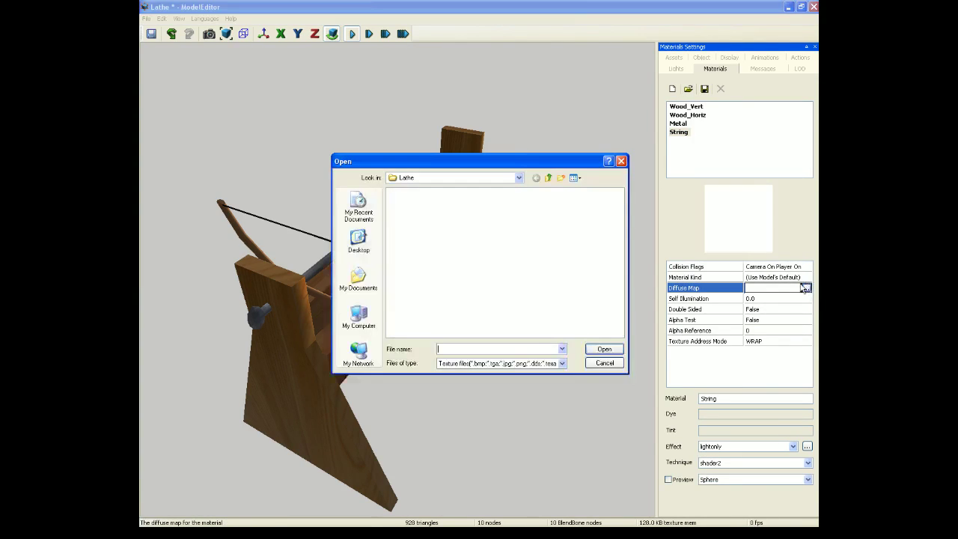
pyautogui.click(550, 178)
pyautogui.click(549, 178)
pyautogui.doubleClick(395, 284)
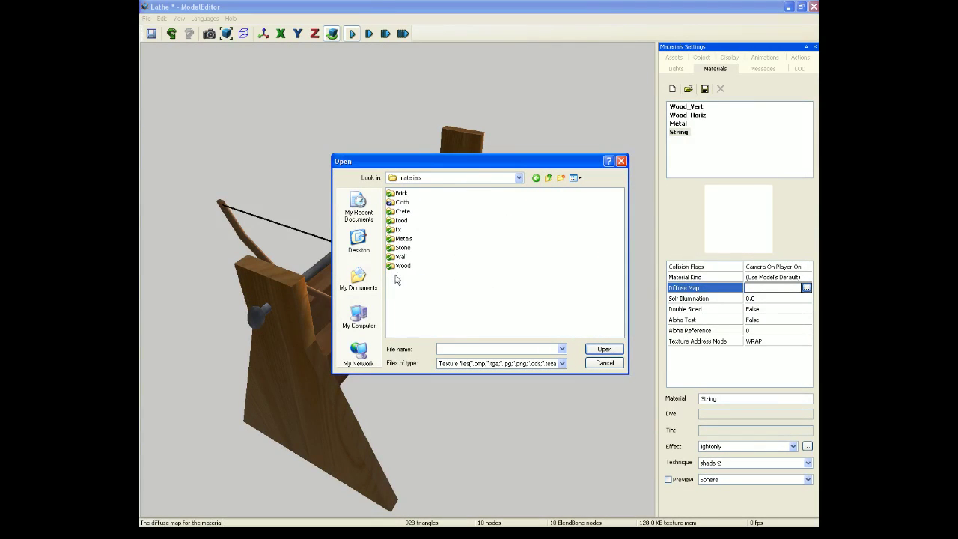
pyautogui.doubleClick(401, 202)
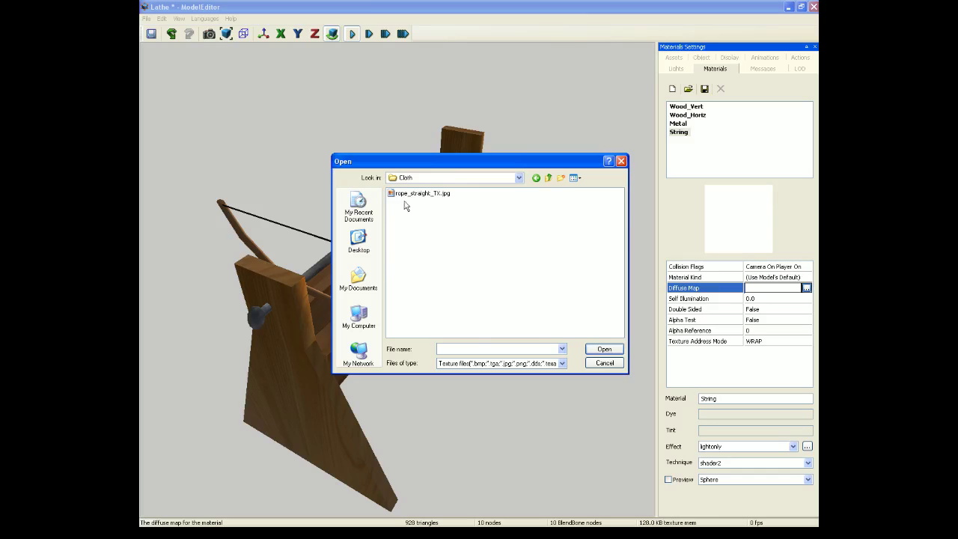
pyautogui.click(420, 193)
pyautogui.click(604, 349)
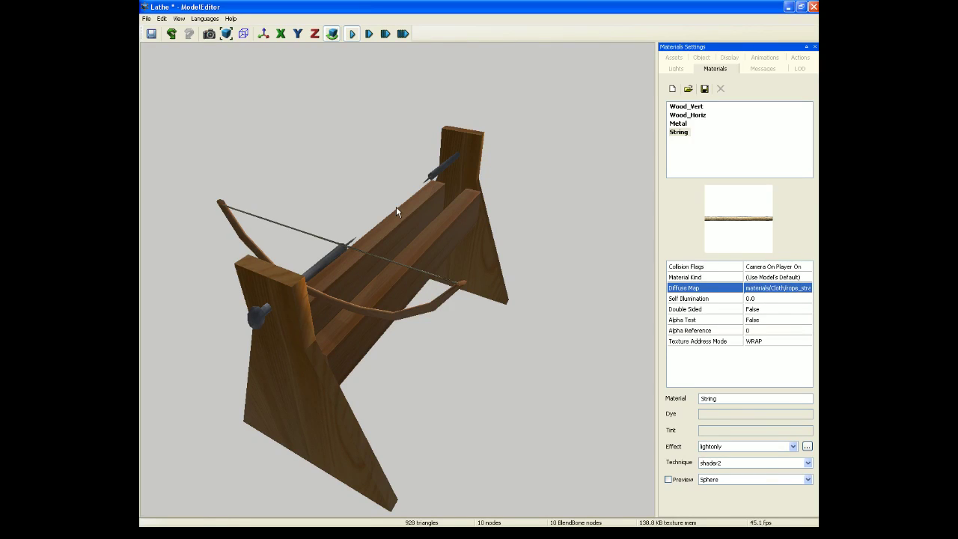
# Save the textured lathe as objects/Lathe/Lathe.model
pyautogui.click(152, 33)
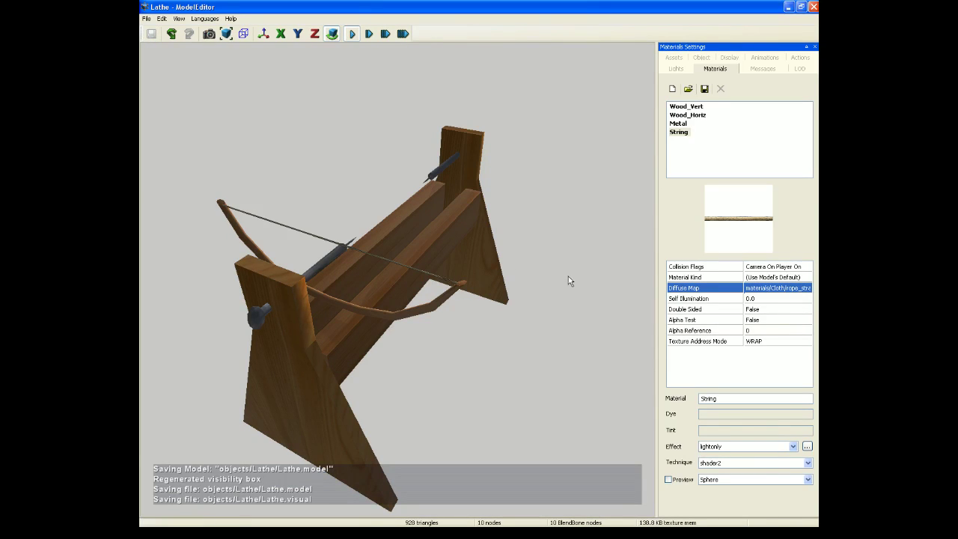